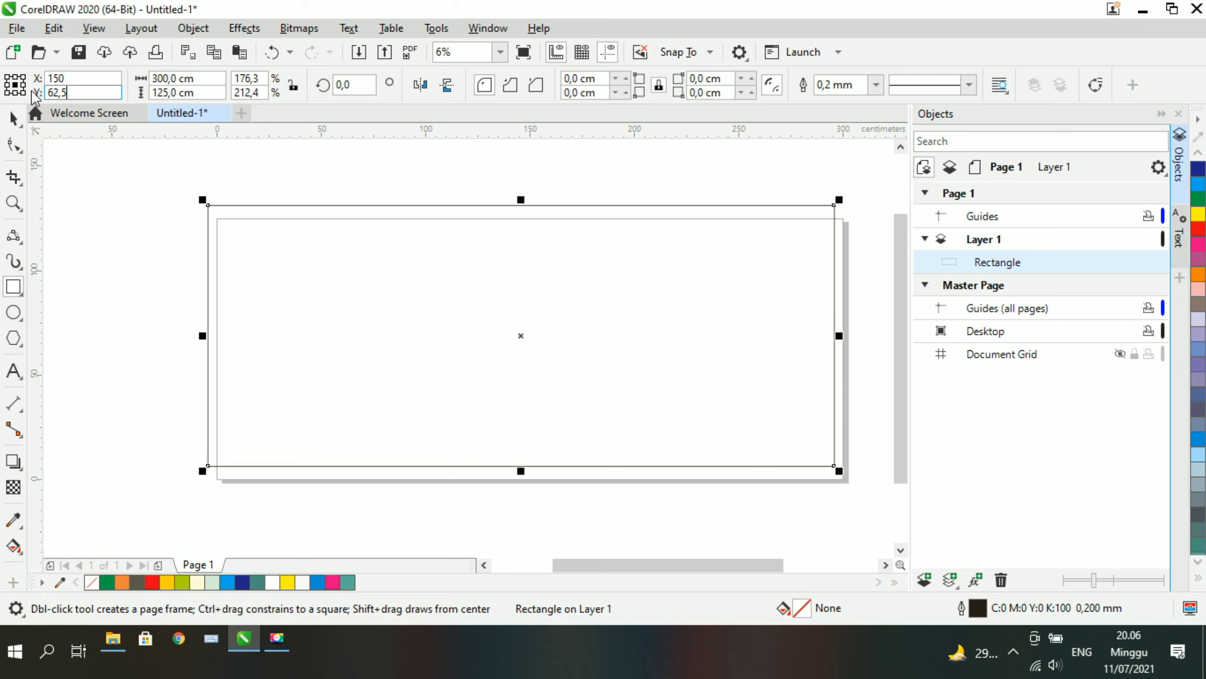
Position the 300 × 125 cm rectangle at X 150 cm, Y 62.5 cm and deselect it
{"action": "key", "text": "Return"}
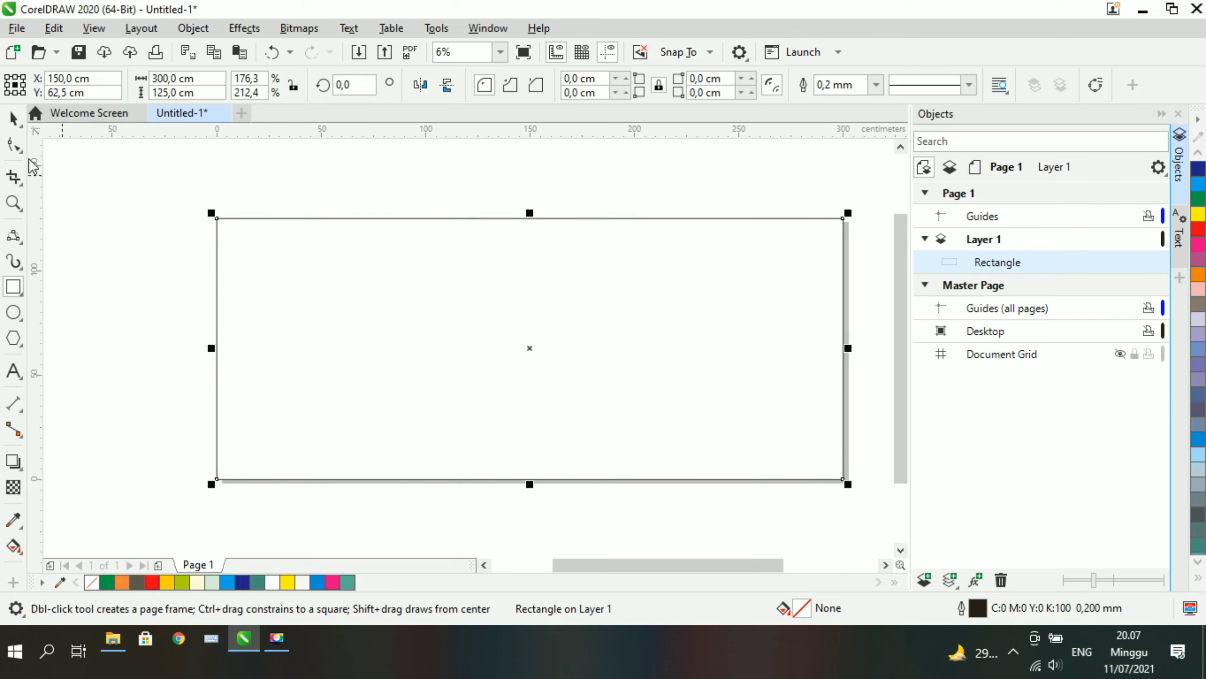
{"action": "key", "text": "space"}
{"action": "left_click", "coordinate": [166, 217]}
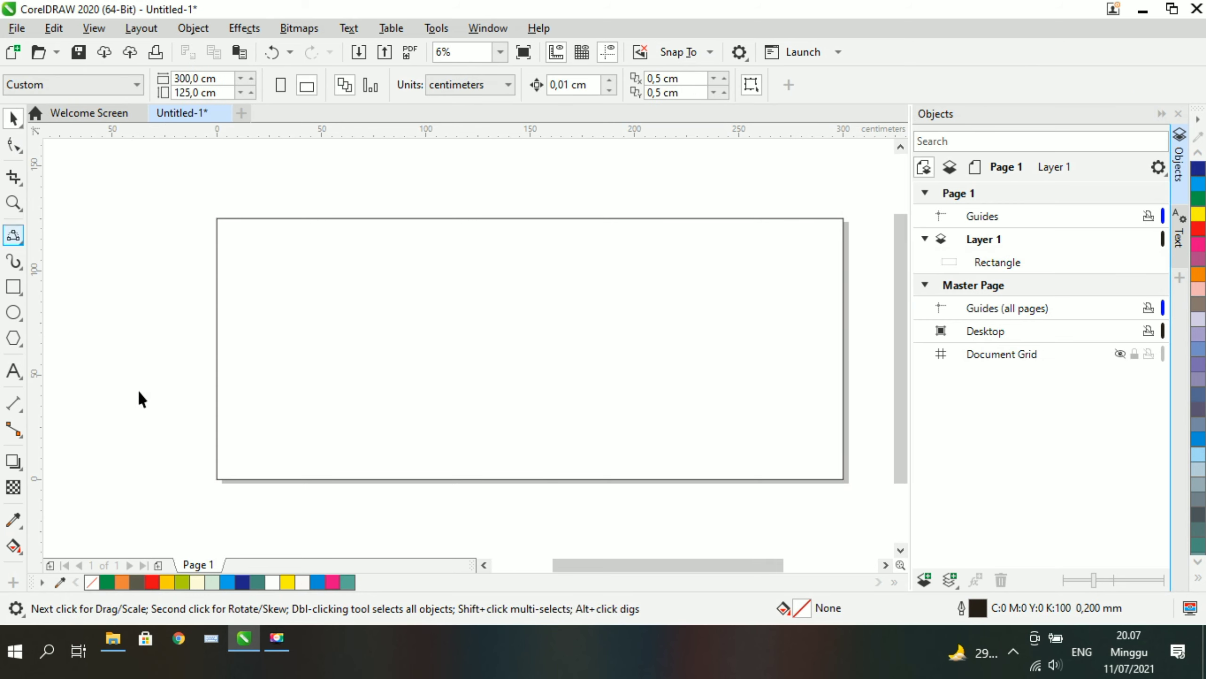
Bring the cow PNG from the Qurban folder in File Explorer onto the page and enlarge it to about 104 × 90 cm
{"action": "left_click", "coordinate": [120, 644]}
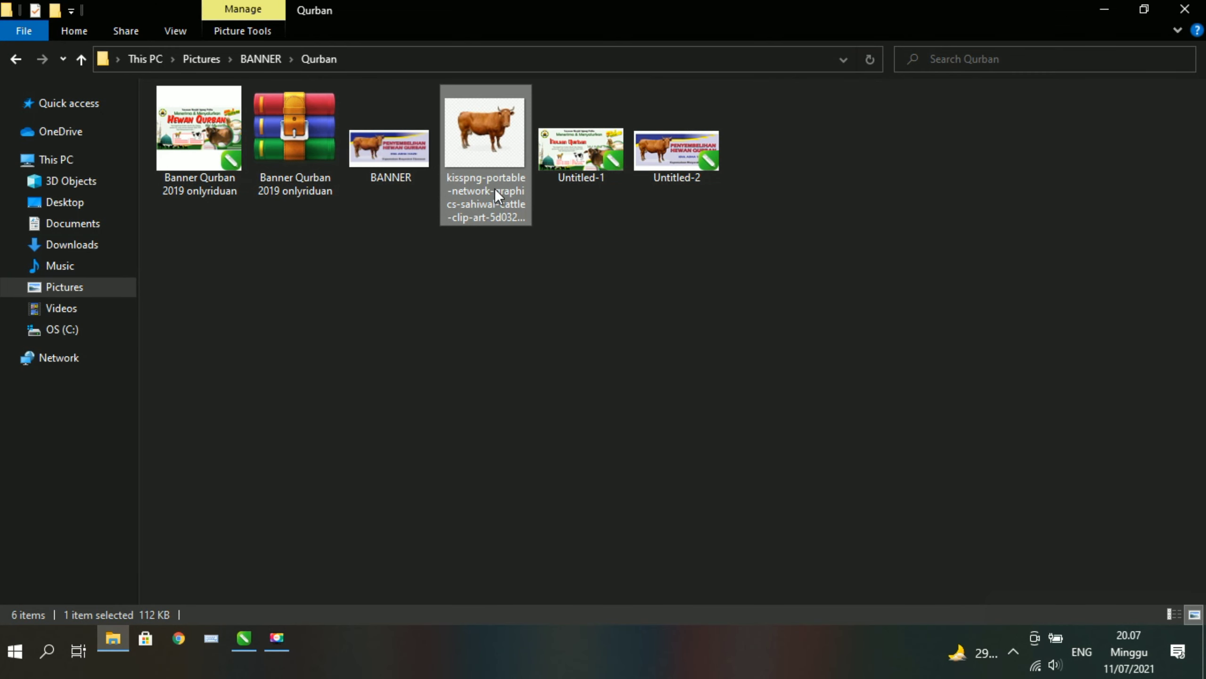
{"action": "left_click_drag", "start_coordinate": [495, 189], "coordinate": [419, 313]}
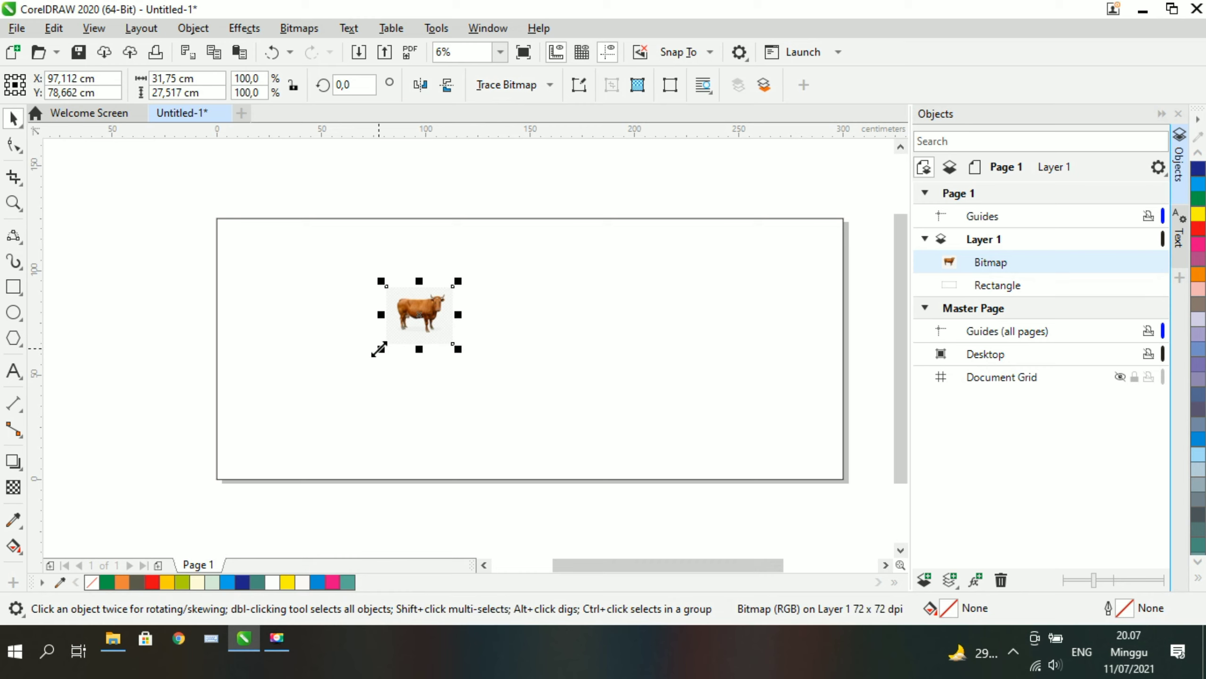
{"action": "left_click_drag", "start_coordinate": [378, 349], "coordinate": [291, 423]}
{"action": "left_click_drag", "start_coordinate": [456, 280], "coordinate": [519, 218]}
Move the cow bitmap to about X 85.5 cm, Y 63.7 cm on the page
{"action": "scroll", "coordinate": [489, 281], "scroll_direction": "up", "scroll_amount": 3}
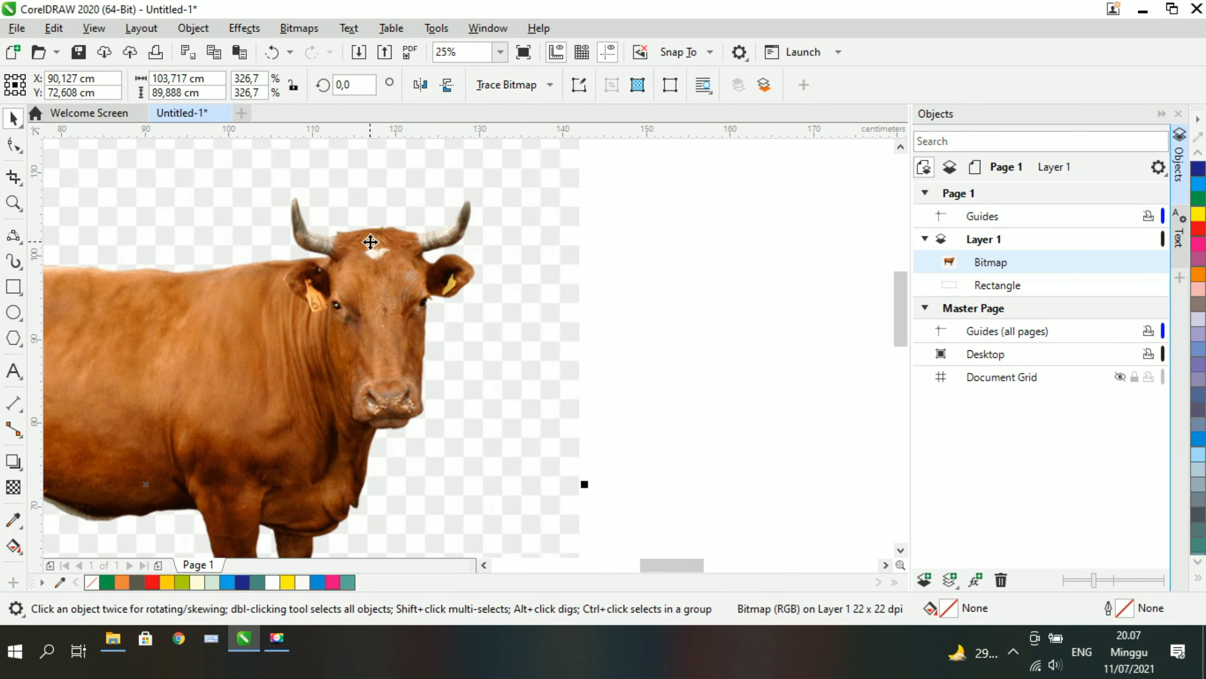
{"action": "scroll", "coordinate": [370, 242], "scroll_direction": "up", "scroll_amount": 1}
{"action": "scroll", "coordinate": [396, 237], "scroll_direction": "down", "scroll_amount": 3}
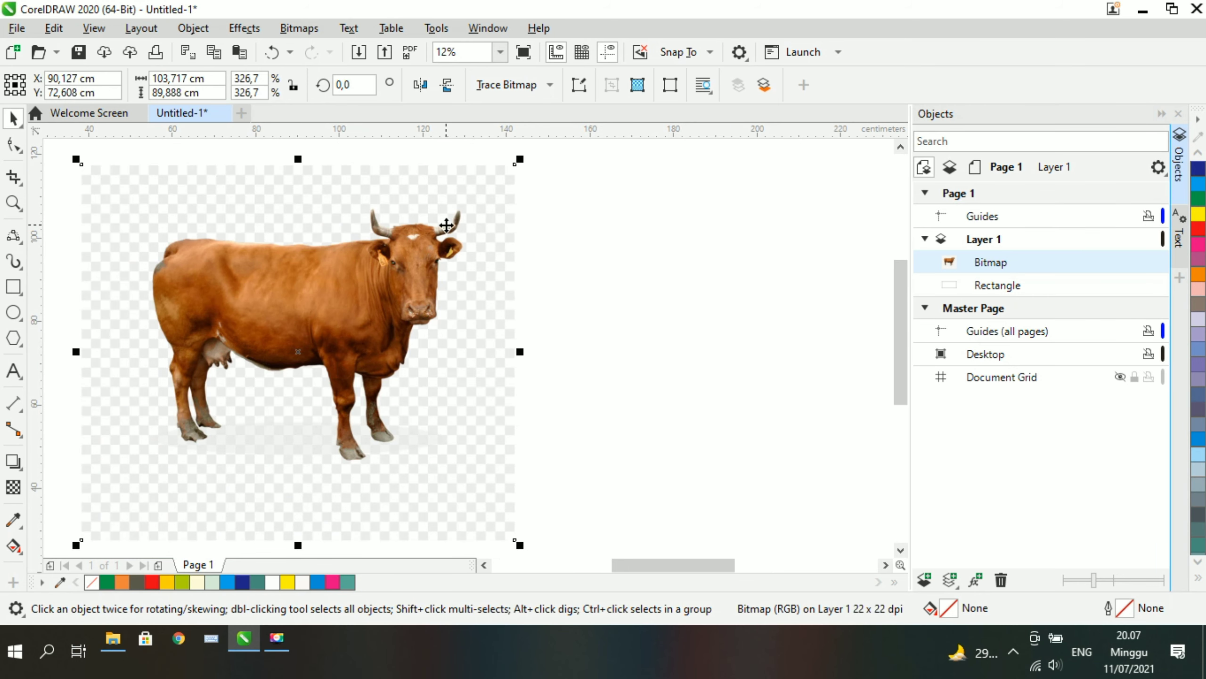
{"action": "scroll", "coordinate": [424, 218], "scroll_direction": "up", "scroll_amount": 3}
{"action": "scroll", "coordinate": [385, 181], "scroll_direction": "down", "scroll_amount": 6}
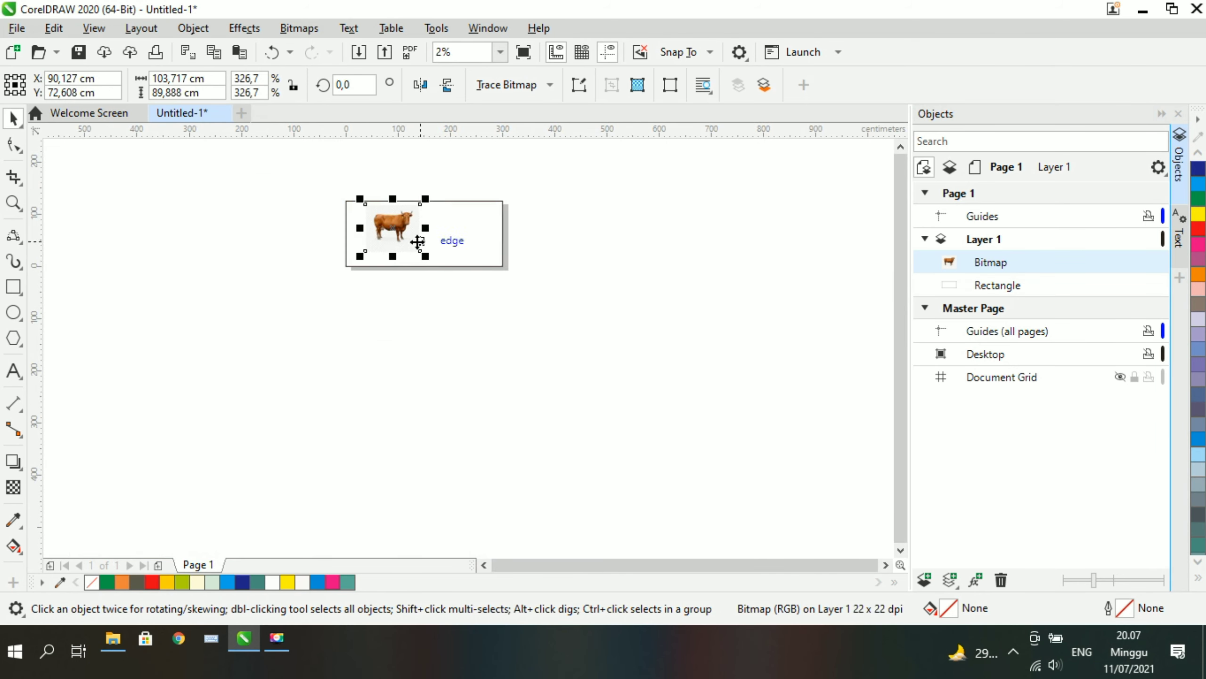
{"action": "scroll", "coordinate": [422, 190], "scroll_direction": "up", "scroll_amount": 2}
{"action": "left_click_drag", "start_coordinate": [352, 342], "coordinate": [339, 363]}
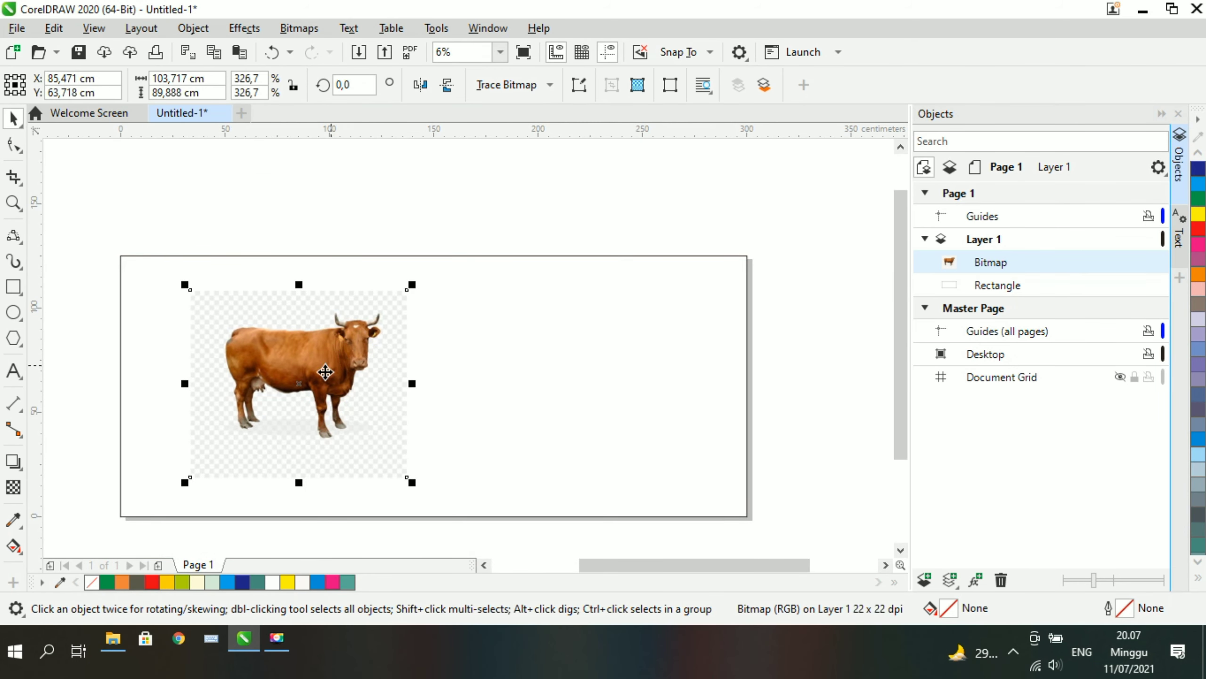
Start a 3-point curve outline along the top of the cow's head, up the right-hand horn's inner edge and around its tip
{"action": "scroll", "coordinate": [311, 395], "scroll_direction": "up", "scroll_amount": 4}
{"action": "scroll", "coordinate": [463, 280], "scroll_direction": "down", "scroll_amount": 3}
{"action": "scroll", "coordinate": [479, 159], "scroll_direction": "up", "scroll_amount": 6}
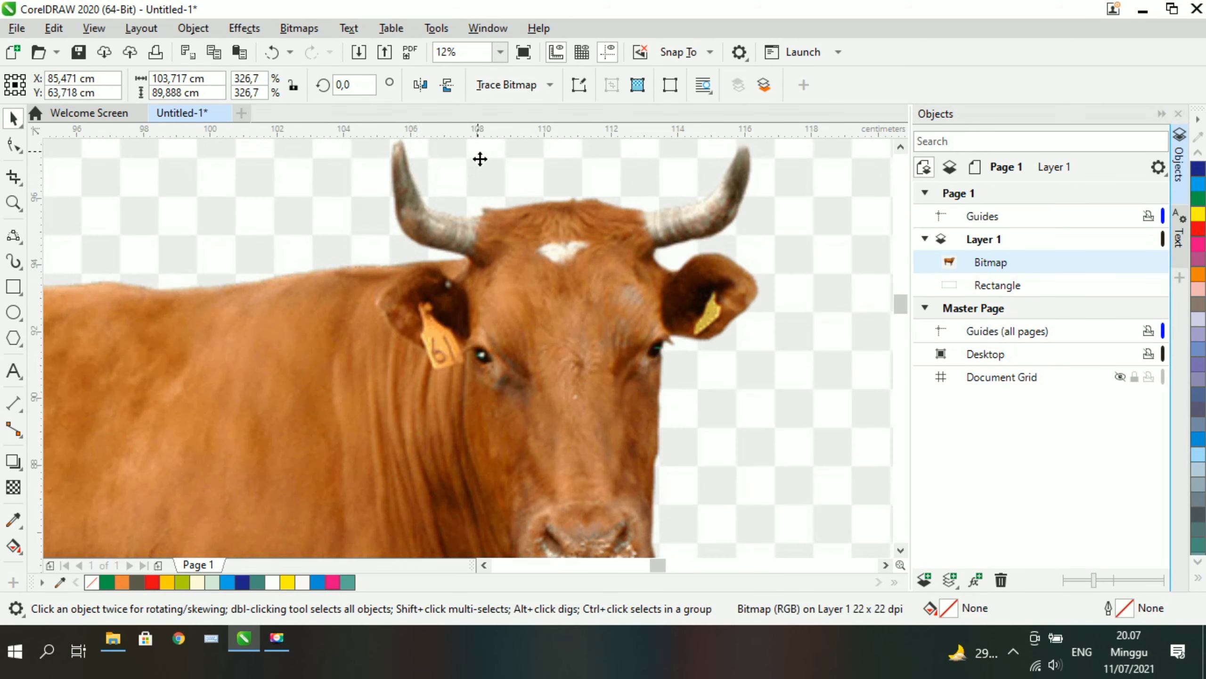
{"action": "scroll", "coordinate": [509, 215], "scroll_direction": "down", "scroll_amount": 2}
{"action": "scroll", "coordinate": [665, 208], "scroll_direction": "up", "scroll_amount": 2}
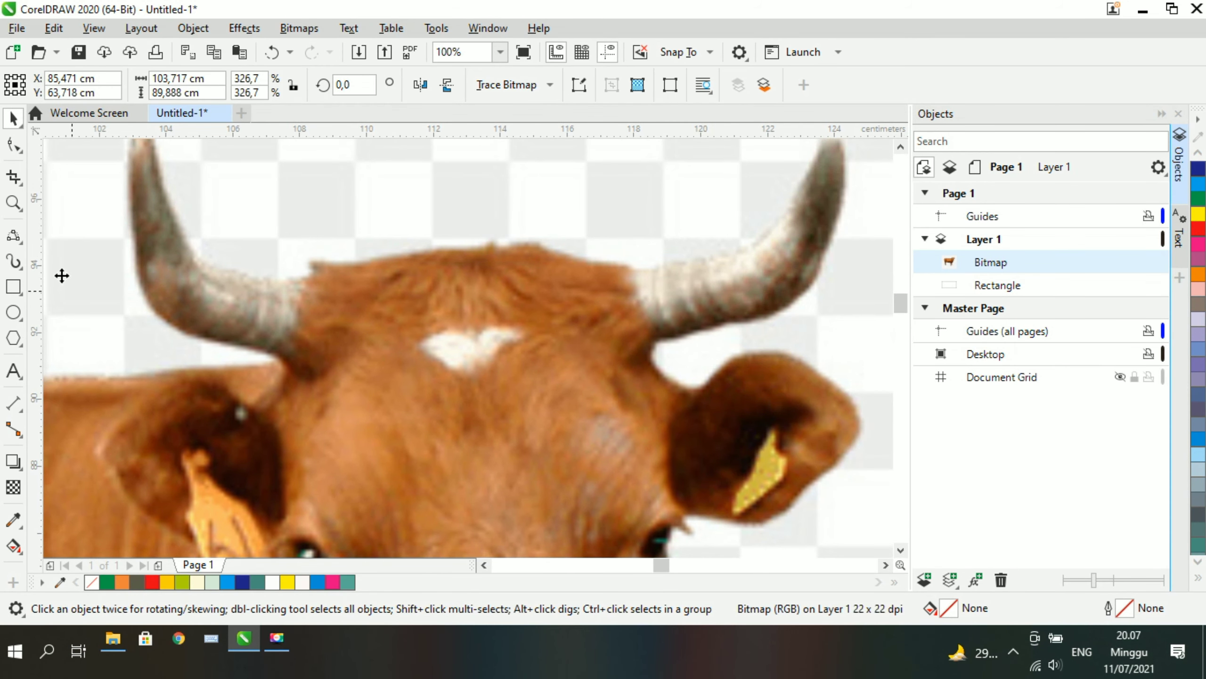
{"action": "left_click", "coordinate": [13, 236]}
{"action": "mouse_move", "coordinate": [305, 269]}
{"action": "left_mouse_down"}
{"action": "mouse_move", "coordinate": [628, 268]}
{"action": "mouse_move", "coordinate": [790, 214]}
{"action": "left_mouse_up"}
{"action": "left_click", "coordinate": [487, 253]}
{"action": "left_click", "coordinate": [725, 259]}
{"action": "scroll", "coordinate": [731, 205], "scroll_direction": "up", "scroll_amount": 1}
{"action": "left_click_drag", "start_coordinate": [596, 381], "coordinate": [652, 267]}
{"action": "left_click", "coordinate": [628, 330]}
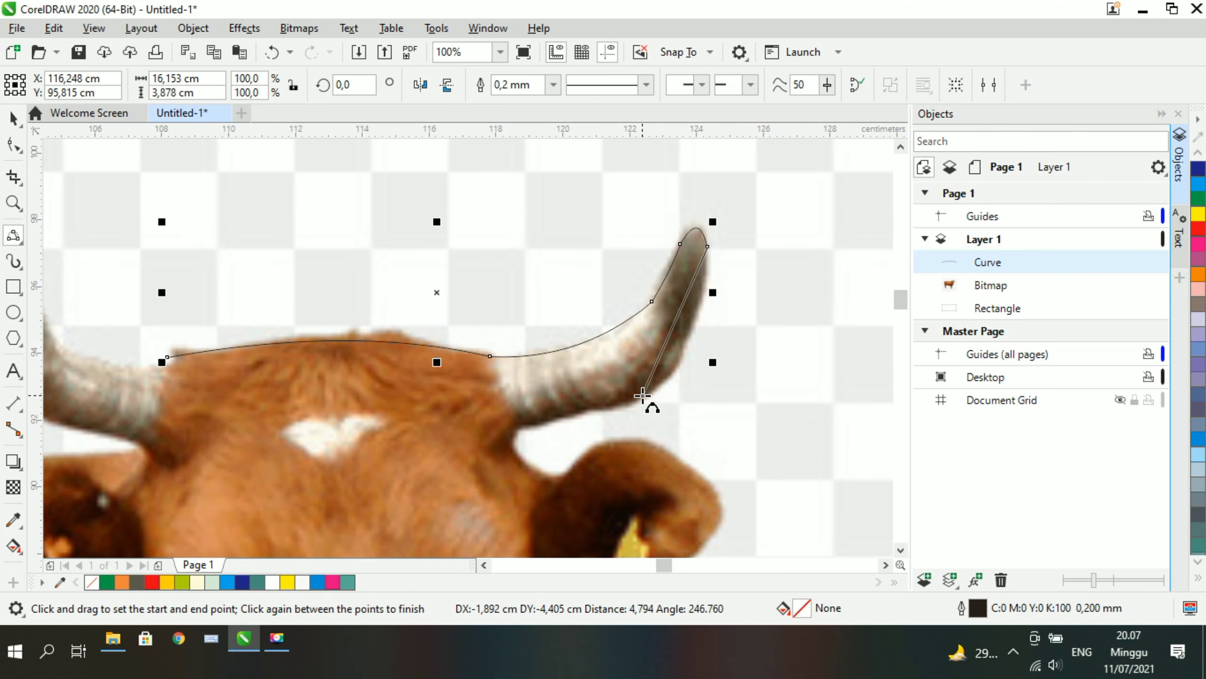
Continue the outline down the right-hand horn's outer edge to its base and around the notch above the ear
{"action": "left_click", "coordinate": [688, 336]}
{"action": "left_click_drag", "start_coordinate": [643, 395], "coordinate": [549, 422]}
{"action": "left_click", "coordinate": [586, 410]}
{"action": "scroll", "coordinate": [522, 470], "scroll_direction": "up", "scroll_amount": 2}
{"action": "left_click_drag", "start_coordinate": [517, 291], "coordinate": [519, 422]}
{"action": "left_click", "coordinate": [488, 363]}
{"action": "scroll", "coordinate": [427, 314], "scroll_direction": "down", "scroll_amount": 1}
{"action": "left_click_drag", "start_coordinate": [473, 369], "coordinate": [570, 388]}
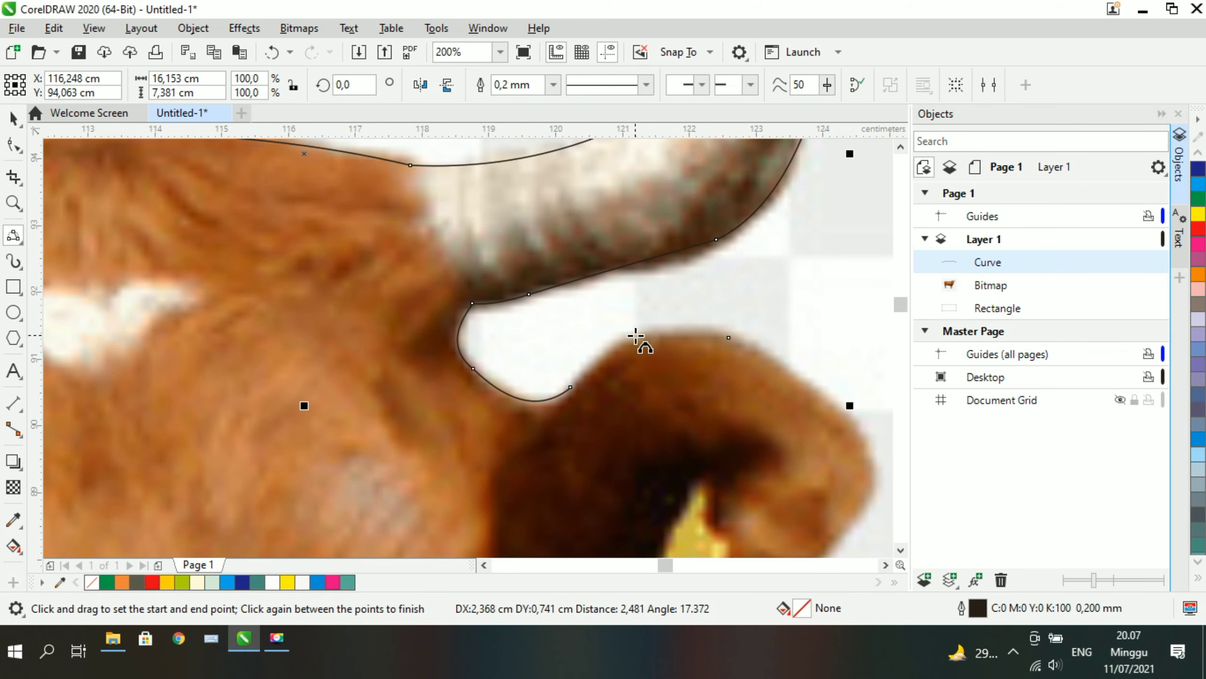
Continue the outline around the cow's right-hand ear to where its lower edge meets the face
{"action": "left_click", "coordinate": [635, 335]}
{"action": "scroll", "coordinate": [664, 338], "scroll_direction": "down", "scroll_amount": 1}
{"action": "left_click", "coordinate": [746, 365]}
{"action": "left_click_drag", "start_coordinate": [696, 338], "coordinate": [758, 430]}
{"action": "left_click", "coordinate": [767, 410]}
{"action": "scroll", "coordinate": [770, 504], "scroll_direction": "up", "scroll_amount": 1}
{"action": "left_click_drag", "start_coordinate": [745, 351], "coordinate": [685, 410]}
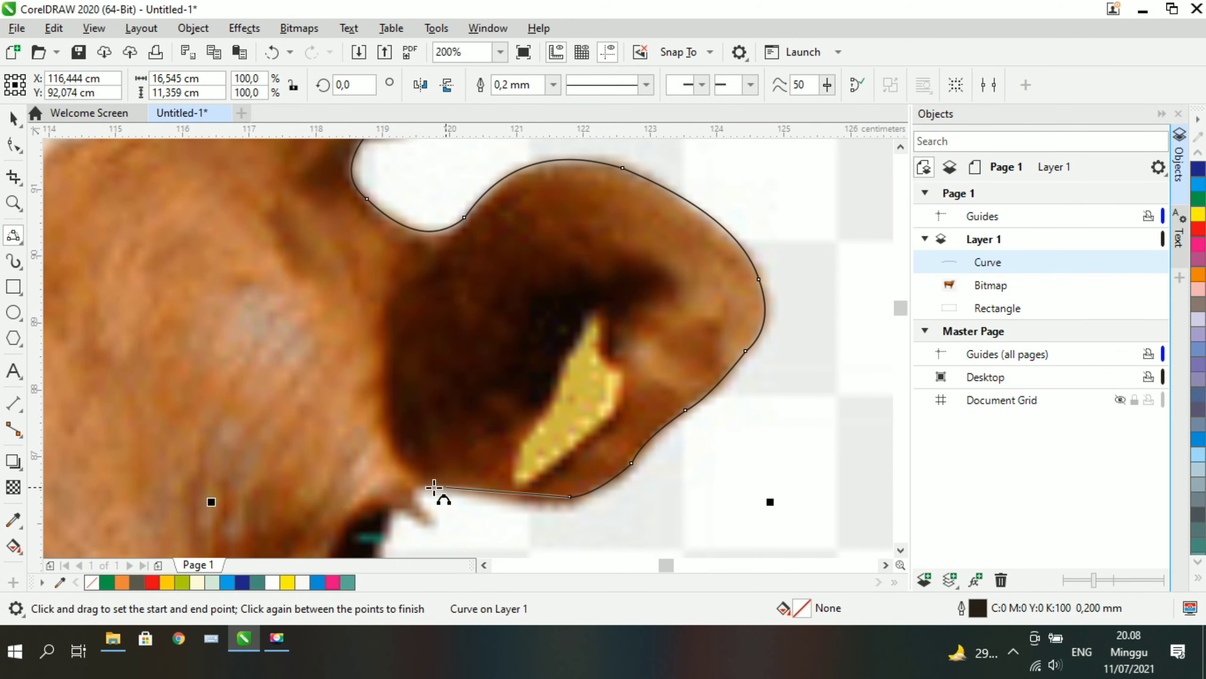
{"action": "left_click_drag", "start_coordinate": [434, 488], "coordinate": [415, 486]}
{"action": "left_click", "coordinate": [494, 488]}
Trace from below the right-hand ear past the eye and down the side of the cow's face
{"action": "scroll", "coordinate": [418, 475], "scroll_direction": "up", "scroll_amount": 1}
{"action": "left_click_drag", "start_coordinate": [464, 380], "coordinate": [490, 433]}
{"action": "left_click", "coordinate": [471, 411]}
{"action": "scroll", "coordinate": [480, 408], "scroll_direction": "up", "scroll_amount": 1}
{"action": "left_click_drag", "start_coordinate": [489, 413], "coordinate": [459, 438]}
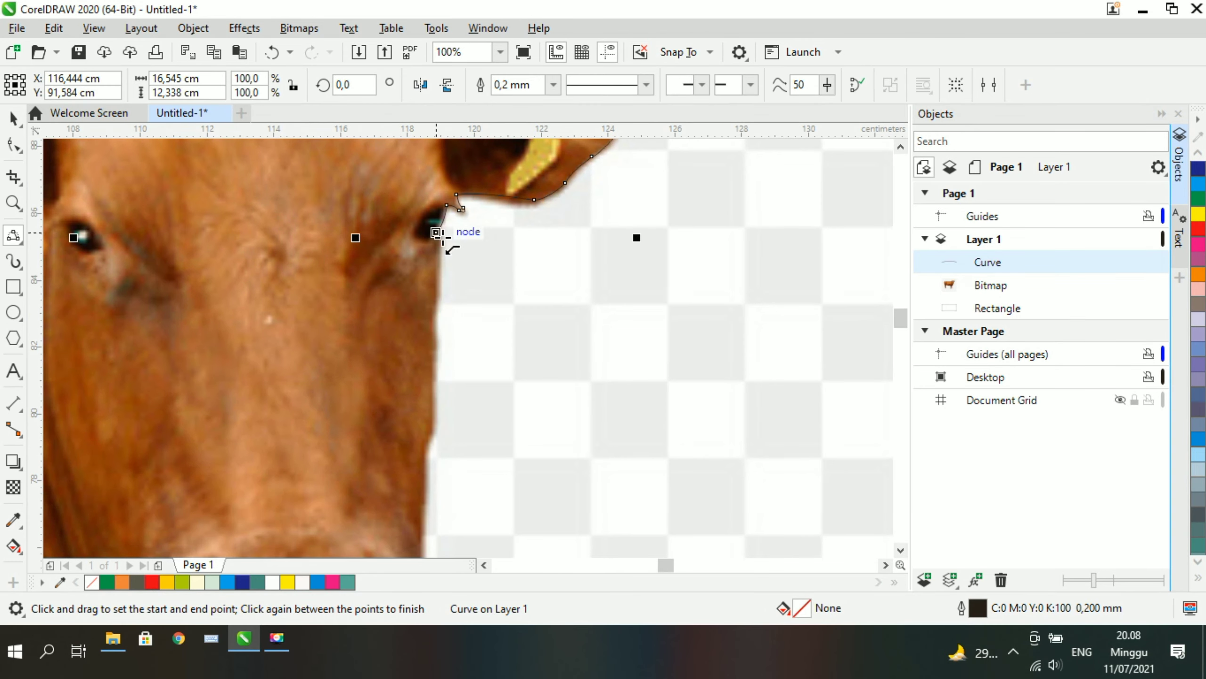
{"action": "left_click_drag", "start_coordinate": [437, 233], "coordinate": [426, 446]}
{"action": "left_click", "coordinate": [439, 349]}
Continue the outline down the lower cheek and around the side of the muzzle
{"action": "scroll", "coordinate": [459, 304], "scroll_direction": "down", "scroll_amount": 2}
{"action": "scroll", "coordinate": [461, 355], "scroll_direction": "up", "scroll_amount": 2}
{"action": "left_click_drag", "start_coordinate": [404, 213], "coordinate": [398, 381]}
{"action": "left_click", "coordinate": [399, 304]}
{"action": "scroll", "coordinate": [390, 428], "scroll_direction": "up", "scroll_amount": 1}
{"action": "left_click_drag", "start_coordinate": [404, 316], "coordinate": [386, 428]}
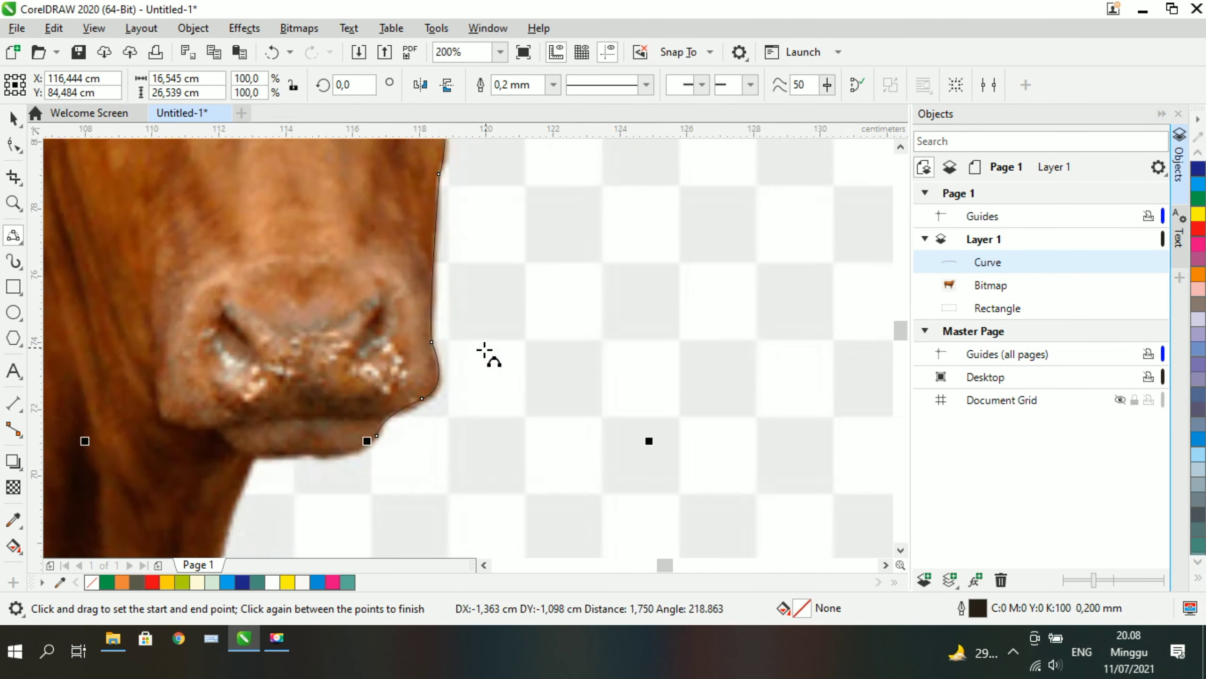
Trace the outline beneath the cow's mouth and chin to the front of the neck
{"action": "scroll", "coordinate": [361, 426], "scroll_direction": "up", "scroll_amount": 1}
{"action": "left_click_drag", "start_coordinate": [499, 366], "coordinate": [271, 406]}
{"action": "left_click", "coordinate": [417, 410]}
{"action": "scroll", "coordinate": [341, 427], "scroll_direction": "up", "scroll_amount": 1}
{"action": "left_click_drag", "start_coordinate": [328, 307], "coordinate": [284, 333]}
{"action": "left_click", "coordinate": [304, 315]}
{"action": "scroll", "coordinate": [313, 318], "scroll_direction": "down", "scroll_amount": 2}
Continue the outline down the front edge of the cow's neck toward the chest
{"action": "left_click_drag", "start_coordinate": [334, 293], "coordinate": [301, 445]}
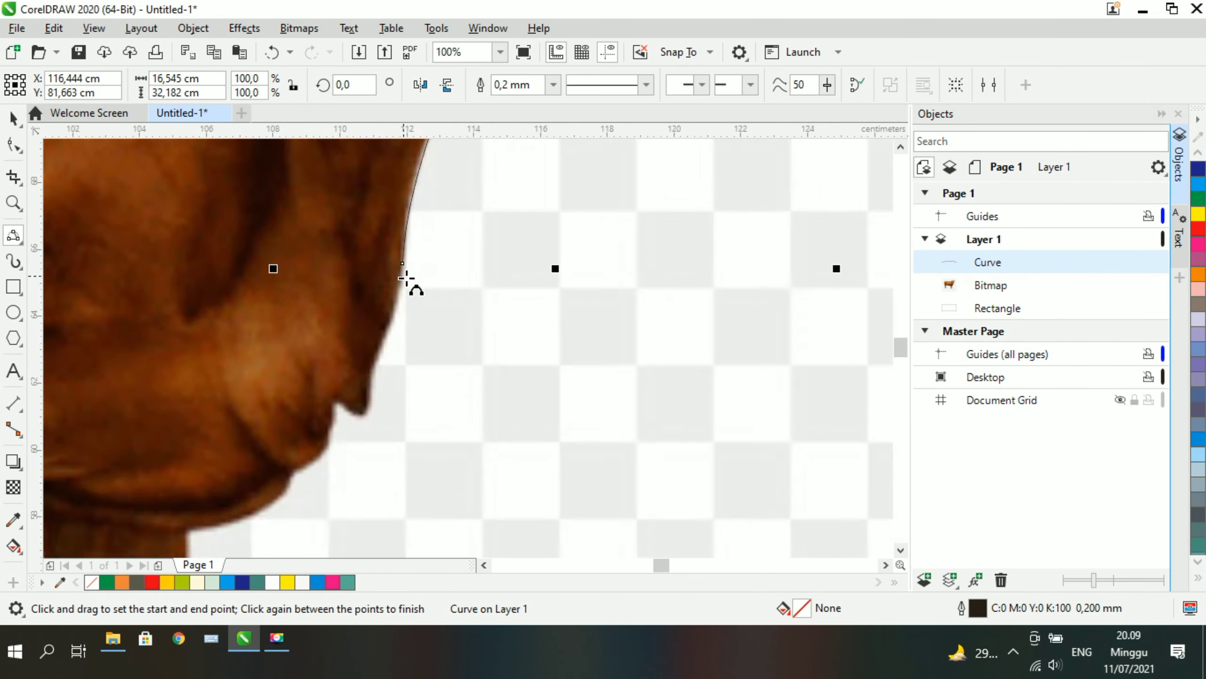
{"action": "scroll", "coordinate": [406, 278], "scroll_direction": "up", "scroll_amount": 1}
{"action": "scroll", "coordinate": [385, 328], "scroll_direction": "up", "scroll_amount": 1}
{"action": "left_click_drag", "start_coordinate": [350, 259], "coordinate": [335, 407]}
{"action": "left_click", "coordinate": [226, 408]}
{"action": "scroll", "coordinate": [405, 329], "scroll_direction": "down", "scroll_amount": 2}
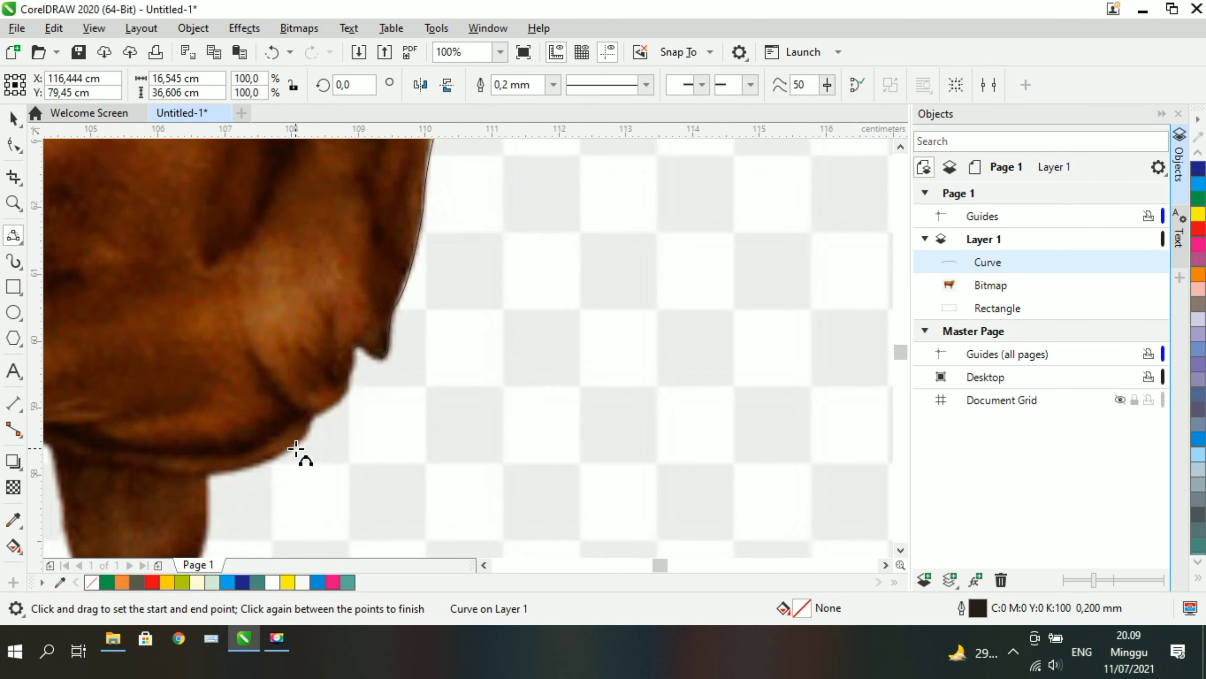
Trace around the chest folds and along the brisket to the top of the right-hand front leg
{"action": "scroll", "coordinate": [329, 404], "scroll_direction": "up", "scroll_amount": 2}
{"action": "left_click_drag", "start_coordinate": [412, 188], "coordinate": [261, 439]}
{"action": "left_click", "coordinate": [382, 375]}
{"action": "scroll", "coordinate": [458, 271], "scroll_direction": "down", "scroll_amount": 1}
{"action": "left_click_drag", "start_coordinate": [365, 355], "coordinate": [346, 388]}
{"action": "left_click", "coordinate": [369, 374]}
{"action": "scroll", "coordinate": [286, 439], "scroll_direction": "up", "scroll_amount": 2}
{"action": "left_click_drag", "start_coordinate": [281, 364], "coordinate": [207, 439]}
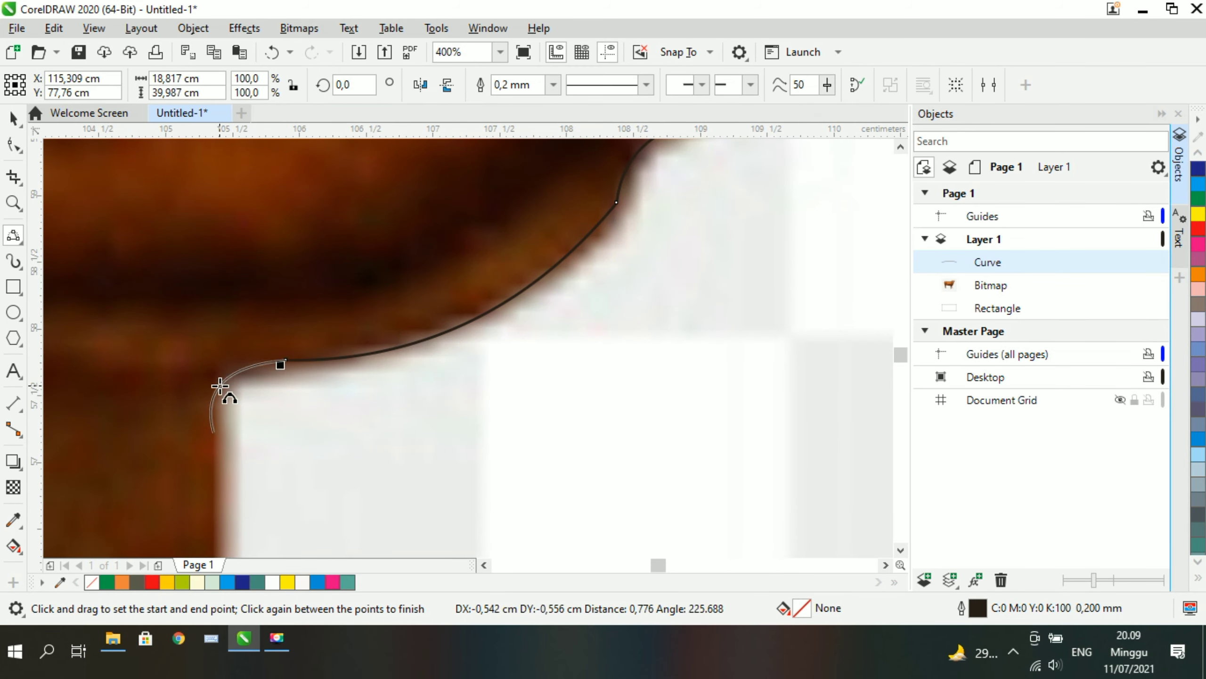
{"action": "left_click", "coordinate": [221, 385]}
Continue the outline down the right-hand front leg's outer edge and across the leg below the knee
{"action": "left_click_drag", "start_coordinate": [280, 293], "coordinate": [228, 496]}
{"action": "left_click", "coordinate": [269, 439]}
{"action": "left_click_drag", "start_coordinate": [277, 194], "coordinate": [273, 472]}
{"action": "scroll", "coordinate": [309, 438], "scroll_direction": "down", "scroll_amount": 3}
{"action": "scroll", "coordinate": [304, 453], "scroll_direction": "up", "scroll_amount": 2}
{"action": "left_click_drag", "start_coordinate": [308, 411], "coordinate": [219, 423]}
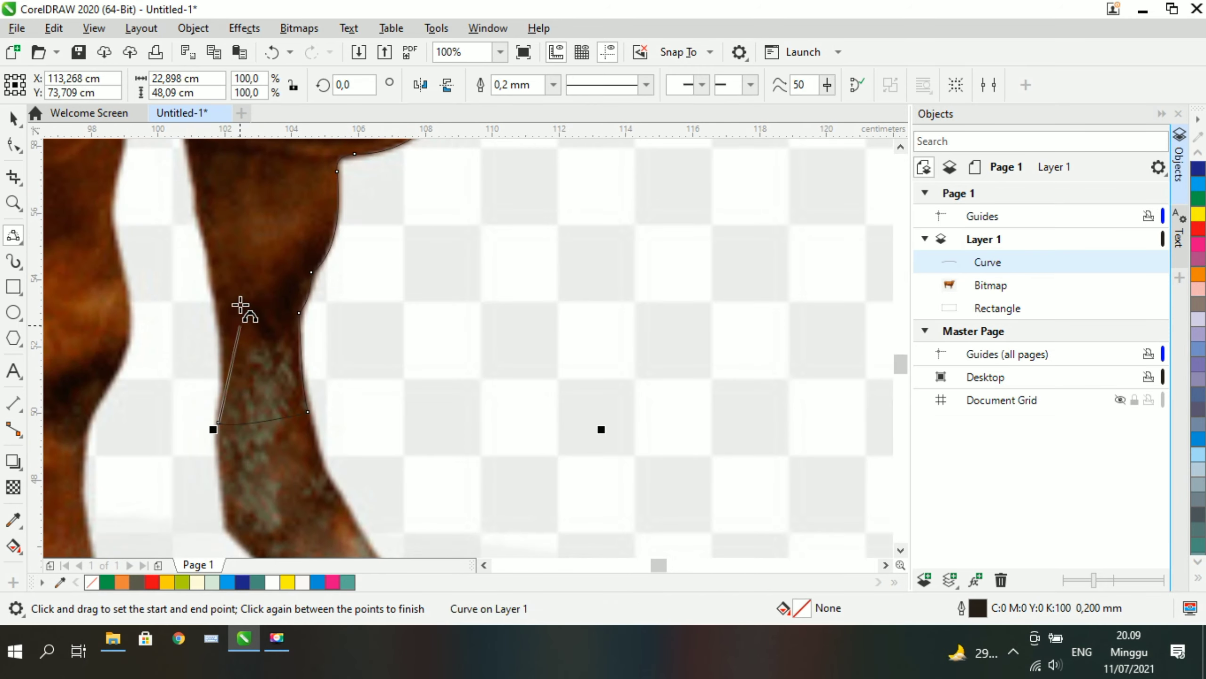
Trace up the right-hand front leg's inner edge and across the underside between the two front legs
{"action": "left_click_drag", "start_coordinate": [263, 526], "coordinate": [212, 252]}
{"action": "scroll", "coordinate": [219, 152], "scroll_direction": "up", "scroll_amount": 1}
{"action": "left_click_drag", "start_coordinate": [203, 351], "coordinate": [182, 182]}
{"action": "scroll", "coordinate": [405, 448], "scroll_direction": "down", "scroll_amount": 1}
{"action": "left_click_drag", "start_coordinate": [293, 314], "coordinate": [174, 257]}
{"action": "left_click", "coordinate": [228, 277]}
Continue the outline down the edge of the other front leg
{"action": "left_click_drag", "start_coordinate": [174, 258], "coordinate": [180, 370]}
{"action": "scroll", "coordinate": [189, 243], "scroll_direction": "down", "scroll_amount": 1}
{"action": "scroll", "coordinate": [190, 253], "scroll_direction": "down", "scroll_amount": 1}
{"action": "left_click_drag", "start_coordinate": [167, 300], "coordinate": [163, 361]}
Take the outline up through the middle of the cow's body and along its back to the base of the left-hand horn
{"action": "scroll", "coordinate": [143, 390], "scroll_direction": "down", "scroll_amount": 2}
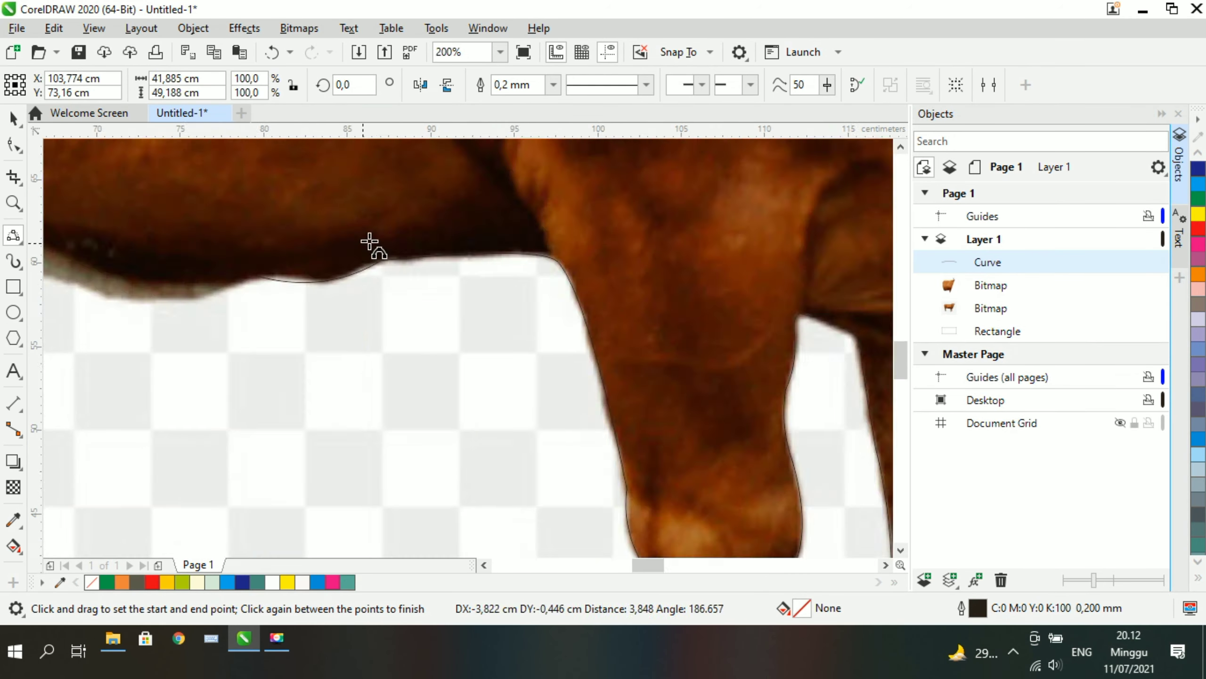
{"action": "scroll", "coordinate": [234, 282], "scroll_direction": "down", "scroll_amount": 4}
{"action": "left_click_drag", "start_coordinate": [295, 202], "coordinate": [293, 200]}
{"action": "scroll", "coordinate": [325, 179], "scroll_direction": "up", "scroll_amount": 2}
{"action": "left_click_drag", "start_coordinate": [193, 262], "coordinate": [396, 267]}
{"action": "left_click_drag", "start_coordinate": [396, 266], "coordinate": [525, 241]}
{"action": "scroll", "coordinate": [641, 223], "scroll_direction": "up", "scroll_amount": 2}
{"action": "left_click_drag", "start_coordinate": [131, 319], "coordinate": [384, 292]}
{"action": "left_click_drag", "start_coordinate": [383, 292], "coordinate": [374, 227]}
{"action": "left_click", "coordinate": [495, 285]}
Trace around the left-hand horn and close the outline at its starting node on top of the head
{"action": "scroll", "coordinate": [461, 284], "scroll_direction": "up", "scroll_amount": 1}
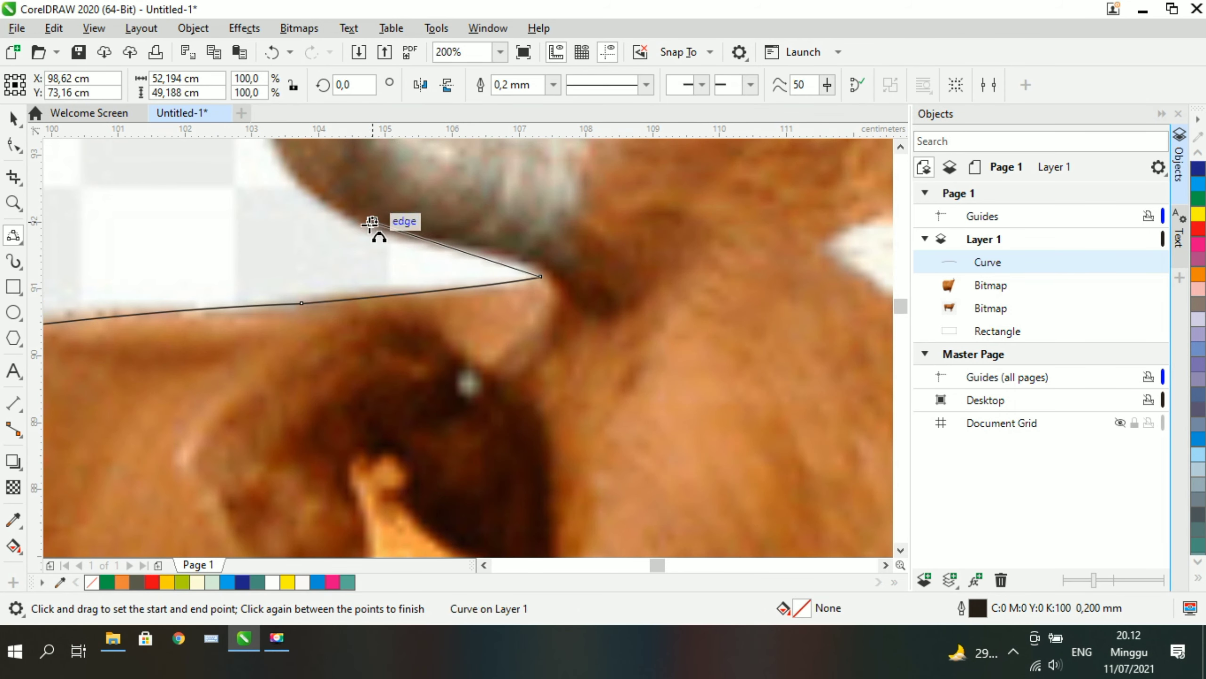
{"action": "scroll", "coordinate": [371, 228], "scroll_direction": "down", "scroll_amount": 1}
{"action": "left_click_drag", "start_coordinate": [614, 407], "coordinate": [509, 240]}
{"action": "left_click_drag", "start_coordinate": [474, 413], "coordinate": [462, 208]}
{"action": "left_click_drag", "start_coordinate": [462, 208], "coordinate": [508, 183]}
{"action": "left_click", "coordinate": [489, 160]}
{"action": "left_click_drag", "start_coordinate": [508, 184], "coordinate": [603, 428]}
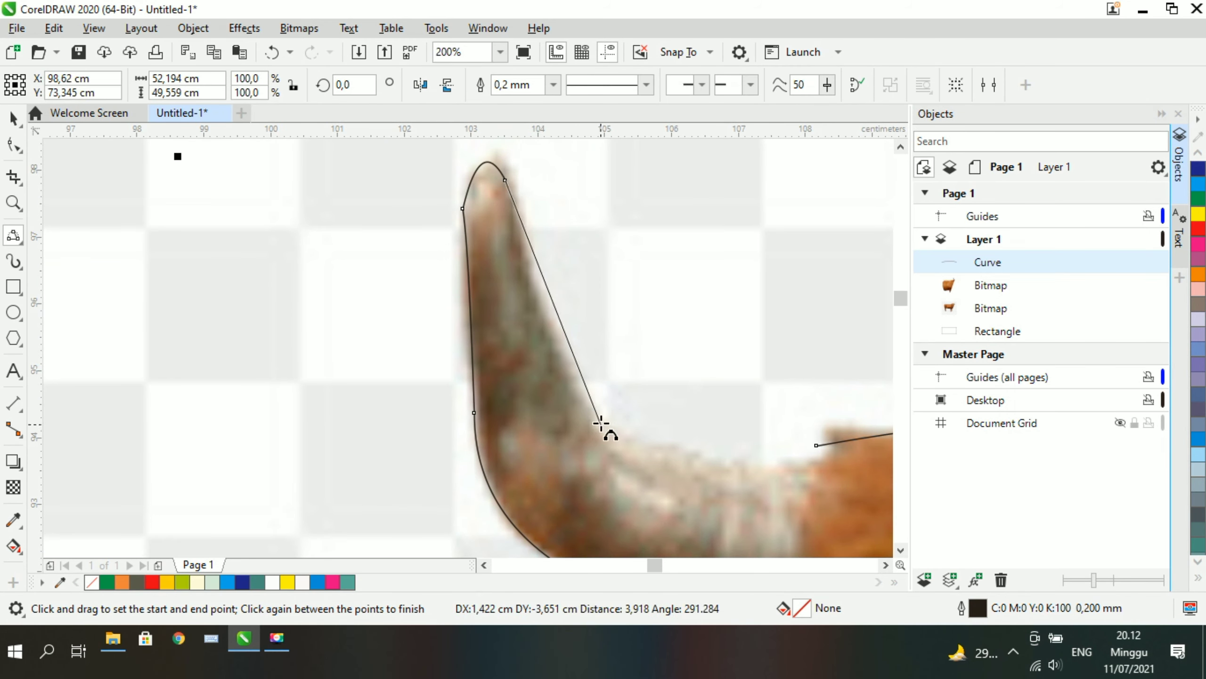
{"action": "left_click", "coordinate": [546, 323]}
{"action": "left_click_drag", "start_coordinate": [429, 348], "coordinate": [644, 372]}
{"action": "left_click", "coordinate": [537, 392]}
Intersect the closed outline curve with the original cow bitmap
{"action": "scroll", "coordinate": [418, 279], "scroll_direction": "down", "scroll_amount": 2}
{"action": "scroll", "coordinate": [520, 265], "scroll_direction": "down", "scroll_amount": 2}
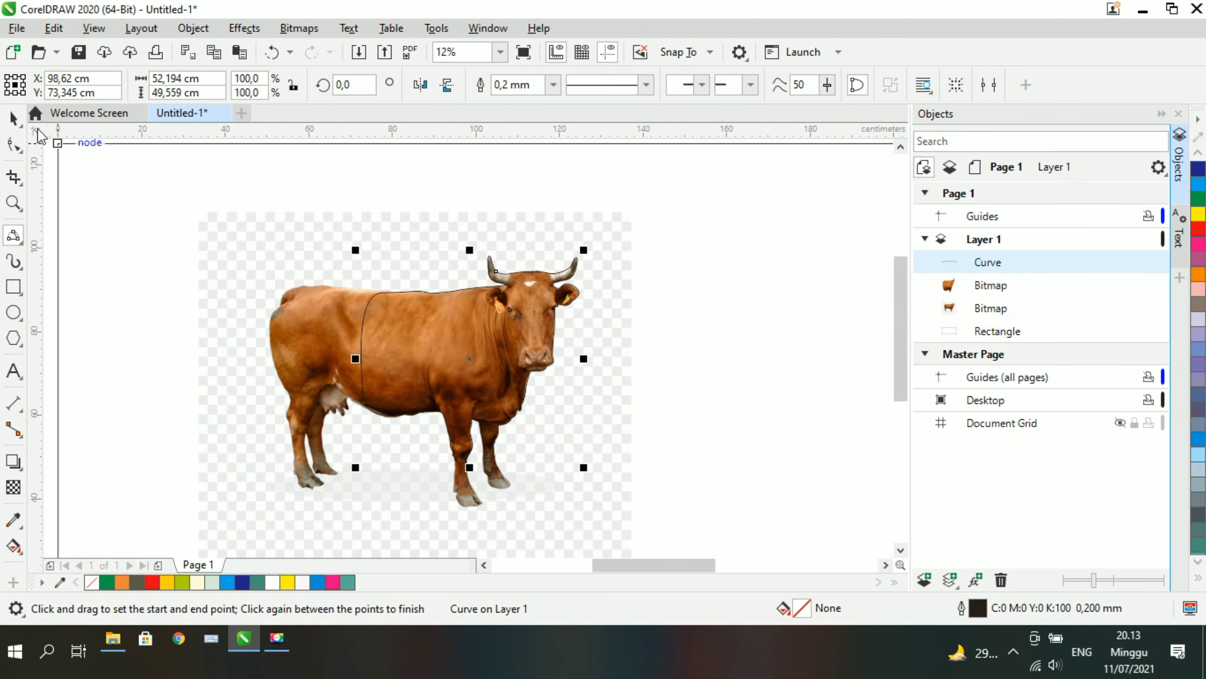
{"action": "left_click", "coordinate": [14, 118]}
{"action": "left_click", "coordinate": [278, 260], "text": "shift"}
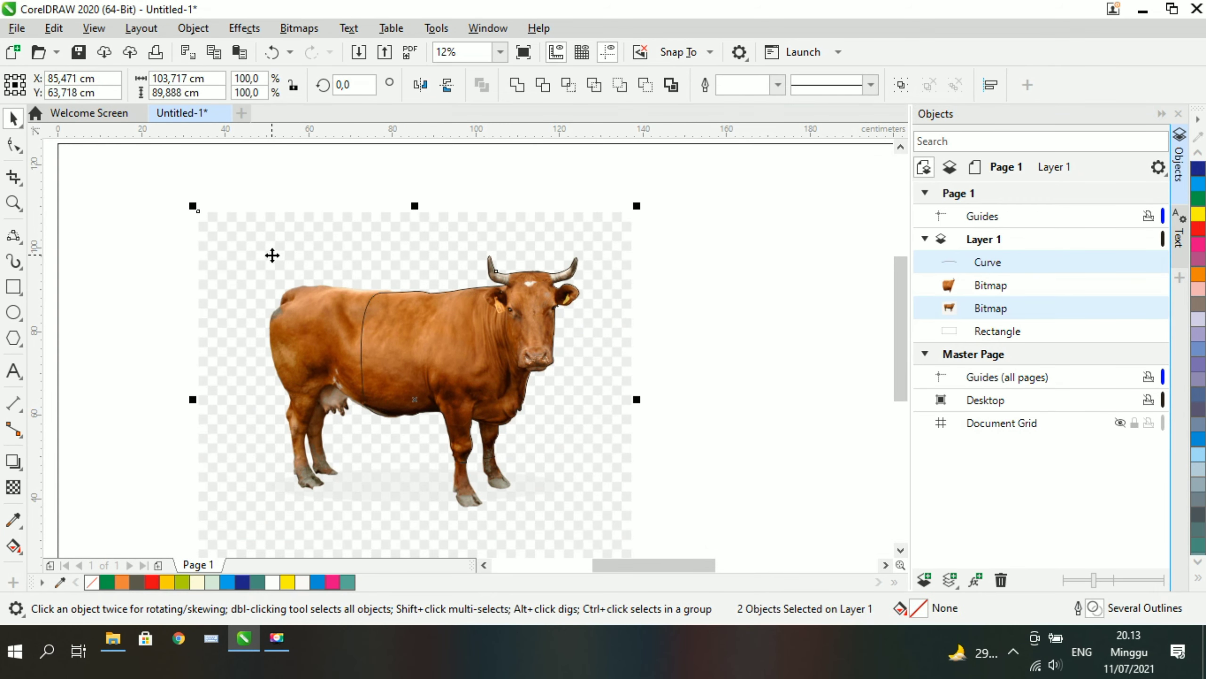
{"action": "left_click", "coordinate": [568, 83]}
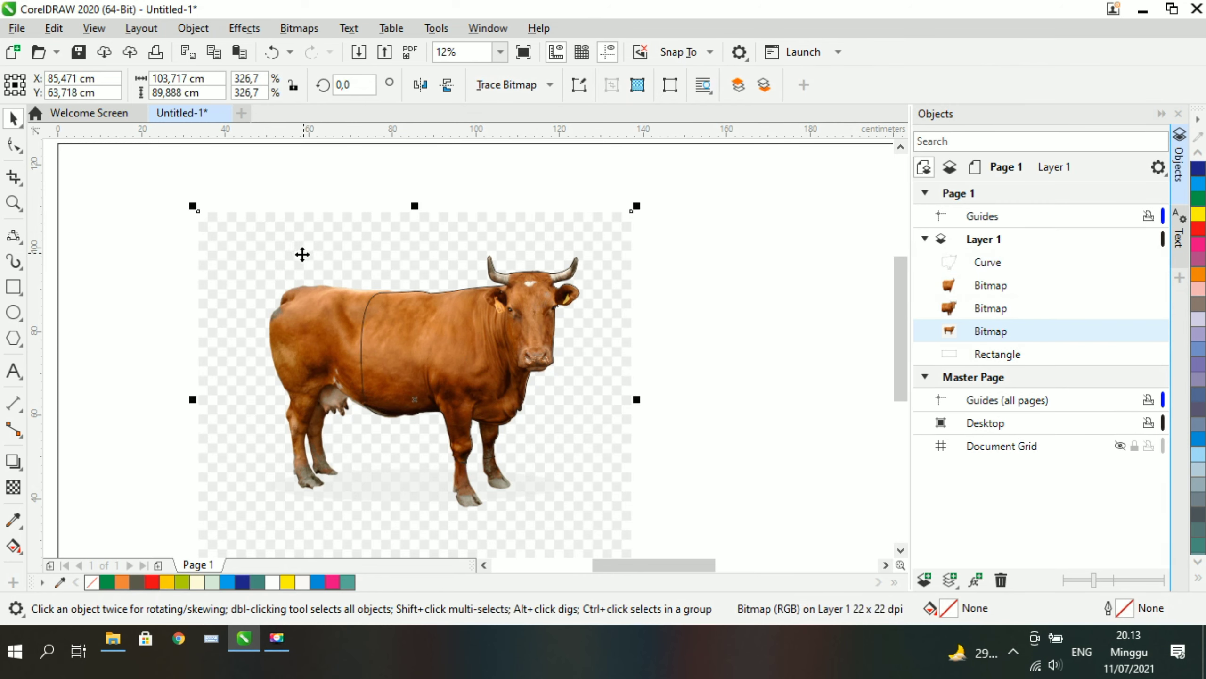
Delete the original full cow bitmap and the traced outline curve
{"action": "left_click_drag", "start_coordinate": [302, 253], "coordinate": [284, 221]}
{"action": "key", "text": "Delete"}
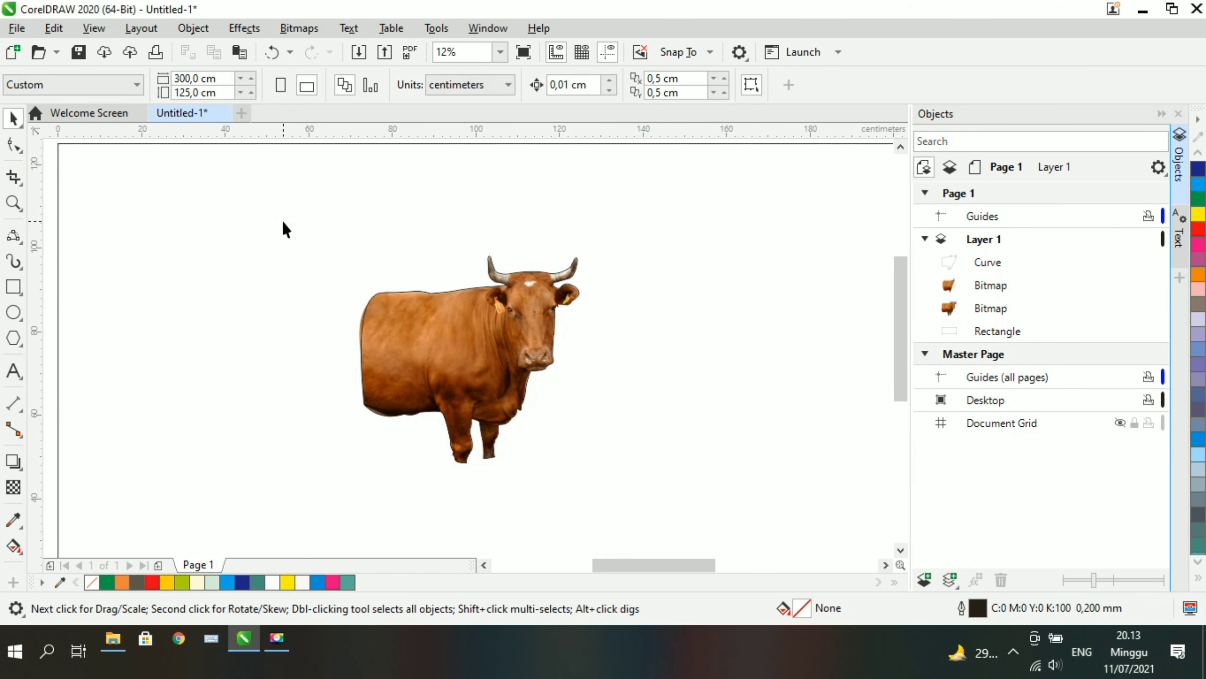
{"action": "left_click", "coordinate": [441, 334]}
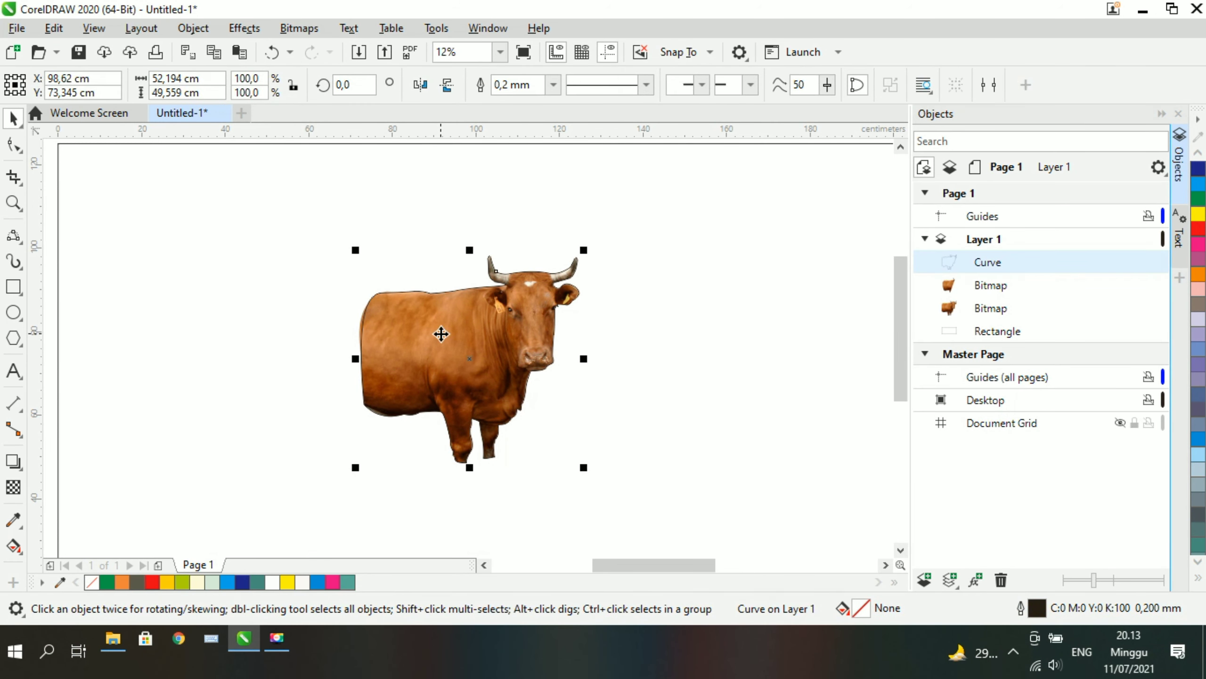
{"action": "key", "text": "Delete"}
{"action": "scroll", "coordinate": [565, 302], "scroll_direction": "down", "scroll_amount": 1}
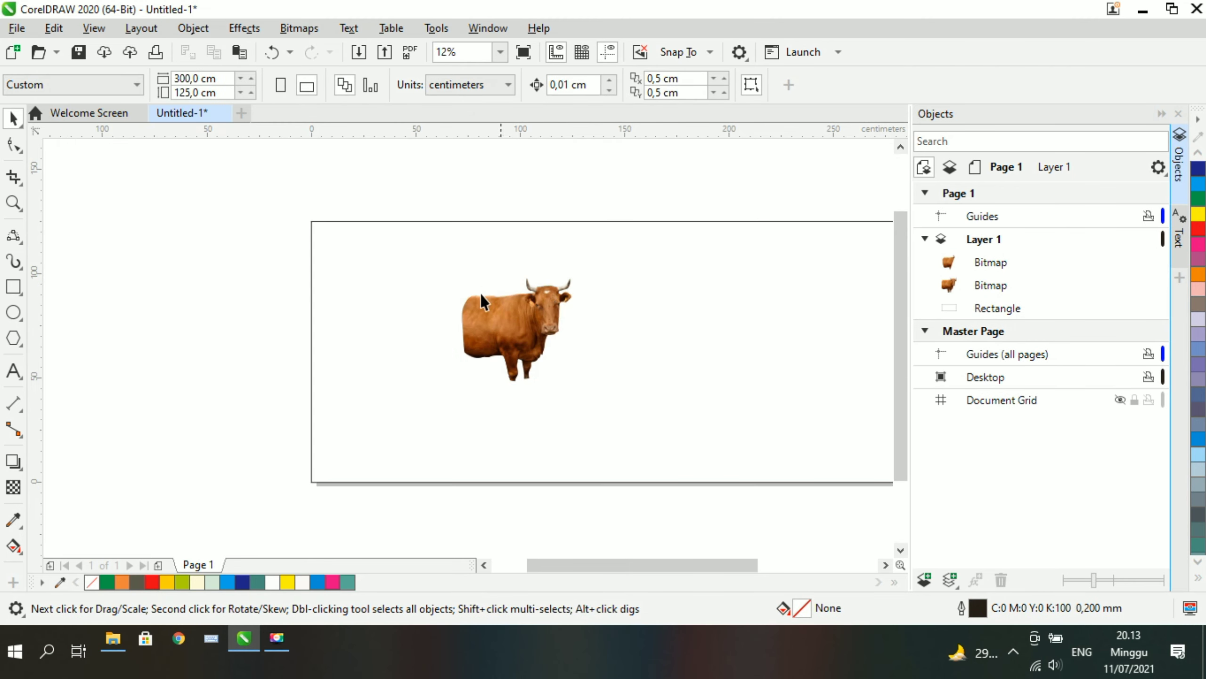
Move the cow cutout toward the page's left side and enlarge it to about 95 × 90 cm
{"action": "left_click", "coordinate": [509, 334]}
{"action": "left_click_drag", "start_coordinate": [571, 370], "coordinate": [458, 340]}
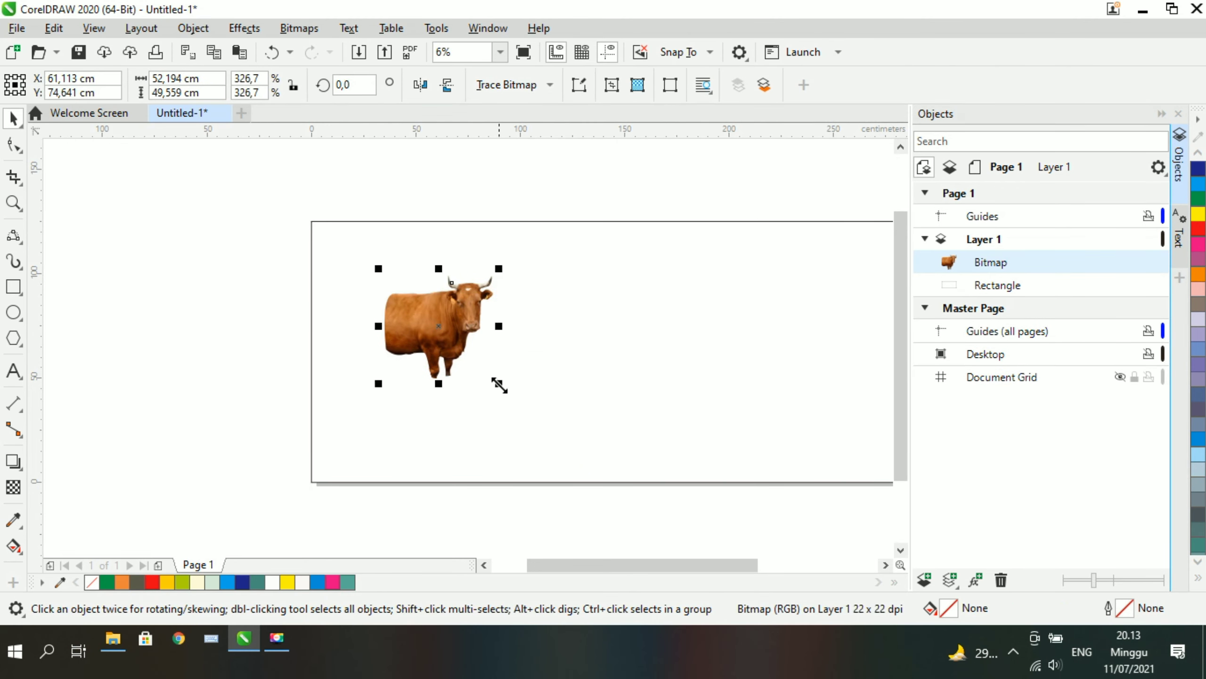
{"action": "left_click_drag", "start_coordinate": [498, 384], "coordinate": [581, 447]}
{"action": "left_click_drag", "start_coordinate": [460, 358], "coordinate": [434, 342]}
{"action": "left_click_drag", "start_coordinate": [546, 434], "coordinate": [552, 440]}
{"action": "left_click_drag", "start_coordinate": [485, 349], "coordinate": [478, 350]}
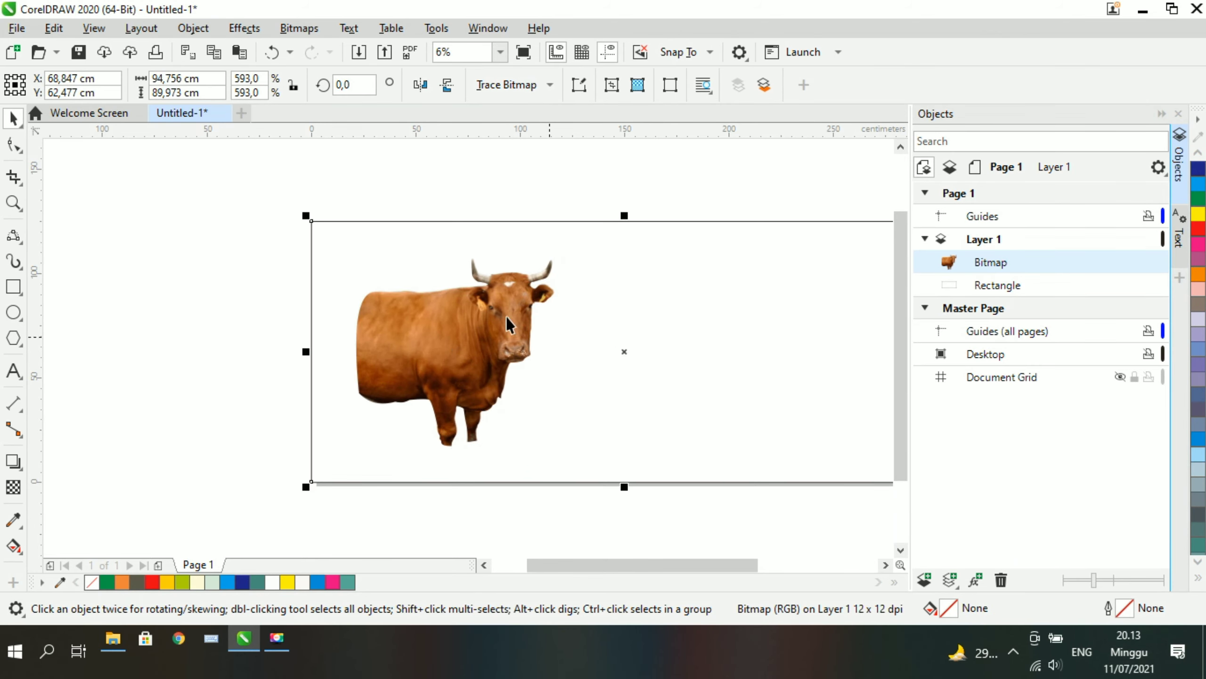
Shift the cow cutout slightly closer to the page's left edge and deselect it
{"action": "scroll", "coordinate": [509, 313], "scroll_direction": "down", "scroll_amount": 1}
{"action": "scroll", "coordinate": [526, 281], "scroll_direction": "up", "scroll_amount": 1}
{"action": "left_click", "coordinate": [382, 174]}
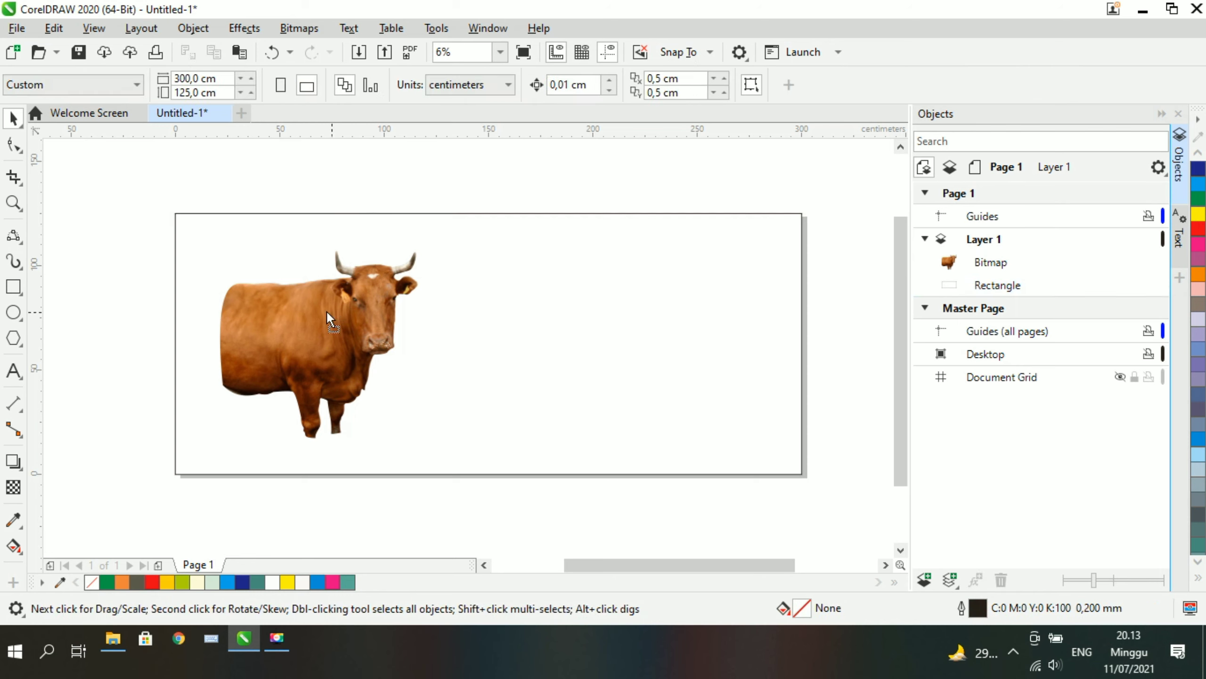
{"action": "left_click_drag", "start_coordinate": [328, 319], "coordinate": [315, 317]}
{"action": "left_click", "coordinate": [109, 243]}
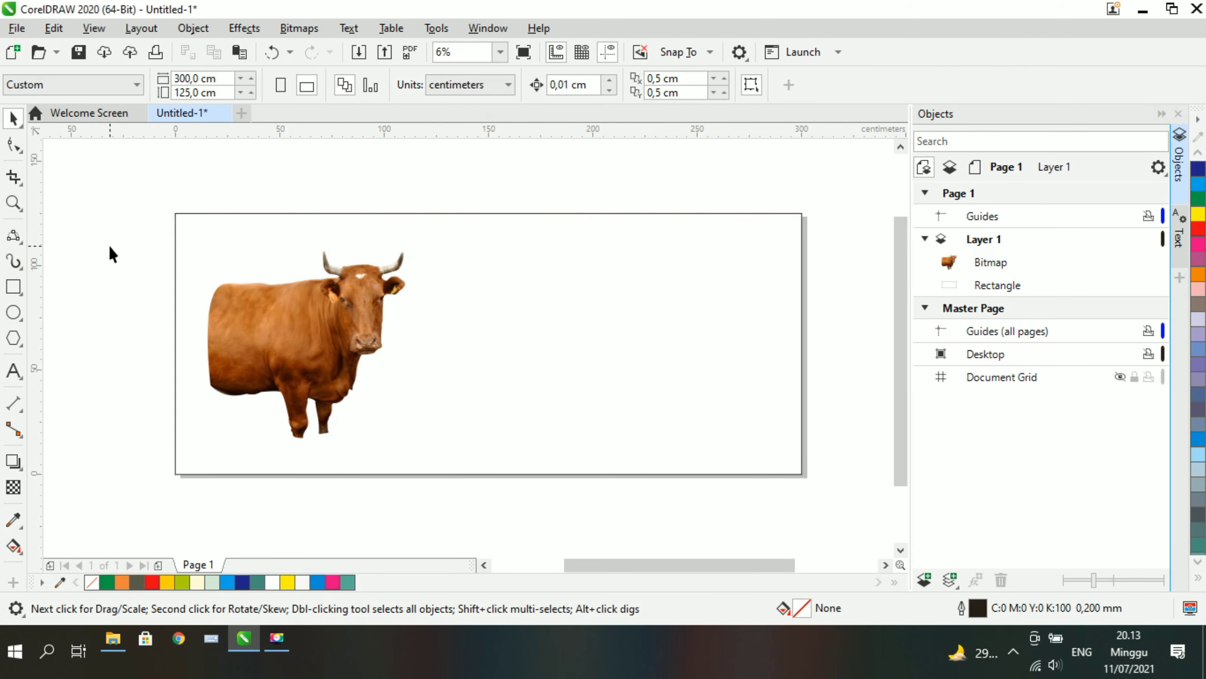
Draw a circle about 92 cm in diameter and place it over the cow's head and chest
{"action": "left_click", "coordinate": [13, 312]}
{"action": "left_click_drag", "start_coordinate": [229, 261], "coordinate": [417, 412]}
{"action": "key", "text": "space"}
{"action": "left_click_drag", "start_coordinate": [328, 340], "coordinate": [345, 317]}
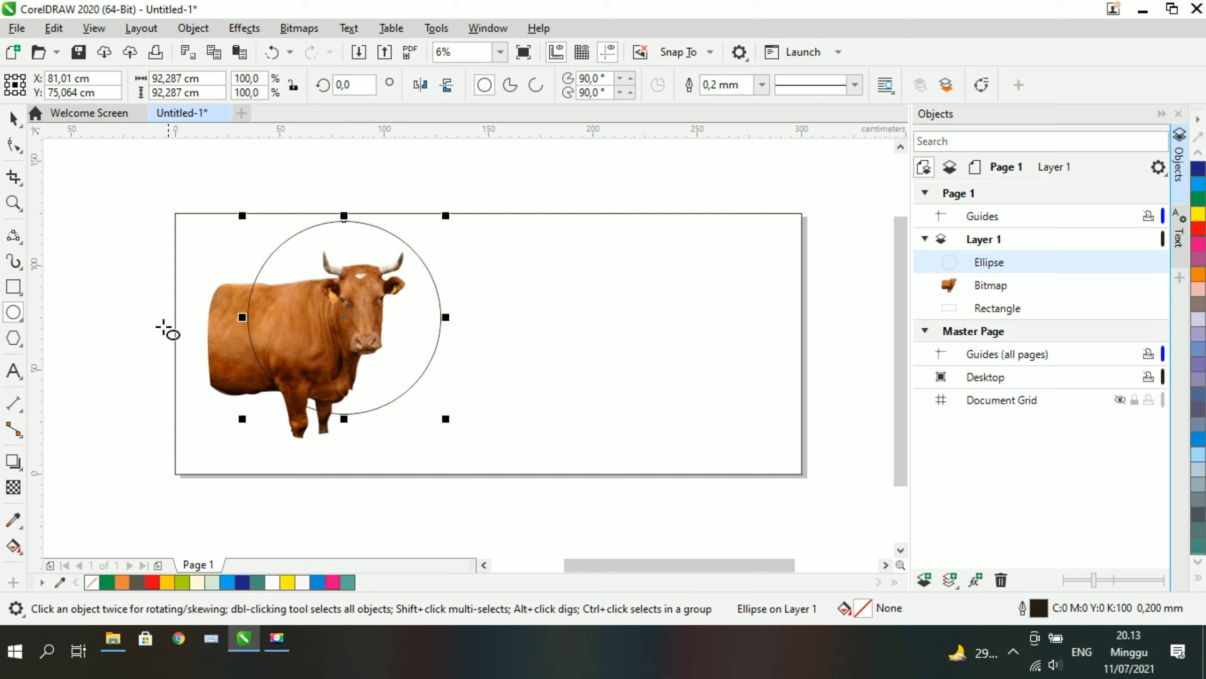
Intersect the circle with the cow cutout bitmap
{"action": "left_click", "coordinate": [19, 122]}
{"action": "left_click", "coordinate": [224, 341], "text": "shift"}
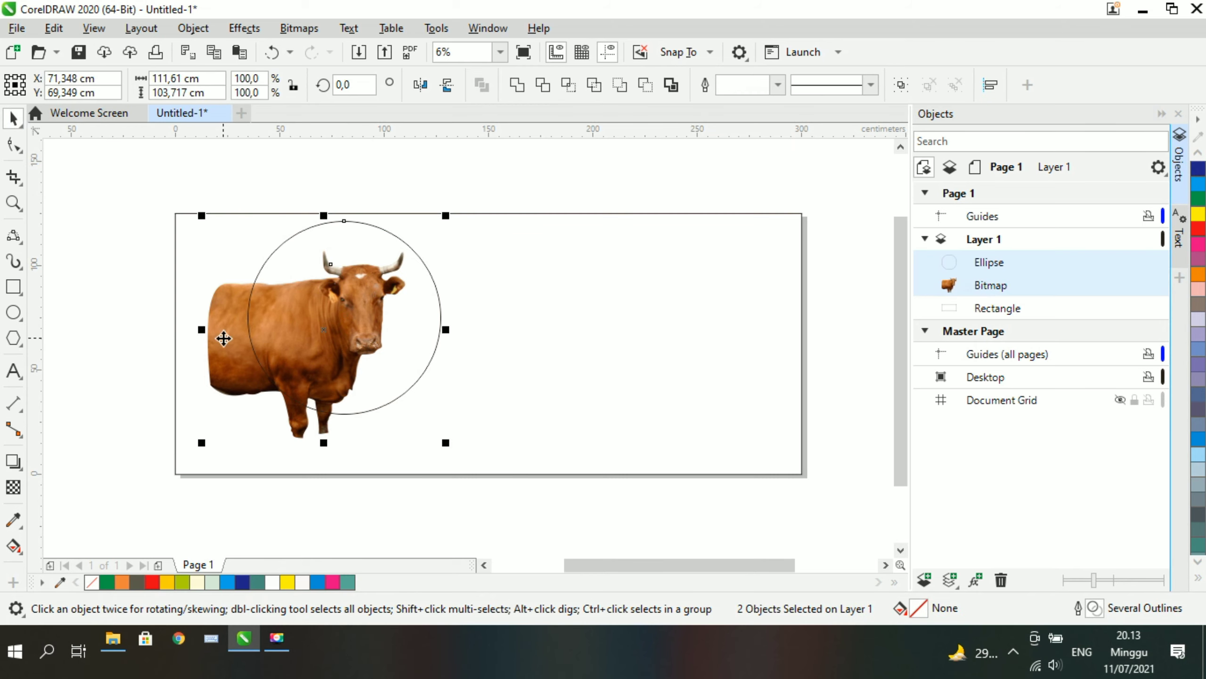
{"action": "left_click", "coordinate": [569, 84]}
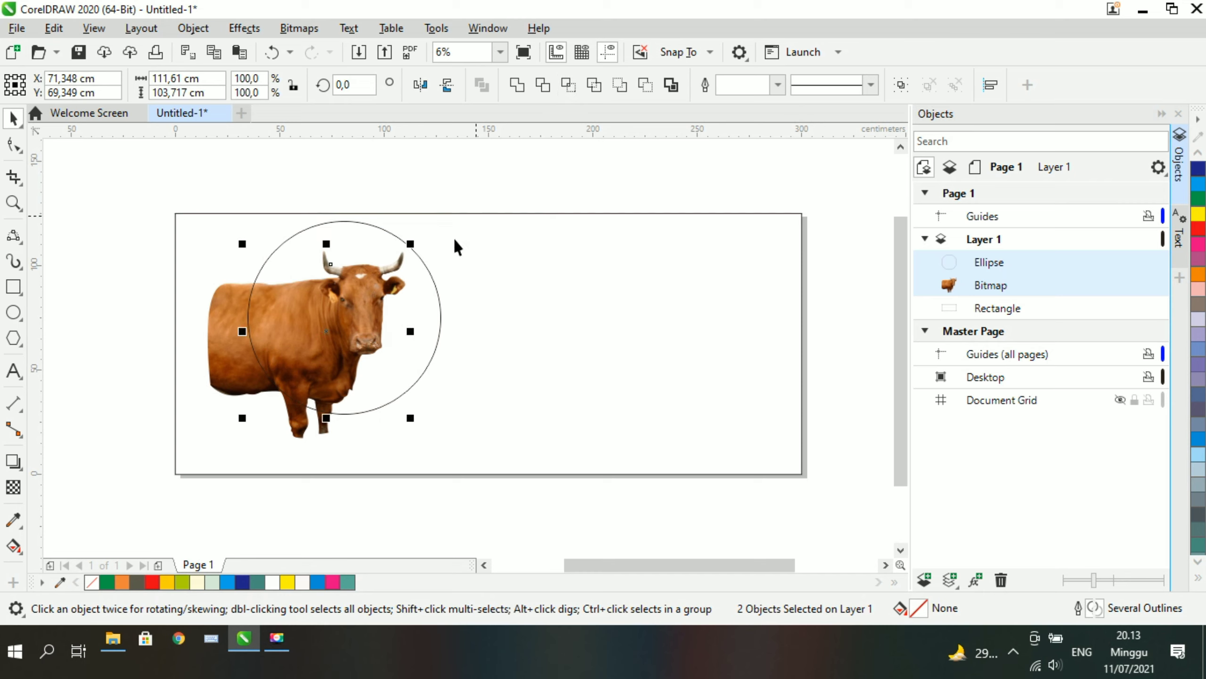
Delete the leftover full cow bitmap, keeping the circular cow crop
{"action": "left_click", "coordinate": [229, 360]}
{"action": "left_click_drag", "start_coordinate": [209, 353], "coordinate": [176, 379]}
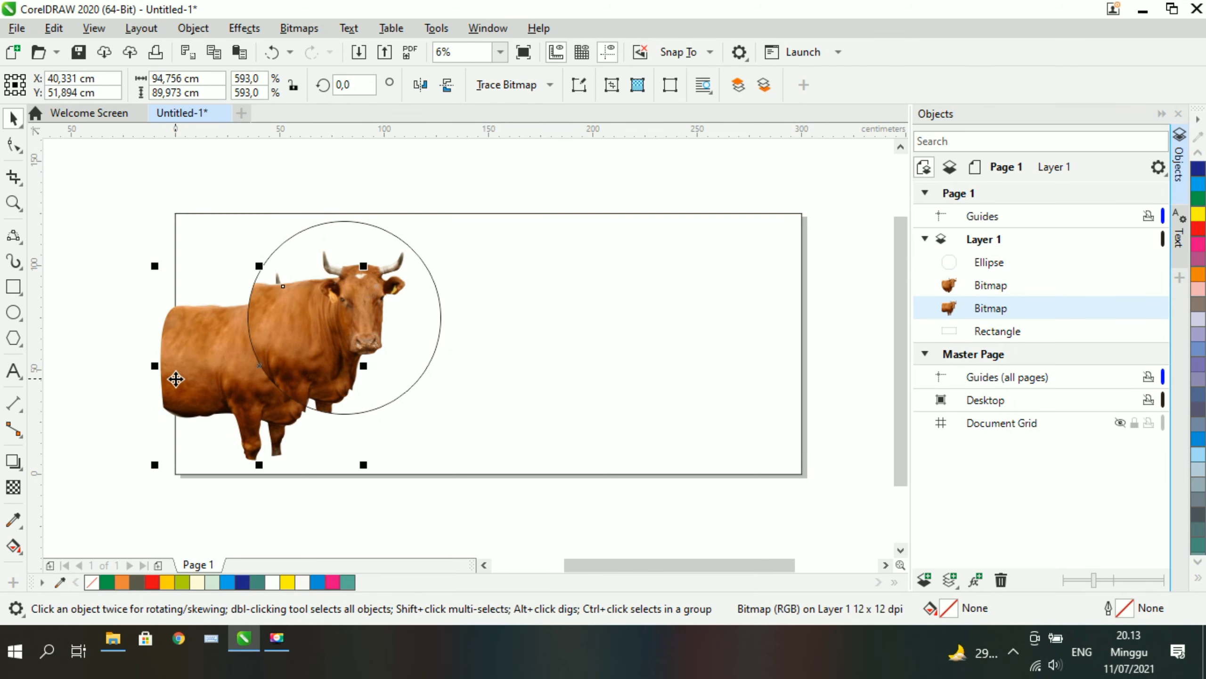
{"action": "key", "text": "Delete"}
Move the circle and the cropped cow together down toward the page's lower-left area and deselect them
{"action": "left_click", "coordinate": [417, 363]}
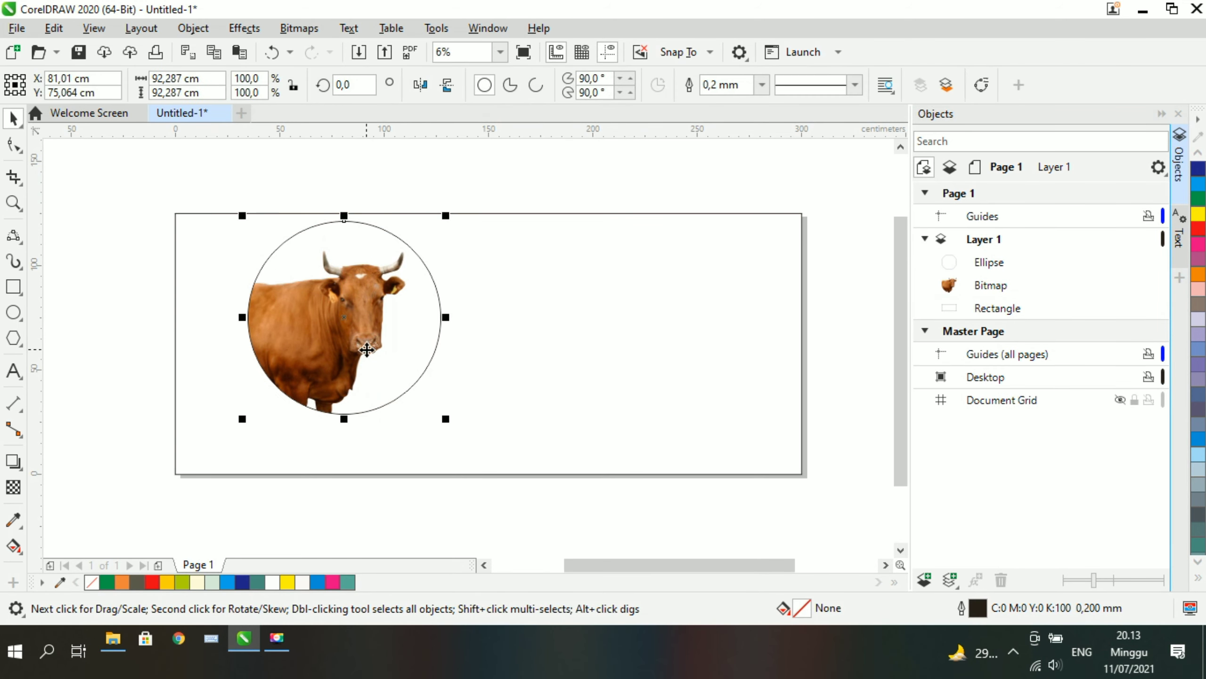
{"action": "left_click", "coordinate": [1020, 293], "text": "ctrl"}
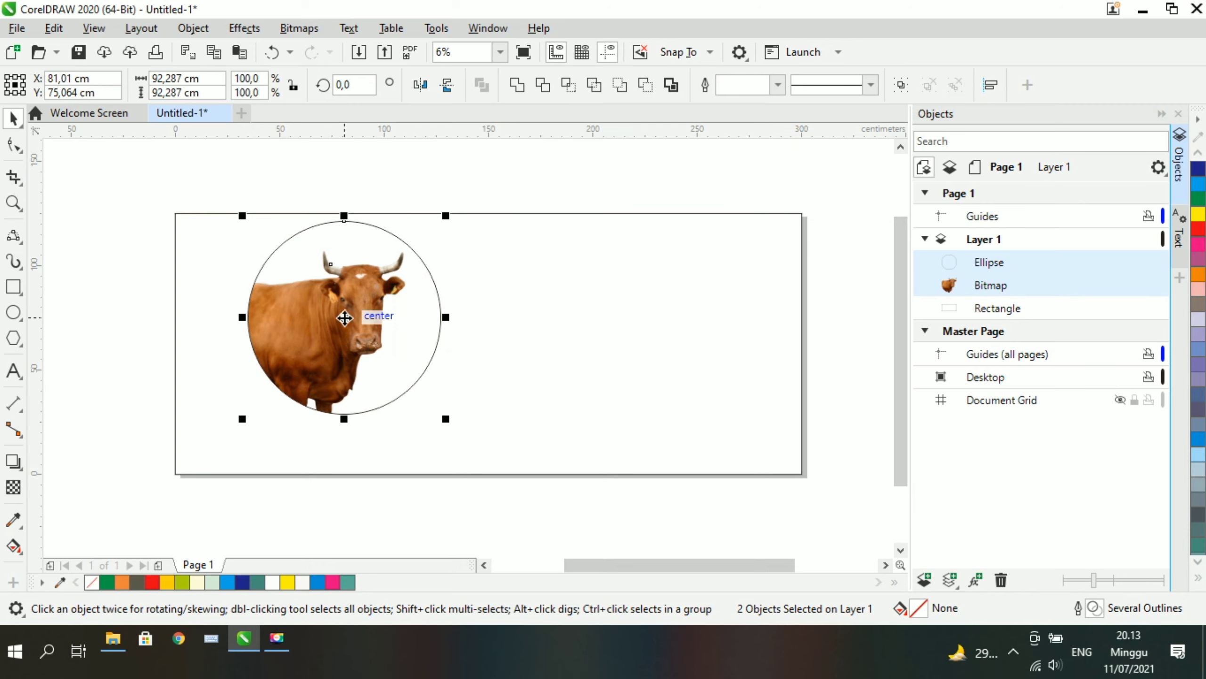
{"action": "left_click_drag", "start_coordinate": [377, 318], "coordinate": [304, 342]}
{"action": "left_click", "coordinate": [87, 350]}
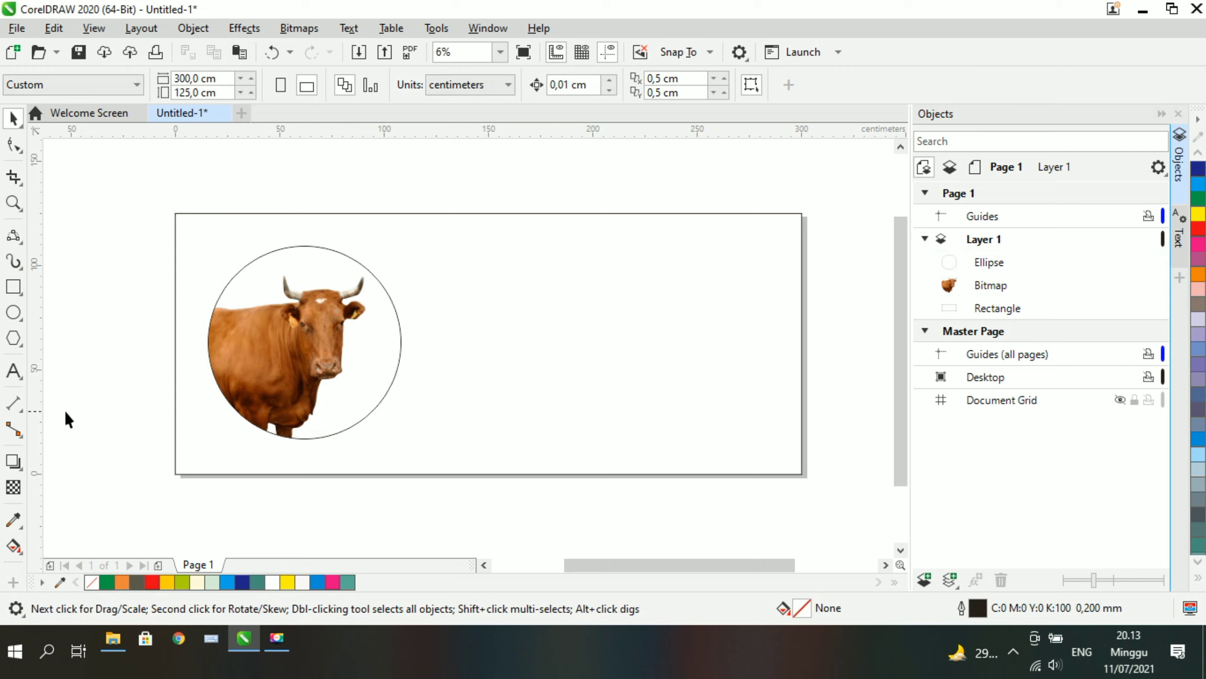
Draw a closed shape from the page's lower-left corner to the top edge about 106 cm across, enclosing both right-hand corners
{"action": "left_click", "coordinate": [13, 234]}
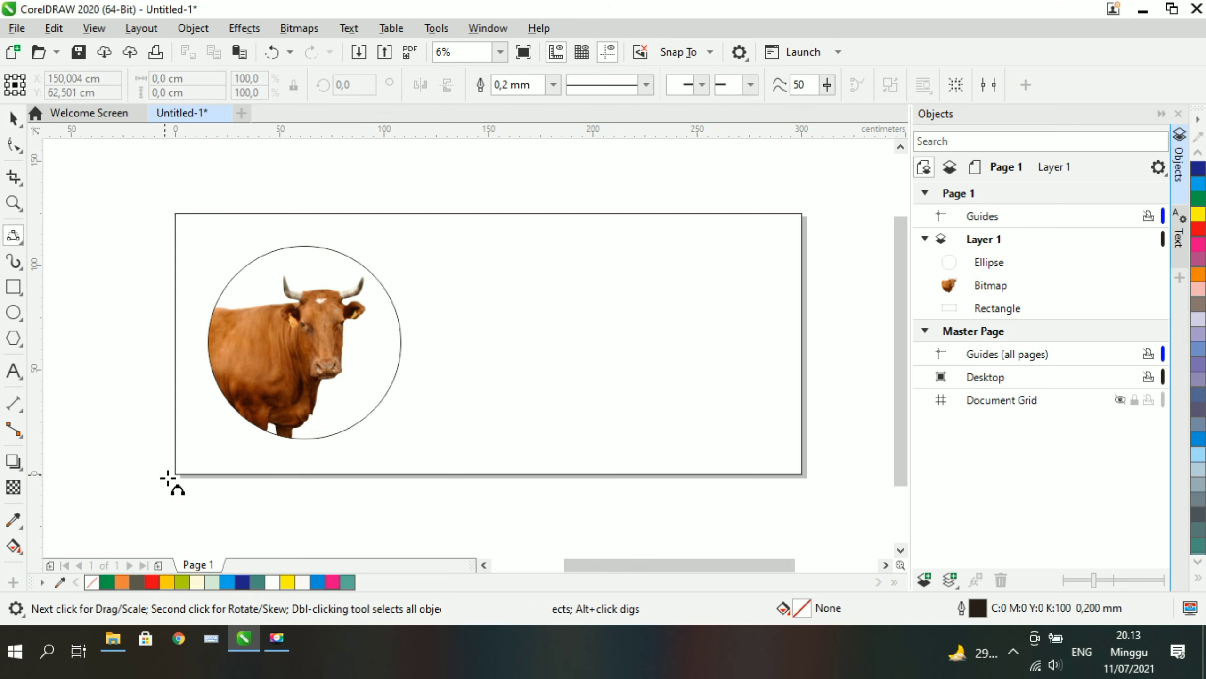
{"action": "left_click_drag", "start_coordinate": [174, 474], "coordinate": [398, 213]}
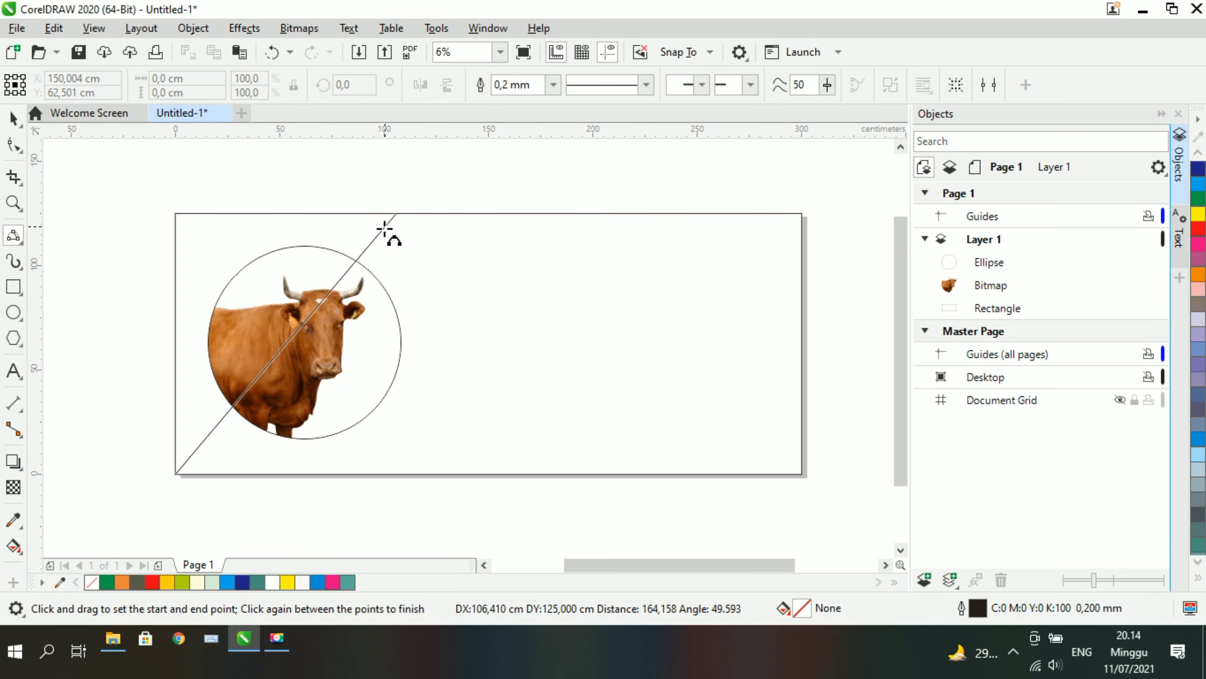
{"action": "left_click", "coordinate": [386, 229]}
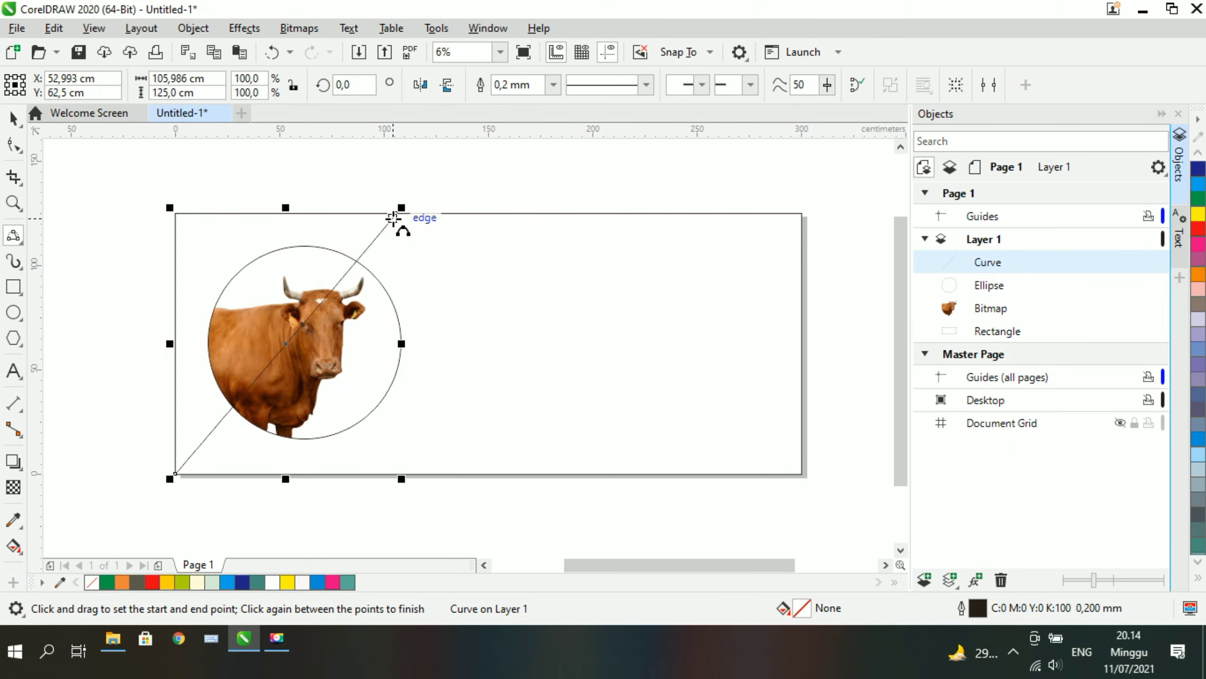
{"action": "mouse_move", "coordinate": [397, 213]}
{"action": "left_mouse_down"}
{"action": "mouse_move", "coordinate": [752, 275]}
{"action": "mouse_move", "coordinate": [802, 213]}
{"action": "left_mouse_up"}
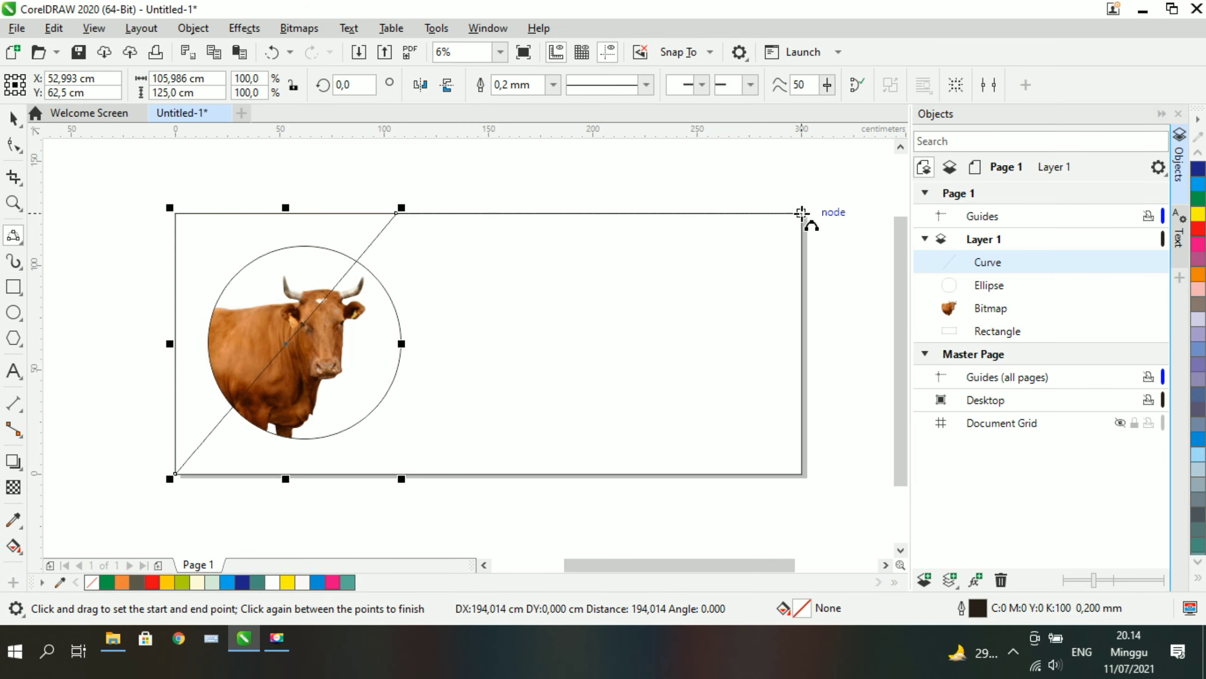
{"action": "left_click", "coordinate": [802, 213]}
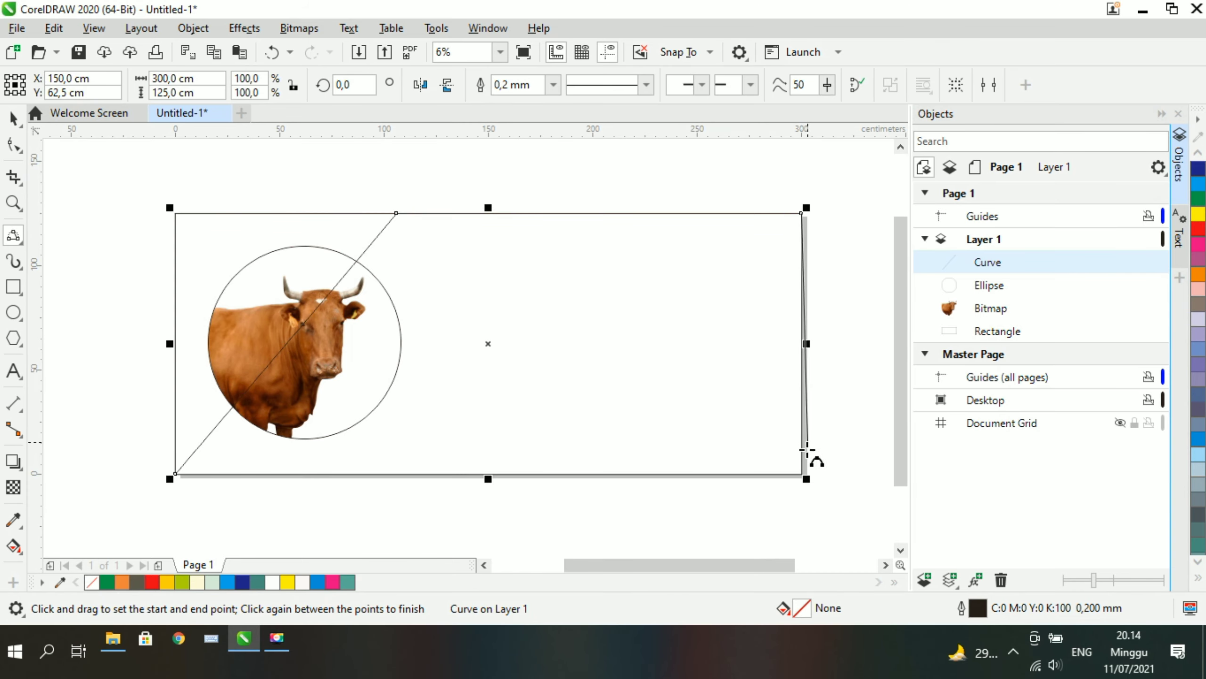
{"action": "left_click_drag", "start_coordinate": [807, 450], "coordinate": [802, 474]}
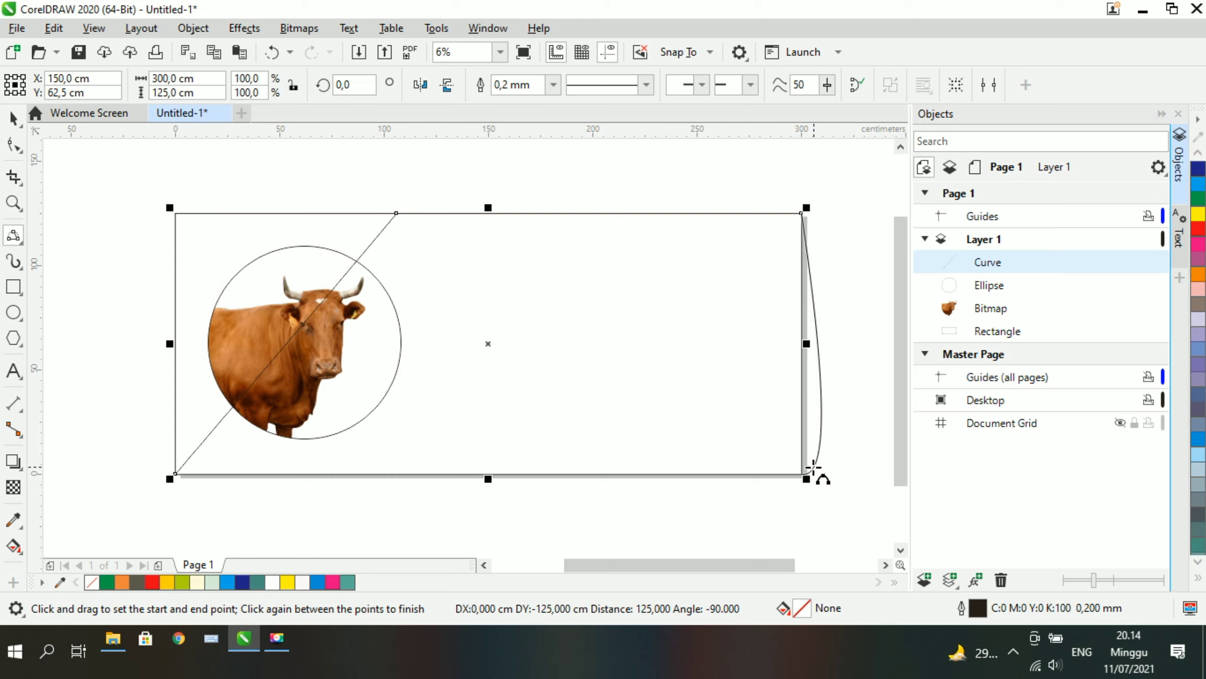
{"action": "left_click", "coordinate": [802, 474]}
{"action": "left_click_drag", "start_coordinate": [802, 474], "coordinate": [175, 474]}
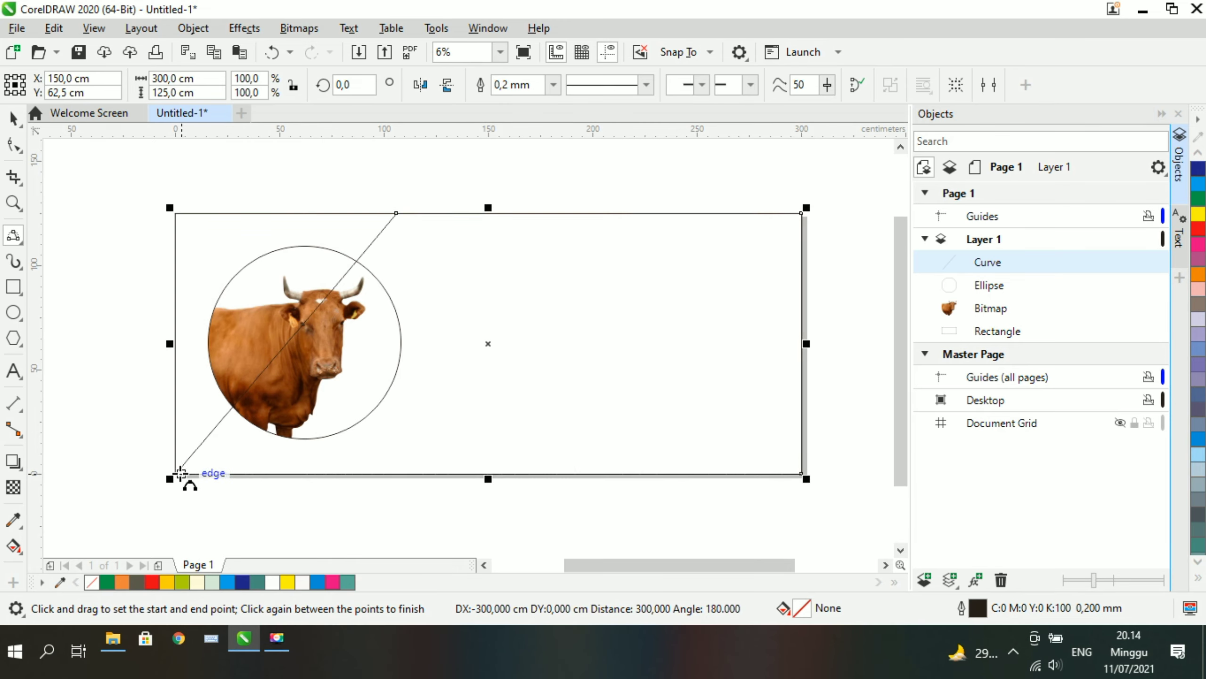
{"action": "left_click", "coordinate": [175, 473]}
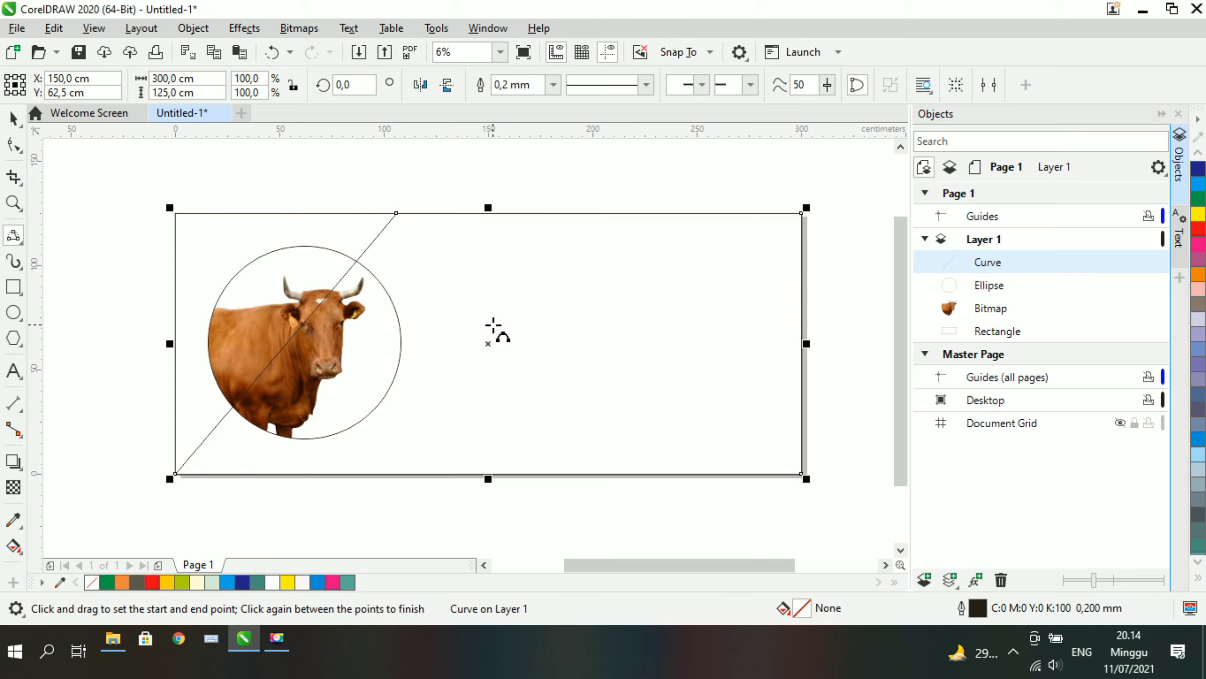
Fill the slanted shape with pale lavender (C20 M20 Y0 K0) and place it behind the cow and circle
{"action": "left_click", "coordinate": [1199, 326]}
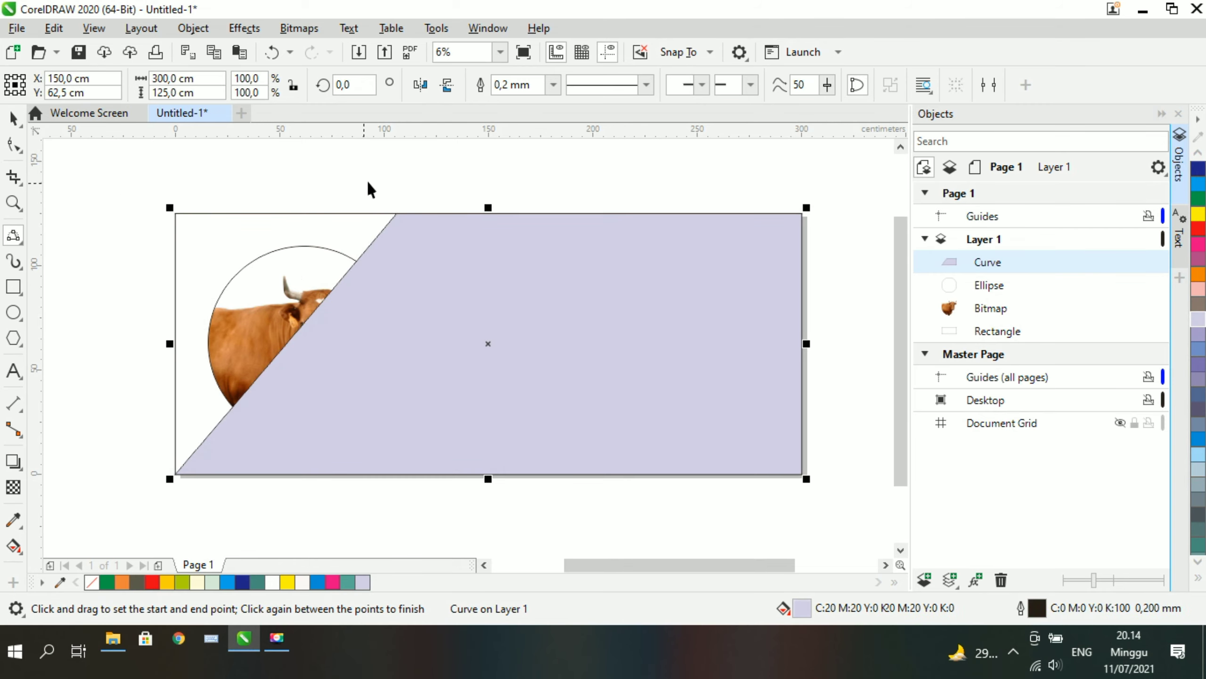
{"action": "key", "text": "space"}
{"action": "key", "text": "Escape"}
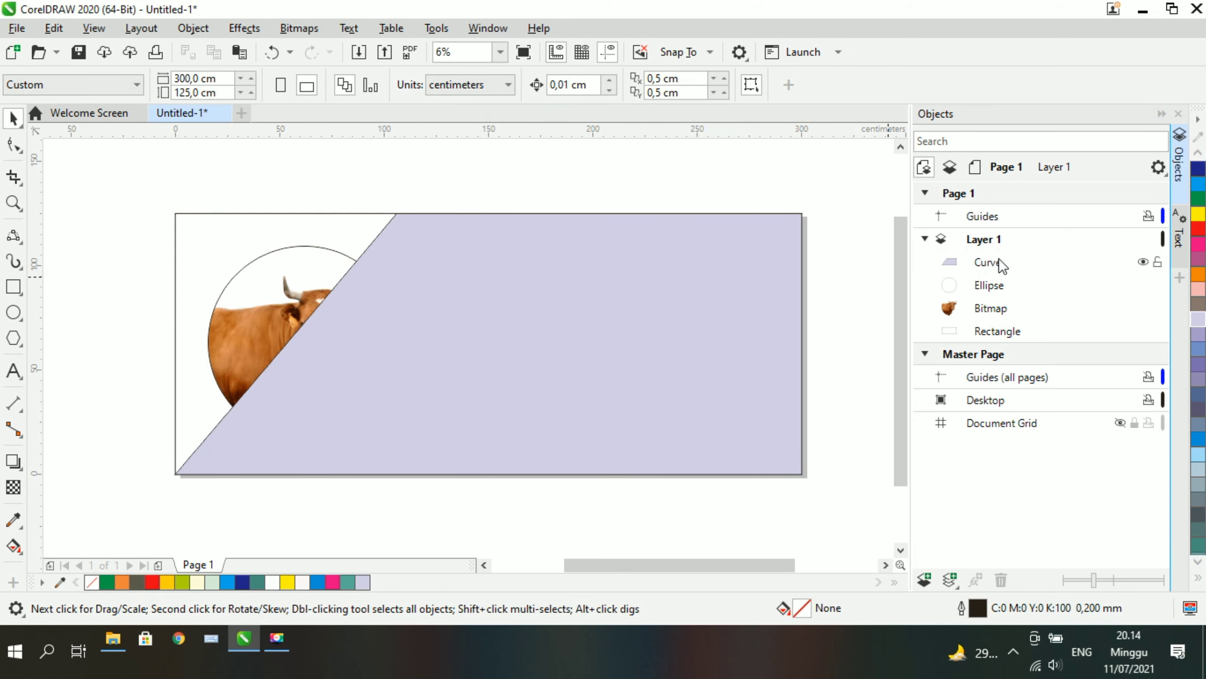
{"action": "left_click_drag", "start_coordinate": [999, 258], "coordinate": [995, 319]}
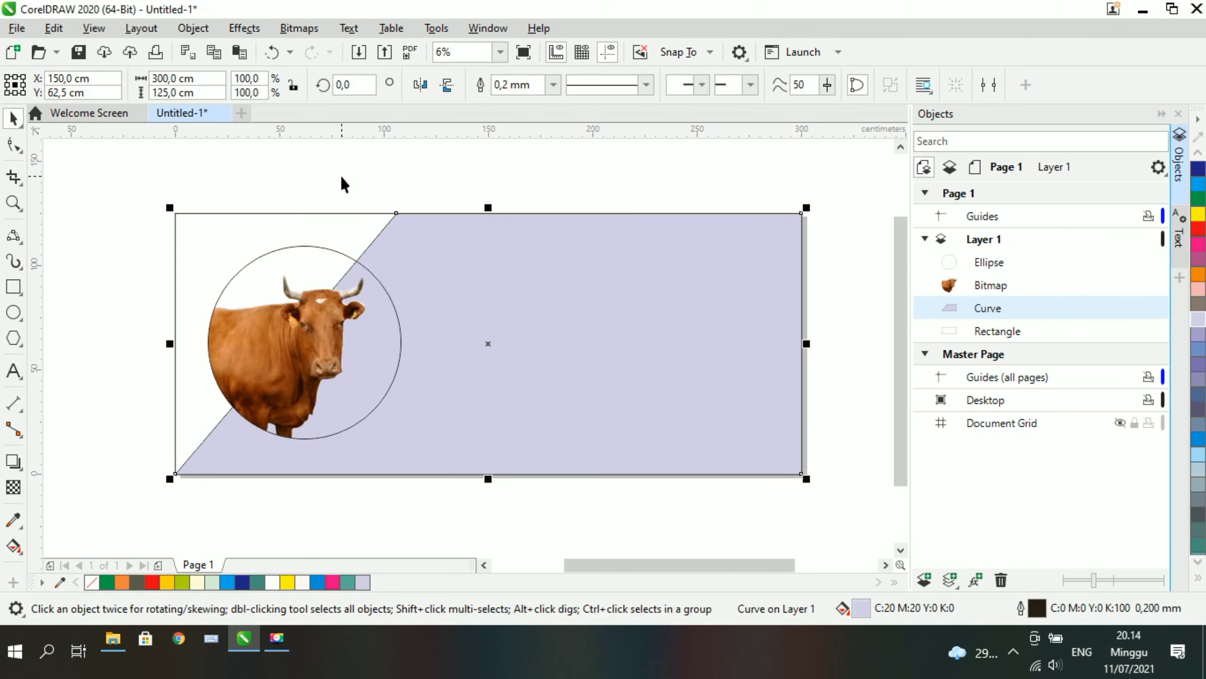
{"action": "left_click", "coordinate": [344, 184]}
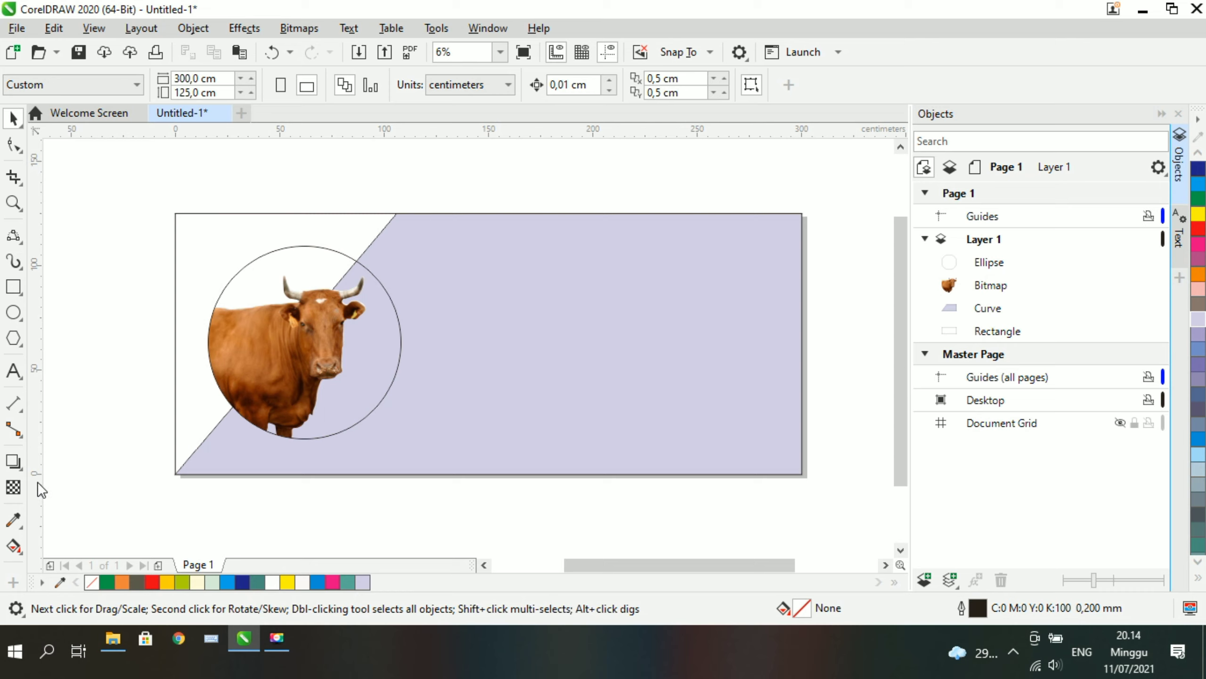
Add the 200 pt Arial text "PENYEMBELIHAN HEWAN QURBAN" on the lavender area
{"action": "left_click", "coordinate": [16, 373]}
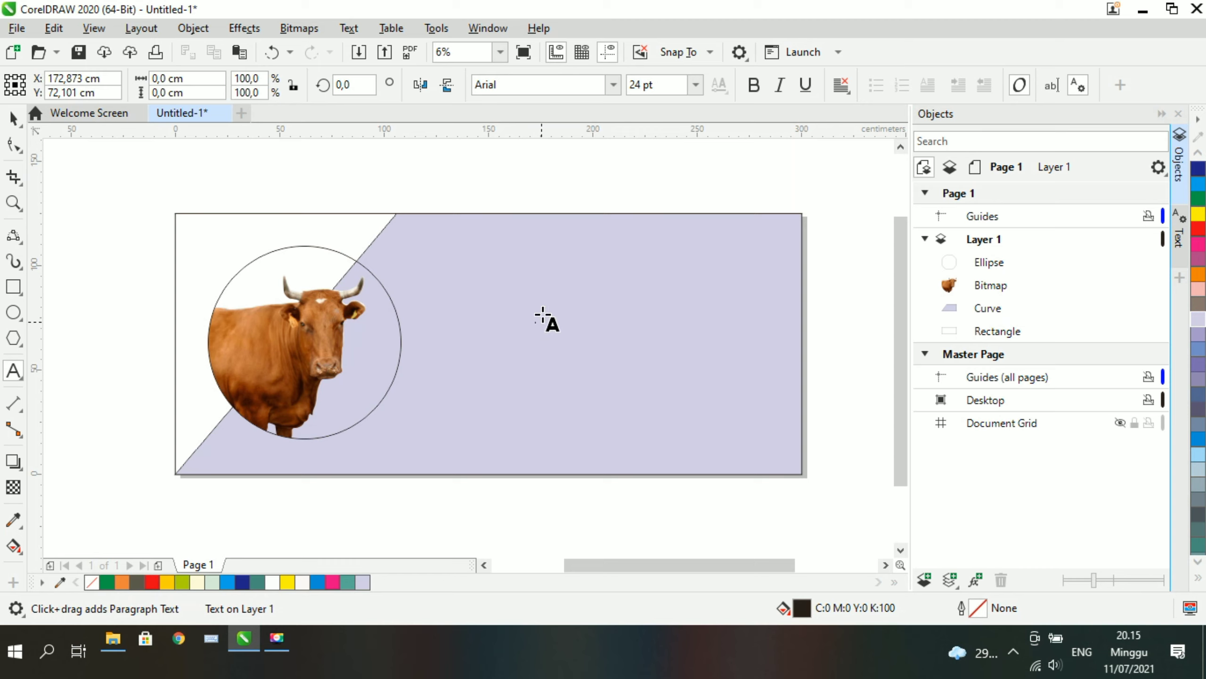
{"action": "left_click", "coordinate": [695, 87]}
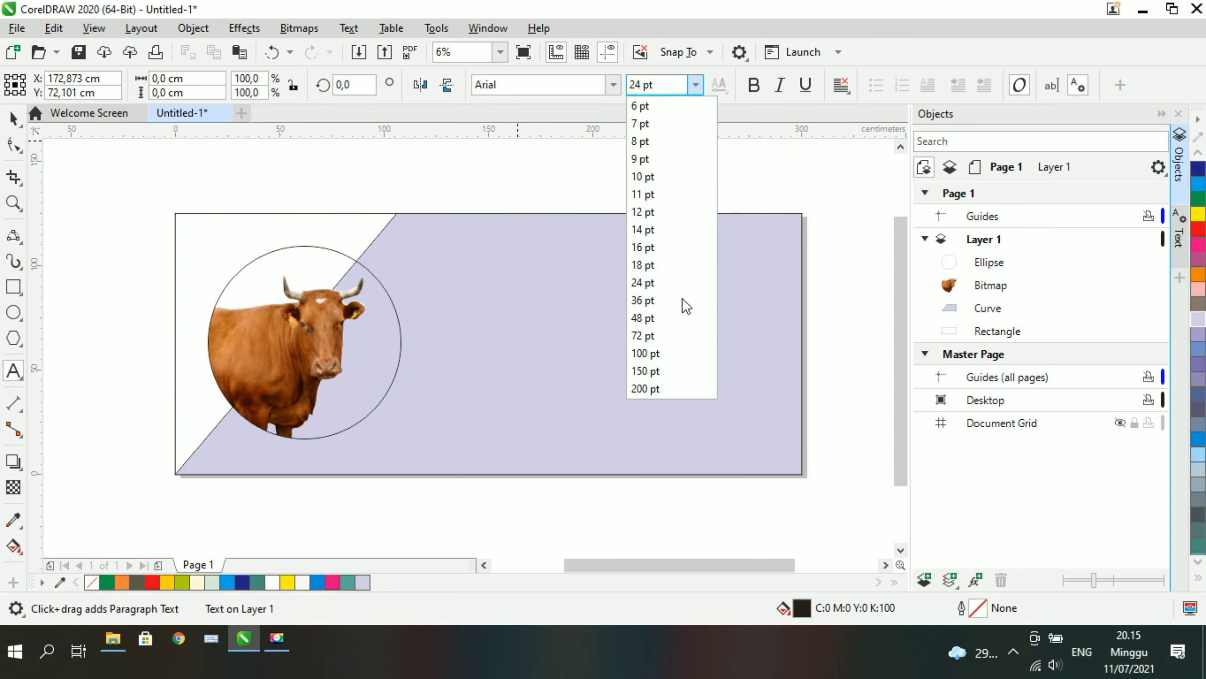
{"action": "left_click", "coordinate": [653, 389]}
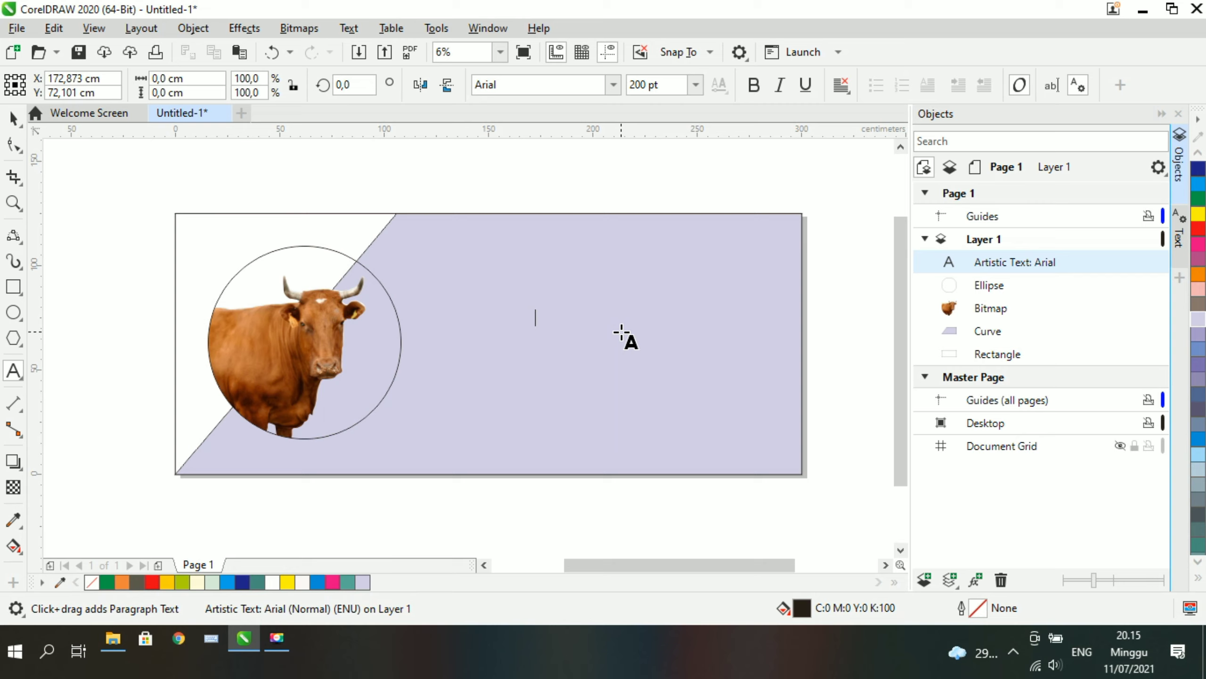
{"action": "type", "text": "Pe"}
{"action": "key", "text": "BackSpace"}
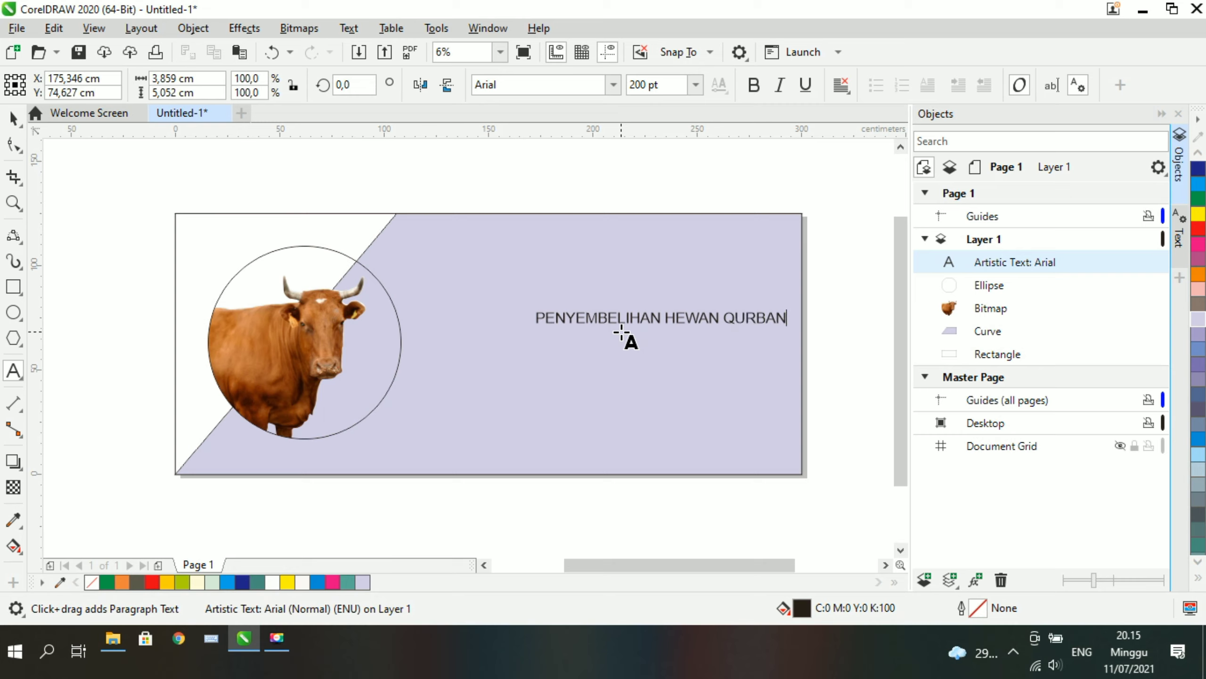
Enlarge the heading text to about 167 cm wide and move it near the top of the lavender area
{"action": "left_click", "coordinate": [13, 118]}
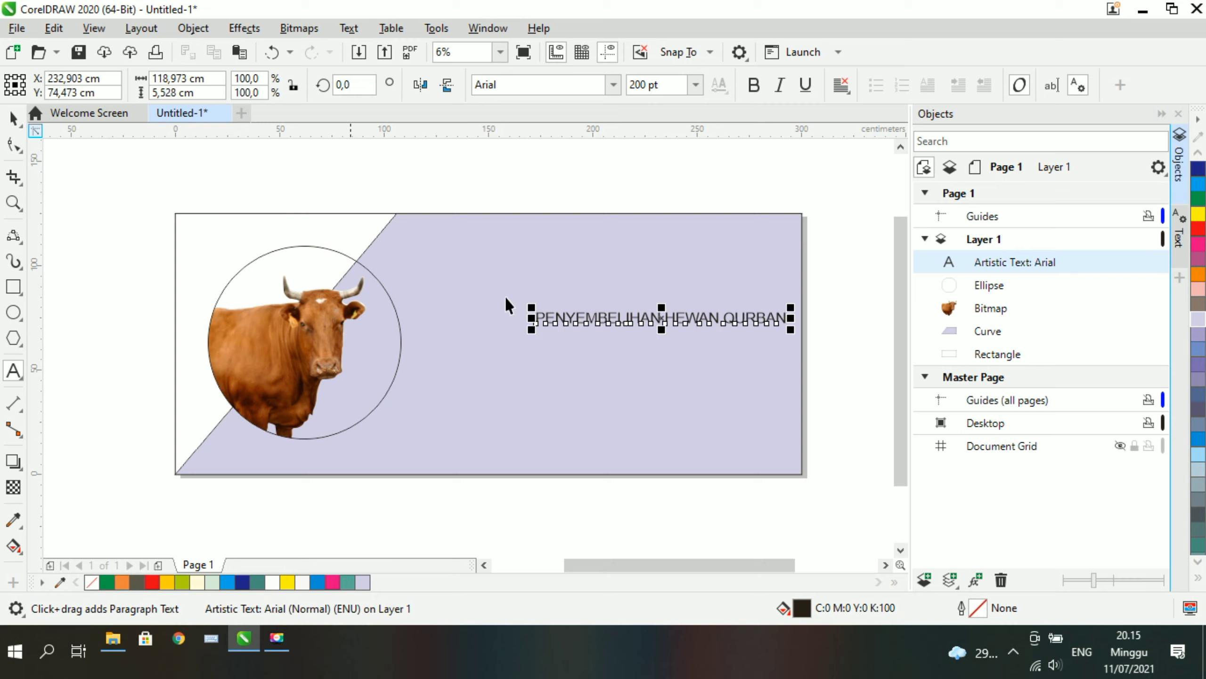
{"action": "left_click_drag", "start_coordinate": [530, 330], "coordinate": [431, 353]}
{"action": "left_click_drag", "start_coordinate": [621, 277], "coordinate": [611, 255]}
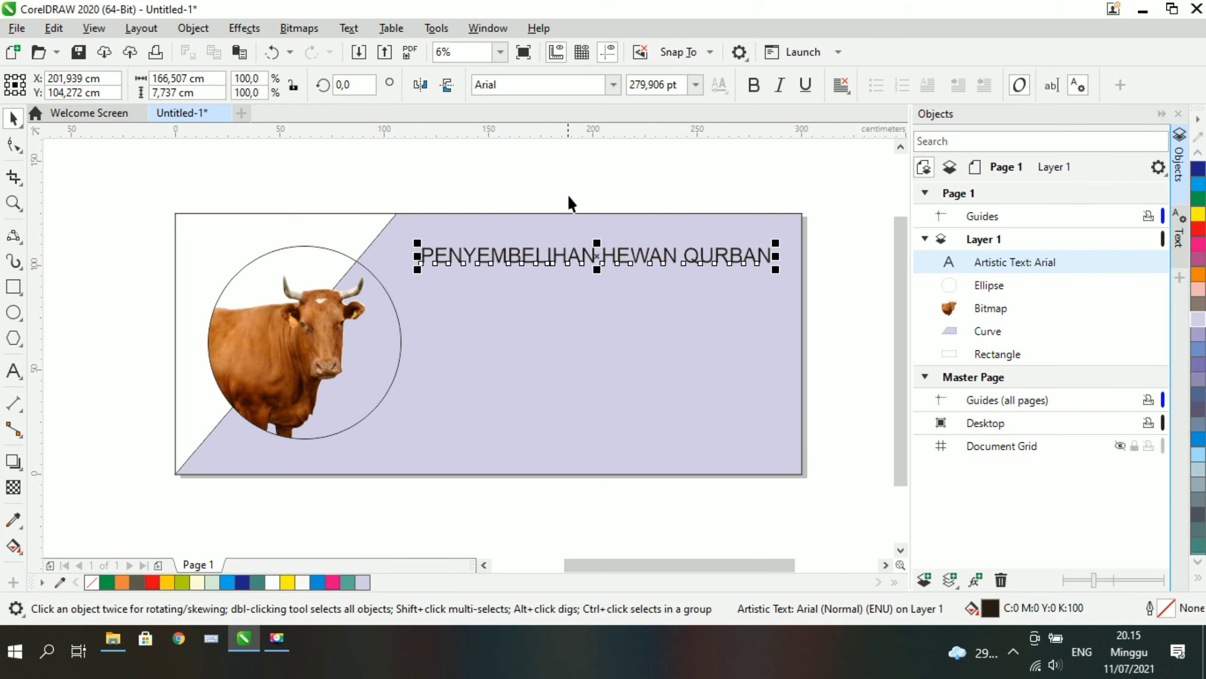
{"action": "left_click", "coordinate": [571, 174]}
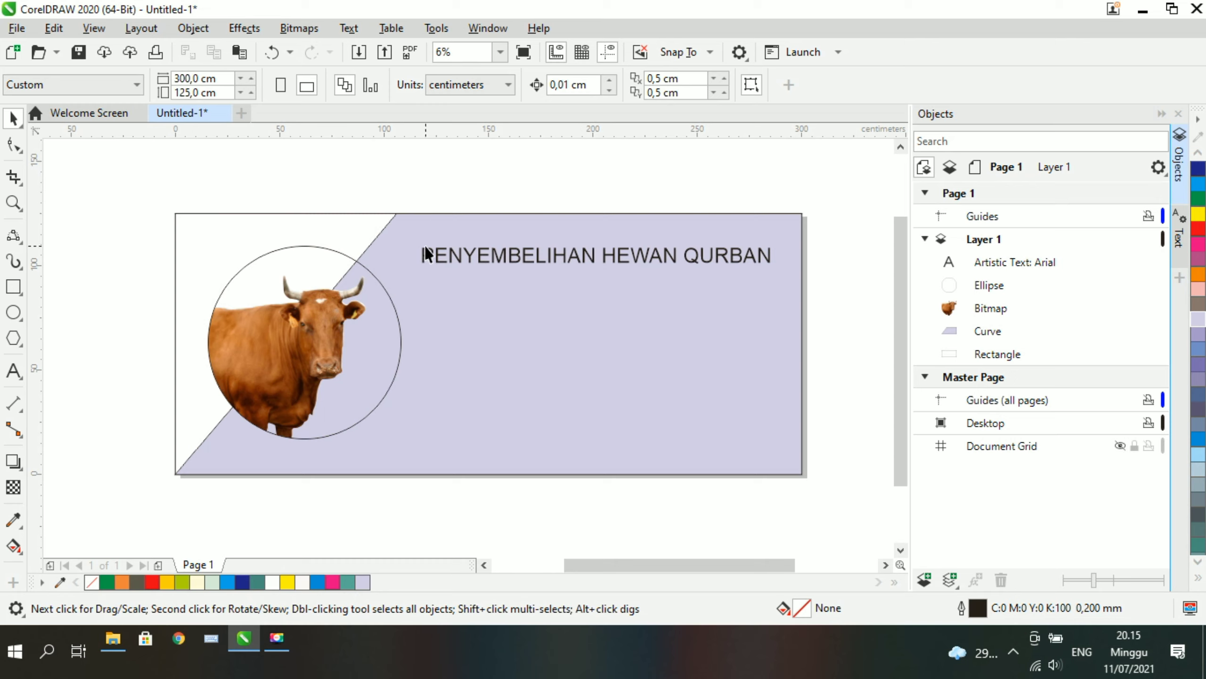
Duplicate the heading text and place the copy just below the original
{"action": "left_click", "coordinate": [526, 256]}
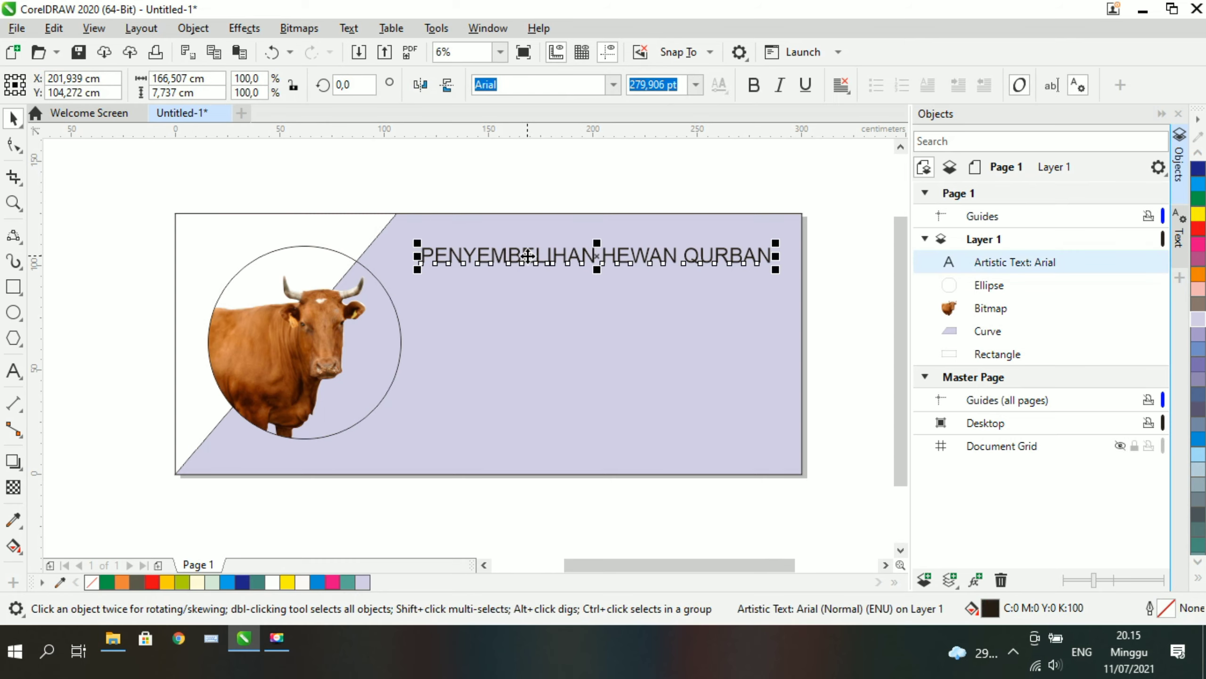
{"action": "key", "text": "ctrl+v"}
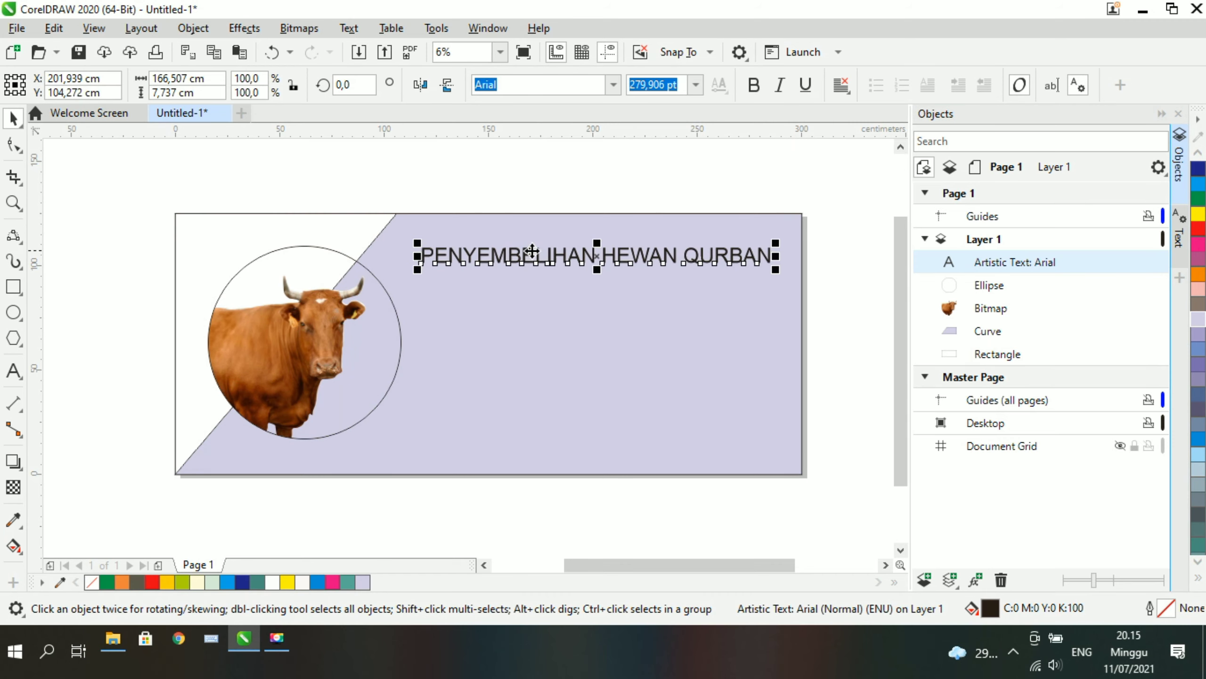
{"action": "left_click_drag", "start_coordinate": [611, 263], "coordinate": [604, 306]}
{"action": "left_click_drag", "start_coordinate": [611, 307], "coordinate": [604, 309]}
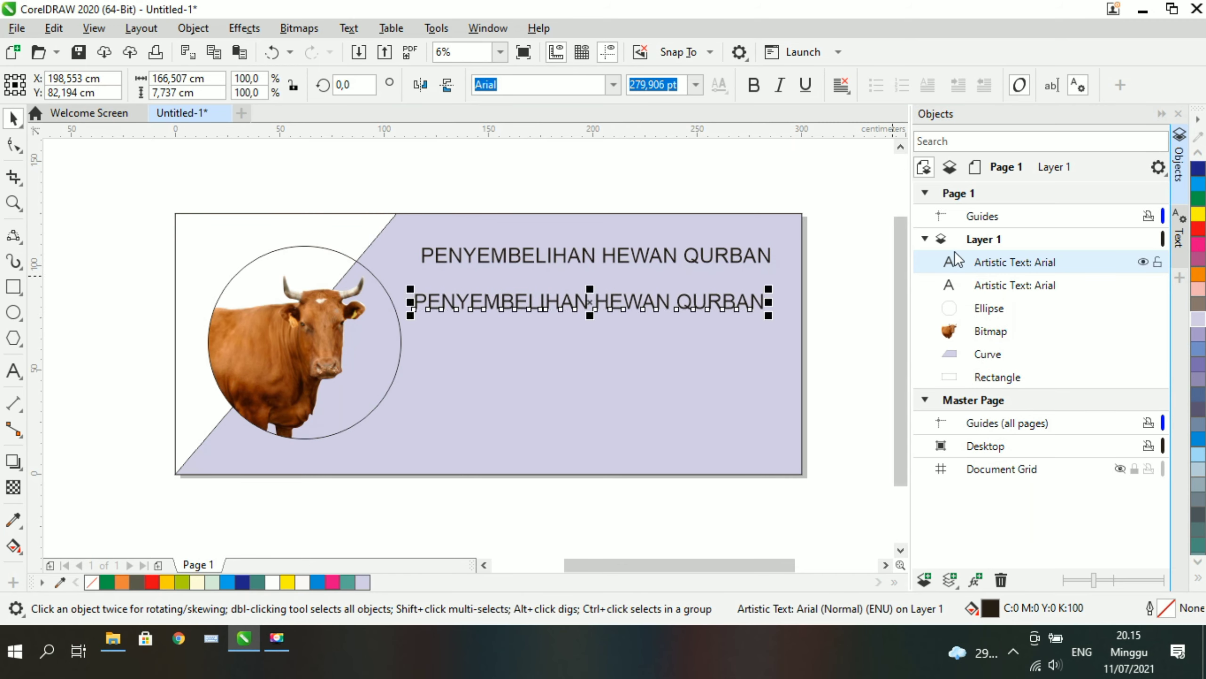
Replace the wording of the copied text with "Tebar Qurban Untuk Sesama"
{"action": "double_click", "coordinate": [677, 301]}
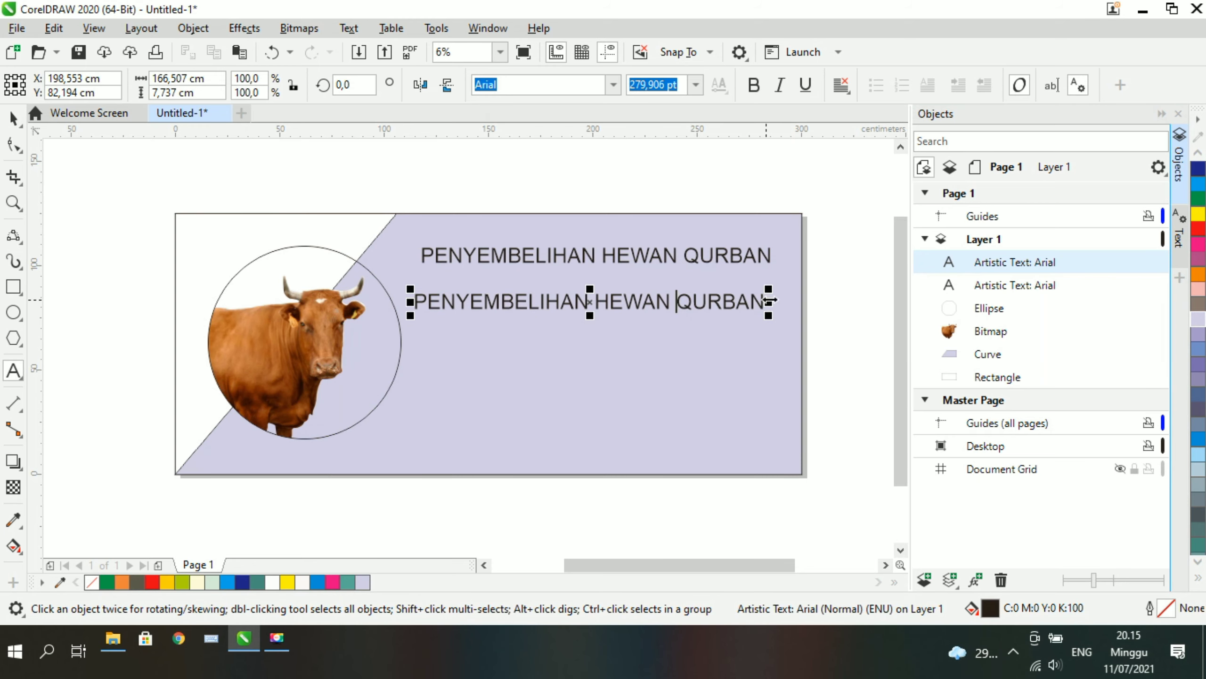
{"action": "left_click", "coordinate": [765, 301]}
{"action": "key", "text": "BackSpace"}
{"action": "key", "text": "BackSpace"}
{"action": "key", "text": "BackSpace"}
{"action": "key", "text": "BackSpace"}
{"action": "key", "text": "BackSpace"}
{"action": "key", "text": "BackSpace"}
{"action": "key", "text": "BackSpace"}
{"action": "key", "text": "BackSpace"}
{"action": "key", "text": "BackSpace"}
{"action": "key", "text": "BackSpace"}
{"action": "key", "text": "BackSpace"}
{"action": "key", "text": "BackSpace"}
{"action": "key", "text": "BackSpace"}
{"action": "key", "text": "BackSpace"}
{"action": "key", "text": "BackSpace"}
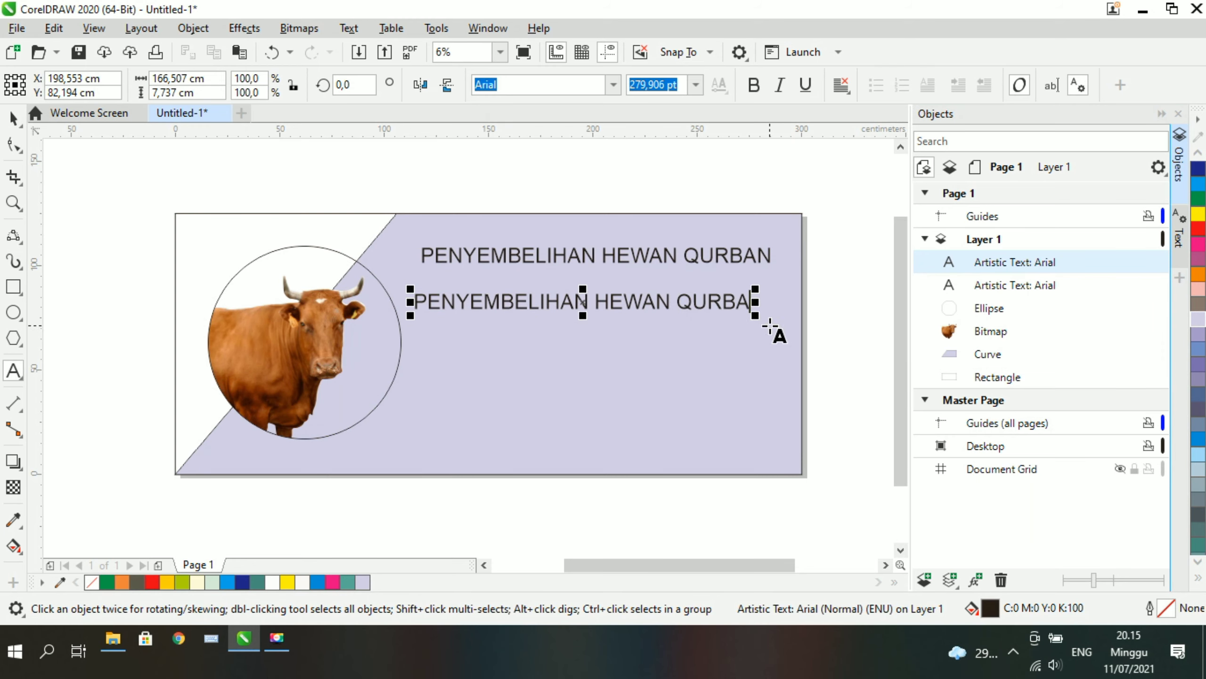
{"action": "key", "text": "BackSpace"}
{"action": "key", "text": "BackSpace"}
{"action": "key", "text": "BackSpace"}
{"action": "key", "text": "BackSpace"}
{"action": "key", "text": "BackSpace"}
{"action": "key", "text": "BackSpace"}
{"action": "key", "text": "BackSpace"}
{"action": "key", "text": "BackSpace"}
{"action": "key", "text": "BackSpace"}
{"action": "key", "text": "BackSpace"}
{"action": "key", "text": "BackSpace"}
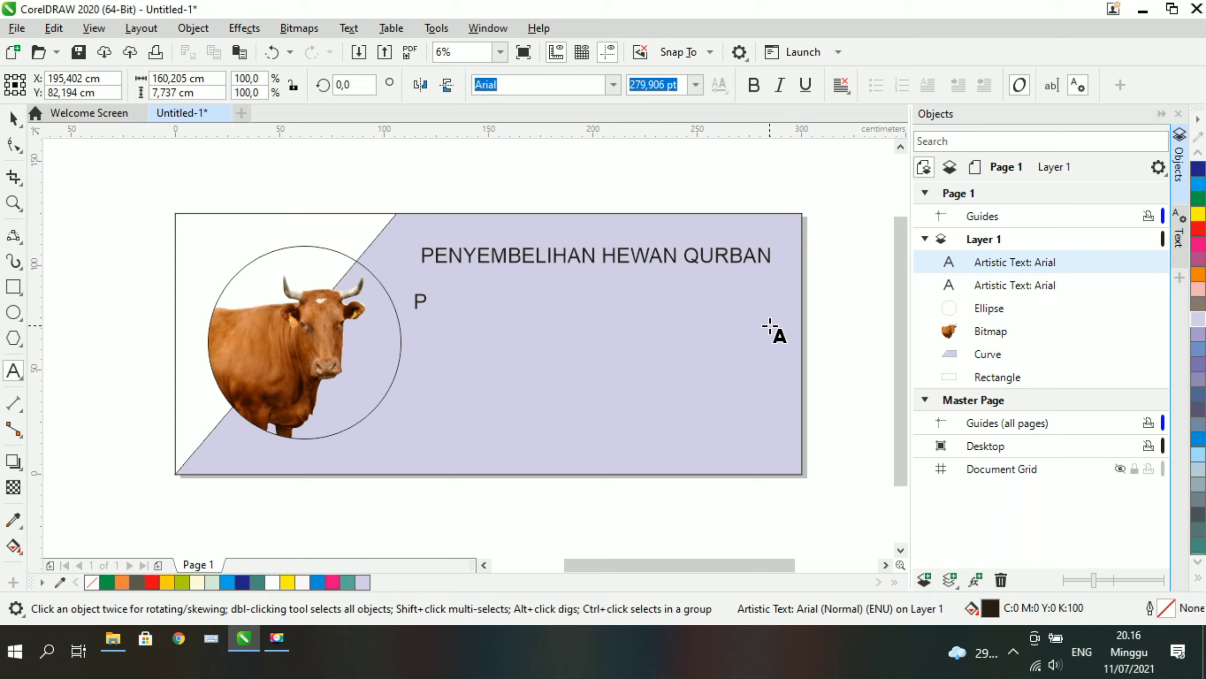
{"action": "type", "text": "ID"}
{"action": "key", "text": "BackSpace"}
{"action": "type", "text": "ebar Qurban"}
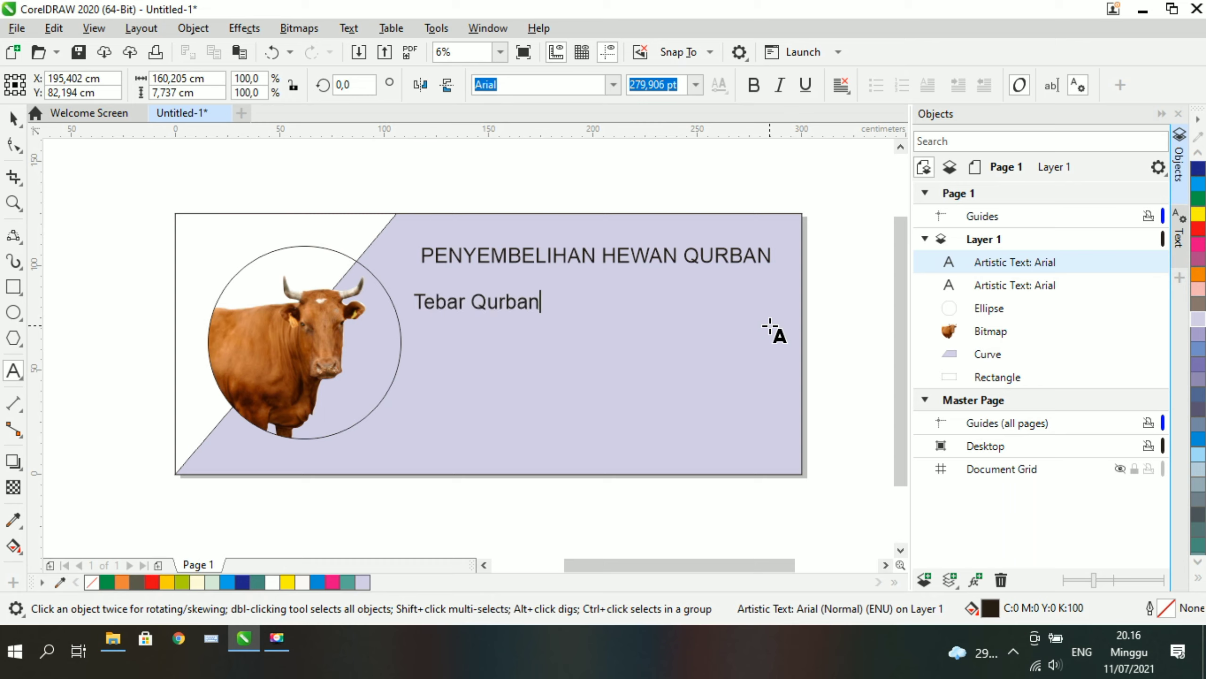
{"action": "type", "text": " Untu"}
{"action": "key", "text": "BackSpace"}
{"action": "type", "text": "Untuk Sesama"}
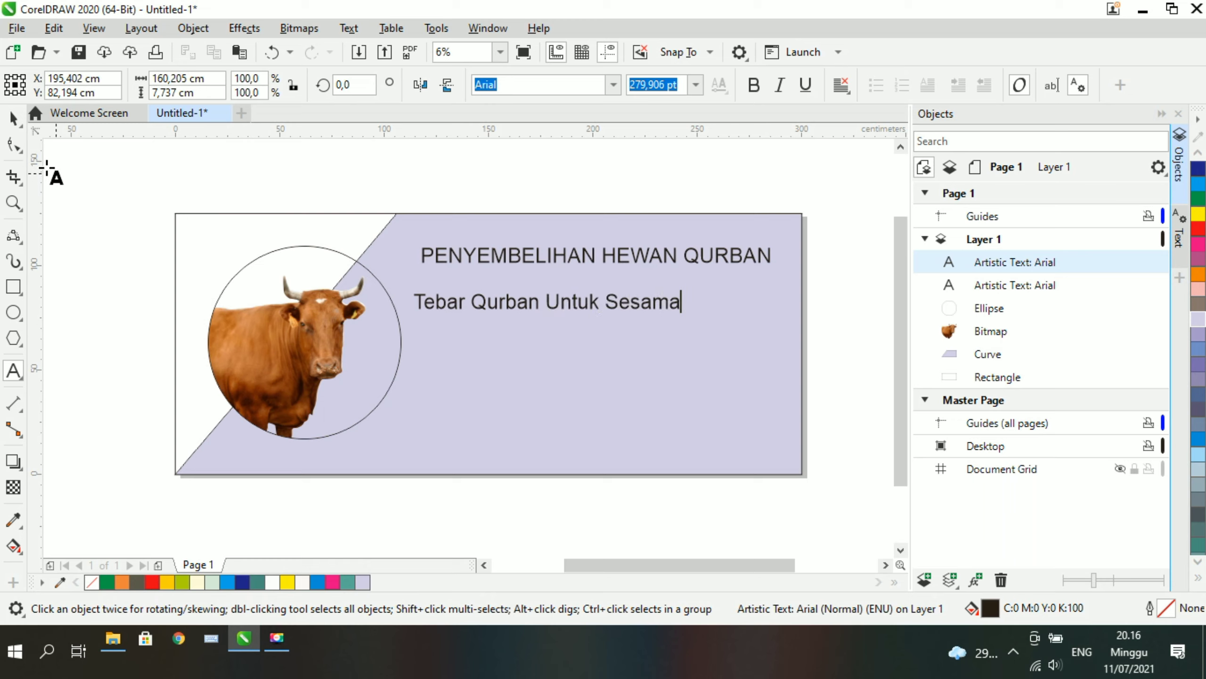
Move the "Tebar Qurban Untuk Sesama" line so it sits roughly centred under the heading, and deselect it
{"action": "left_click", "coordinate": [13, 119]}
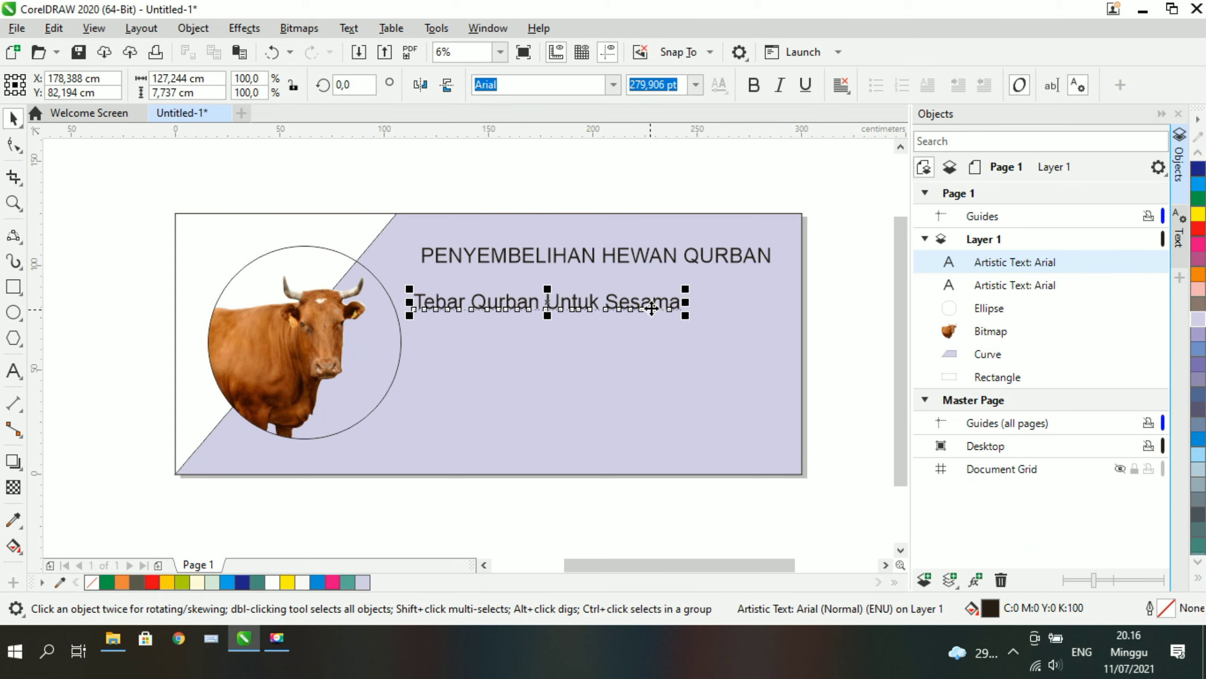
{"action": "left_click_drag", "start_coordinate": [650, 308], "coordinate": [700, 304]}
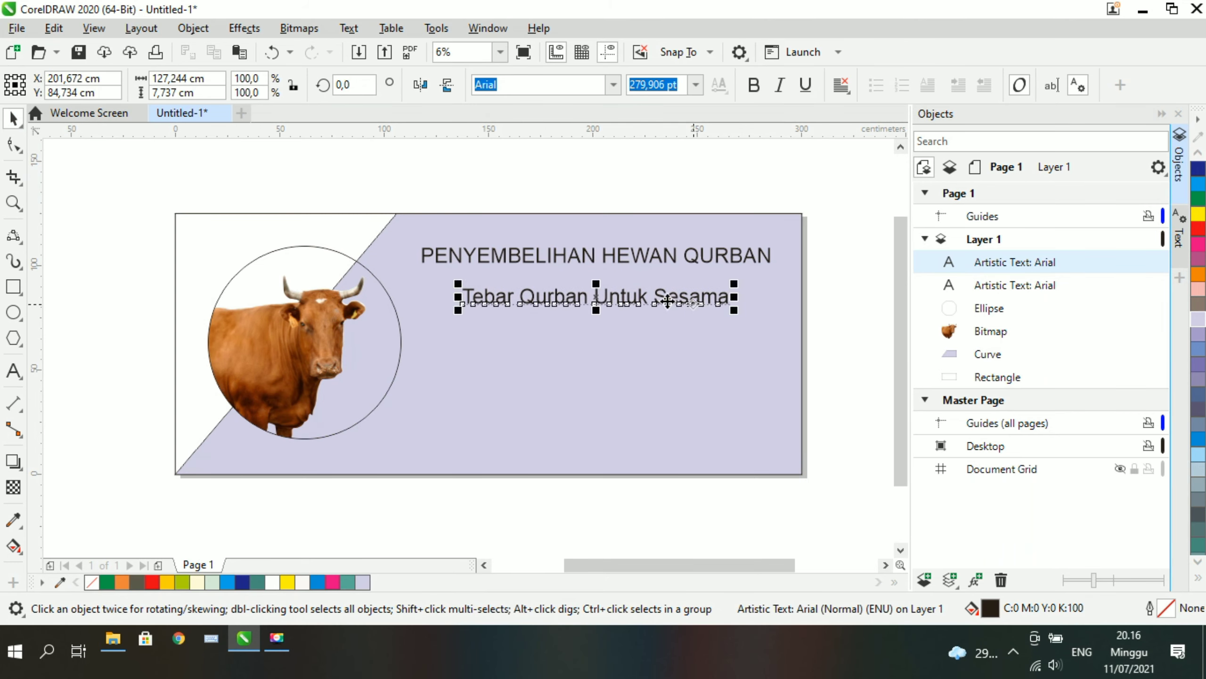
{"action": "left_click", "coordinate": [508, 177]}
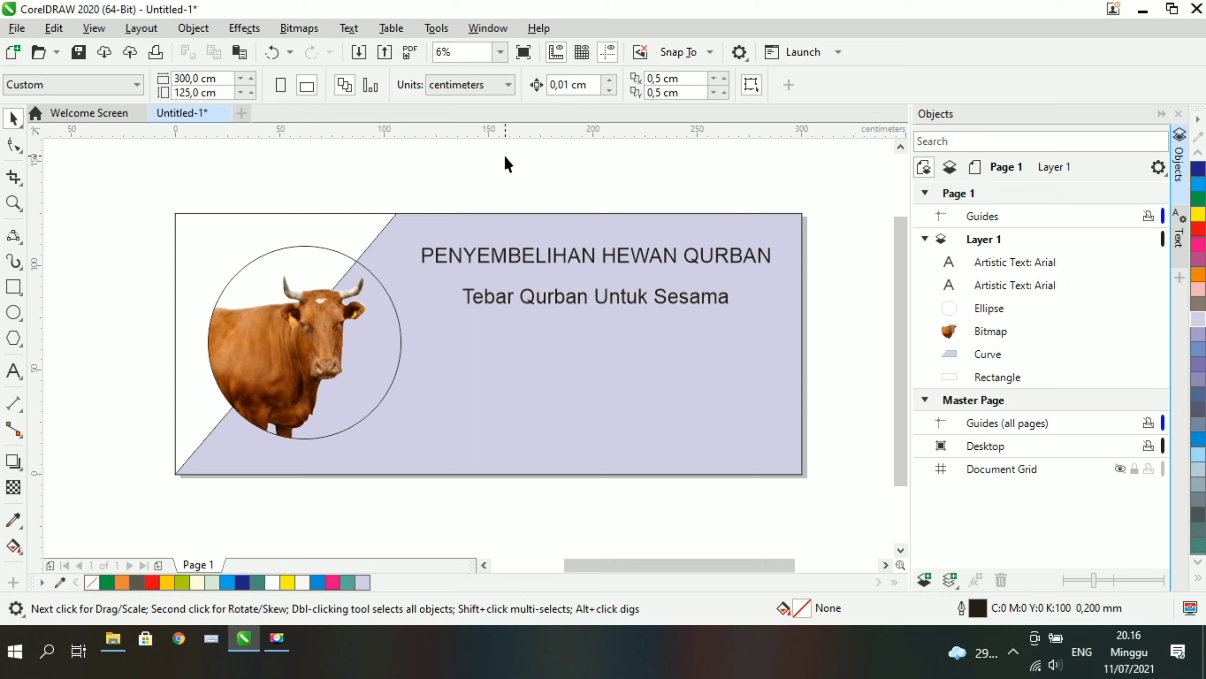
Move the "Tebar Qurban Untuk Sesama" line down to about the vertical middle of the banner
{"action": "left_click", "coordinate": [696, 252]}
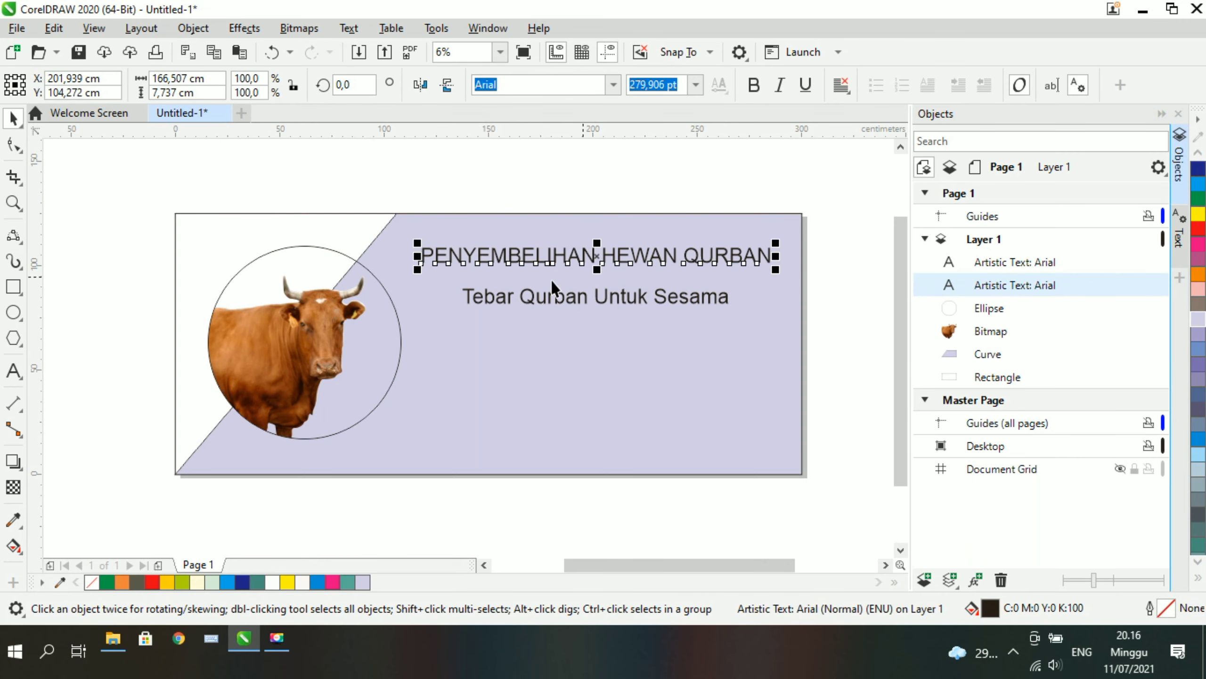
{"action": "left_click", "coordinate": [563, 298]}
{"action": "left_click", "coordinate": [582, 297]}
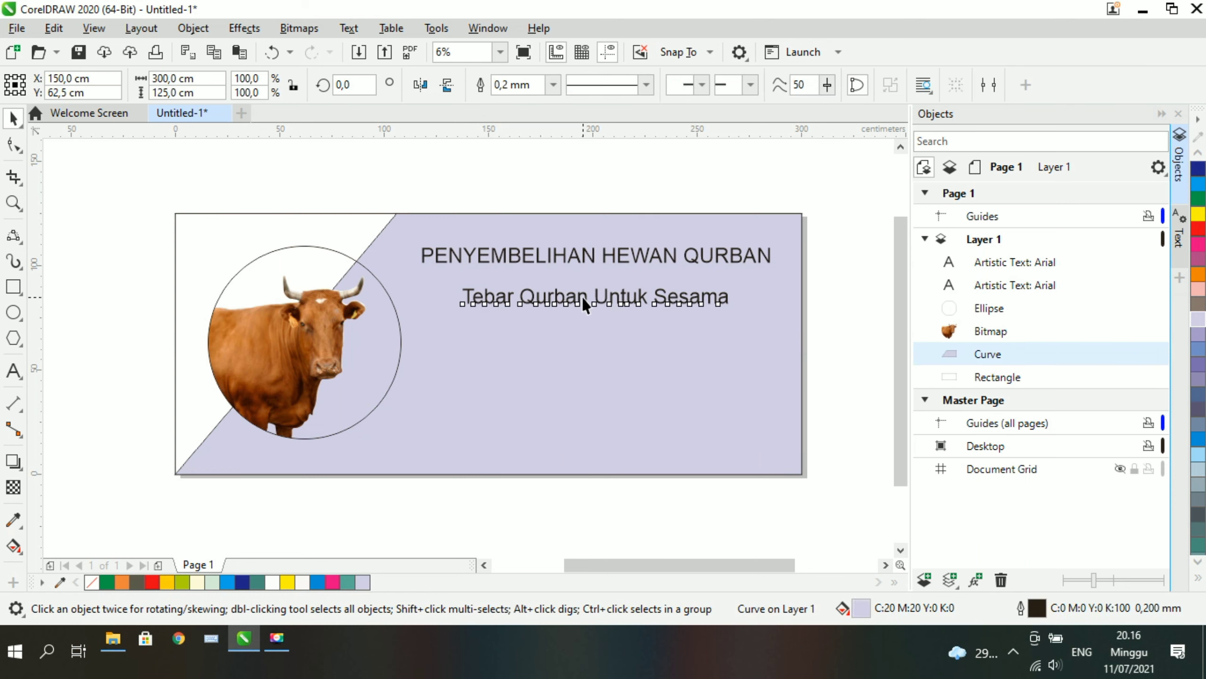
{"action": "left_click_drag", "start_coordinate": [596, 297], "coordinate": [593, 356]}
Change the "PENYEMBELIHAN HEWAN QURBAN" heading's font to Eras Bold ITC and shift it slightly up and left
{"action": "left_click", "coordinate": [628, 255]}
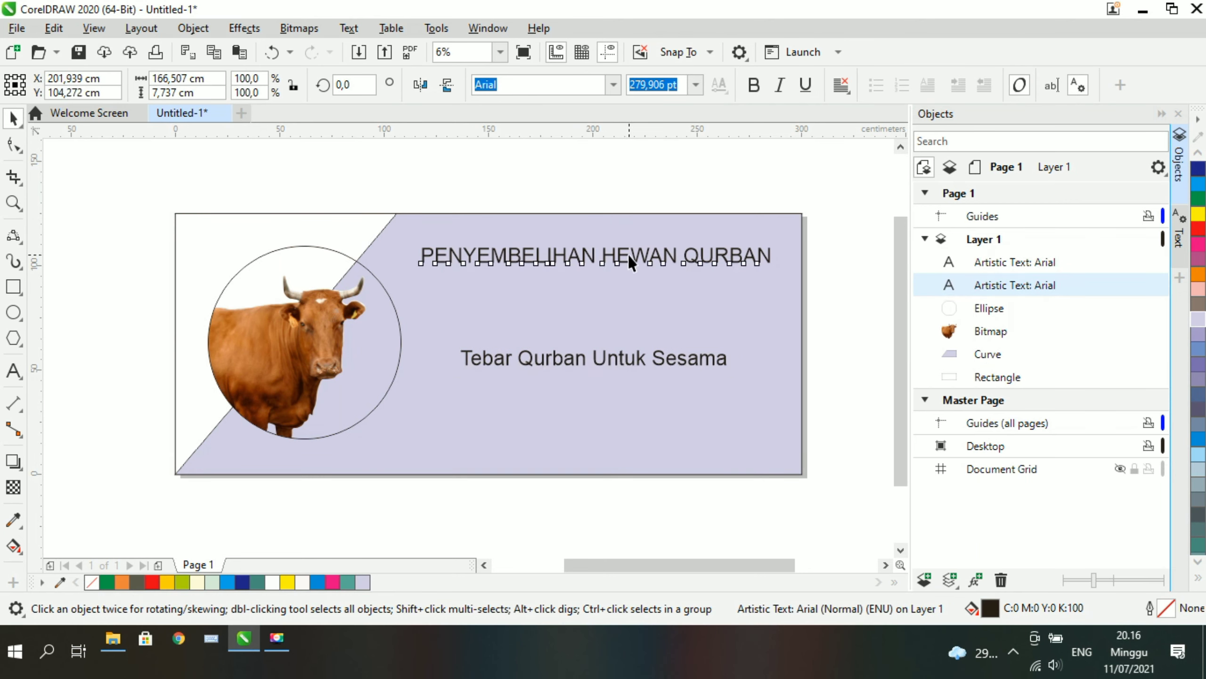
{"action": "left_click", "coordinate": [614, 84]}
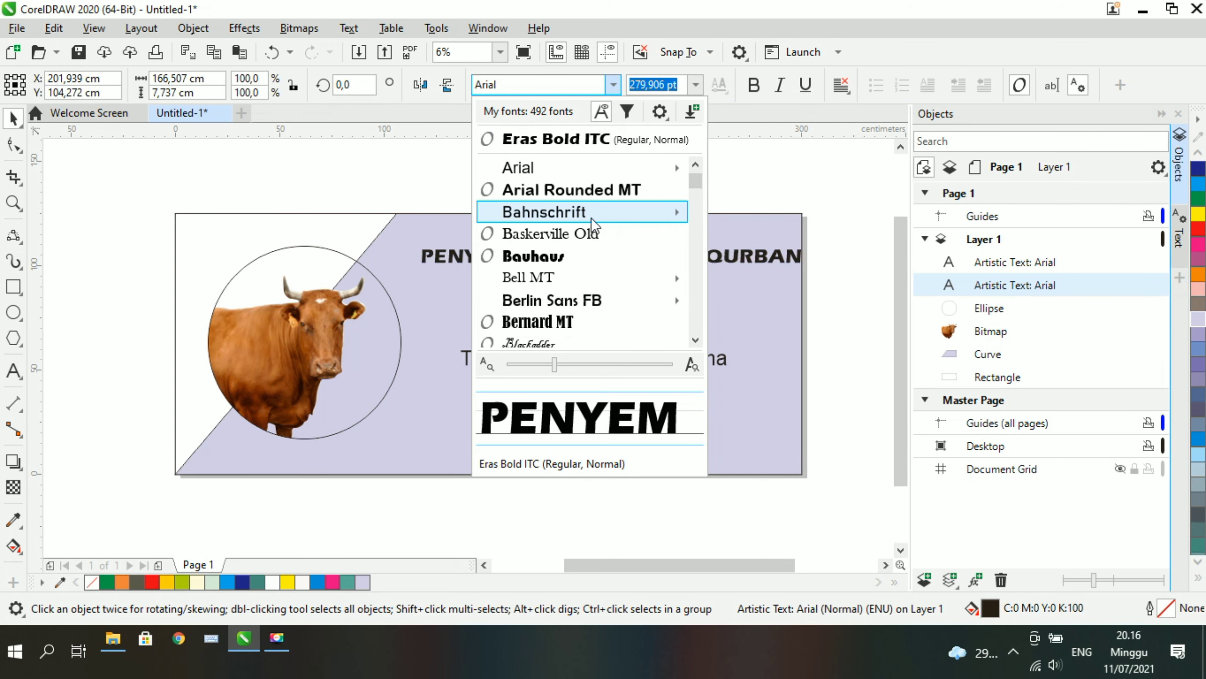
{"action": "scroll", "coordinate": [590, 254], "scroll_direction": "down", "scroll_amount": 1}
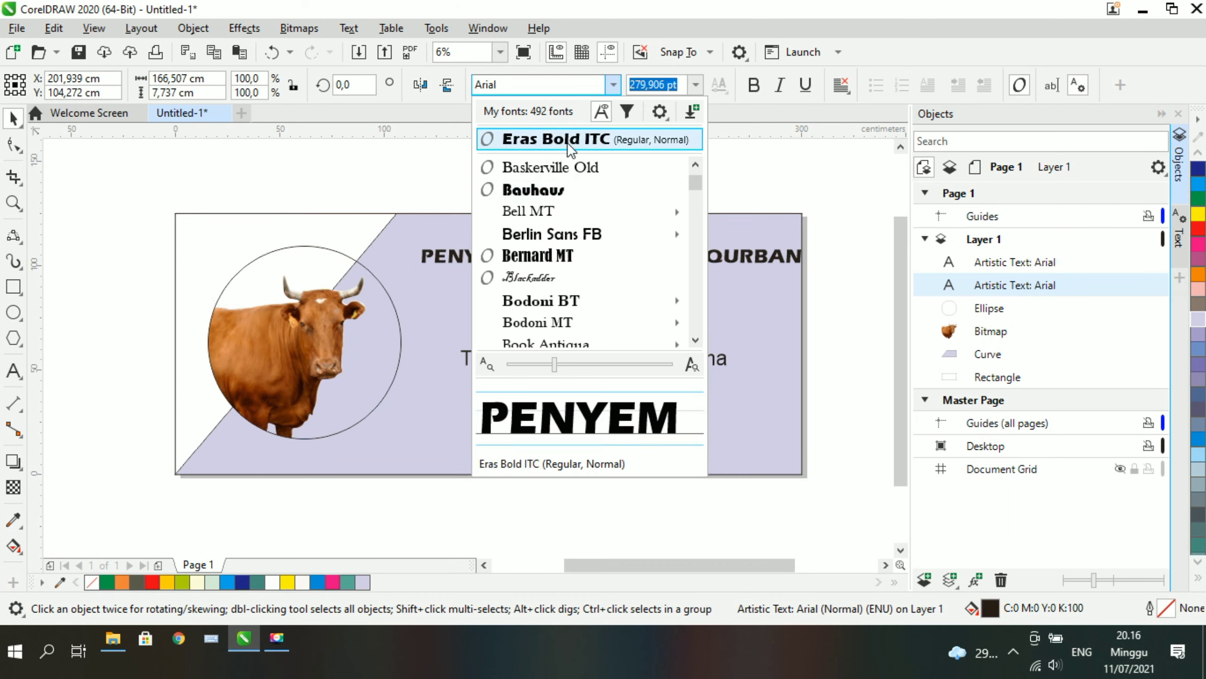
{"action": "key", "text": "Escape"}
{"action": "mouse_move", "coordinate": [677, 258]}
{"action": "left_mouse_down"}
{"action": "mouse_move", "coordinate": [648, 240]}
{"action": "mouse_move", "coordinate": [661, 249]}
{"action": "left_mouse_up"}
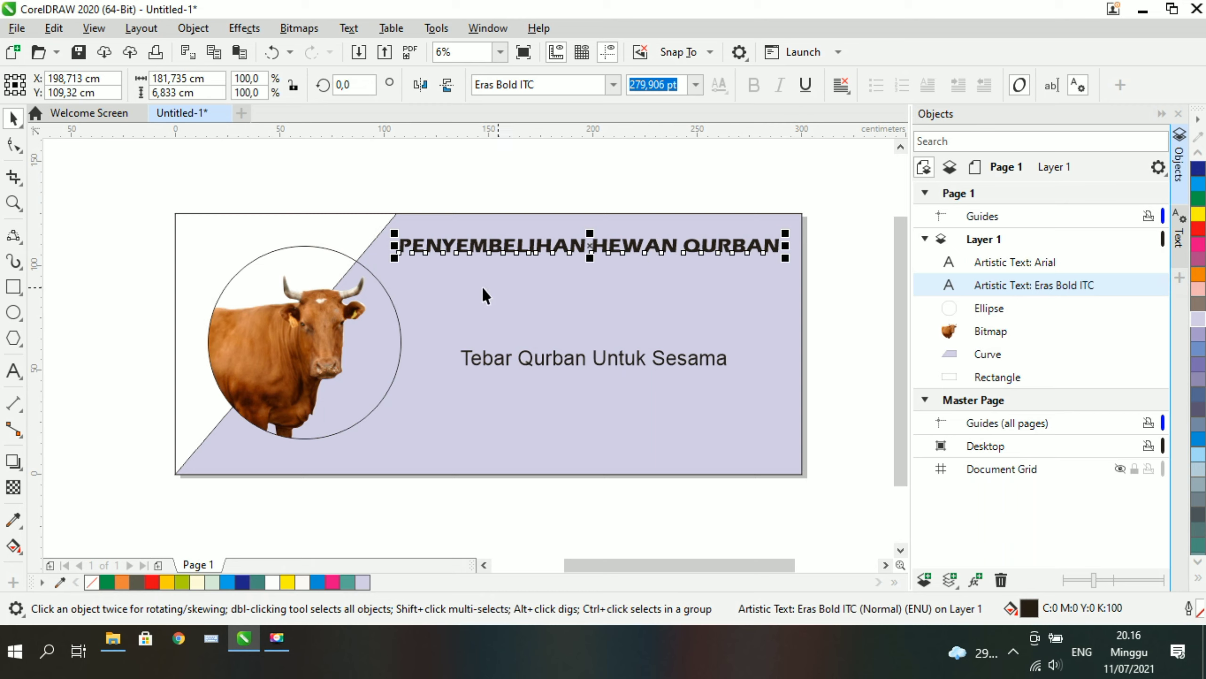
Enlarge the heading to about 191 cm wide and stretch its height to about 9.3 cm
{"action": "mouse_move", "coordinate": [395, 259]}
{"action": "left_mouse_down"}
{"action": "mouse_move", "coordinate": [356, 251]}
{"action": "mouse_move", "coordinate": [389, 268]}
{"action": "mouse_move", "coordinate": [380, 265]}
{"action": "left_mouse_up"}
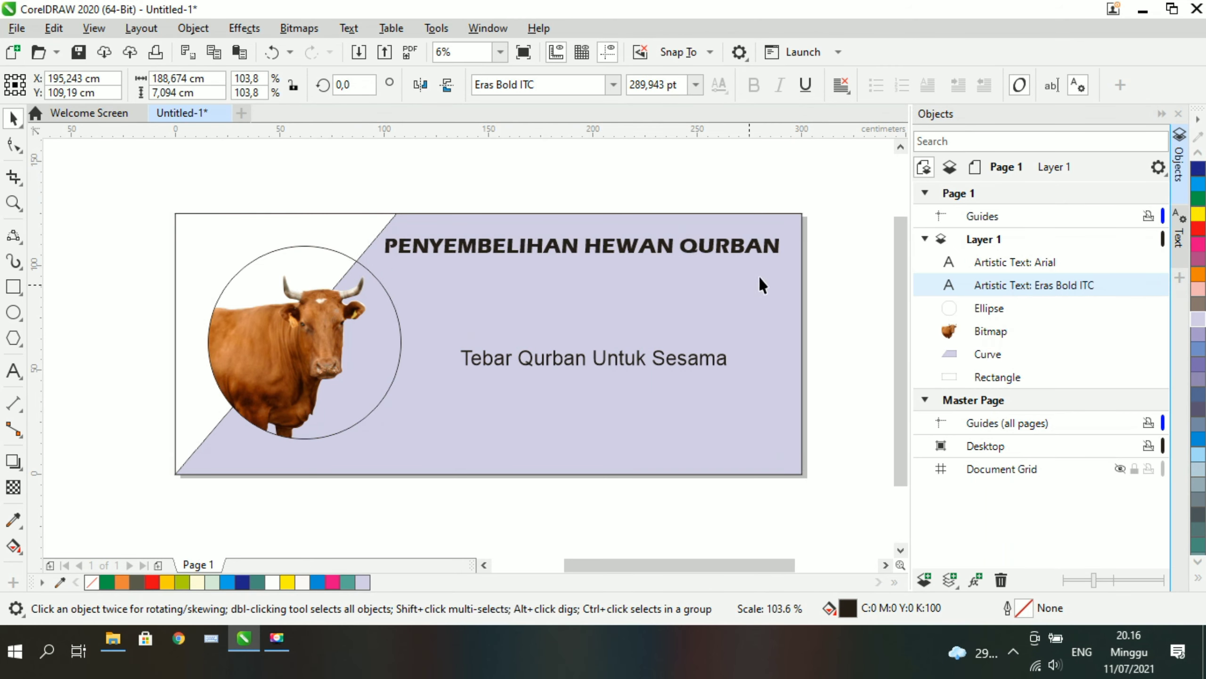
{"action": "left_click_drag", "start_coordinate": [785, 260], "coordinate": [787, 264]}
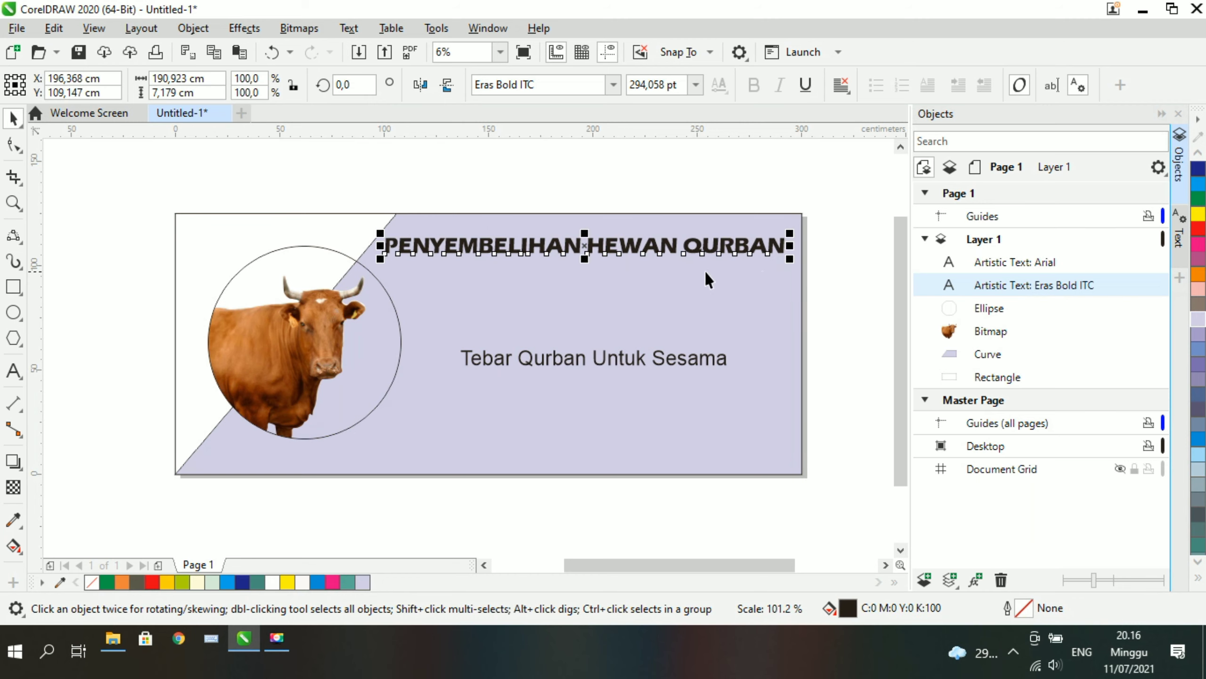
{"action": "mouse_move", "coordinate": [585, 252]}
{"action": "left_mouse_down"}
{"action": "mouse_move", "coordinate": [584, 276]}
{"action": "mouse_move", "coordinate": [586, 261]}
{"action": "left_mouse_up"}
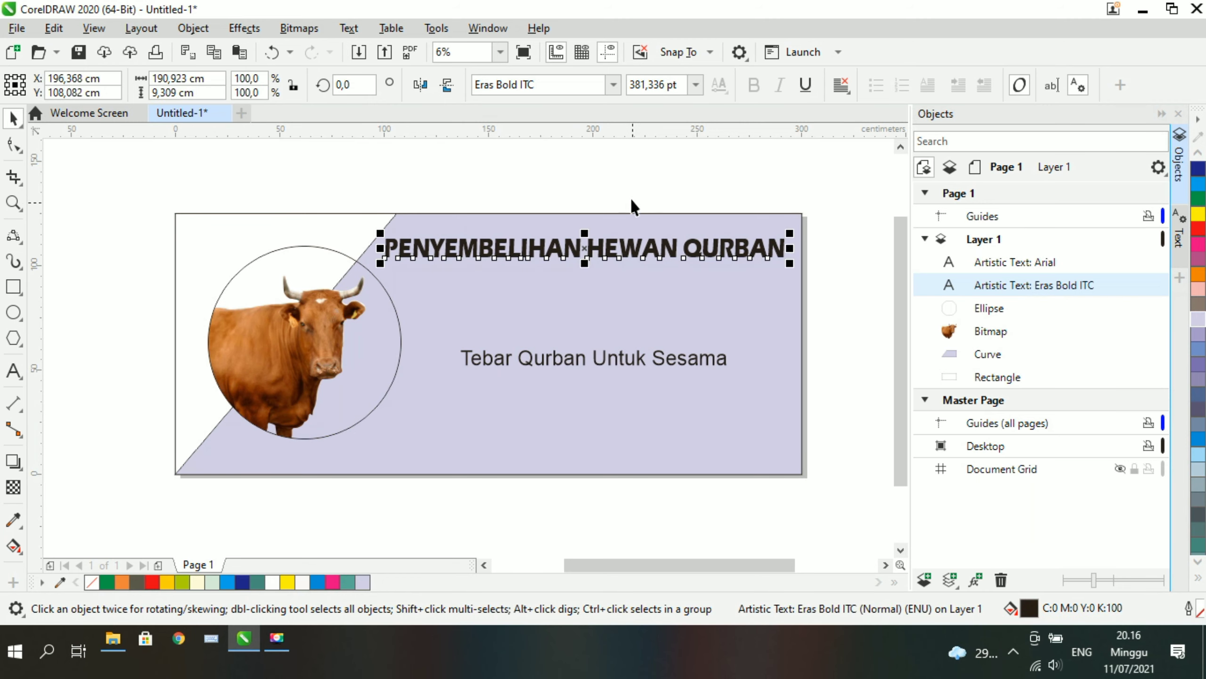
Move the circle and cow picture together down and left, centred at about X 55.6, Y 54.7 cm
{"action": "left_click", "coordinate": [365, 336]}
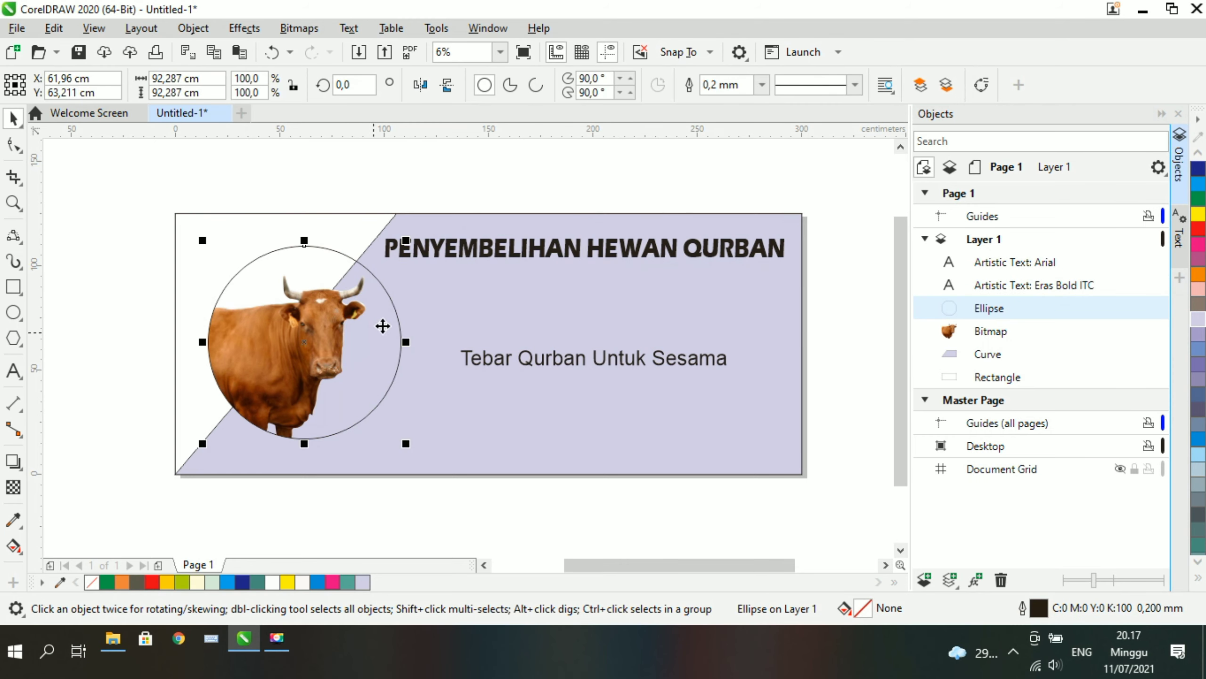
{"action": "left_click", "coordinate": [317, 337], "text": "shift"}
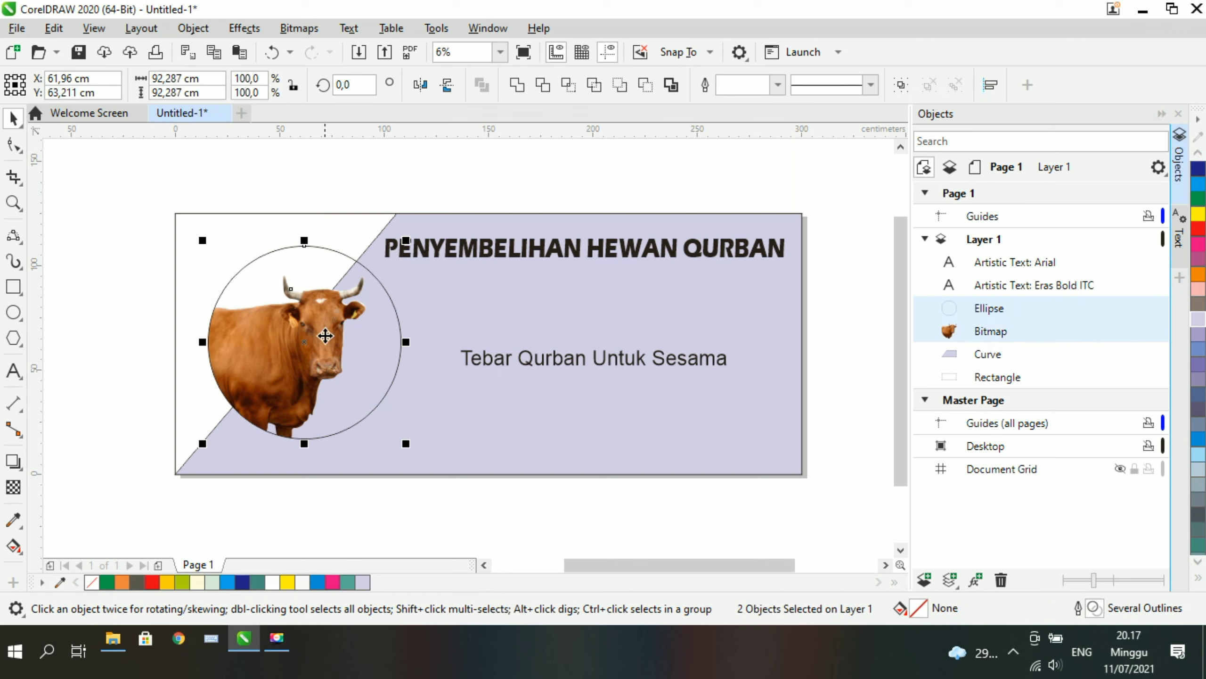
{"action": "left_click_drag", "start_coordinate": [318, 337], "coordinate": [297, 349]}
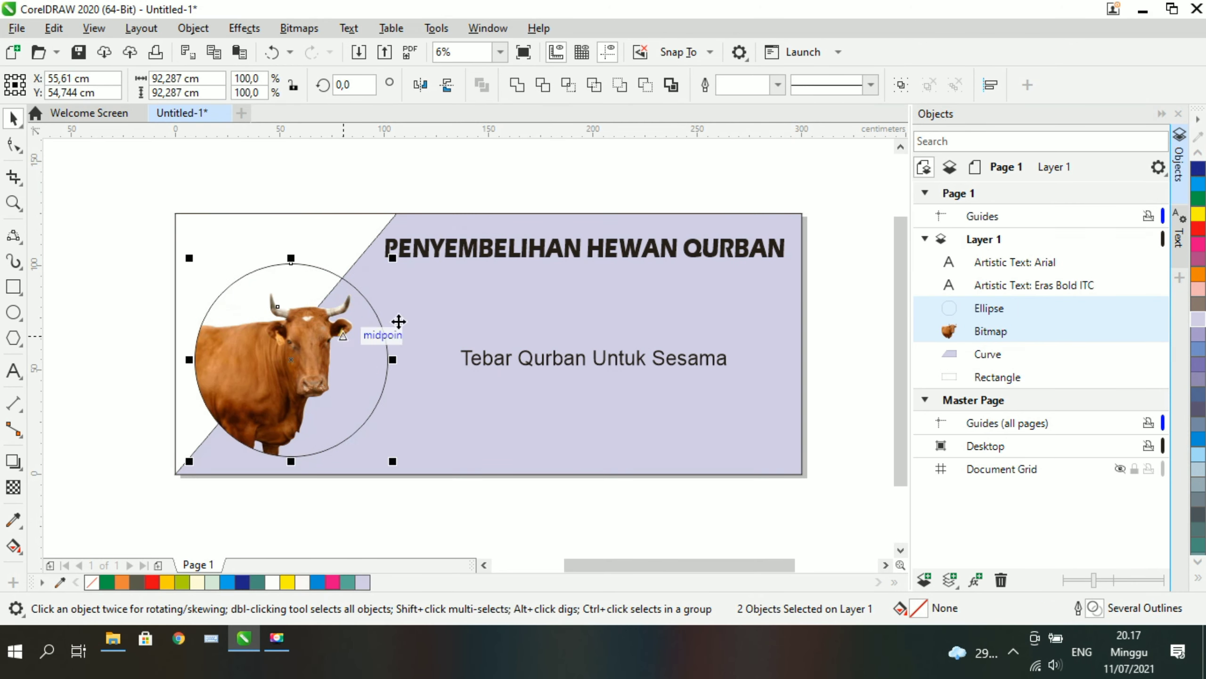
Enlarge the heading to about 232 cm wide and place it near the banner's upper edge above the cow circle
{"action": "left_click", "coordinate": [412, 260]}
{"action": "left_click_drag", "start_coordinate": [380, 263], "coordinate": [313, 290]}
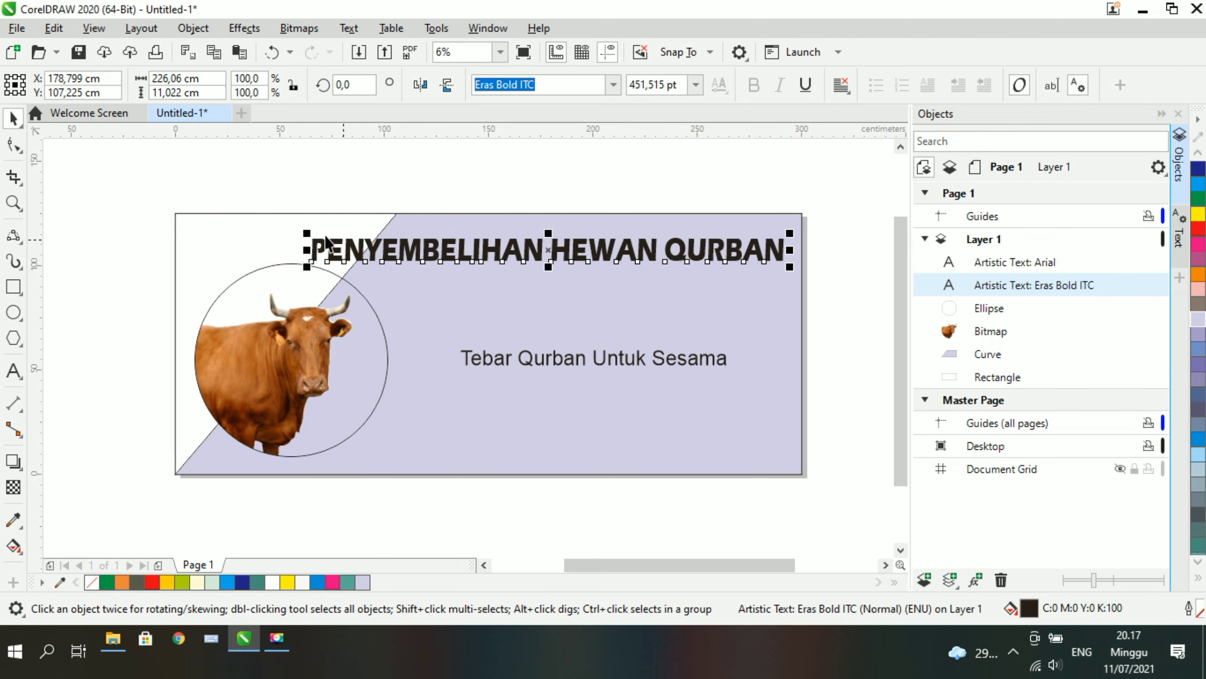
{"action": "mouse_move", "coordinate": [307, 233]}
{"action": "left_mouse_down"}
{"action": "mouse_move", "coordinate": [281, 215]}
{"action": "mouse_move", "coordinate": [290, 221]}
{"action": "left_mouse_up"}
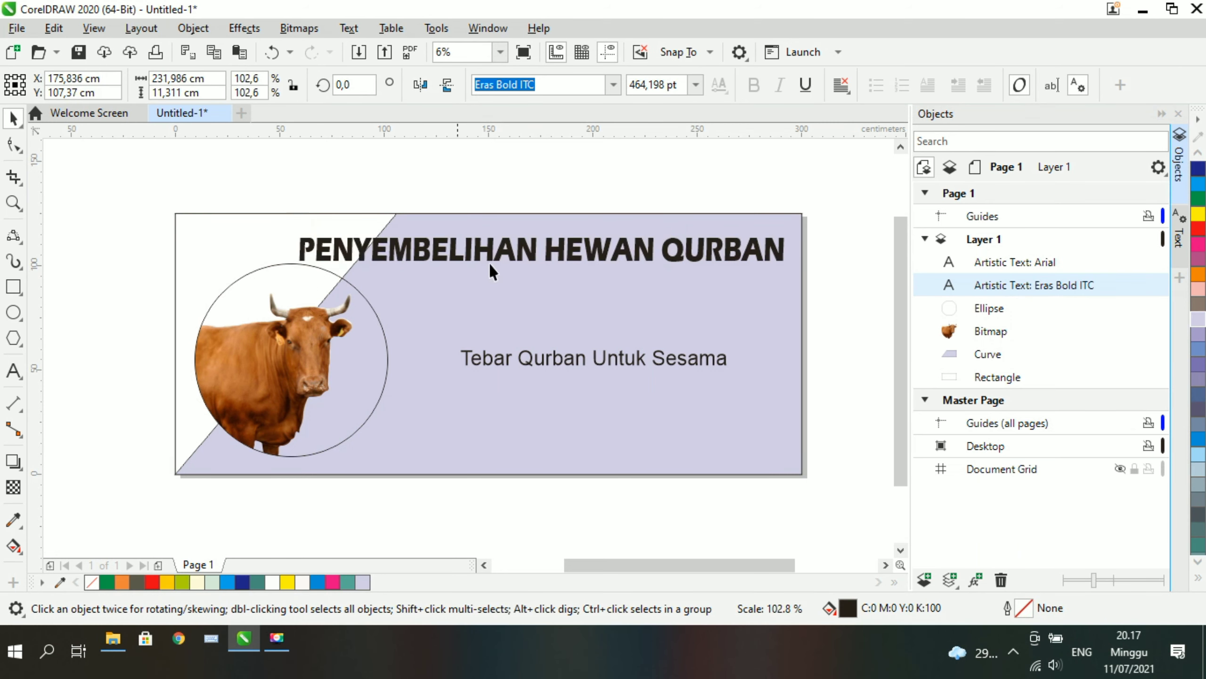
{"action": "left_click_drag", "start_coordinate": [543, 252], "coordinate": [546, 247]}
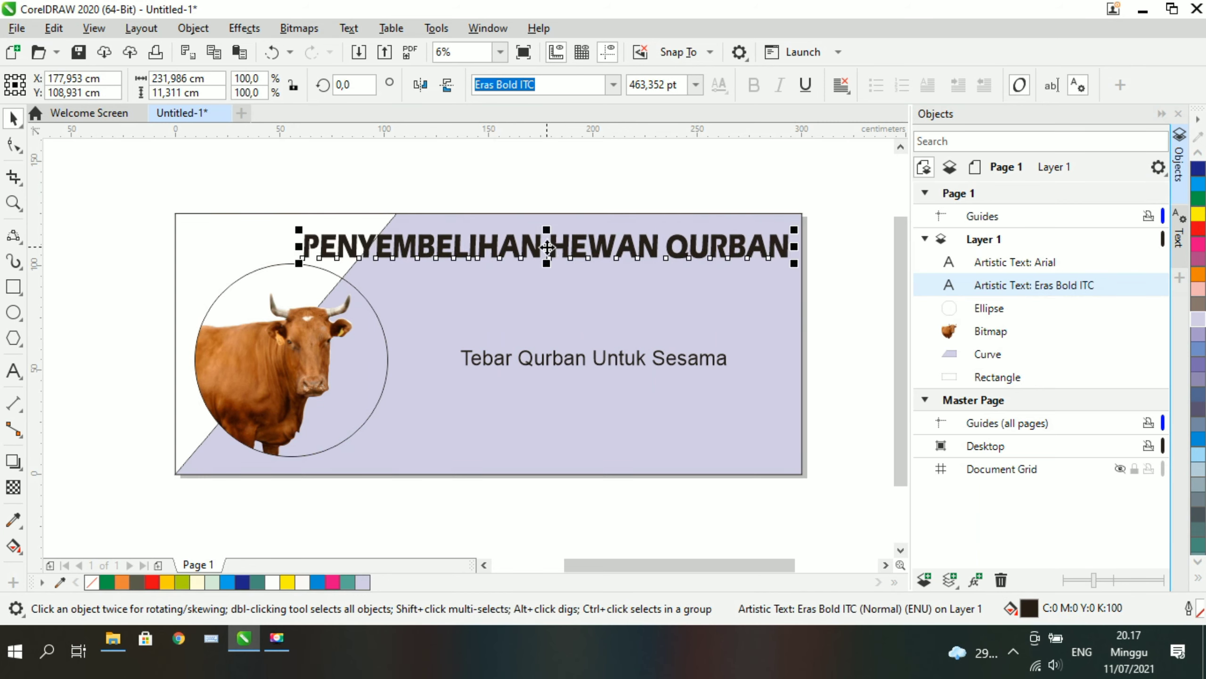
{"action": "left_click", "coordinate": [850, 271]}
Move the "Tebar Qurban Untuk Sesama" line up beneath the heading and enlarge it to about 165 cm wide
{"action": "left_click", "coordinate": [631, 356]}
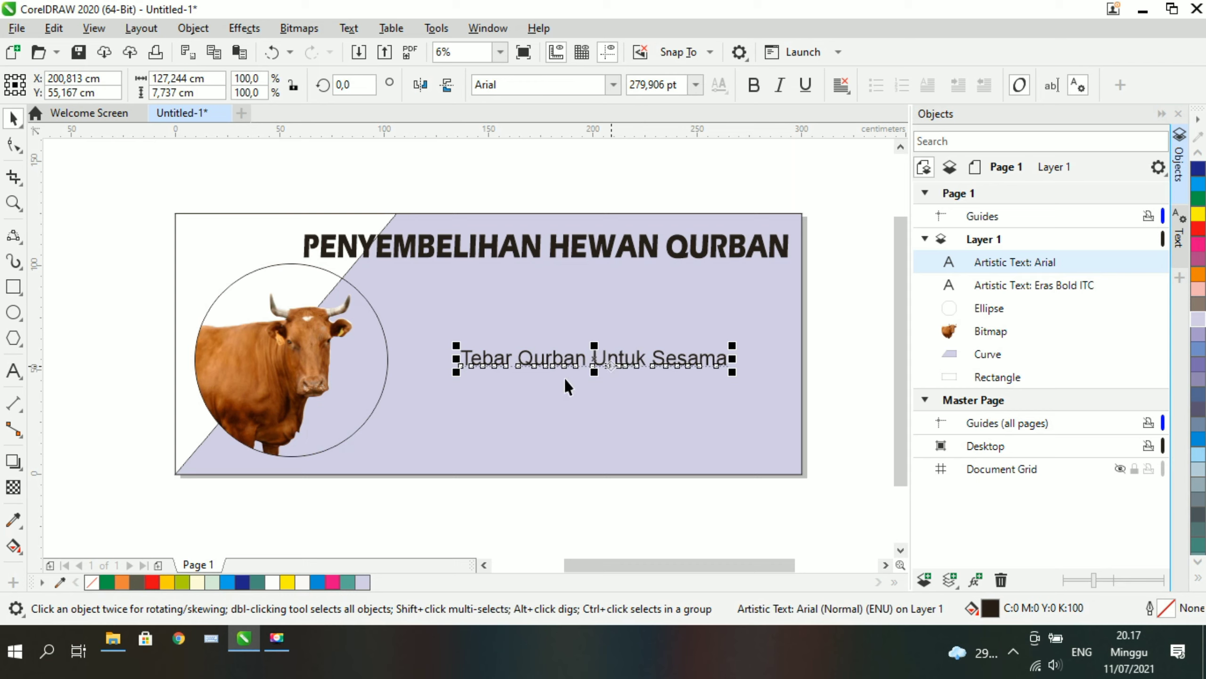
{"action": "left_click_drag", "start_coordinate": [576, 358], "coordinate": [538, 296]}
{"action": "left_click_drag", "start_coordinate": [695, 315], "coordinate": [755, 343]}
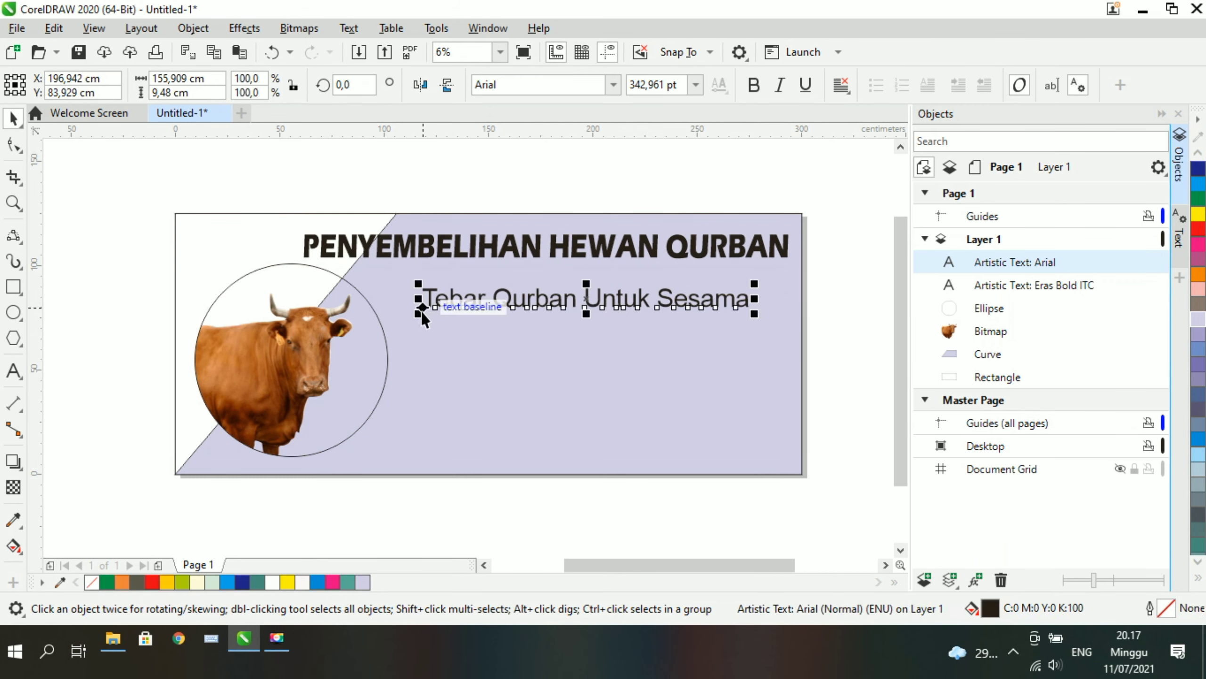
{"action": "left_click_drag", "start_coordinate": [418, 313], "coordinate": [401, 322]}
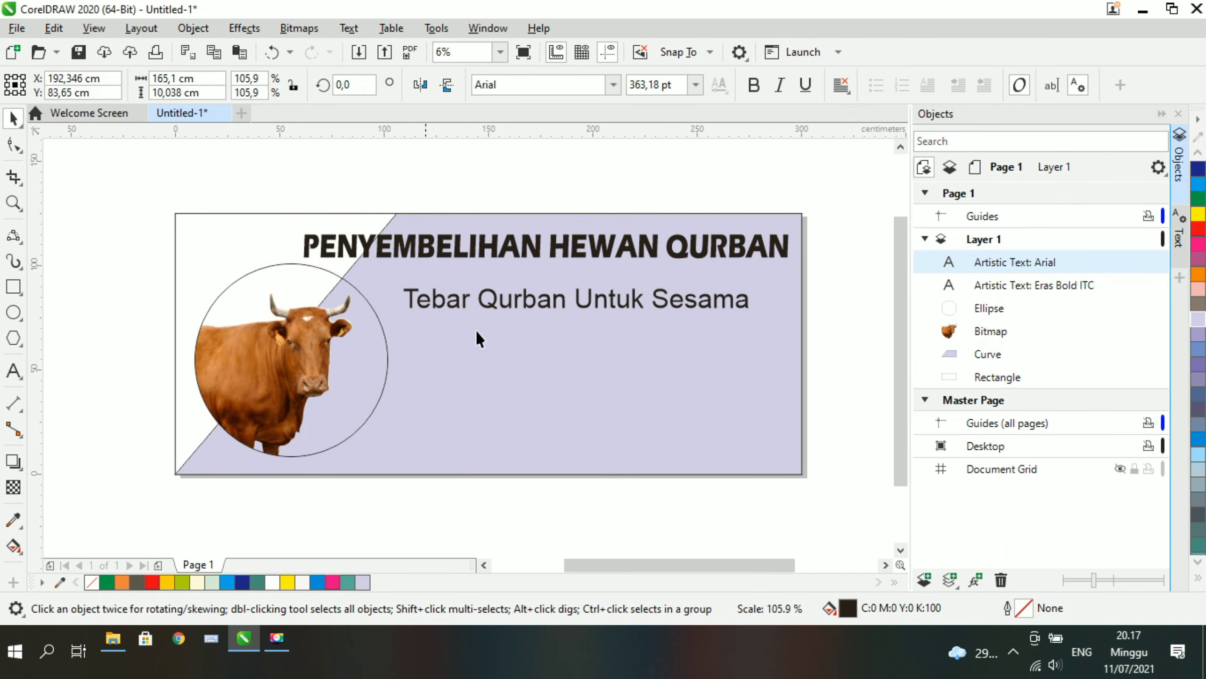
{"action": "left_click", "coordinate": [840, 271]}
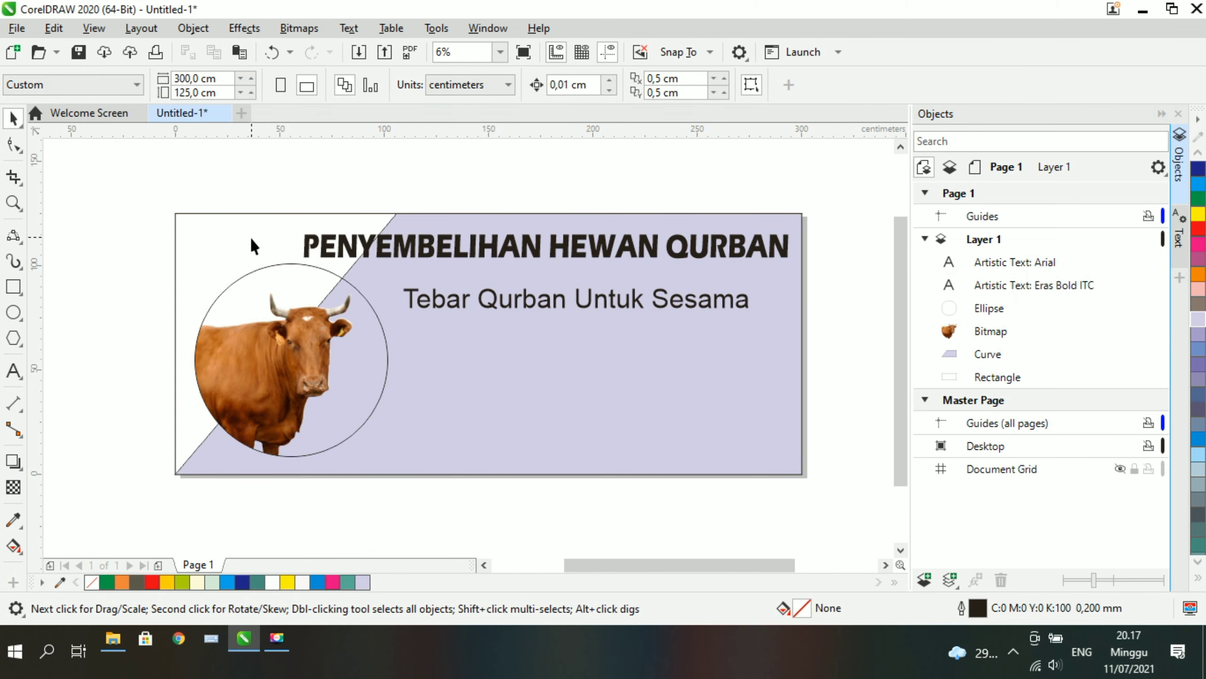
Try a blue fill (C100 M20 Y0 K0) on the background rectangle
{"action": "left_click", "coordinate": [262, 241]}
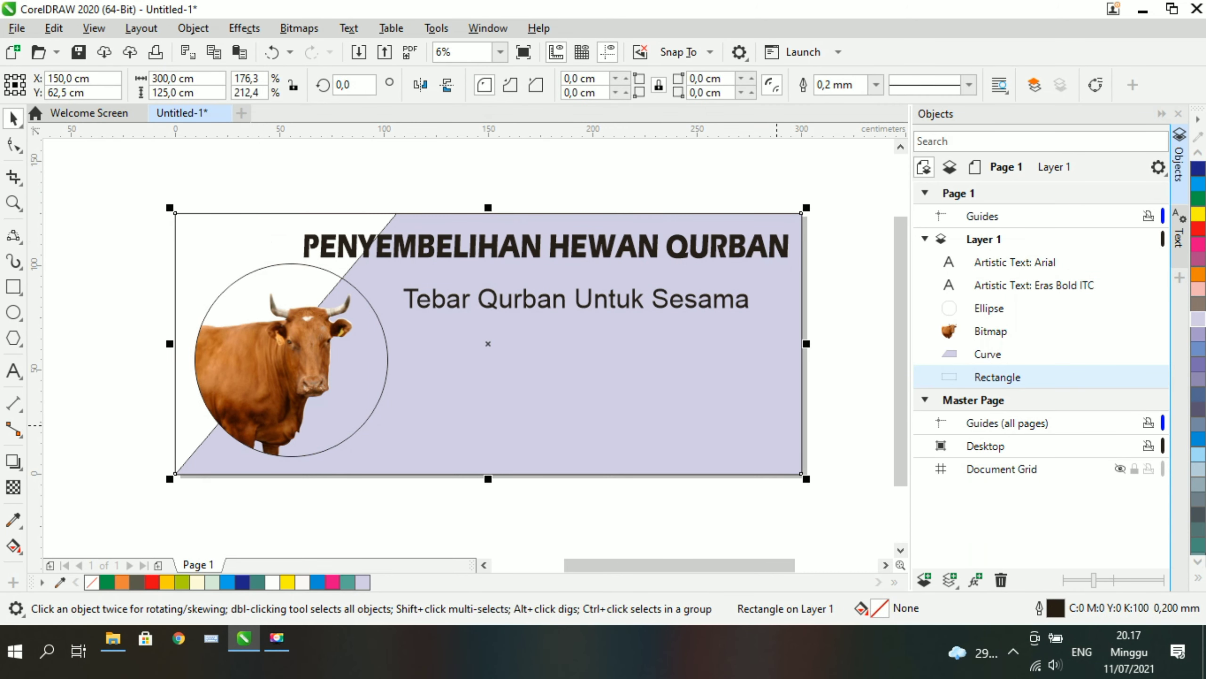
{"action": "left_click", "coordinate": [1203, 444]}
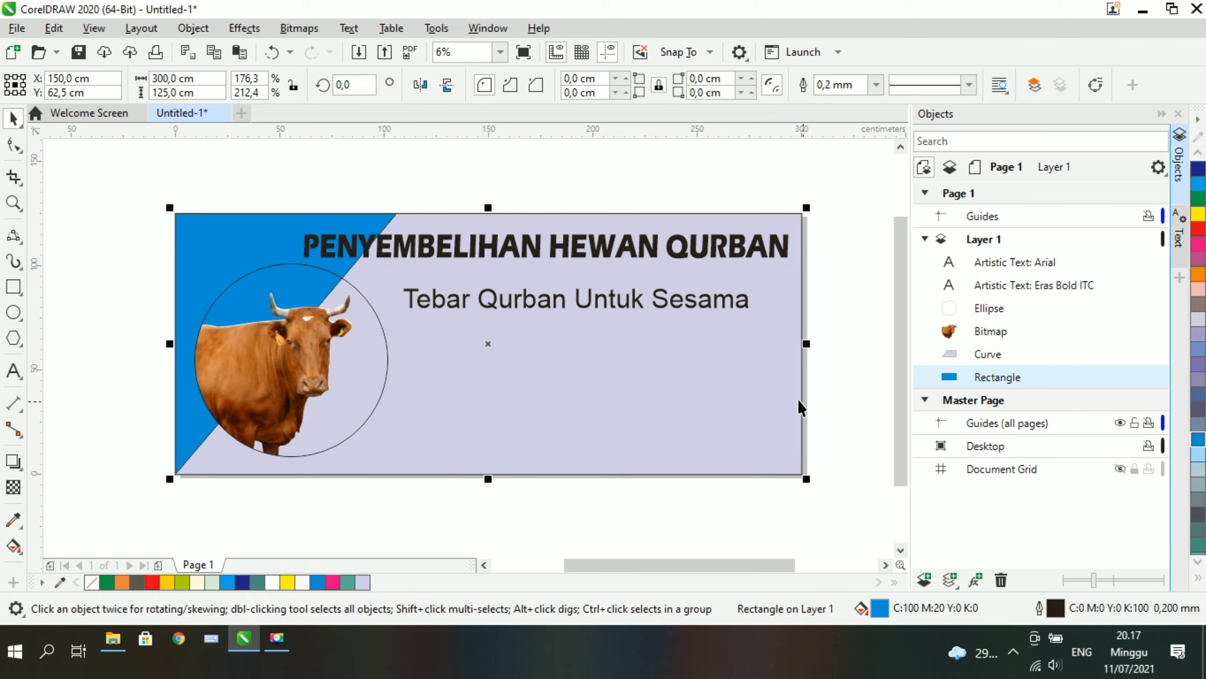
{"action": "left_click", "coordinate": [102, 260]}
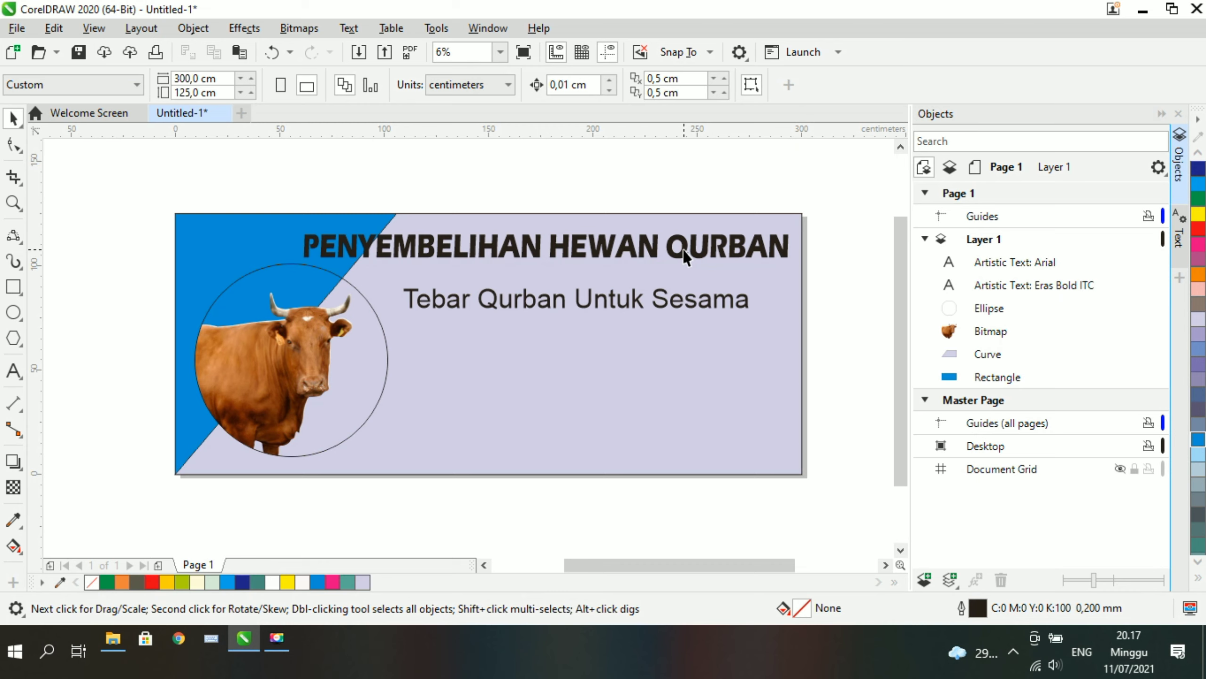
Fill the background rectangle with dark purple-grey (C40 M40 Y0 K60)
{"action": "left_click", "coordinate": [999, 376]}
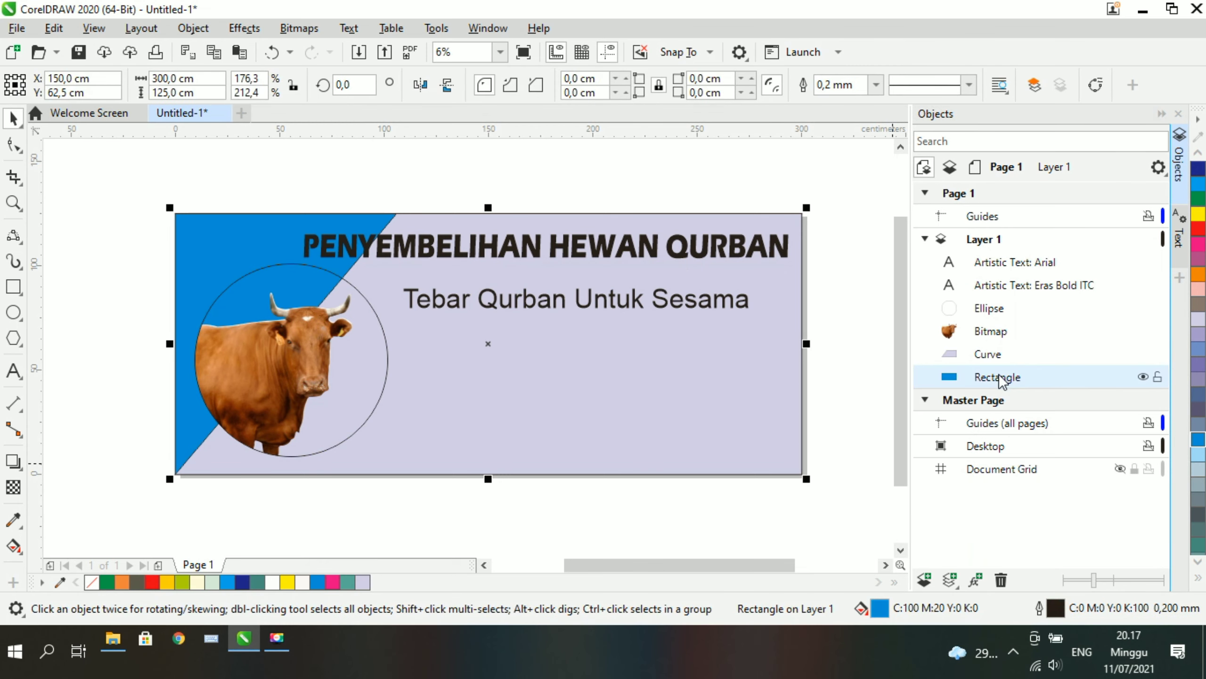
{"action": "left_click", "coordinate": [1200, 409]}
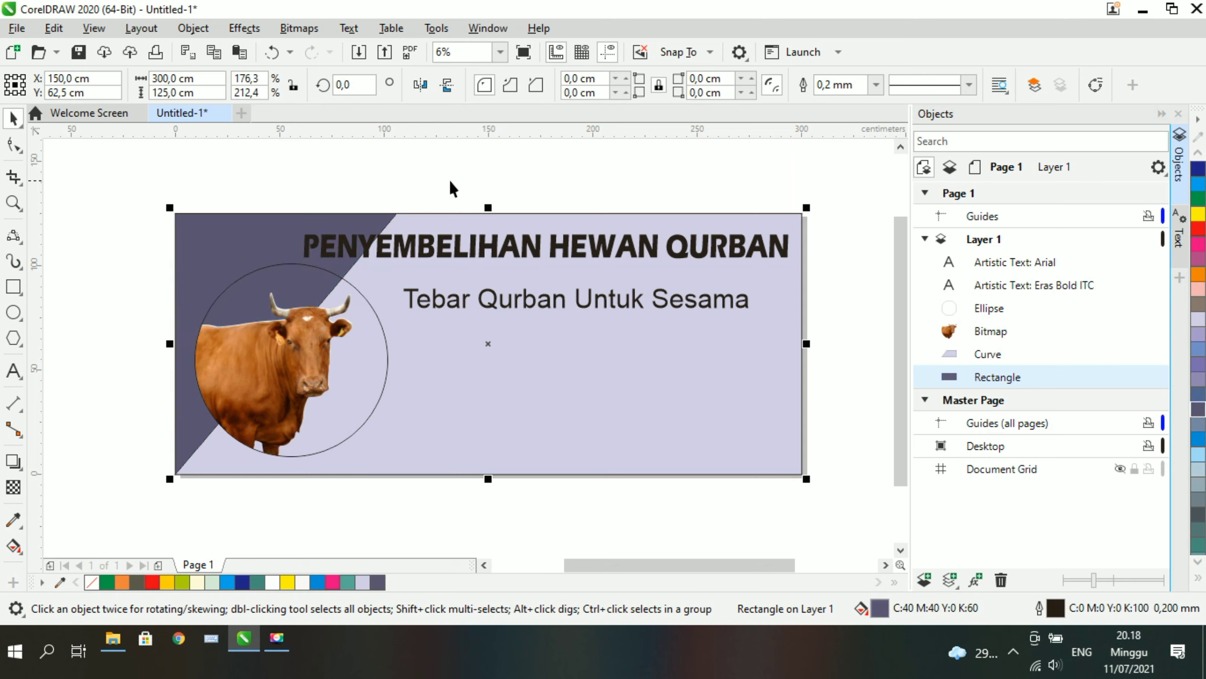
{"action": "left_click", "coordinate": [608, 186]}
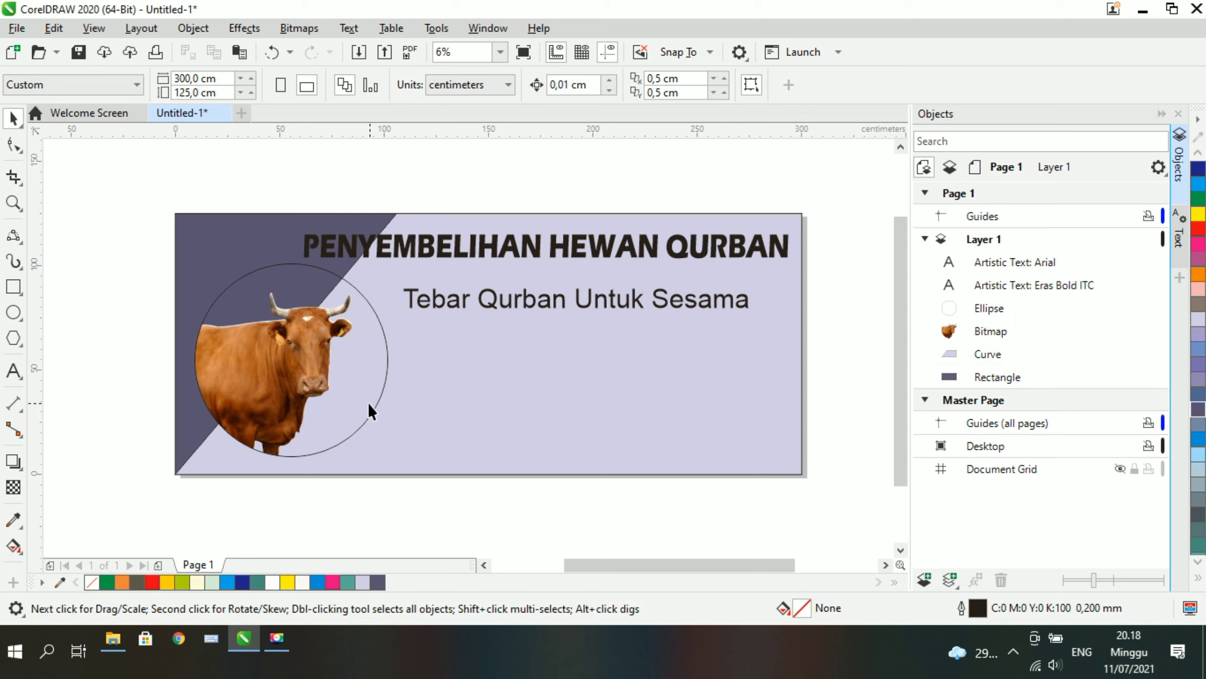
Fill the circle with very light grey and bring the cow bitmap in front of it
{"action": "left_click", "coordinate": [985, 314]}
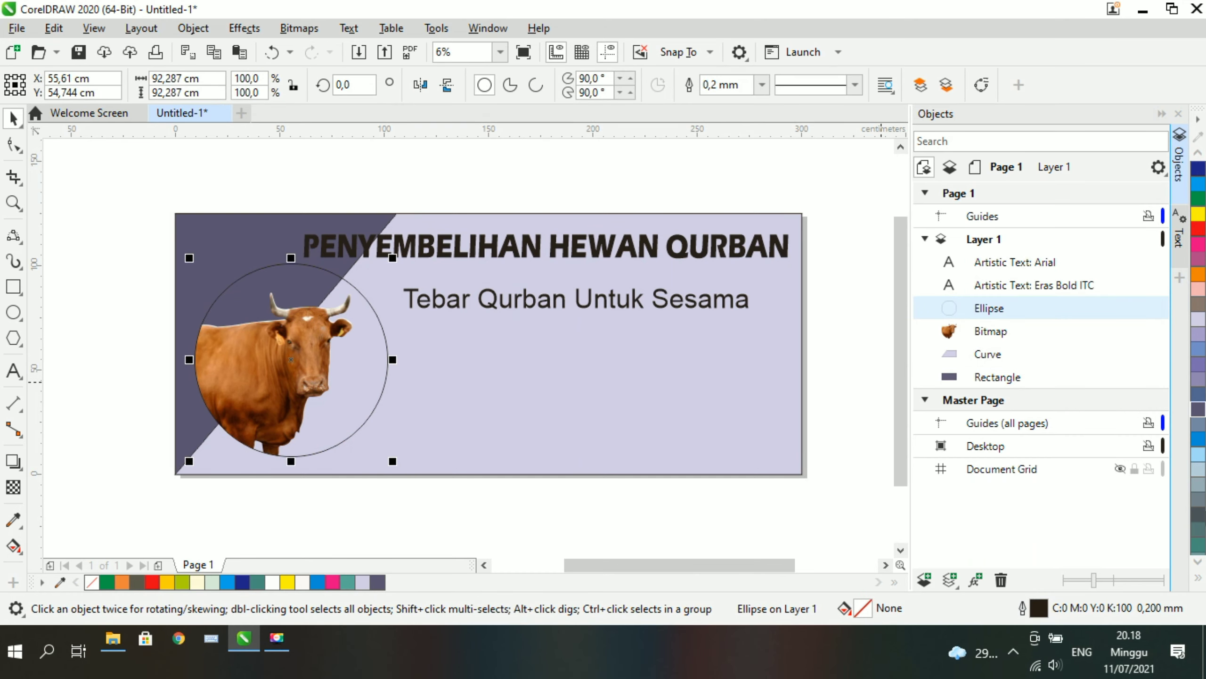
{"action": "left_click", "coordinate": [1198, 579]}
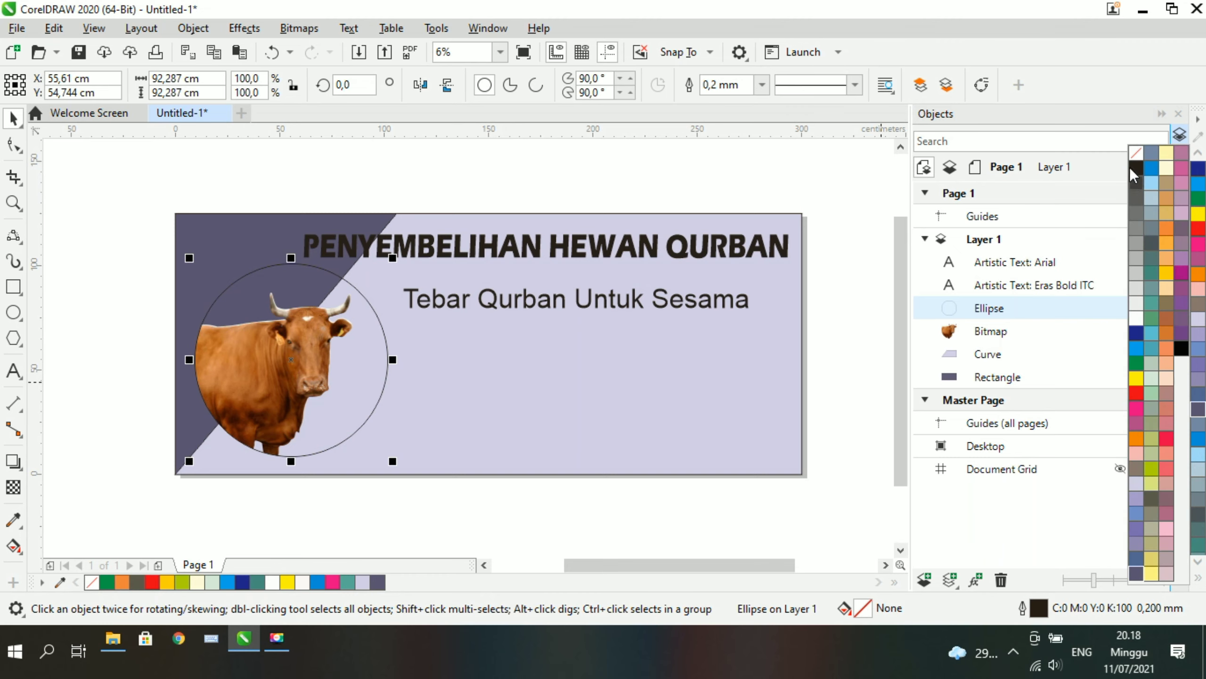
{"action": "left_click", "coordinate": [1137, 303]}
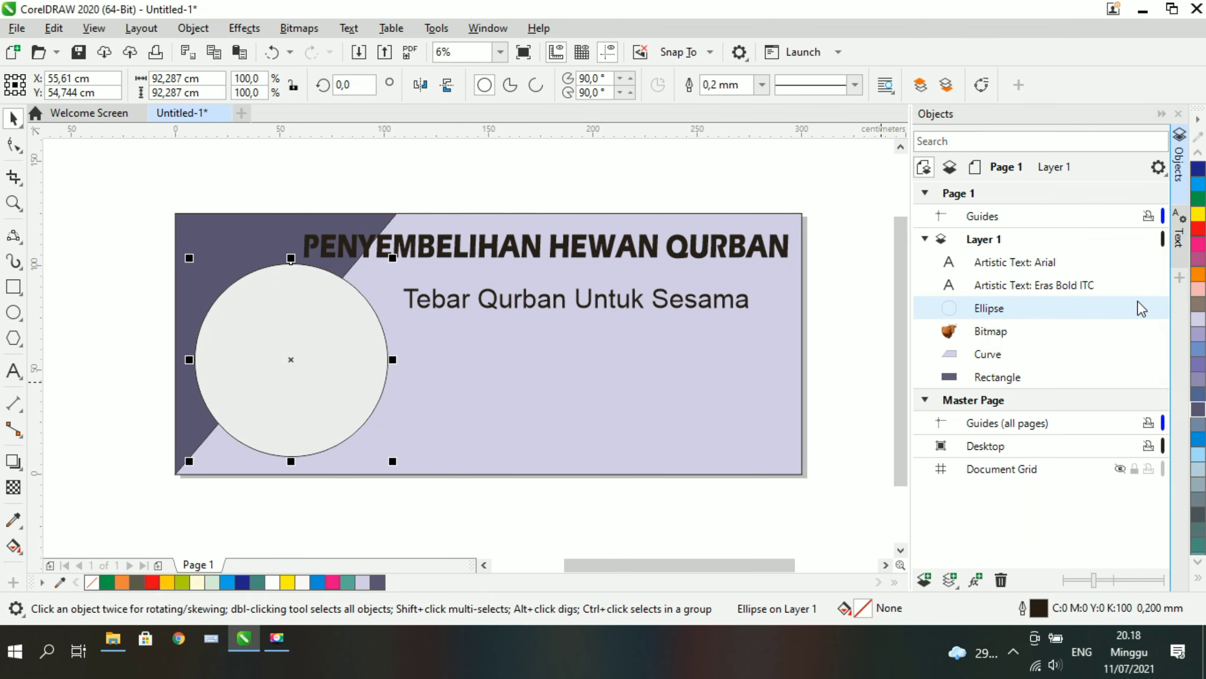
{"action": "left_click_drag", "start_coordinate": [982, 334], "coordinate": [990, 307]}
{"action": "left_click", "coordinate": [119, 332]}
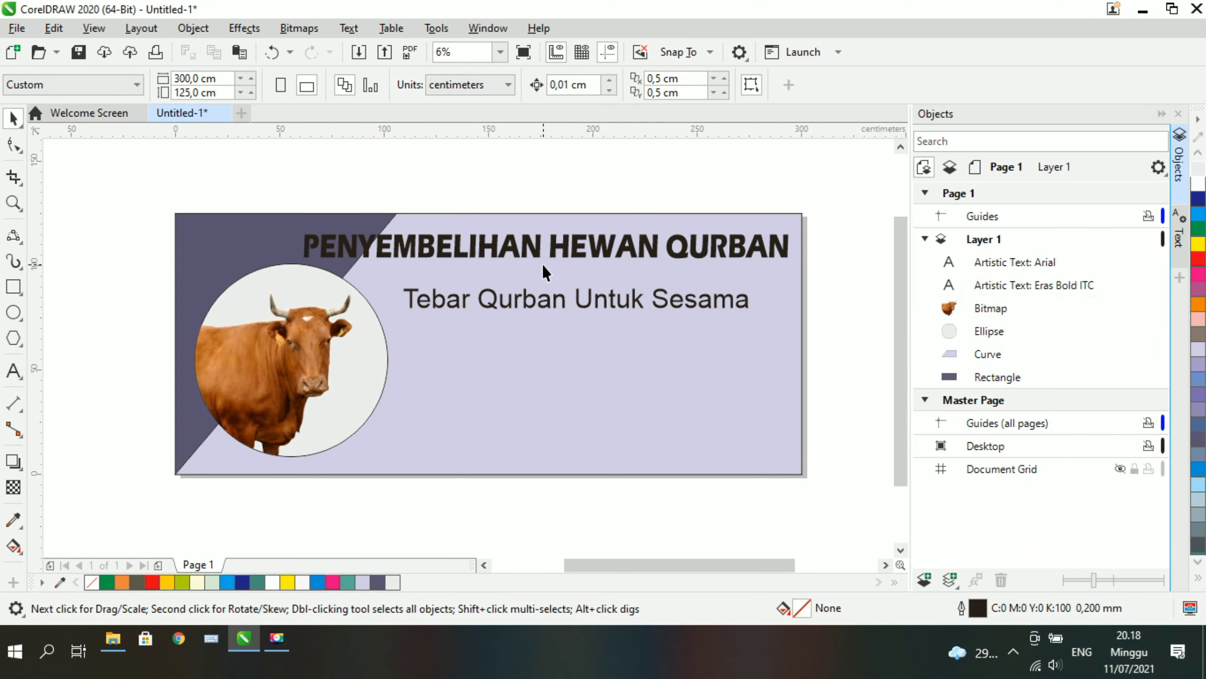
Fill the "PENYEMBELIHAN HEWAN QURBAN" heading text with yellow (C0 M0 Y100 K0)
{"action": "left_click", "coordinate": [612, 248]}
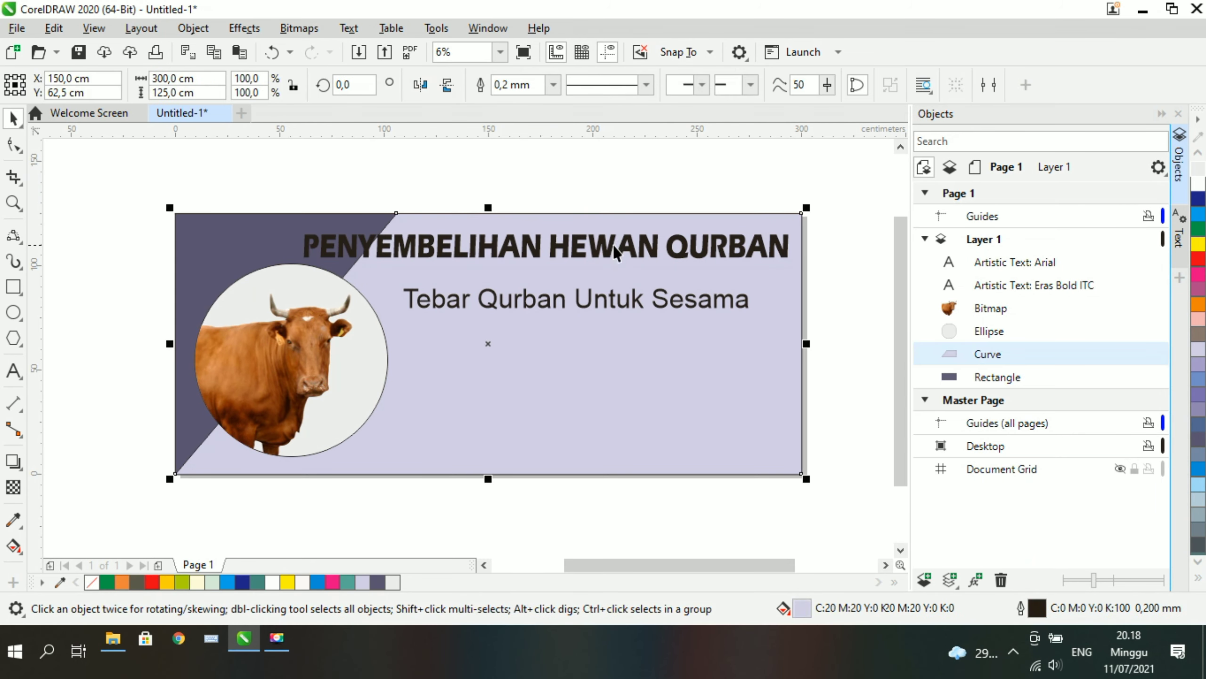
{"action": "left_click", "coordinate": [638, 250]}
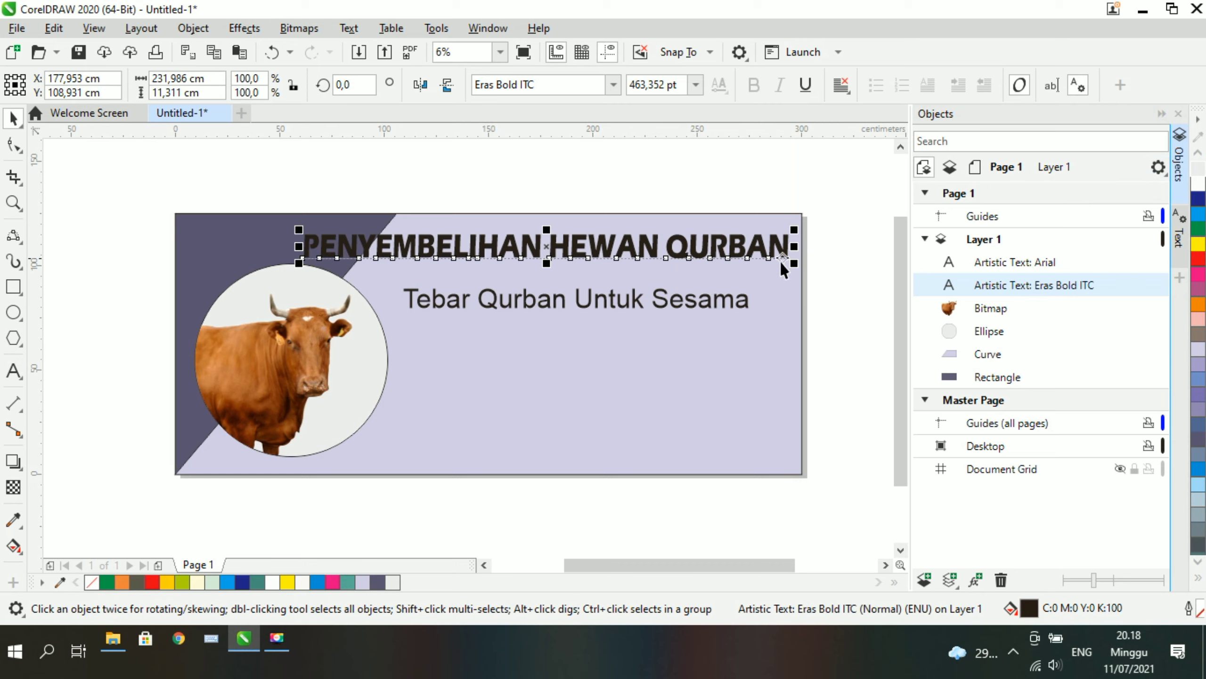
{"action": "left_click", "coordinate": [1195, 245]}
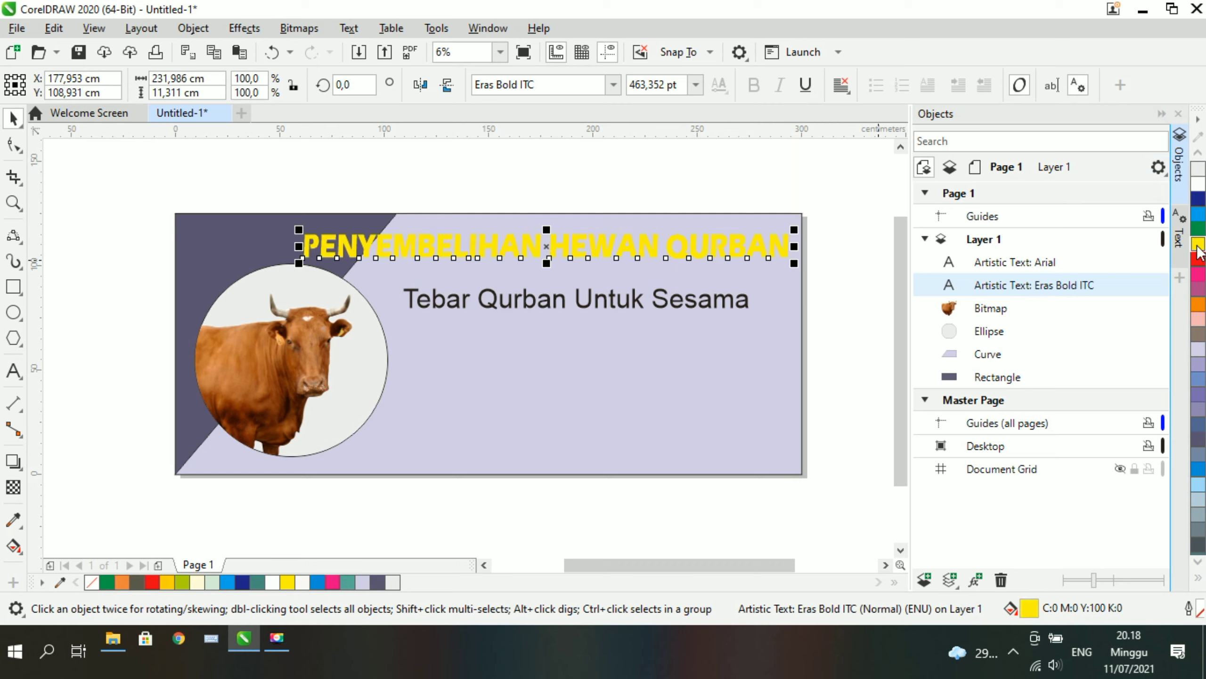
{"action": "left_click", "coordinate": [709, 186]}
Give the "PENYEMBELIHAN HEWAN QURBAN" heading text a black character outline 5.0 mm wide
{"action": "left_click", "coordinate": [711, 244]}
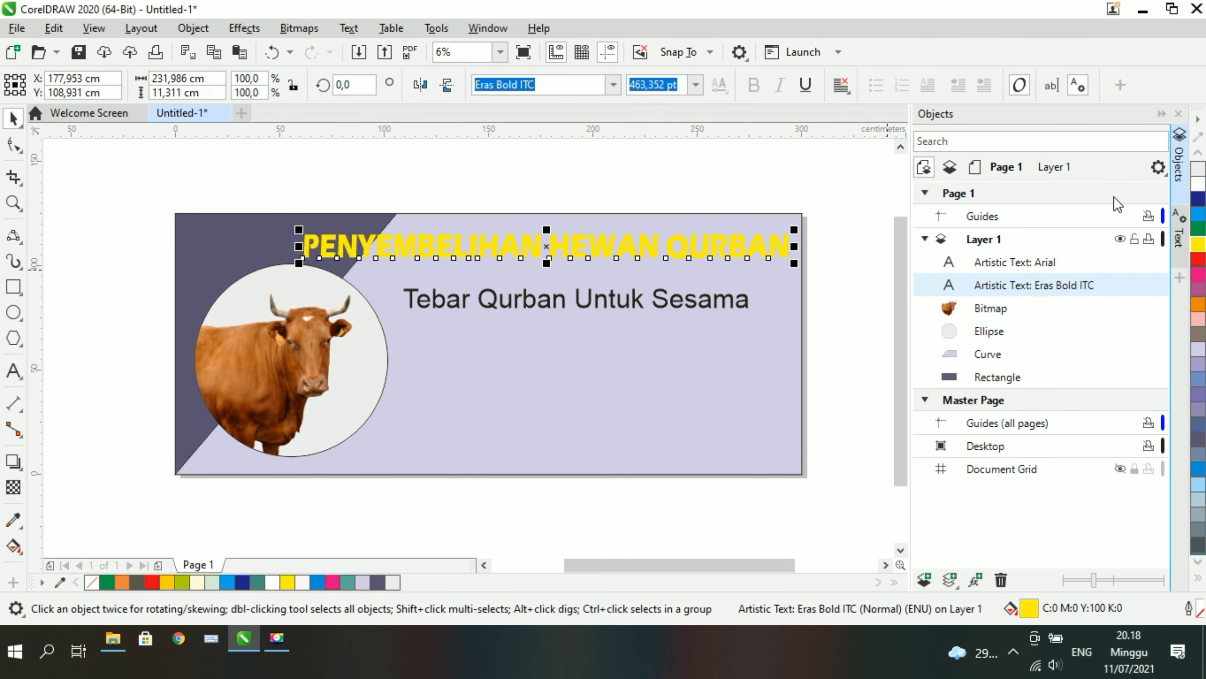
{"action": "left_click", "coordinate": [1075, 81]}
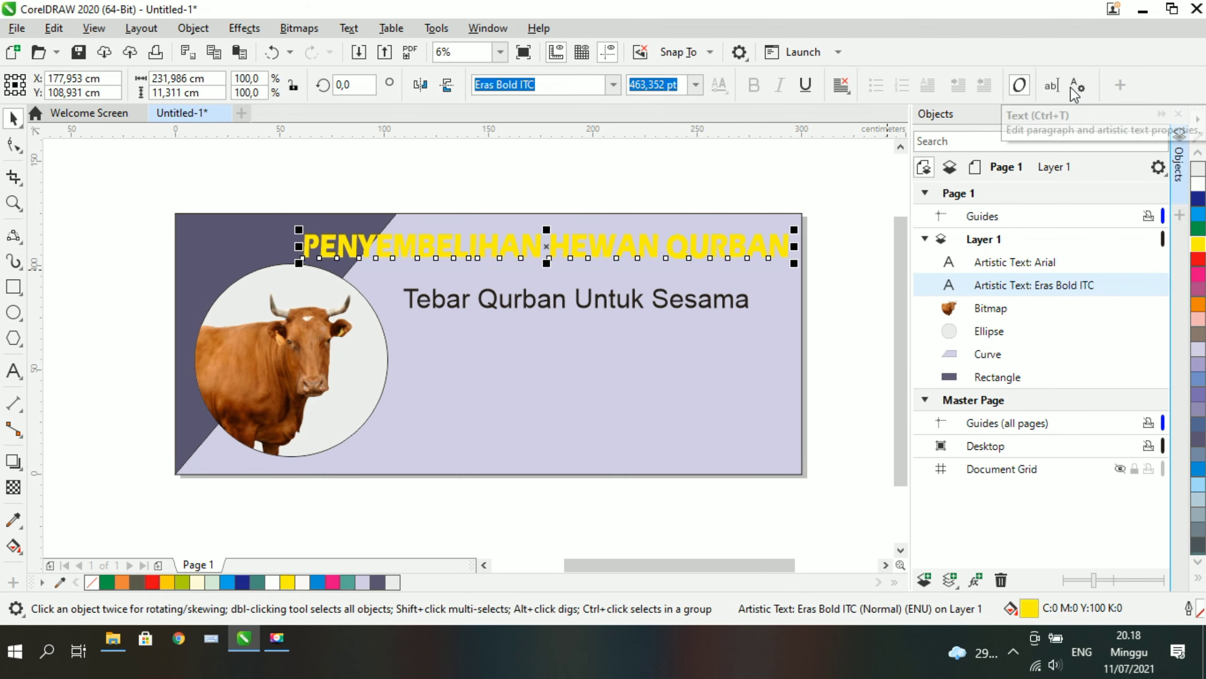
{"action": "left_click", "coordinate": [1080, 88]}
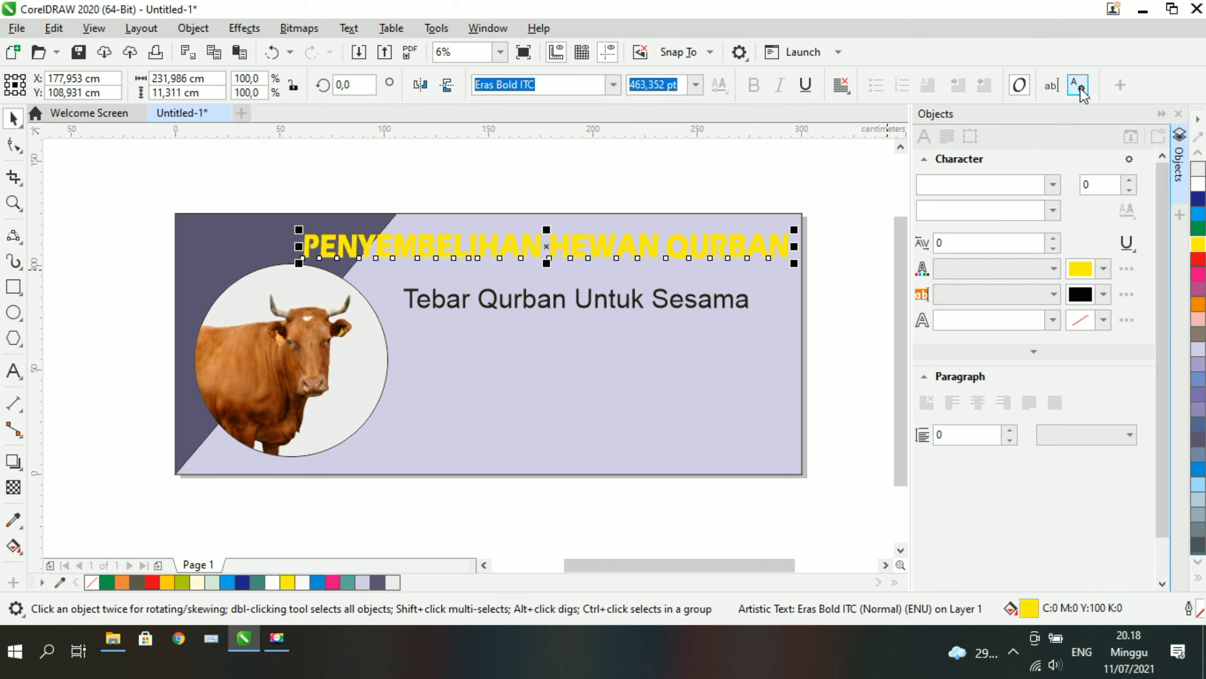
{"action": "left_click", "coordinate": [1051, 321]}
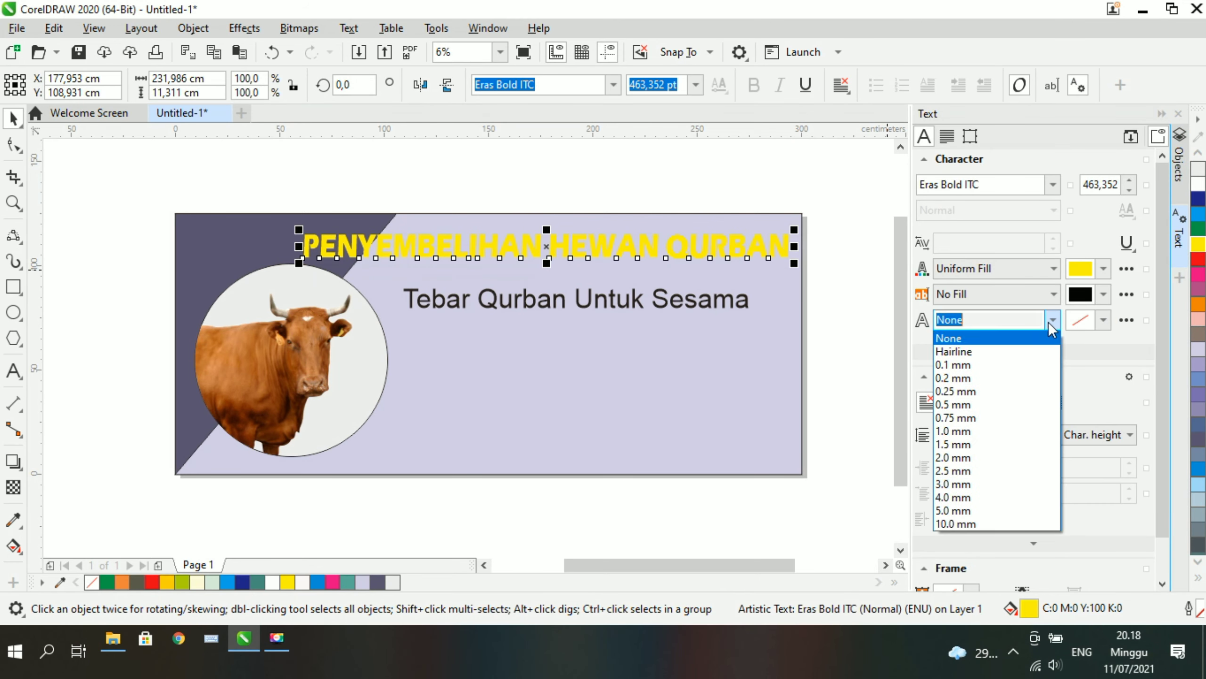
{"action": "left_click", "coordinate": [957, 510]}
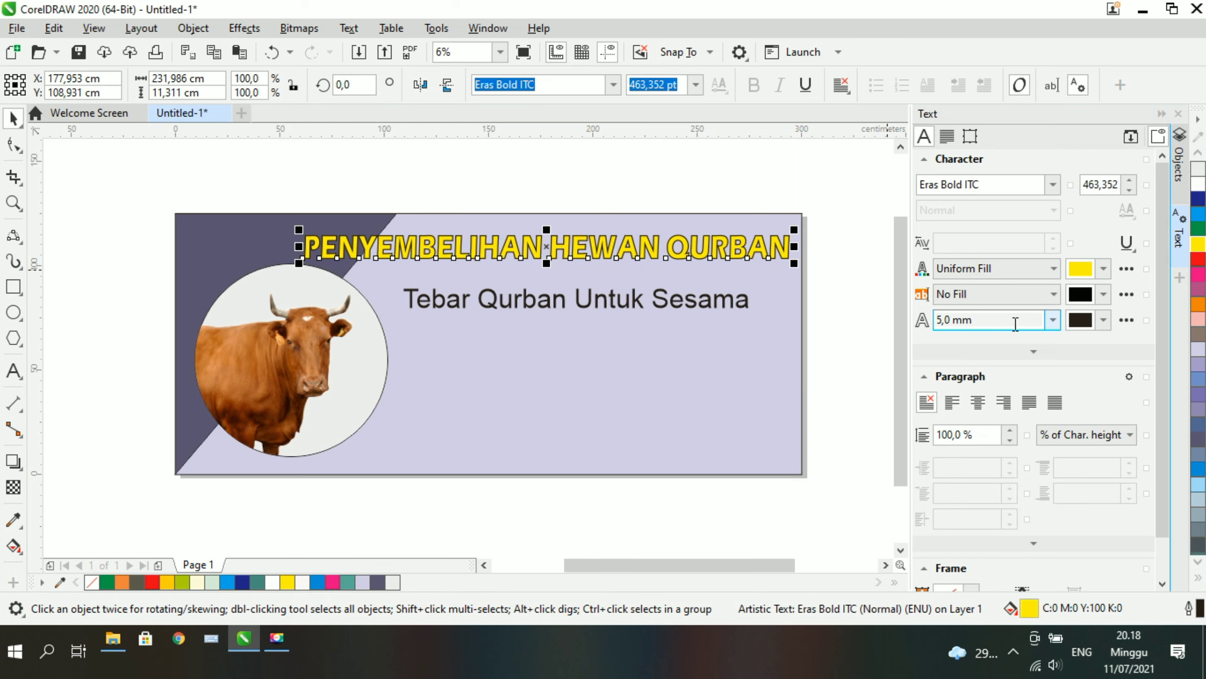
Try outline widths of 10.0 mm and 7.0 mm on the heading text and return it to 5.0 mm
{"action": "left_click", "coordinate": [1053, 321]}
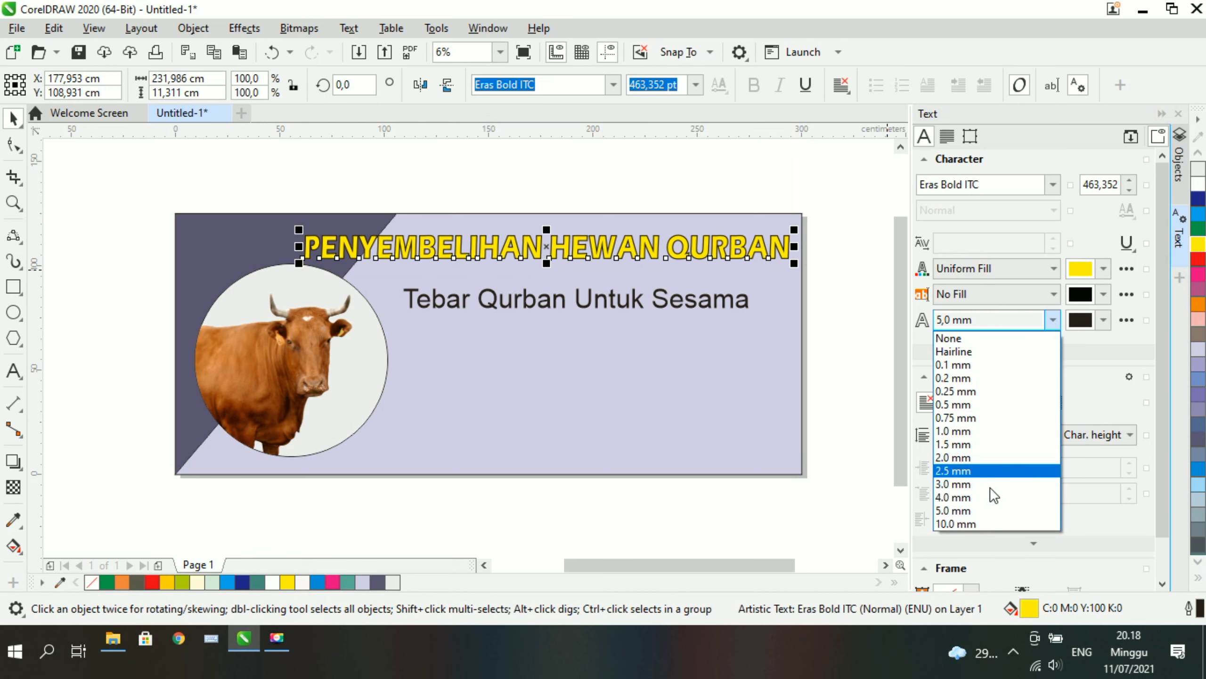
{"action": "left_click", "coordinate": [973, 525]}
{"action": "double_click", "coordinate": [956, 319]}
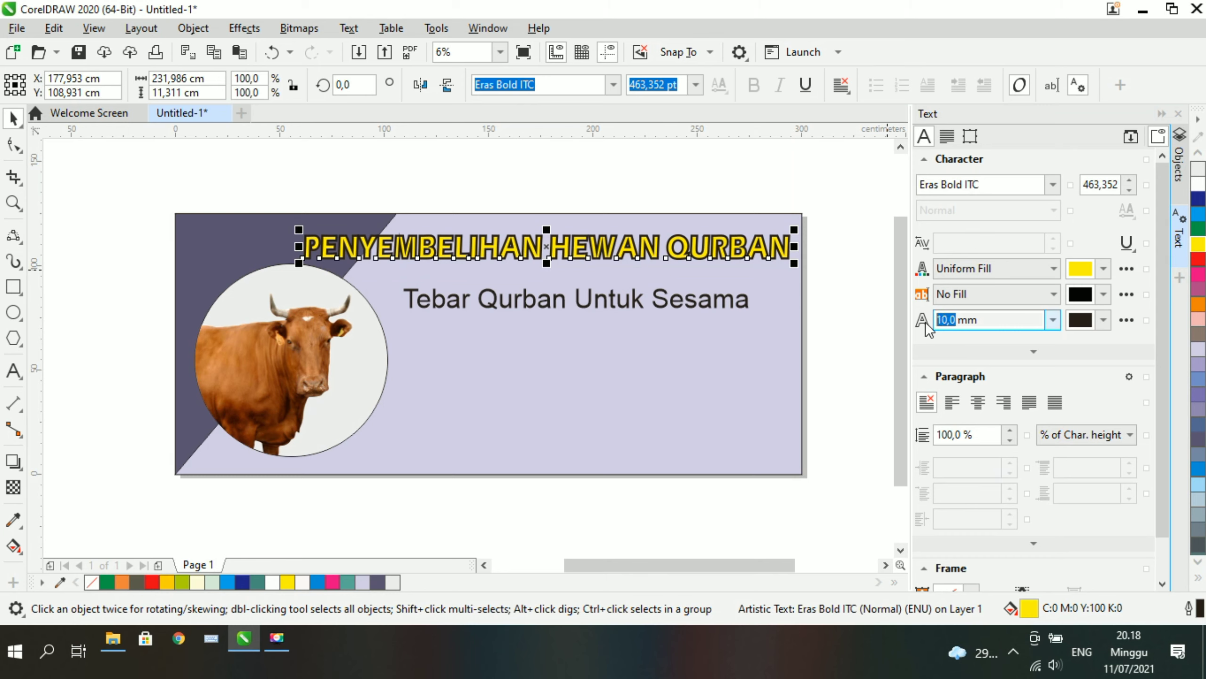
{"action": "type", "text": "8"}
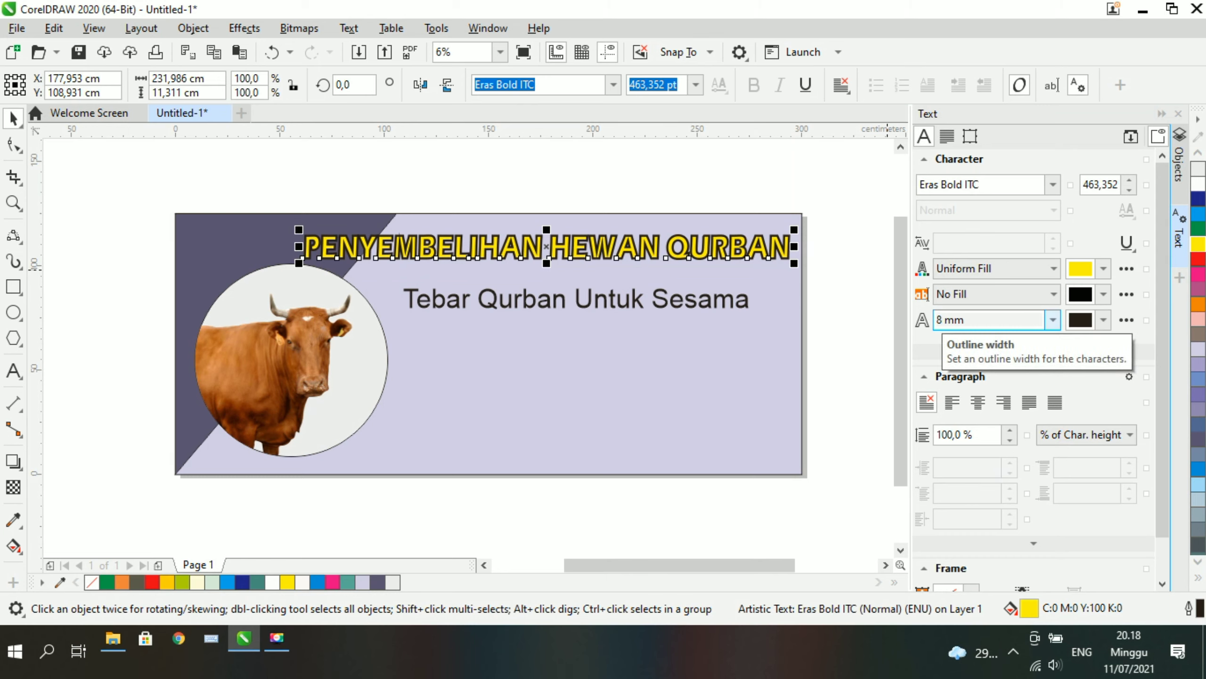
{"action": "key", "text": "BackSpace"}
{"action": "type", "text": "7"}
{"action": "key", "text": "Return"}
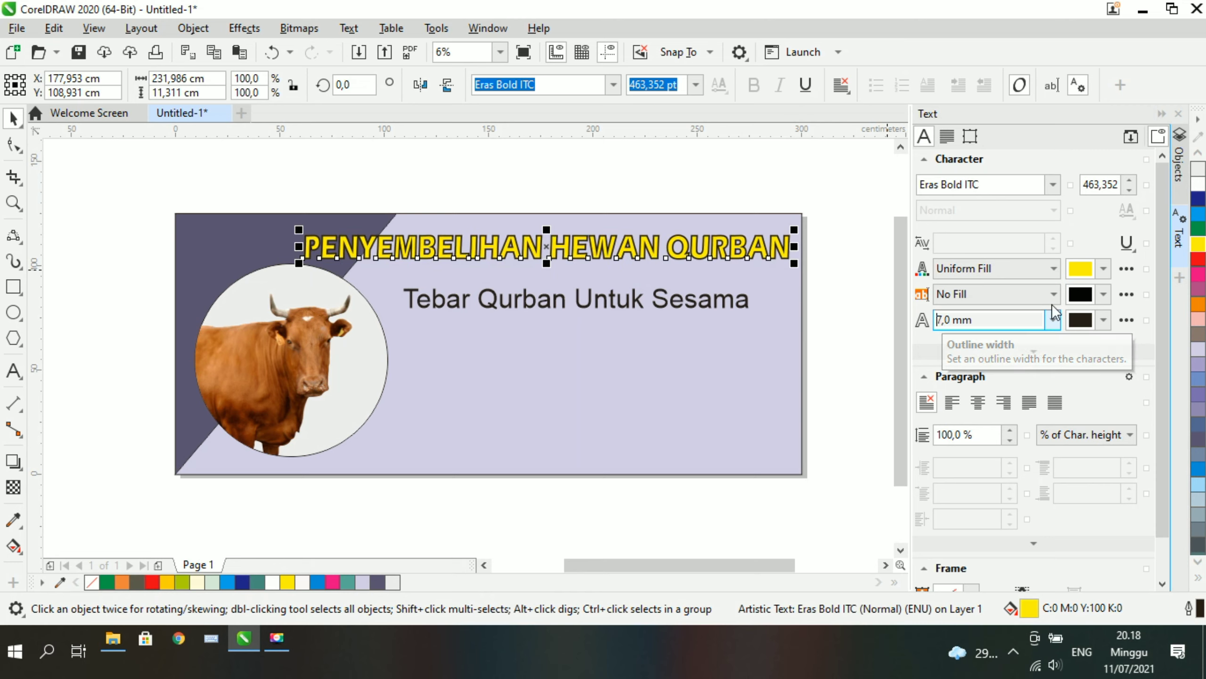
{"action": "left_click", "coordinate": [1052, 320]}
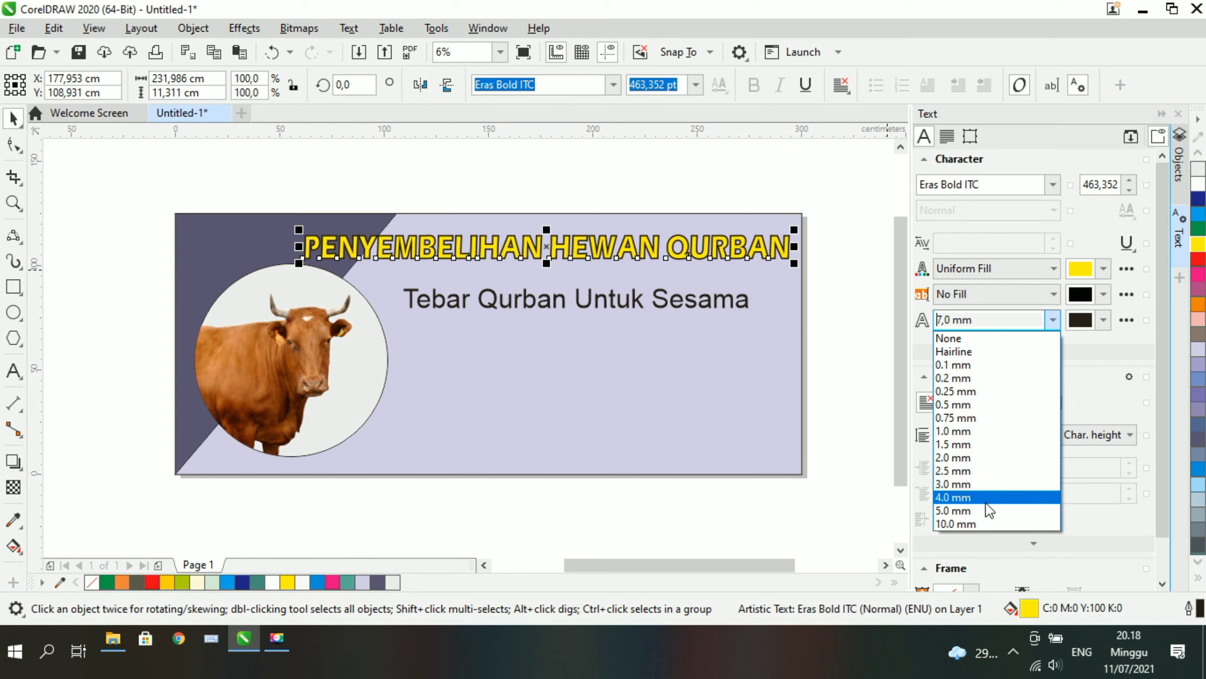
{"action": "left_click", "coordinate": [964, 509]}
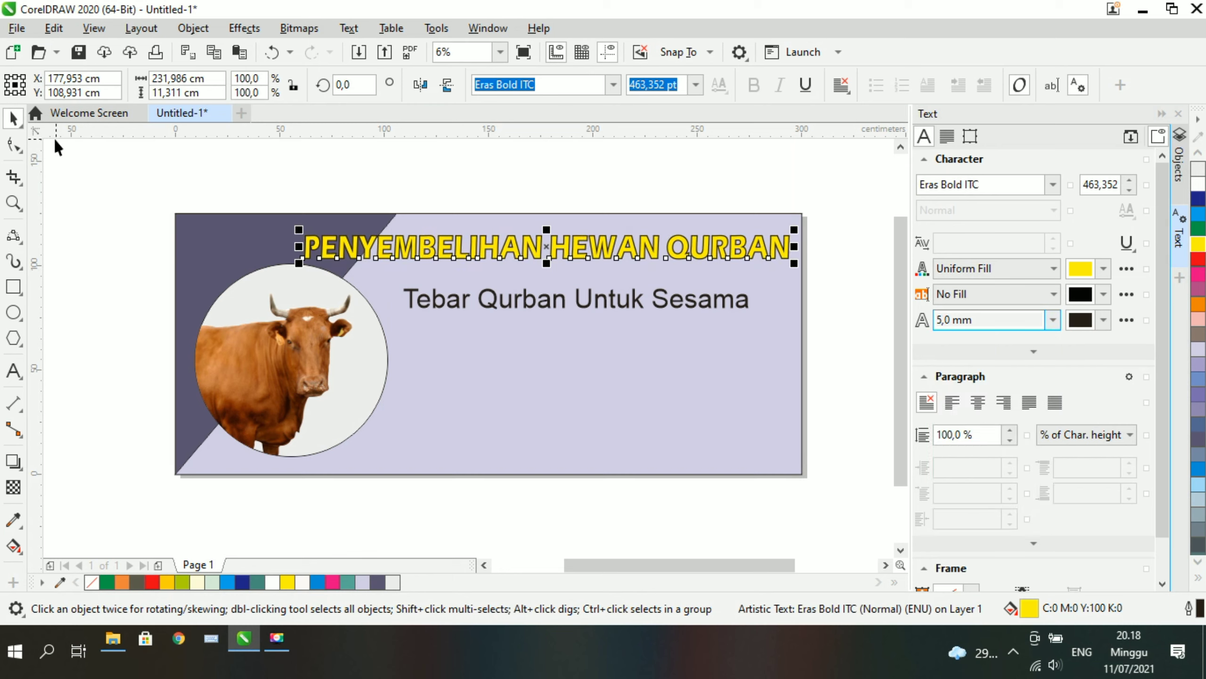
{"action": "left_click", "coordinate": [482, 178]}
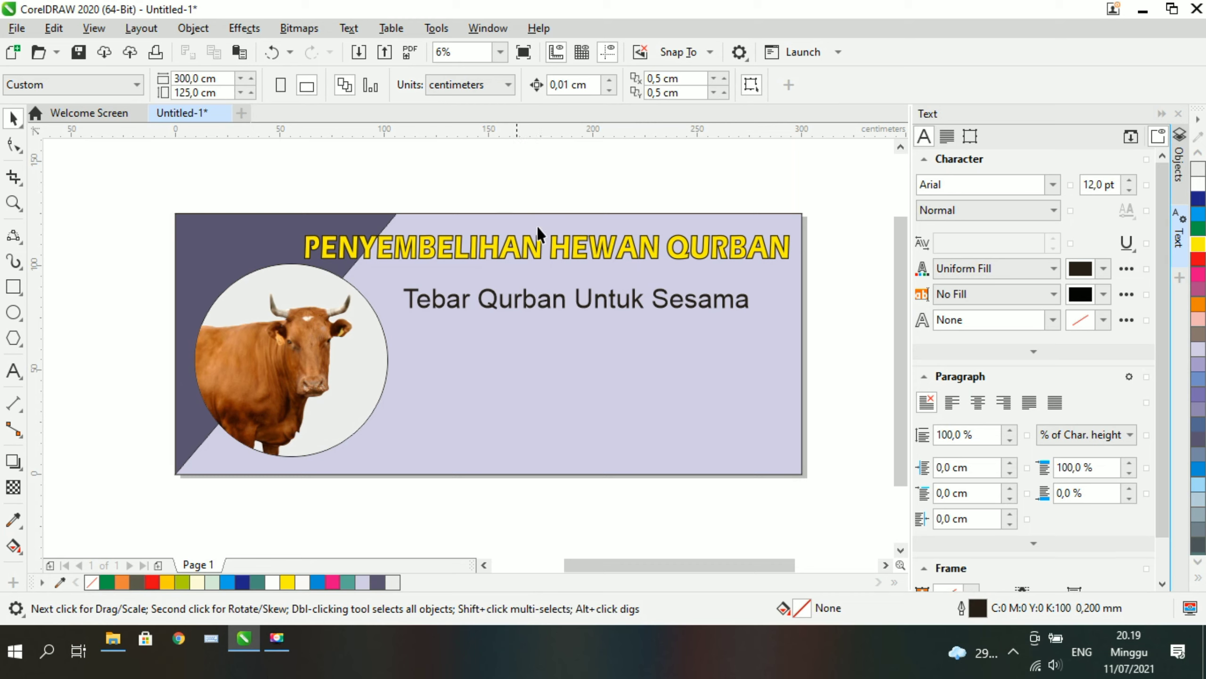
Shift the "Tebar Qurban Untuk Sesama" text slightly so it sits balanced beneath the heading
{"action": "left_click", "coordinate": [617, 307]}
{"action": "left_click_drag", "start_coordinate": [616, 307], "coordinate": [609, 299]}
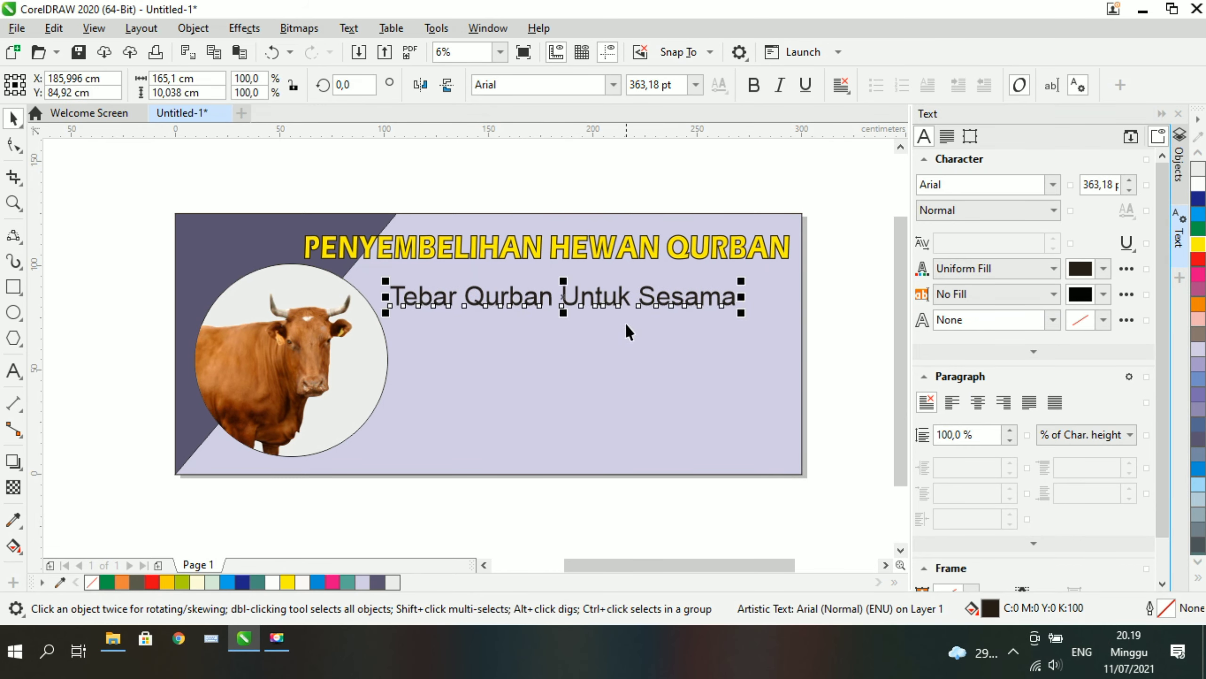
{"action": "left_click", "coordinate": [821, 291]}
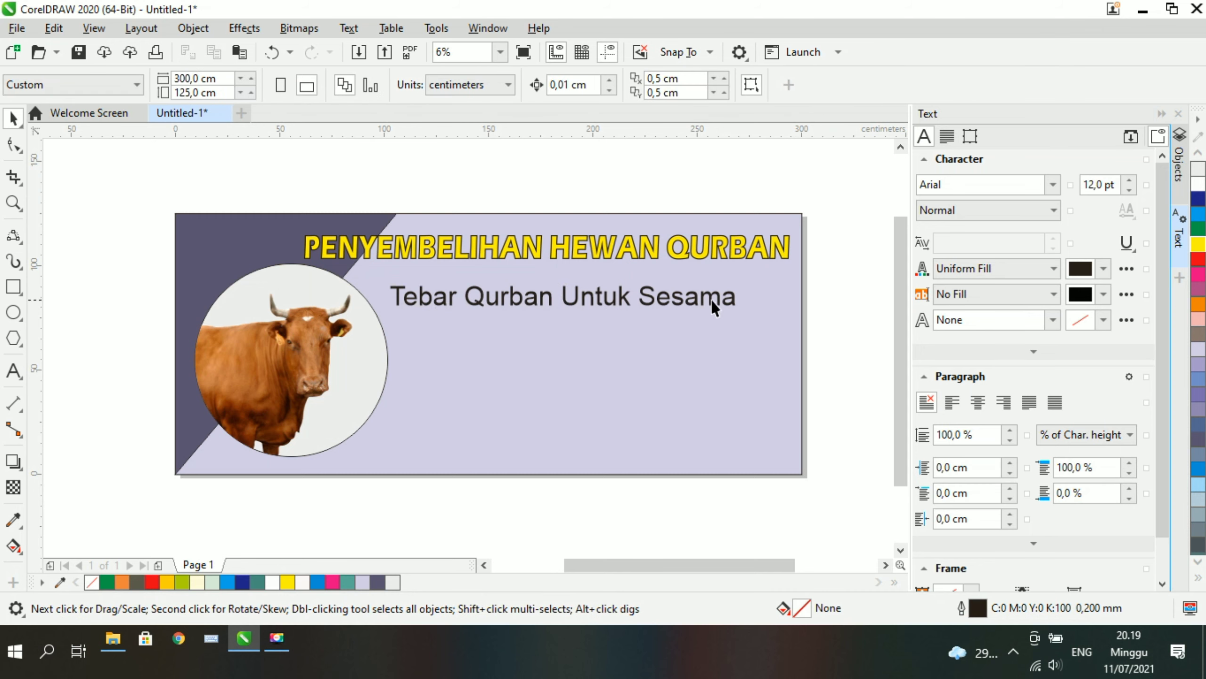
{"action": "left_click", "coordinate": [693, 299]}
{"action": "left_click", "coordinate": [695, 298]}
{"action": "left_click_drag", "start_coordinate": [695, 298], "coordinate": [706, 298]}
{"action": "left_click", "coordinate": [849, 325]}
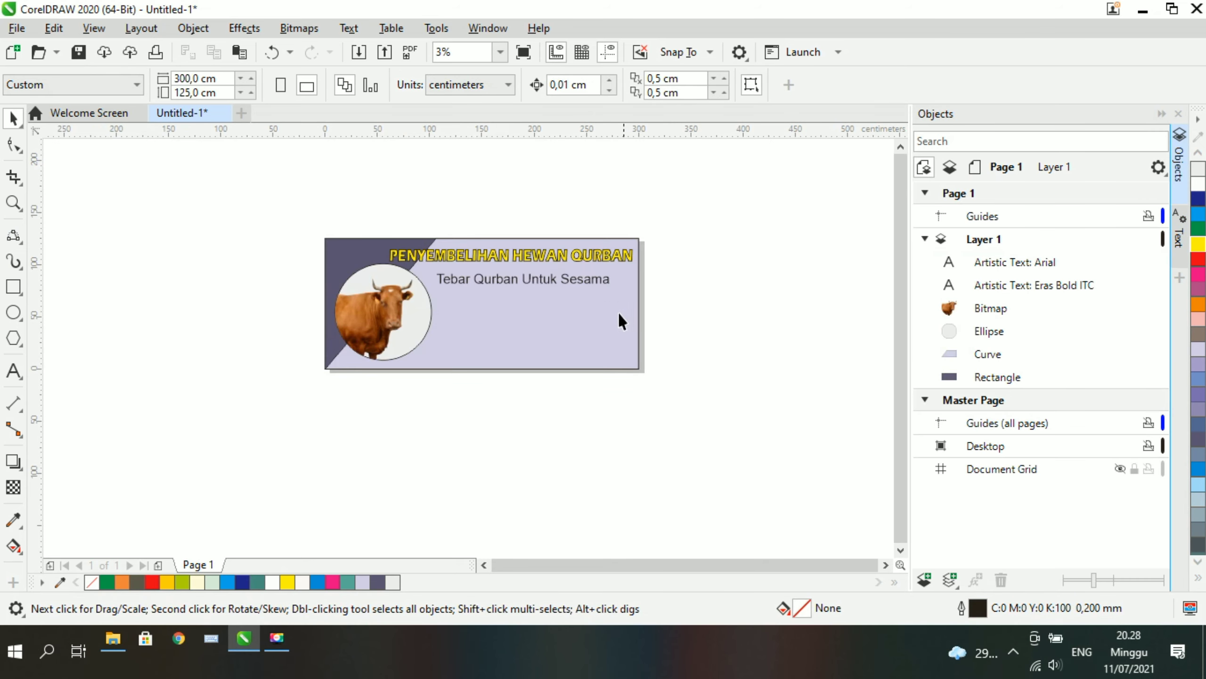
Duplicate the slanted lavender curve in place and put the copy next to the original in the stacking order, behind the circle
{"action": "scroll", "coordinate": [618, 311], "scroll_direction": "up", "scroll_amount": 1}
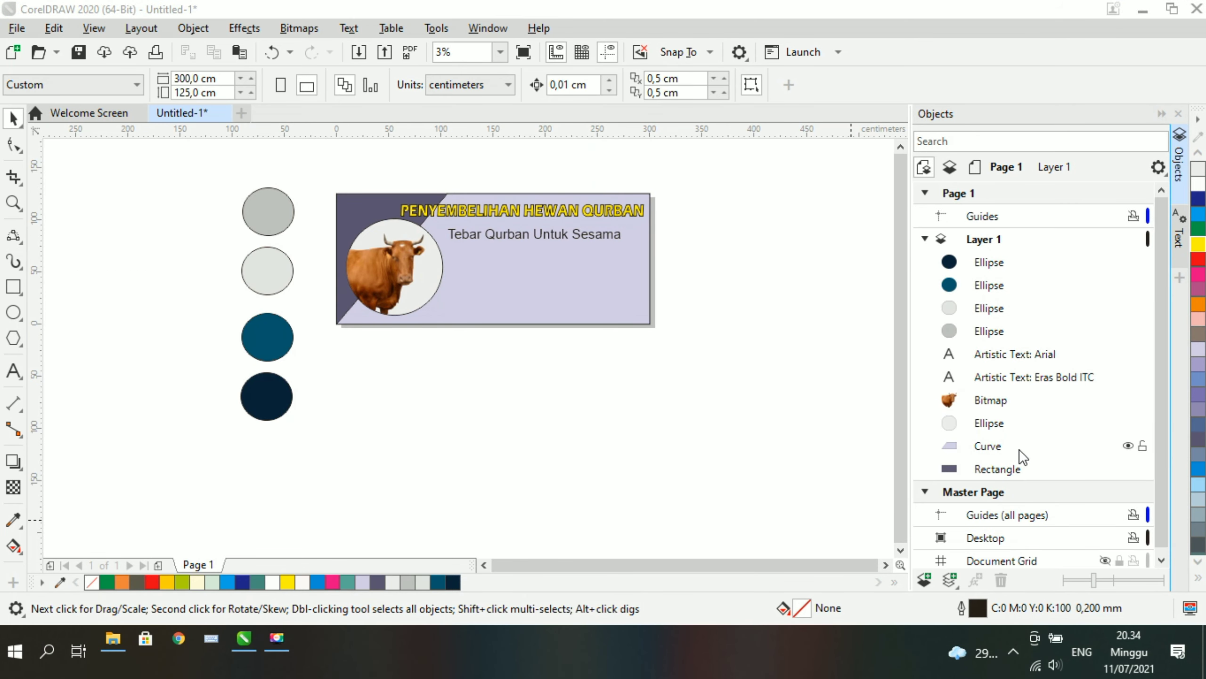
{"action": "left_click", "coordinate": [1018, 449]}
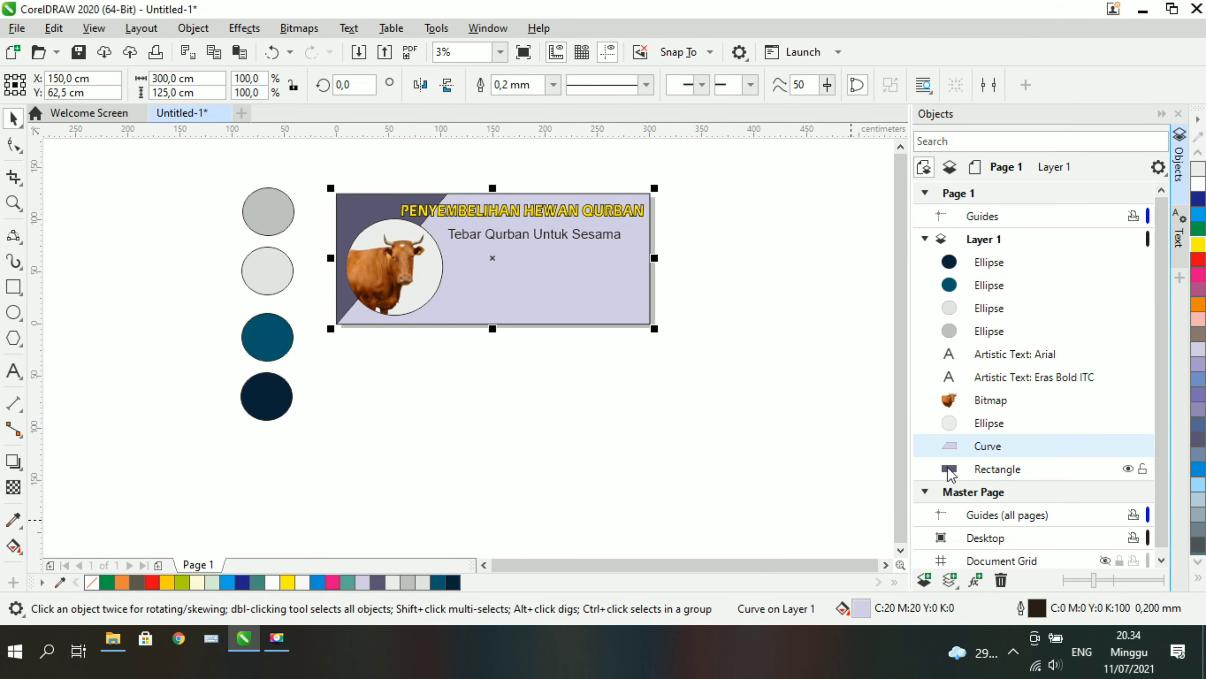
{"action": "key", "text": "ctrl+c"}
{"action": "key", "text": "ctrl+v"}
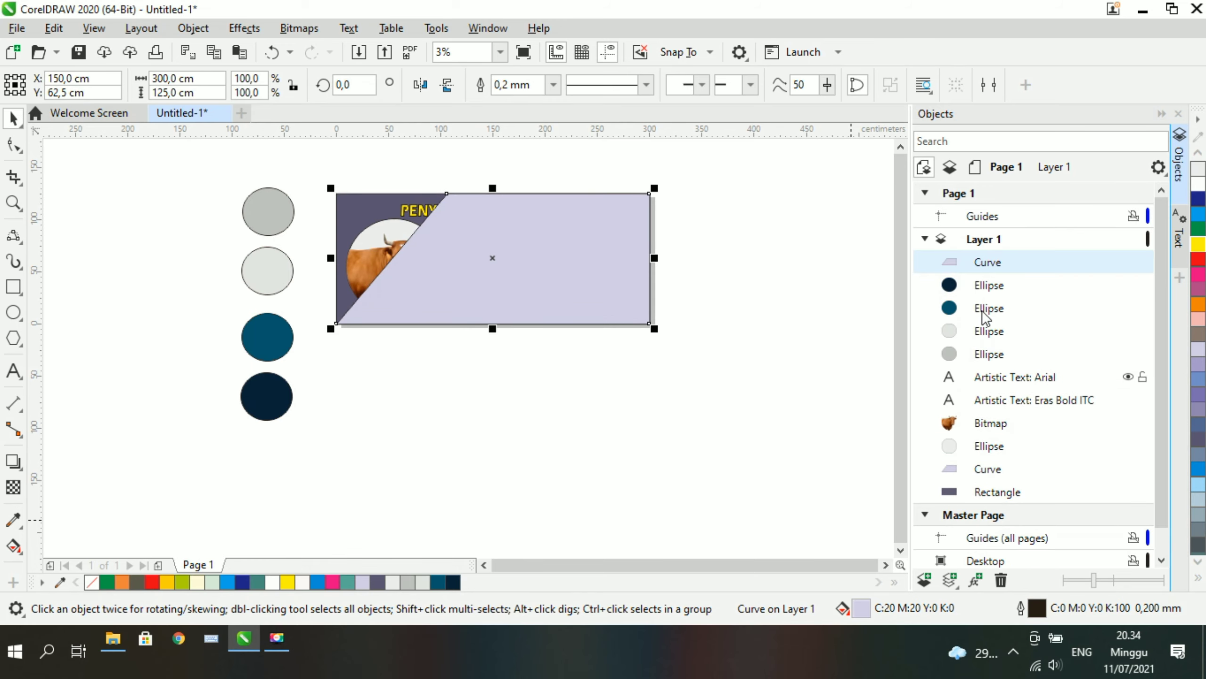
{"action": "left_click_drag", "start_coordinate": [988, 265], "coordinate": [988, 460]}
{"action": "left_click", "coordinate": [798, 436]}
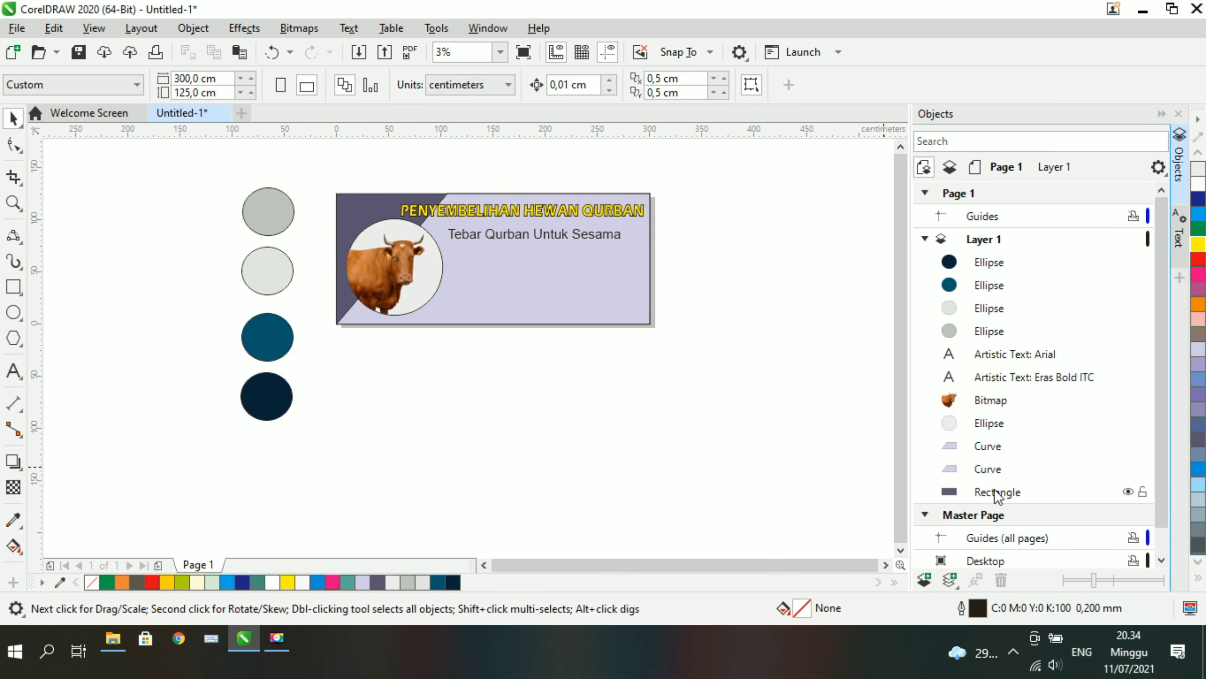
Fill the front slanted curve with the light grey sampled from the second circle beside the banner
{"action": "left_click", "coordinate": [1001, 470]}
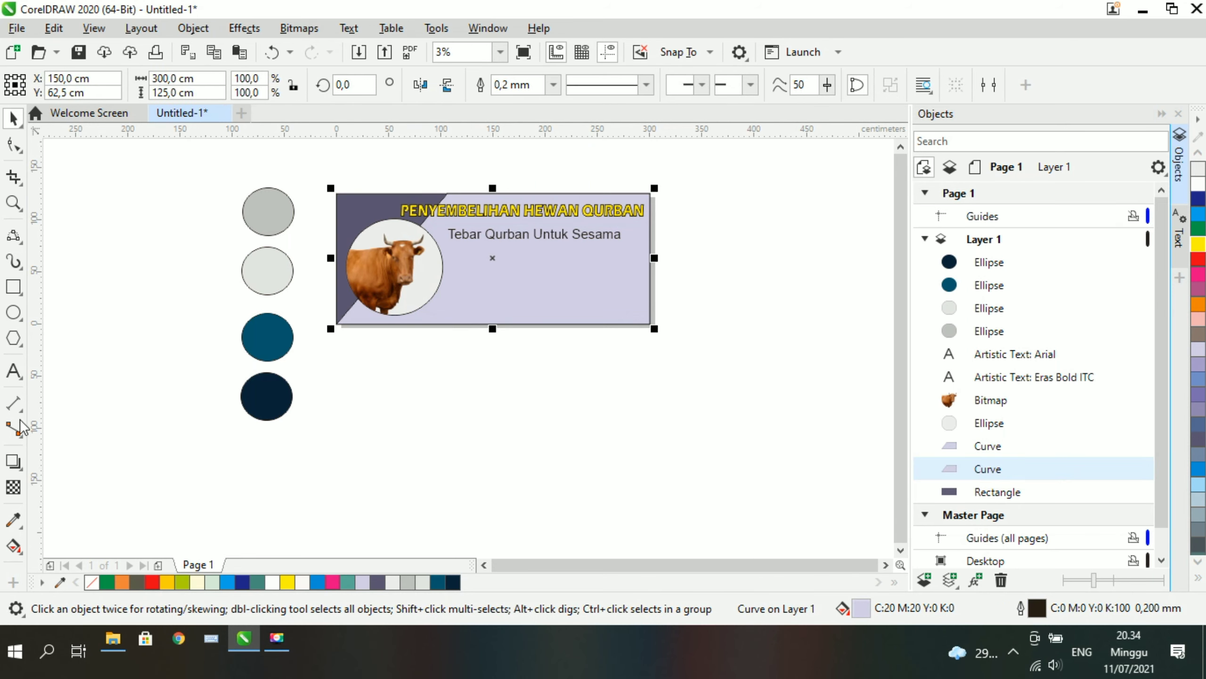
{"action": "left_click", "coordinate": [13, 521]}
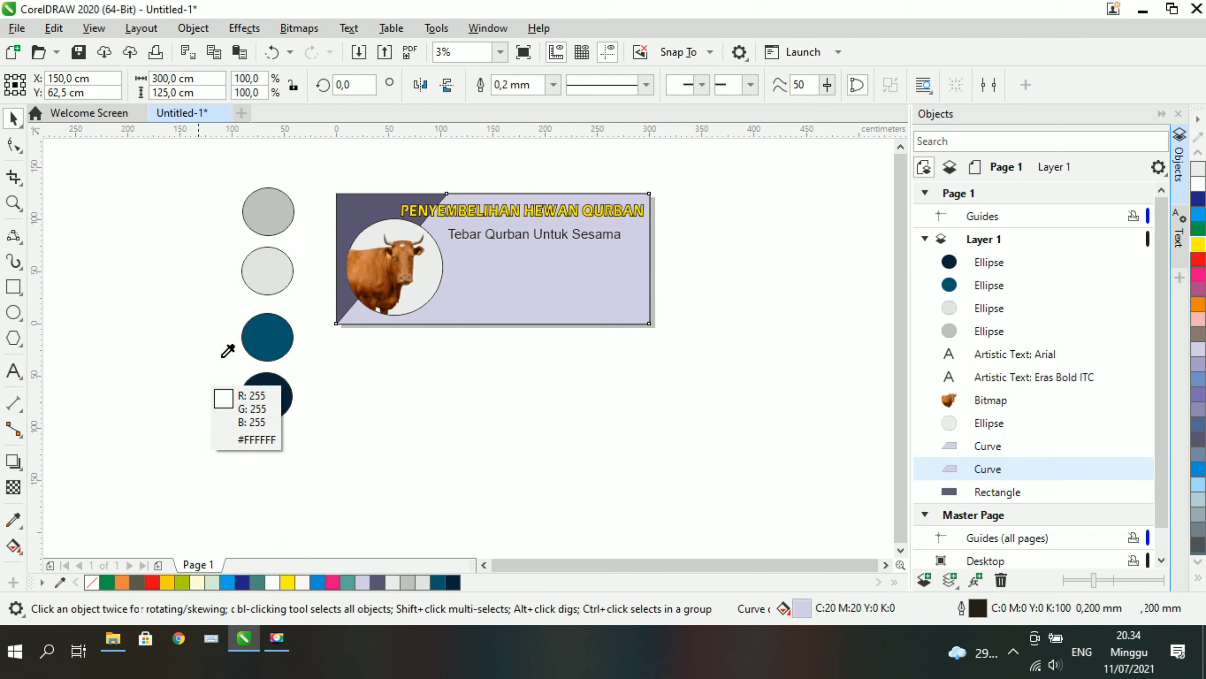
{"action": "left_click", "coordinate": [269, 270]}
{"action": "left_click", "coordinate": [529, 279]}
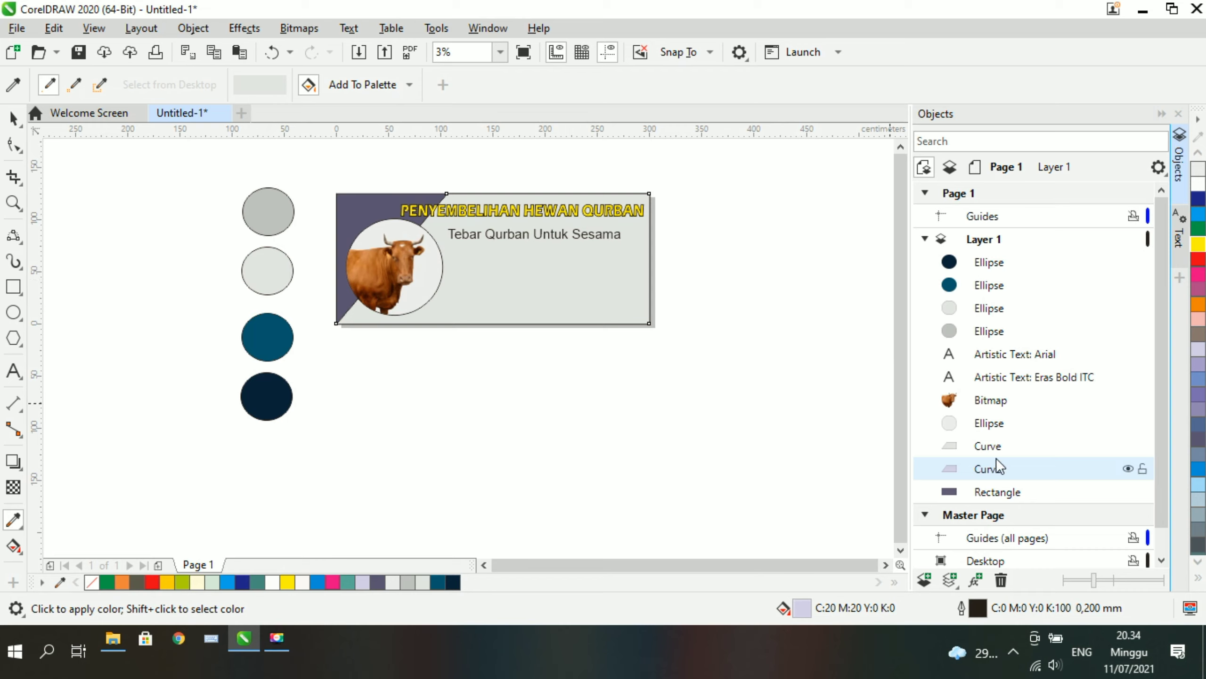
Bring the lavender curve in front of the light grey one and fill it with the darker grey (R191 G193 B190) sampled from the uppermost circle
{"action": "left_click_drag", "start_coordinate": [996, 458], "coordinate": [996, 445]}
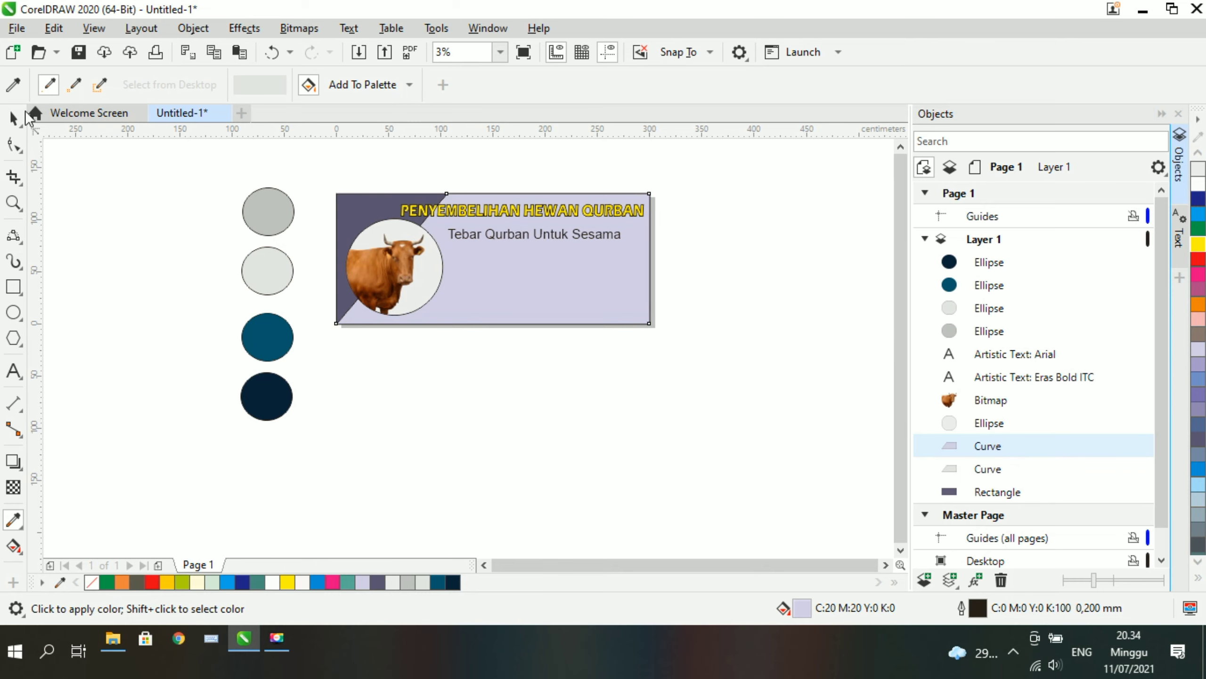
{"action": "left_click", "coordinate": [271, 209]}
{"action": "left_click", "coordinate": [526, 275]}
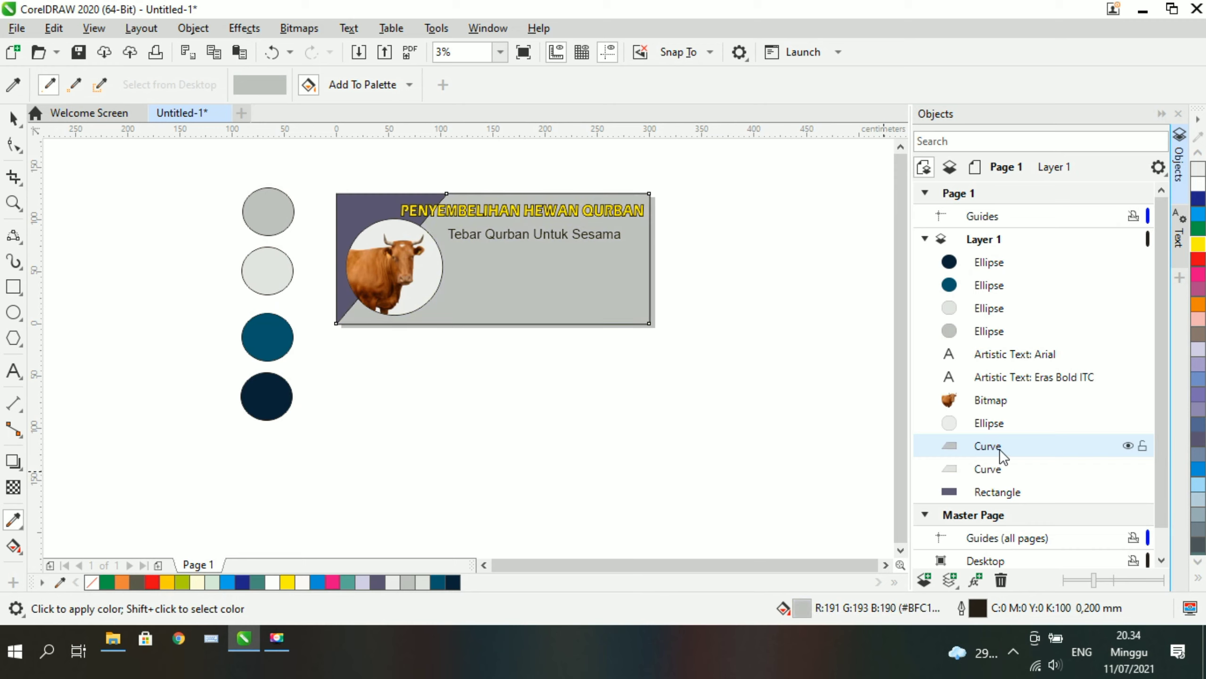
Apply a vertical fountain transparency at 90° to the darker grey curve, opaque at the upper edge and fading out before the middle
{"action": "left_click", "coordinate": [13, 487]}
{"action": "left_click", "coordinate": [67, 84]}
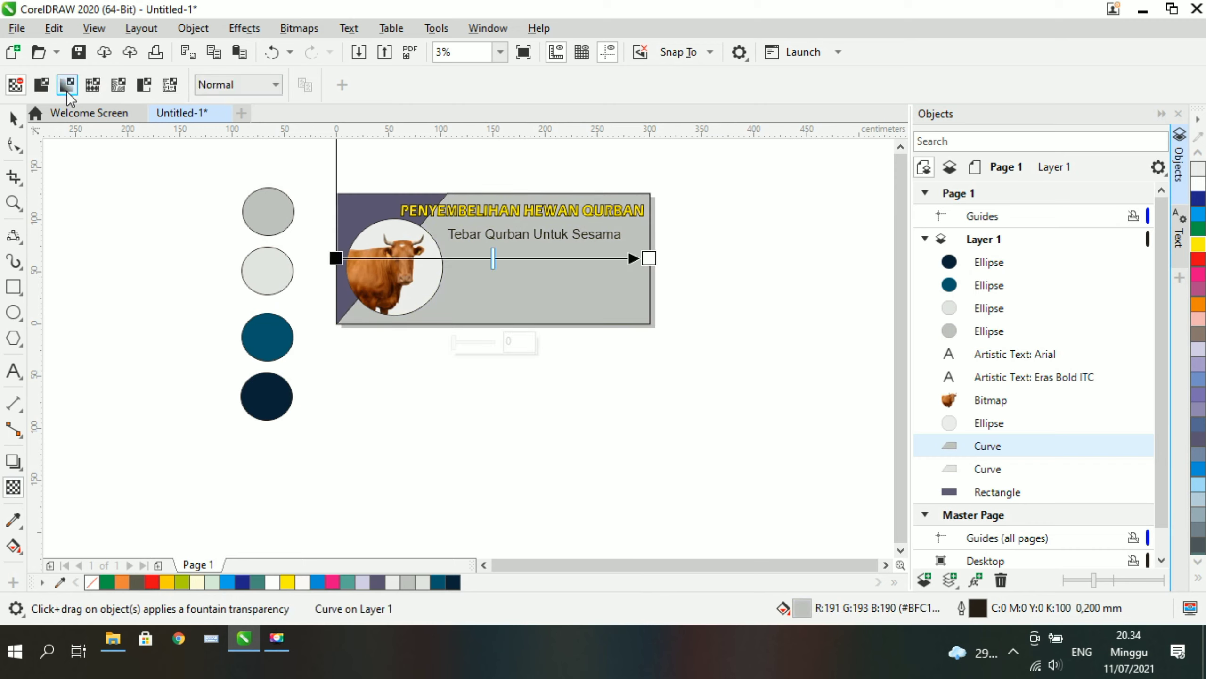
{"action": "left_click_drag", "start_coordinate": [649, 259], "coordinate": [565, 186]}
{"action": "left_click_drag", "start_coordinate": [336, 260], "coordinate": [569, 382]}
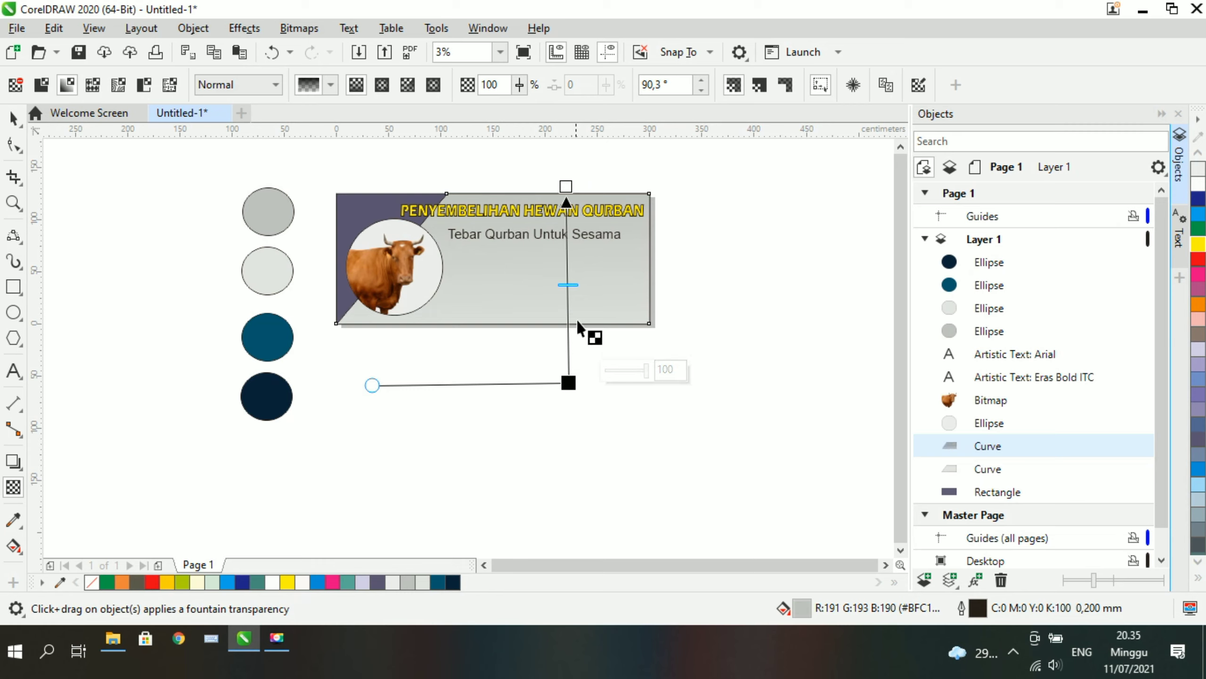
{"action": "left_click_drag", "start_coordinate": [565, 186], "coordinate": [525, 175]}
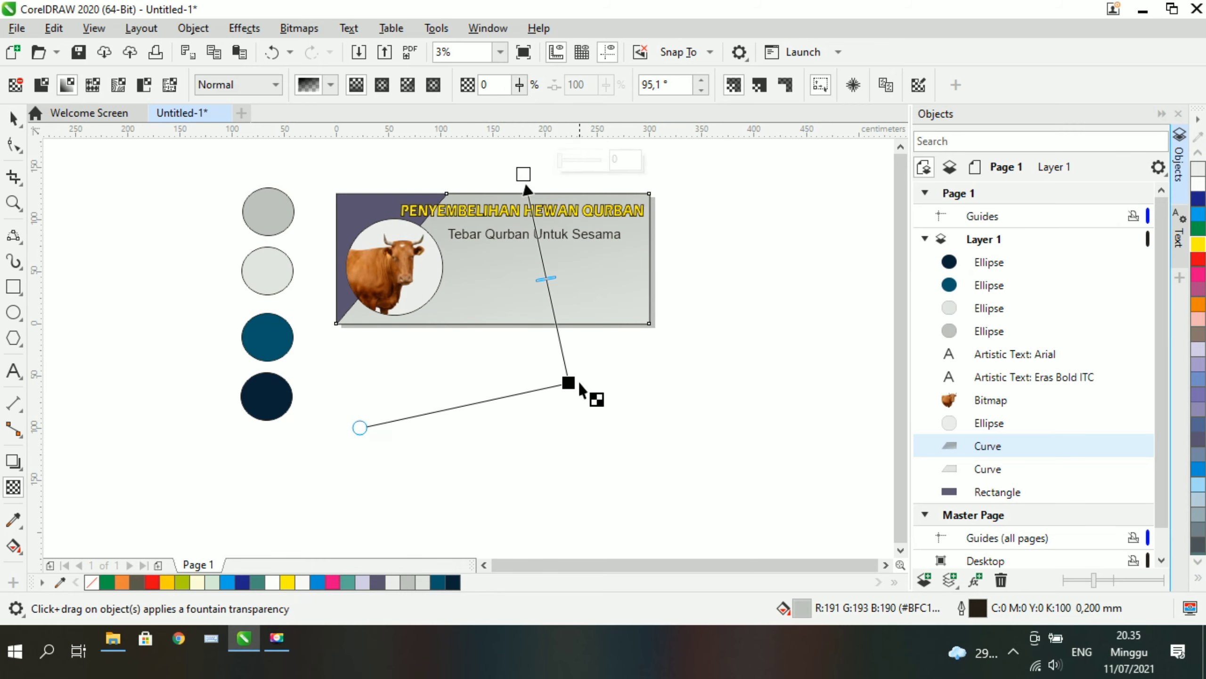
{"action": "left_click_drag", "start_coordinate": [568, 382], "coordinate": [524, 245]}
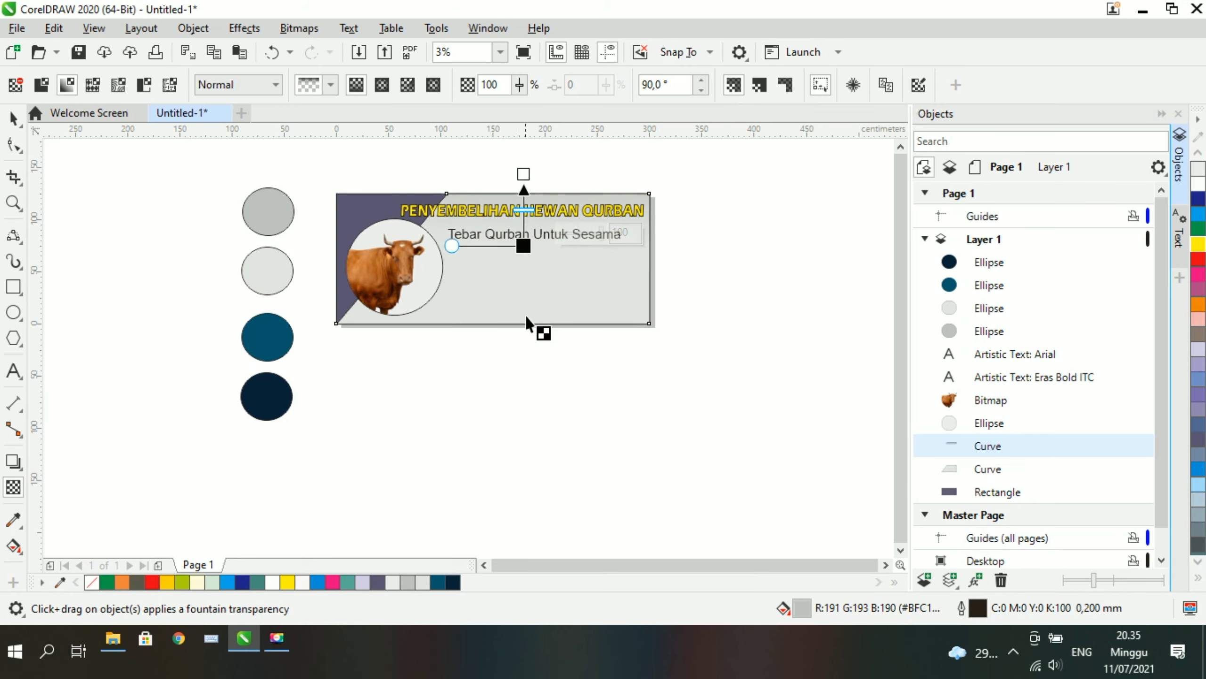
{"action": "left_click", "coordinate": [12, 117]}
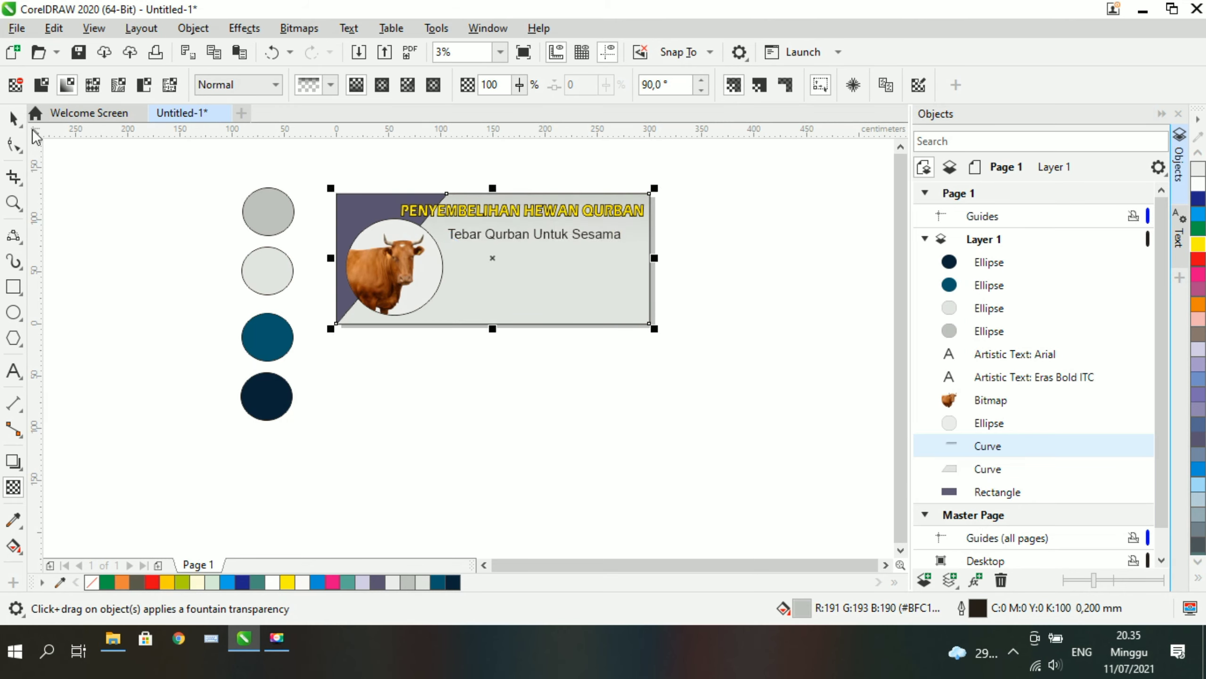
{"action": "left_click", "coordinate": [502, 399]}
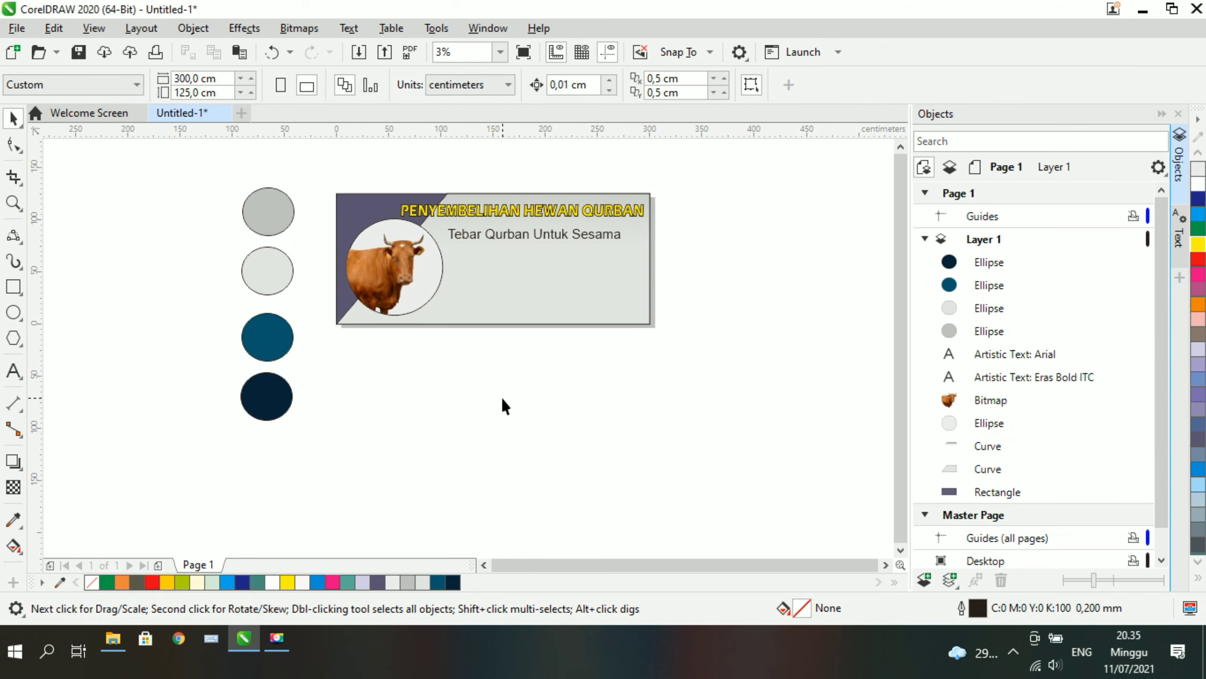
Duplicate the dark purple-grey background rectangle in place and put the copy directly above the original in the stacking order, behind both curves
{"action": "left_click", "coordinate": [1053, 492]}
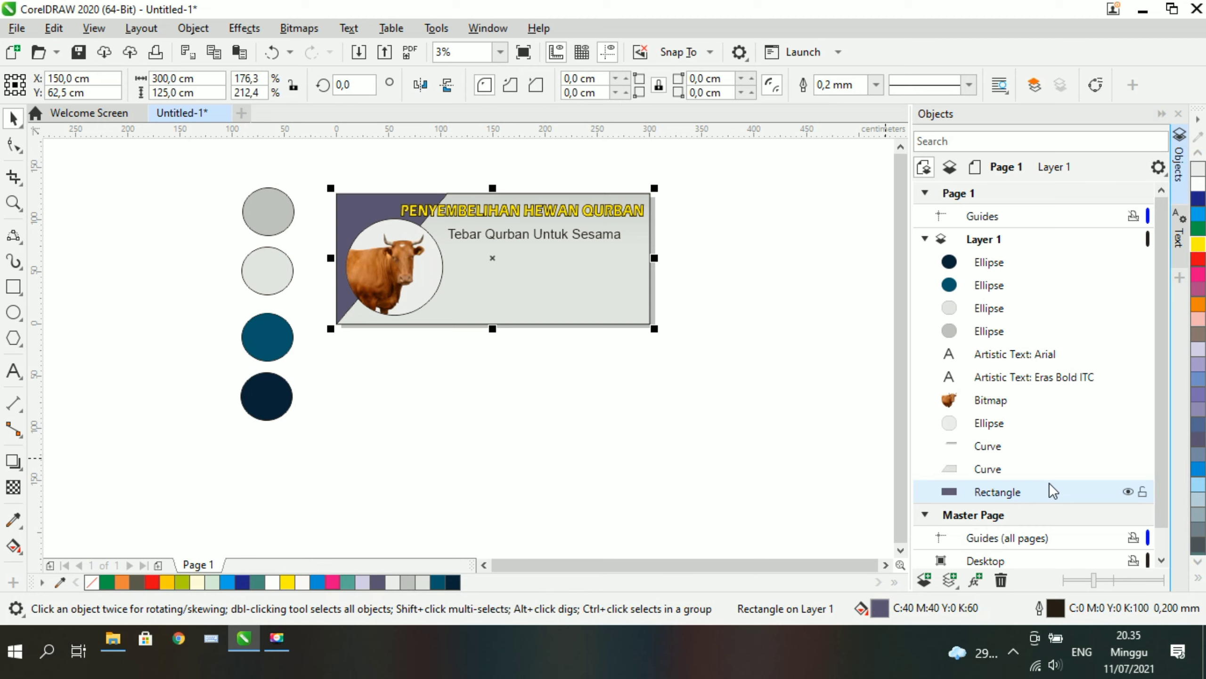
{"action": "key", "text": "ctrl+c"}
{"action": "key", "text": "ctrl+v"}
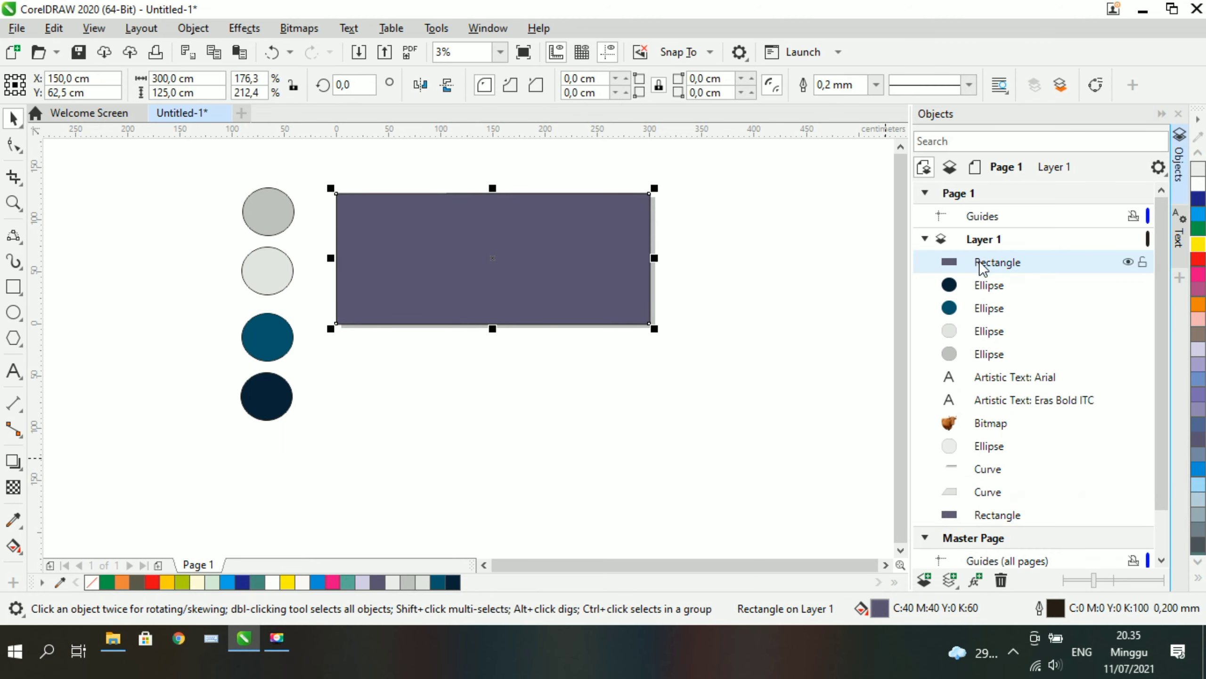
{"action": "left_click_drag", "start_coordinate": [980, 263], "coordinate": [995, 509]}
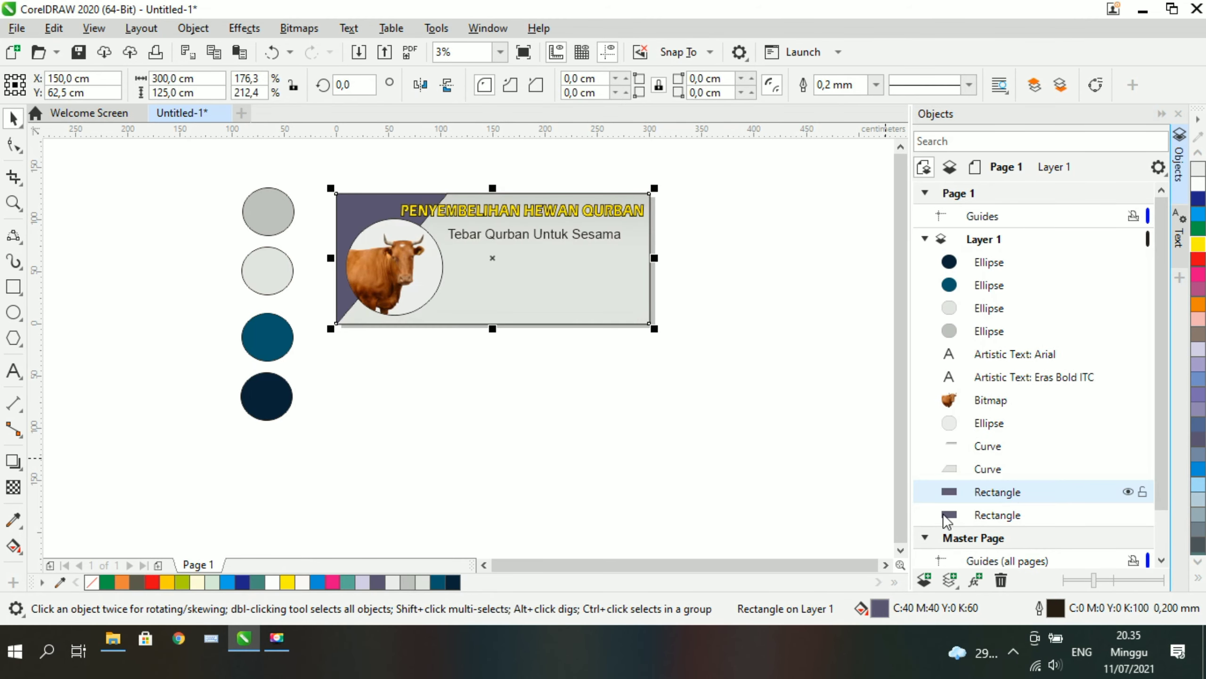
{"action": "left_click", "coordinate": [698, 493]}
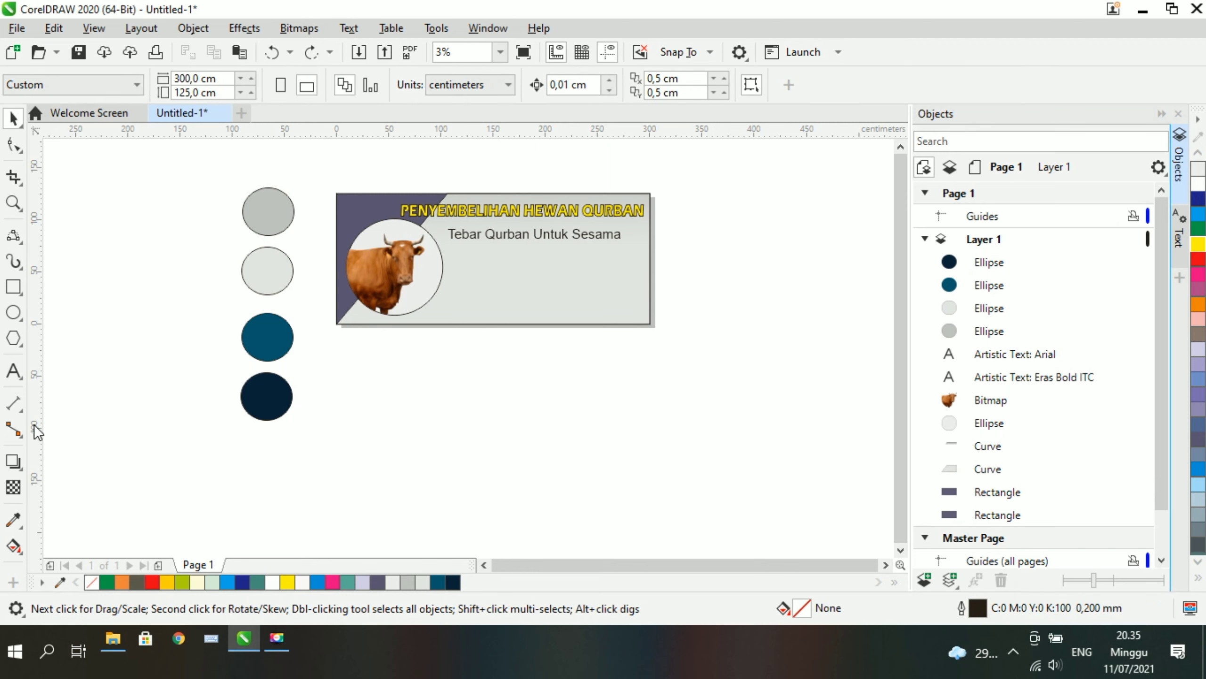
Fill the upper background rectangle with the teal (R0 G82 B106) sampled from the third circle and delete the purple-grey rectangle beneath it
{"action": "left_click", "coordinate": [13, 520]}
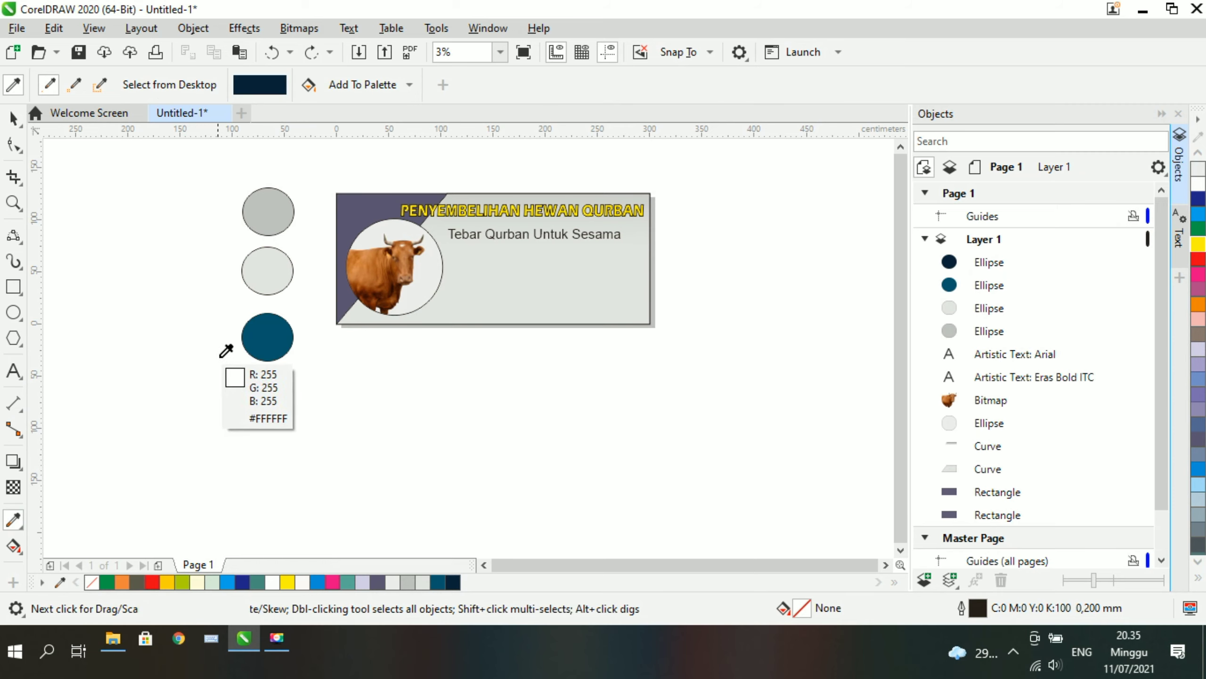
{"action": "left_click", "coordinate": [280, 331]}
{"action": "left_click", "coordinate": [353, 208]}
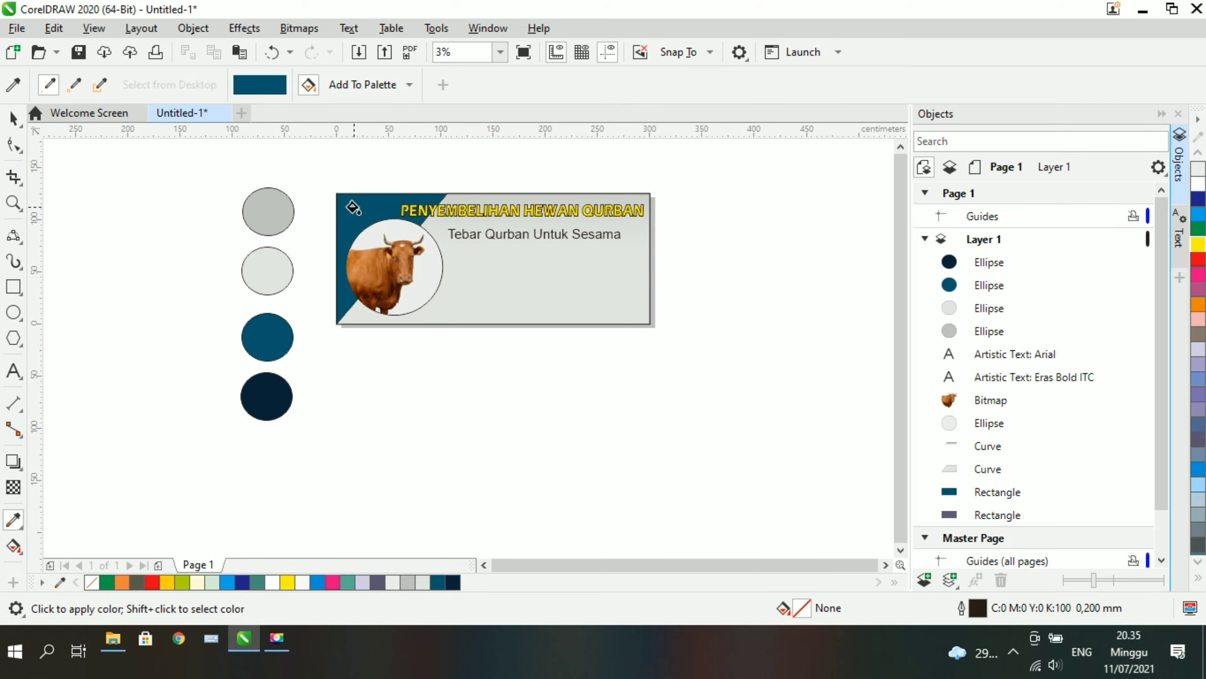
{"action": "left_click", "coordinate": [970, 516]}
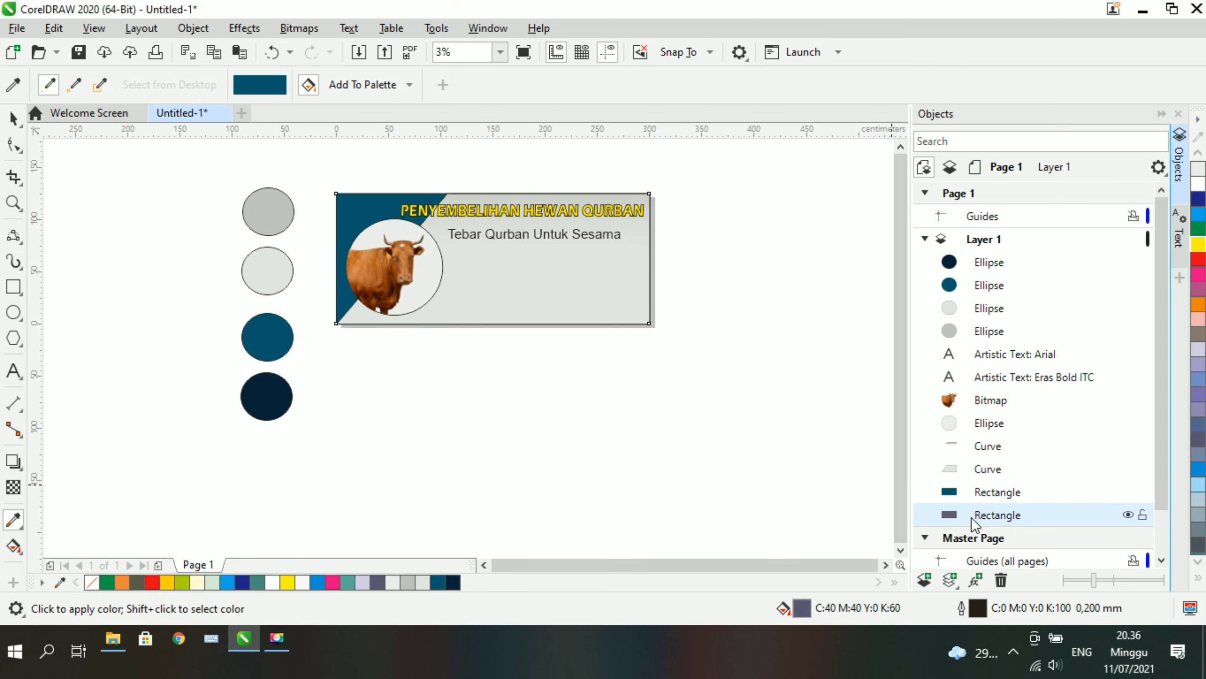
{"action": "key", "text": "Delete"}
Apply a 135° fountain transparency to the teal rectangle, opaque just outside the banner's upper-left corner and fading out beyond its lower-right corner
{"action": "left_click", "coordinate": [13, 487]}
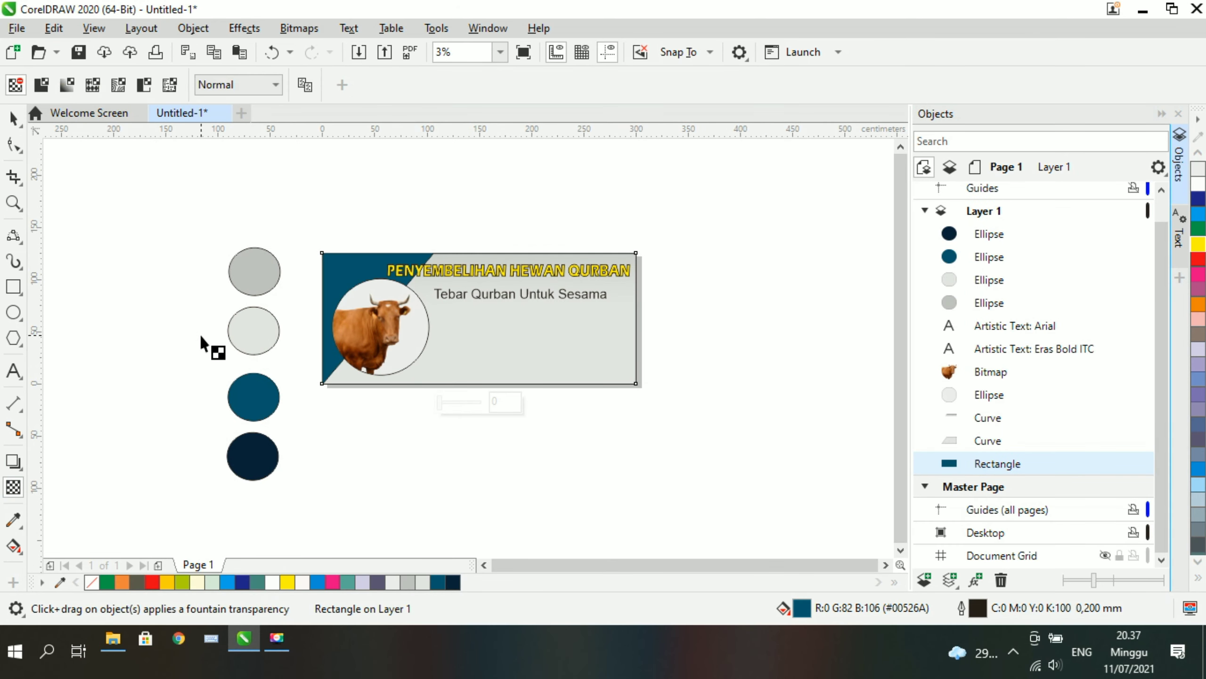
{"action": "left_click", "coordinate": [67, 84]}
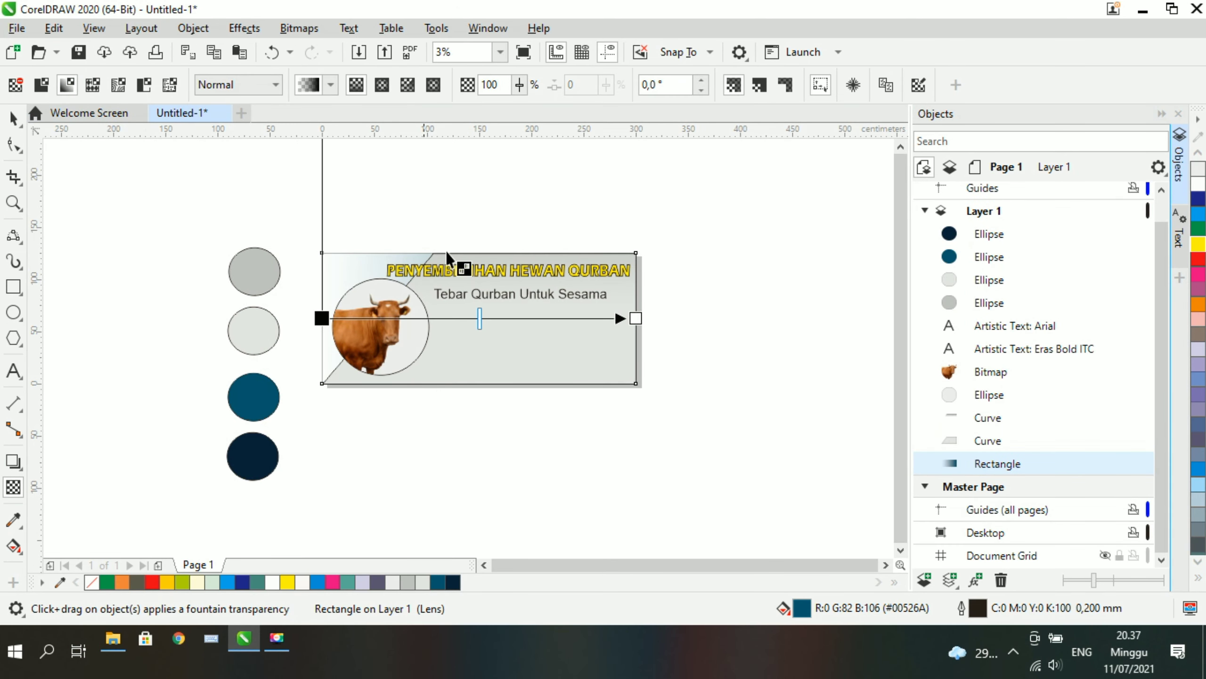
{"action": "left_click_drag", "start_coordinate": [627, 314], "coordinate": [309, 240]}
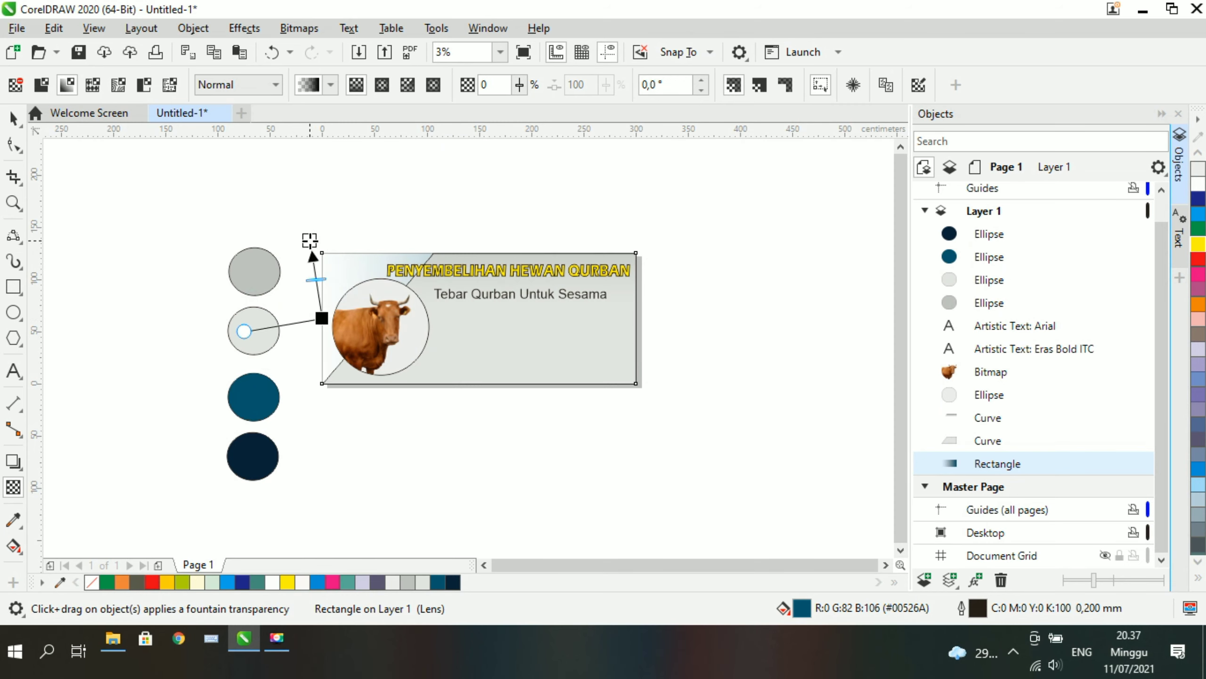
{"action": "left_click_drag", "start_coordinate": [322, 317], "coordinate": [627, 376]}
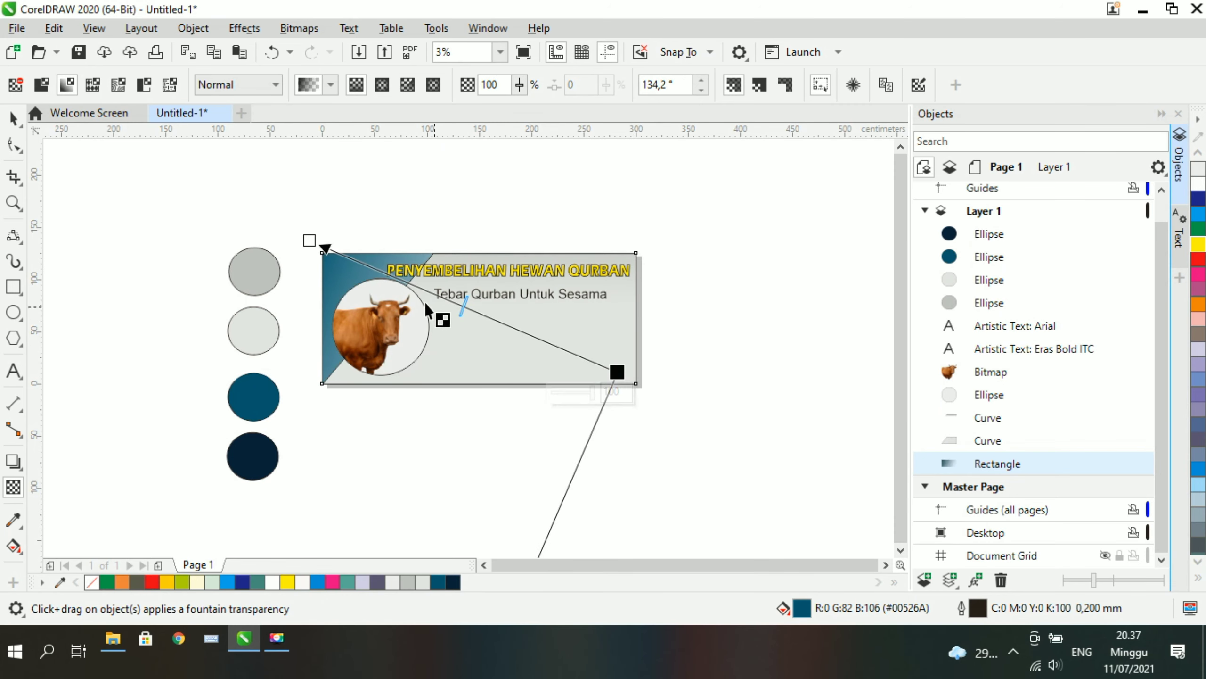
{"action": "left_click_drag", "start_coordinate": [469, 307], "coordinate": [522, 328]}
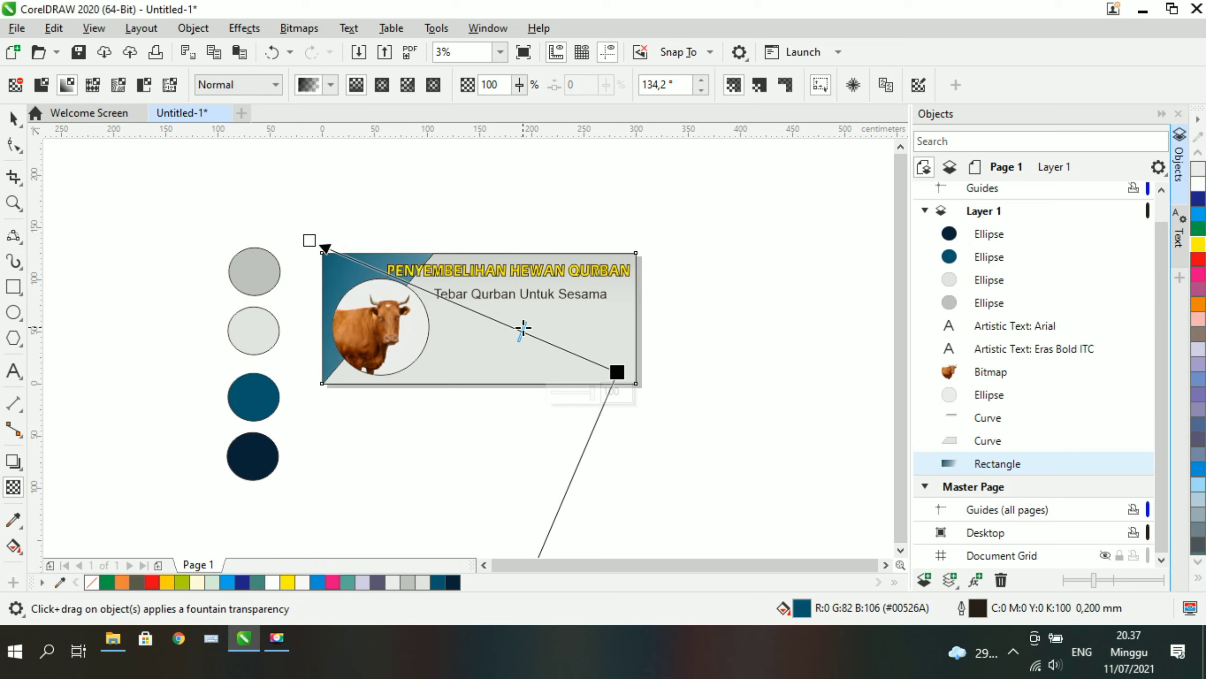
{"action": "left_click_drag", "start_coordinate": [617, 372], "coordinate": [701, 404]}
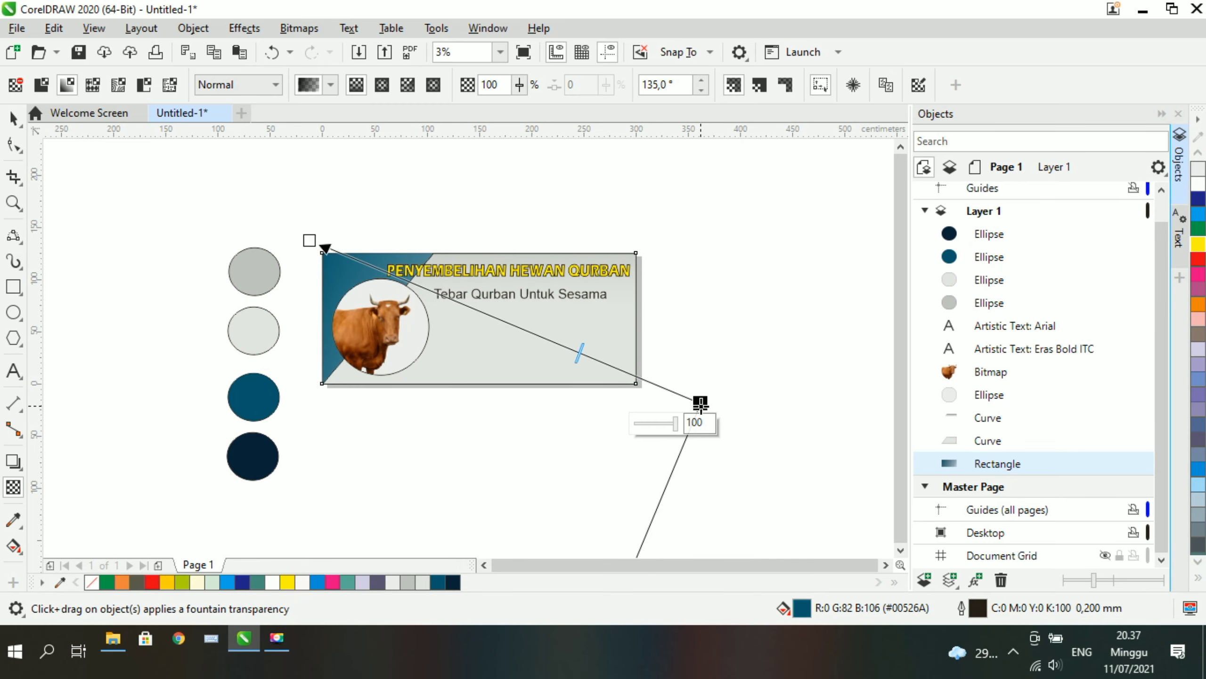
{"action": "left_click", "coordinate": [14, 118]}
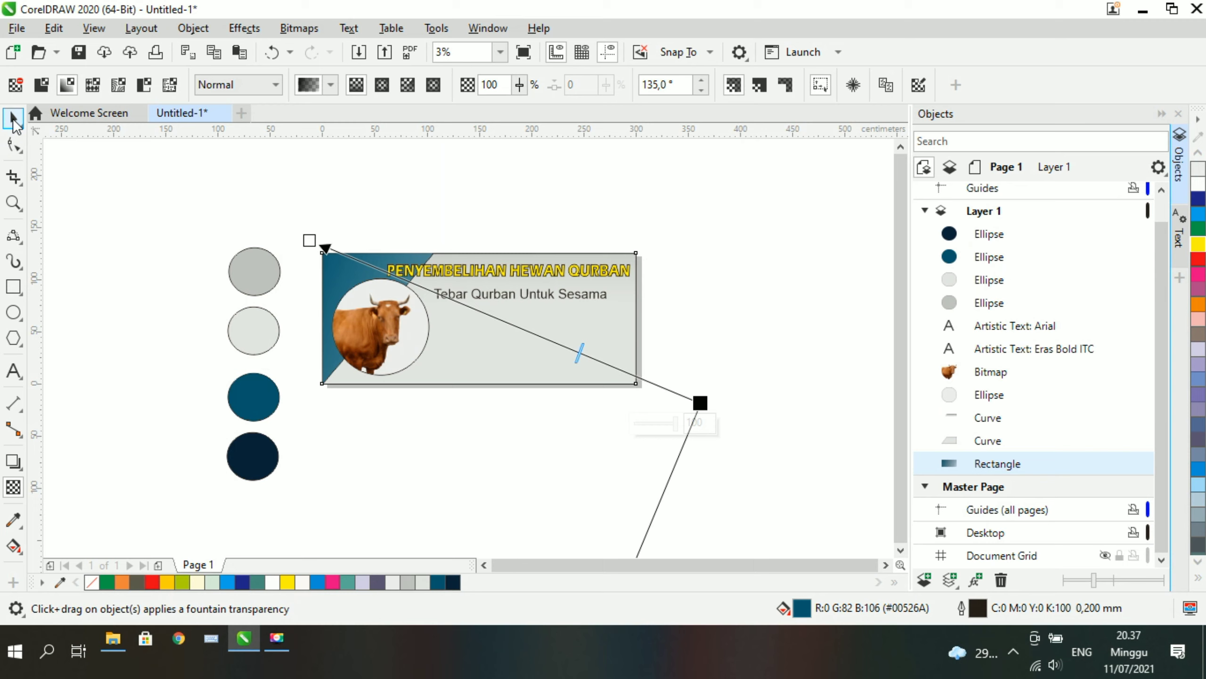
{"action": "left_click", "coordinate": [400, 428]}
Place the mosque silhouette PNG from the Qurban folder on the banner's lower edge, scaled to about 90 × 43 cm
{"action": "scroll", "coordinate": [459, 317], "scroll_direction": "up", "scroll_amount": 3}
{"action": "scroll", "coordinate": [413, 280], "scroll_direction": "down", "scroll_amount": 2}
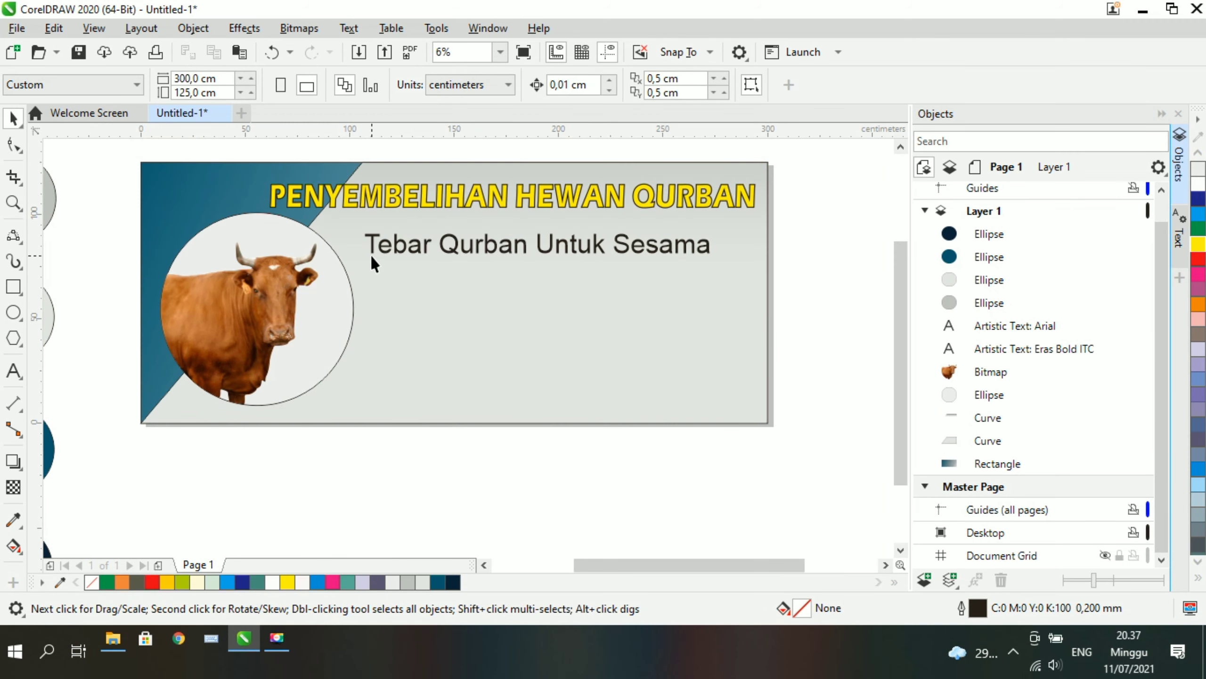
{"action": "scroll", "coordinate": [369, 253], "scroll_direction": "down", "scroll_amount": 2}
{"action": "mouse_move", "coordinate": [113, 638]}
{"action": "left_click", "coordinate": [258, 582]}
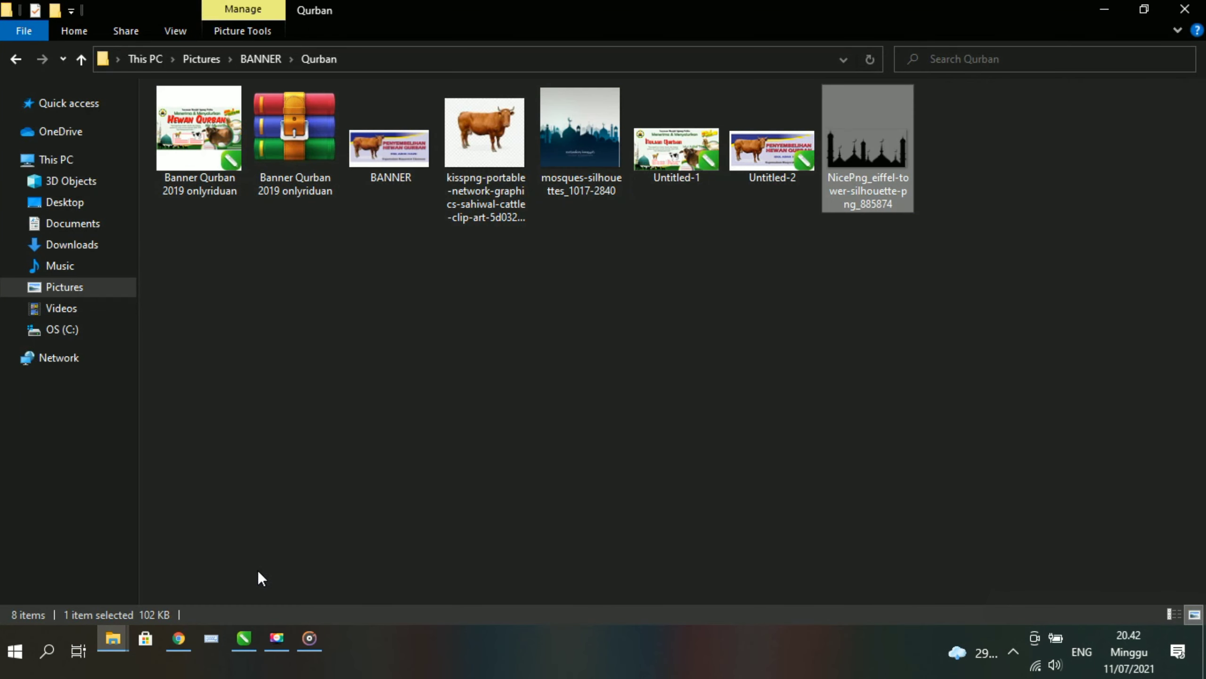
{"action": "left_click_drag", "start_coordinate": [864, 160], "coordinate": [547, 363]}
{"action": "scroll", "coordinate": [514, 344], "scroll_direction": "up", "scroll_amount": 2}
{"action": "scroll", "coordinate": [374, 260], "scroll_direction": "down", "scroll_amount": 1}
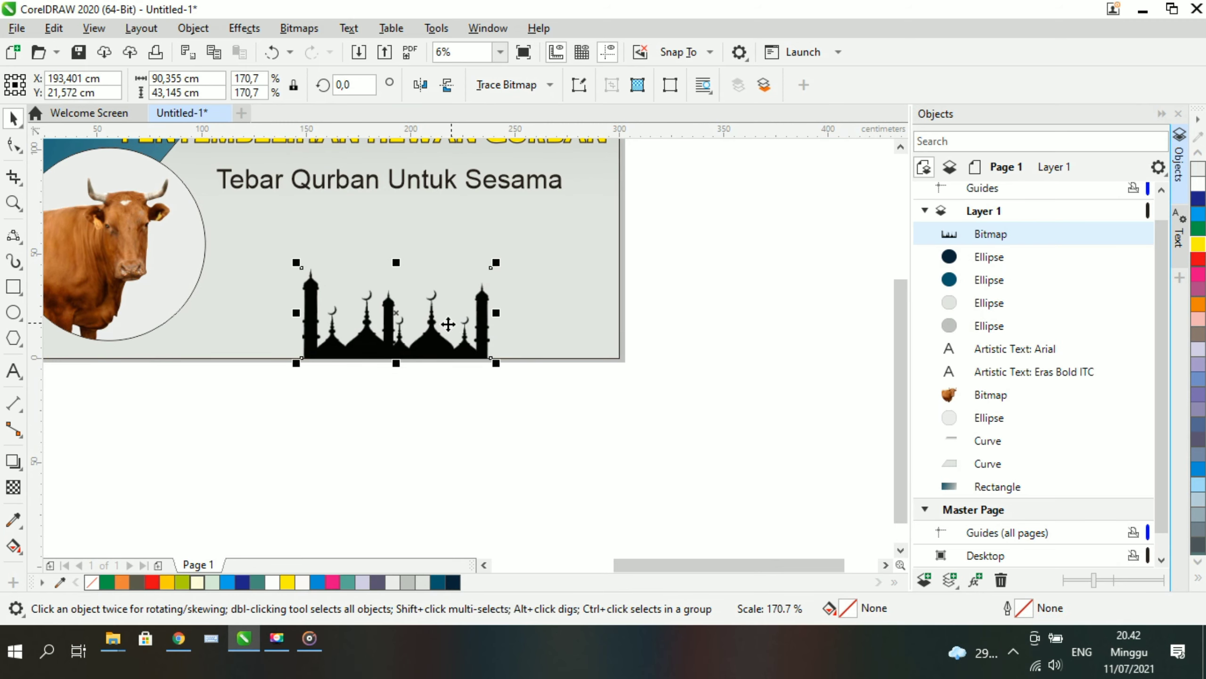
Move the mosque silhouette flush into the banner's lower-right corner, with its base resting on the lower edge
{"action": "left_click_drag", "start_coordinate": [448, 325], "coordinate": [578, 330]}
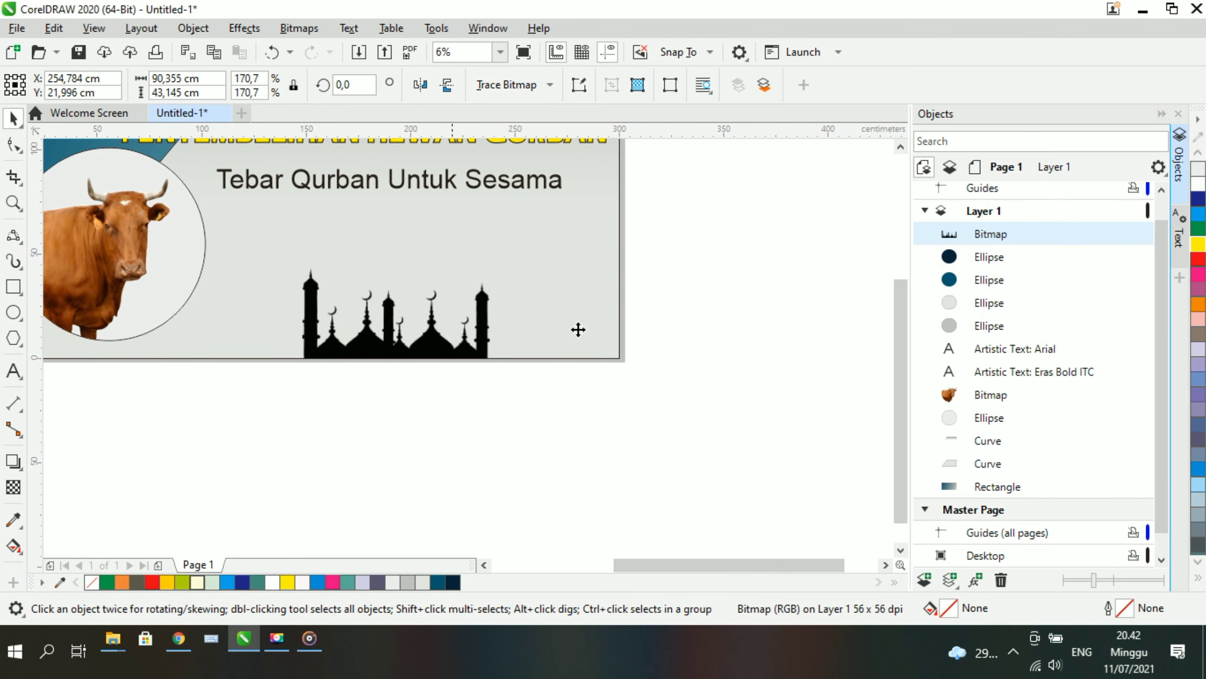
{"action": "scroll", "coordinate": [493, 332], "scroll_direction": "up", "scroll_amount": 5}
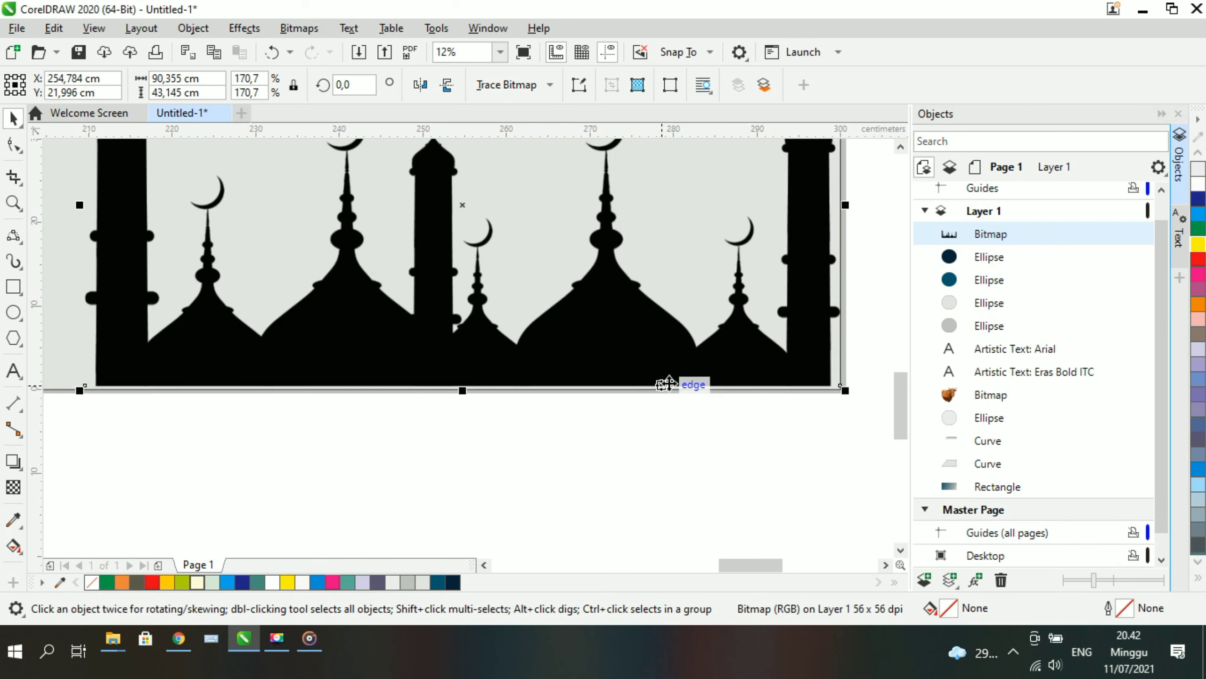
{"action": "scroll", "coordinate": [842, 398], "scroll_direction": "up", "scroll_amount": 3}
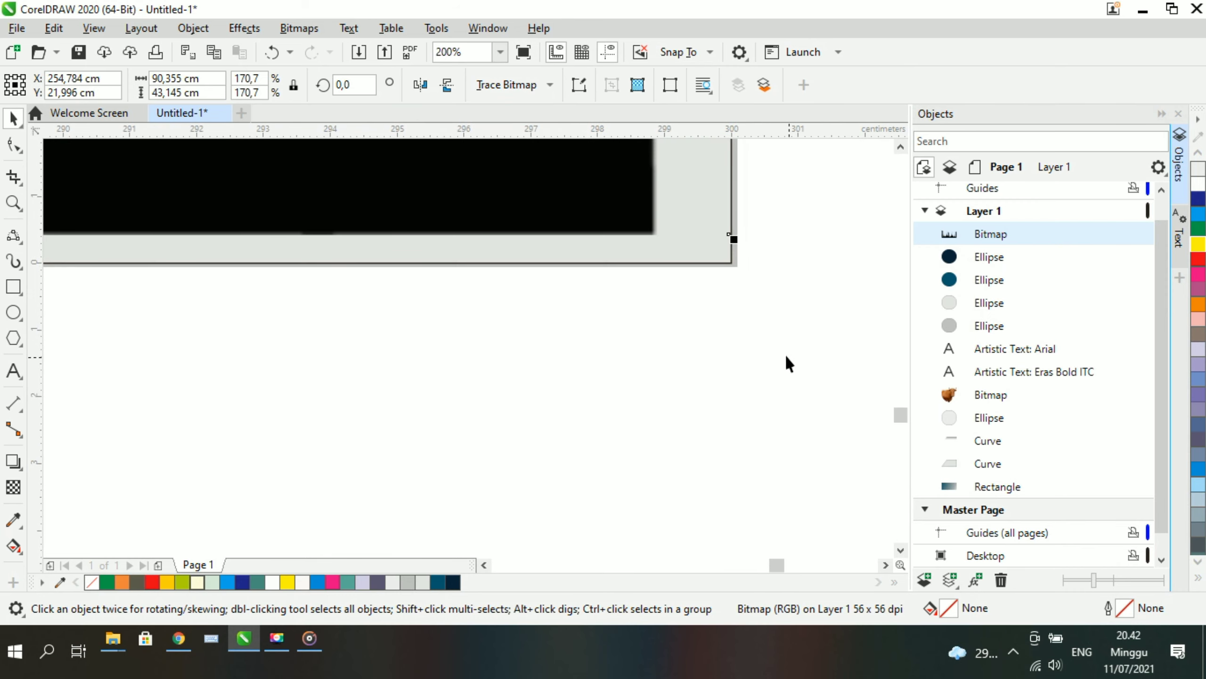
{"action": "left_click", "coordinate": [611, 209]}
{"action": "left_click", "coordinate": [745, 321]}
{"action": "left_click_drag", "start_coordinate": [632, 213], "coordinate": [618, 236]}
{"action": "scroll", "coordinate": [741, 299], "scroll_direction": "down", "scroll_amount": 2}
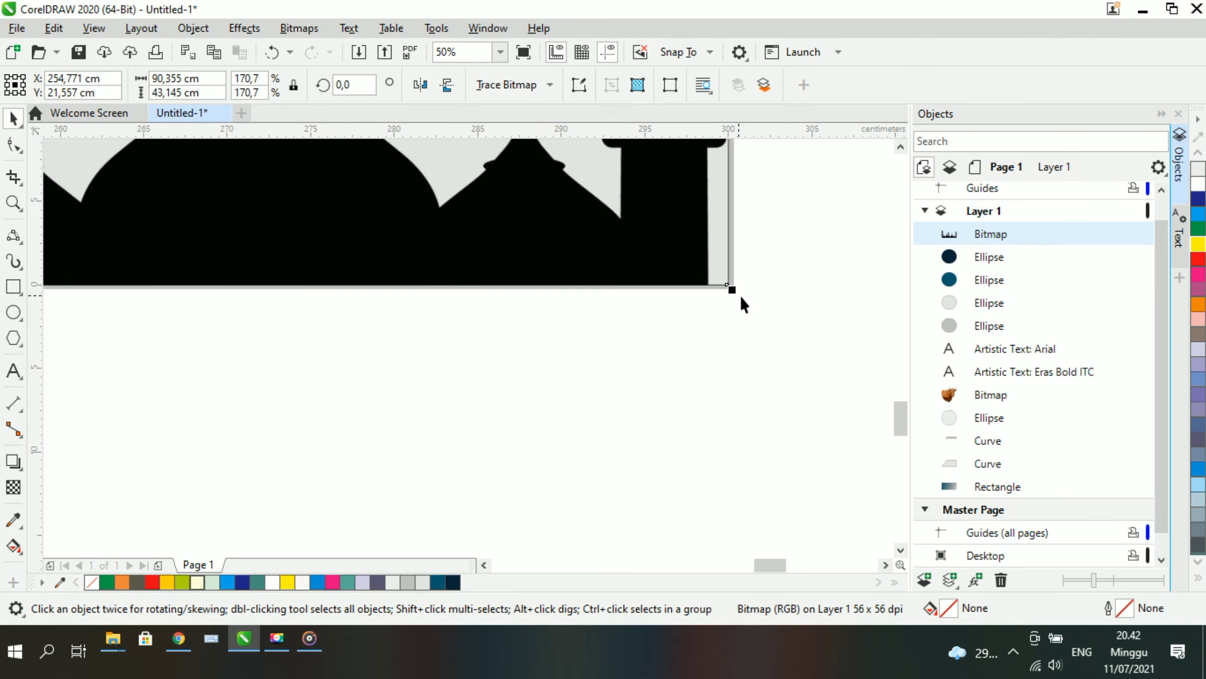
Enlarge the mosque silhouette proportionally from the banner's lower-right corner until it spans about the rightmost 117 cm of the banner
{"action": "scroll", "coordinate": [741, 297], "scroll_direction": "down", "scroll_amount": 3}
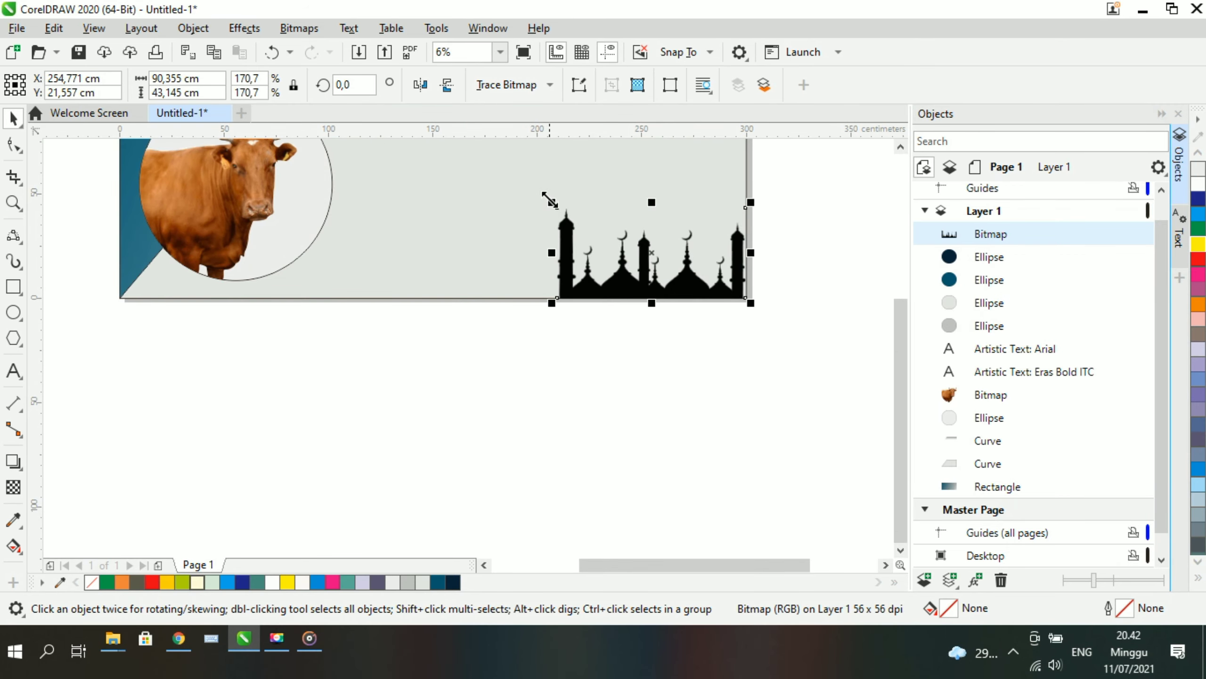
{"action": "left_click_drag", "start_coordinate": [550, 200], "coordinate": [452, 172]}
{"action": "left_click", "coordinate": [518, 361]}
{"action": "scroll", "coordinate": [502, 356], "scroll_direction": "down", "scroll_amount": 1}
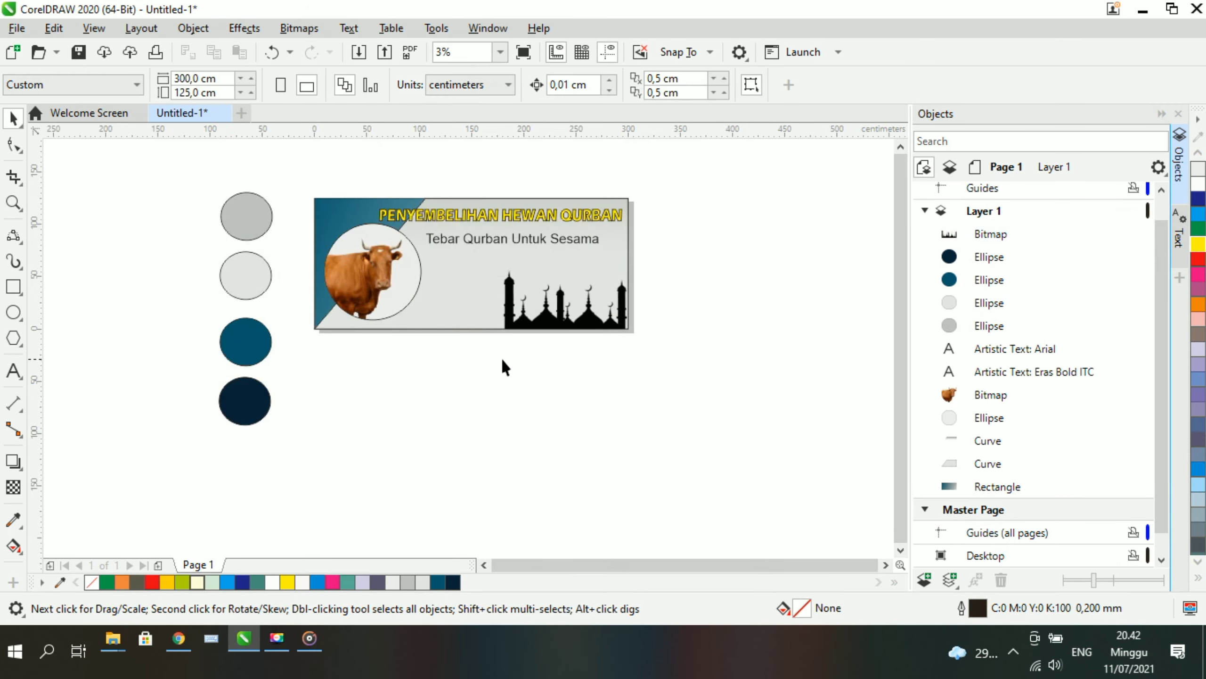
{"action": "scroll", "coordinate": [641, 306], "scroll_direction": "down", "scroll_amount": 1}
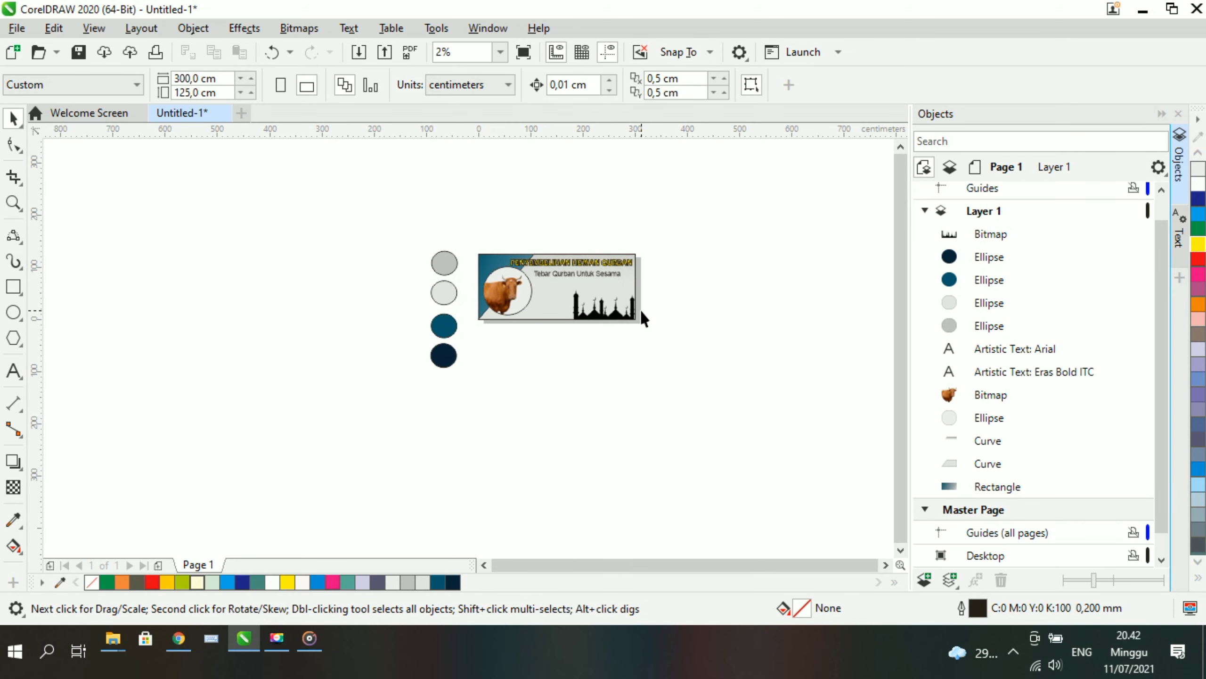
{"action": "scroll", "coordinate": [617, 314], "scroll_direction": "up", "scroll_amount": 2}
{"action": "scroll", "coordinate": [614, 315], "scroll_direction": "down", "scroll_amount": 1}
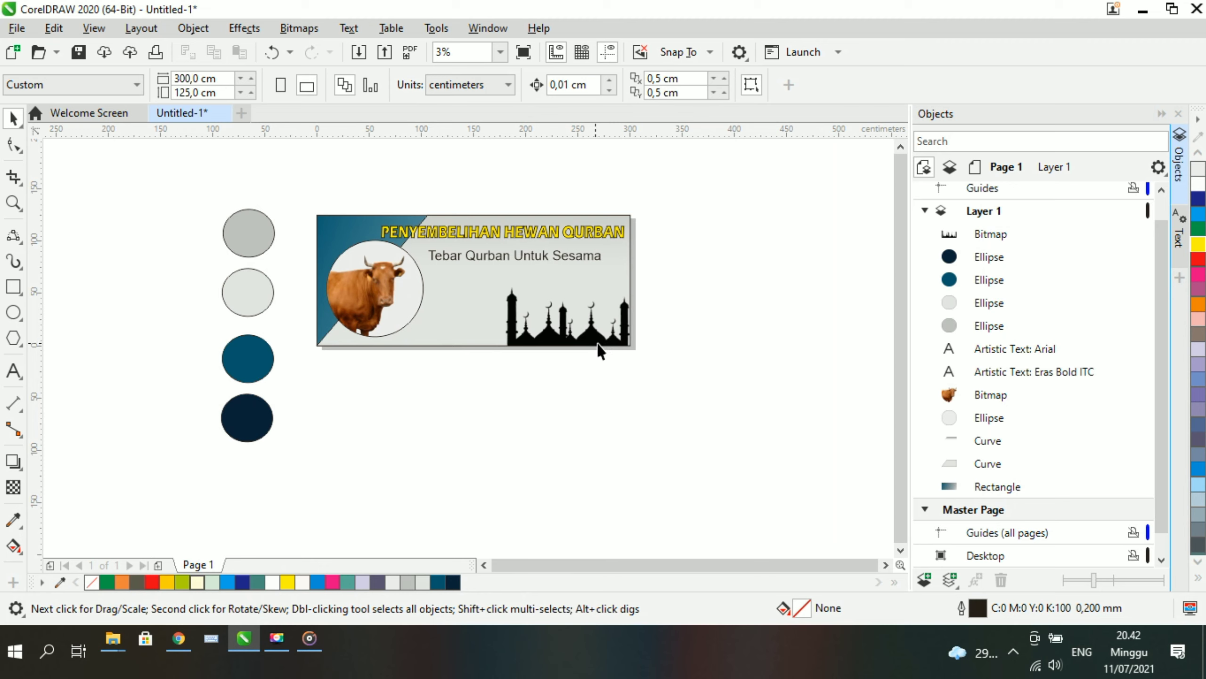
{"action": "key", "text": "ctrl+z"}
{"action": "scroll", "coordinate": [576, 273], "scroll_direction": "up", "scroll_amount": 1}
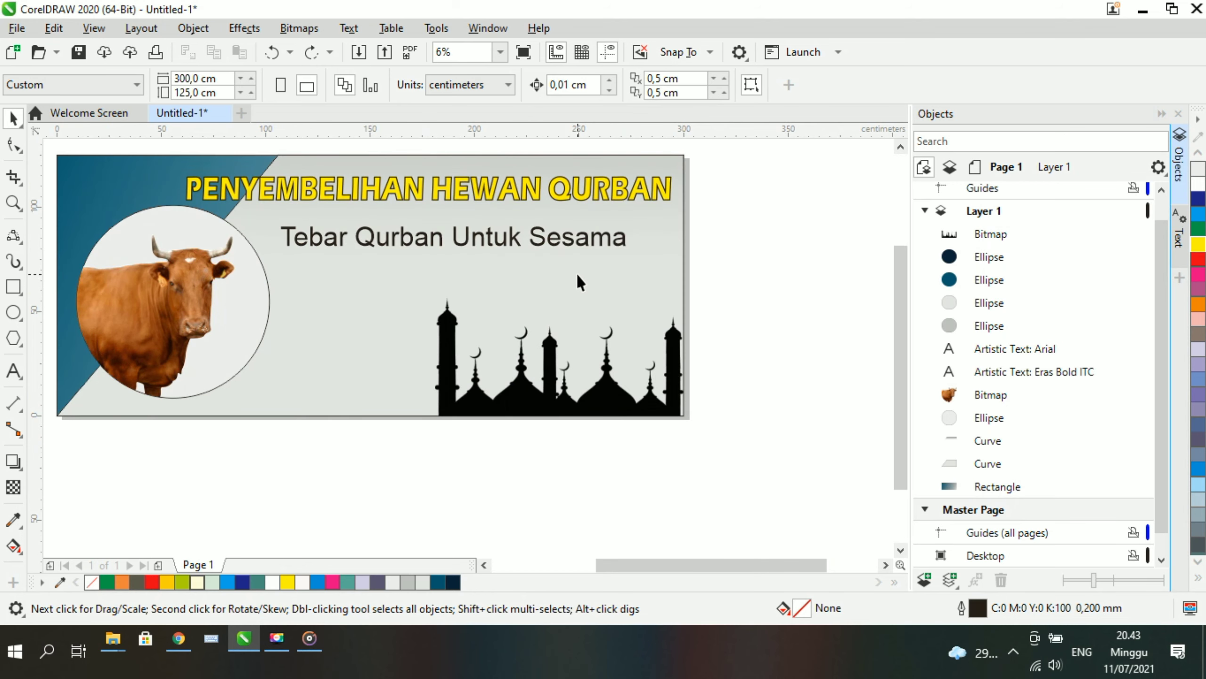
Enlarge the "Tebar Qurban Untuk Sesama" text to about 396 pt a little lower on the banner and set its font to Eras Bold ITC
{"action": "left_click", "coordinate": [569, 242]}
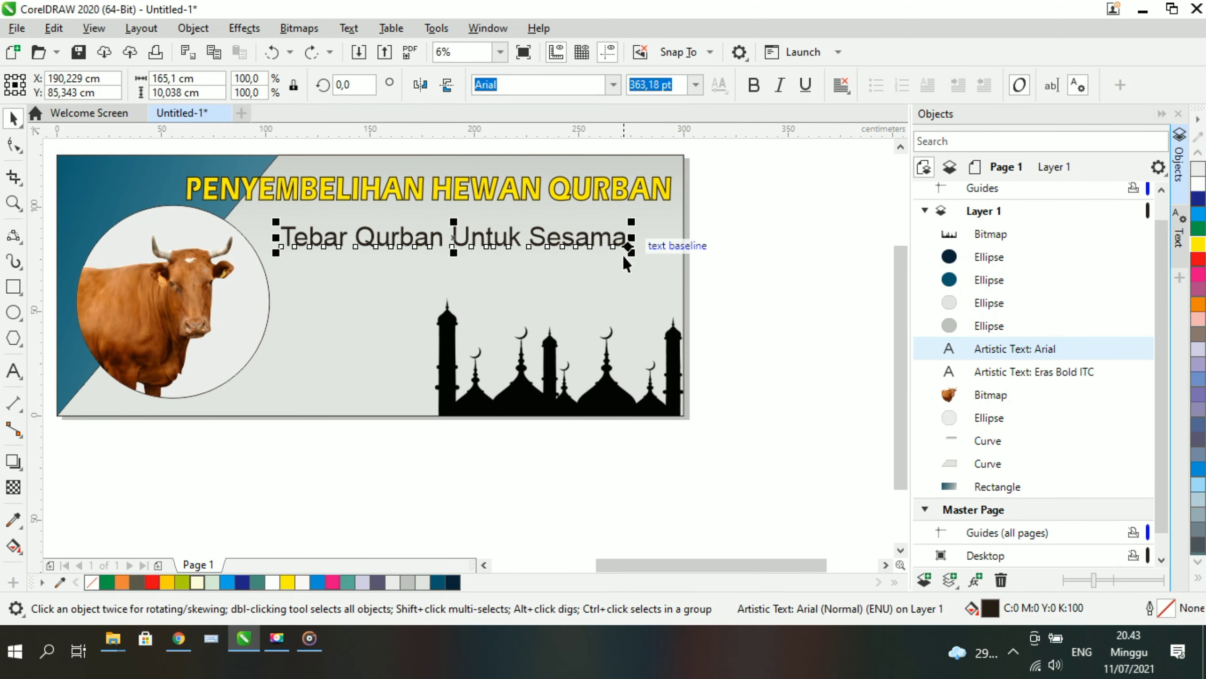
{"action": "mouse_move", "coordinate": [631, 250]}
{"action": "left_mouse_down"}
{"action": "mouse_move", "coordinate": [646, 262]}
{"action": "mouse_move", "coordinate": [630, 260]}
{"action": "left_mouse_up"}
{"action": "left_click", "coordinate": [615, 83]}
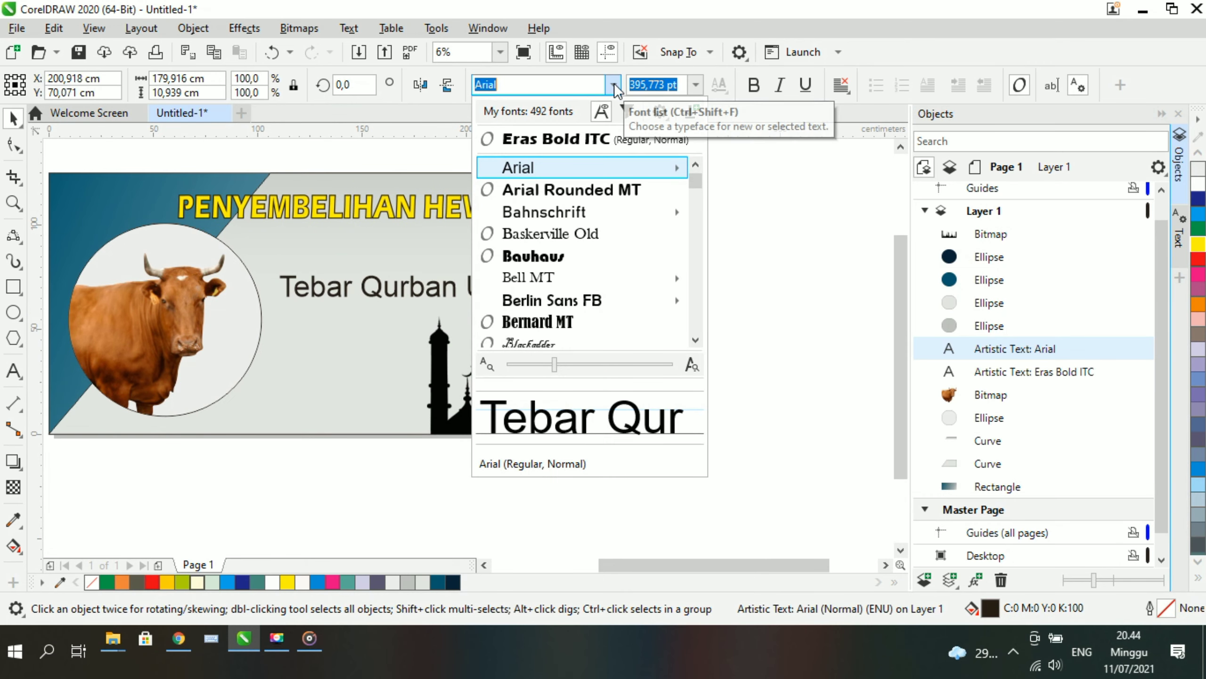
{"action": "left_click", "coordinate": [577, 139]}
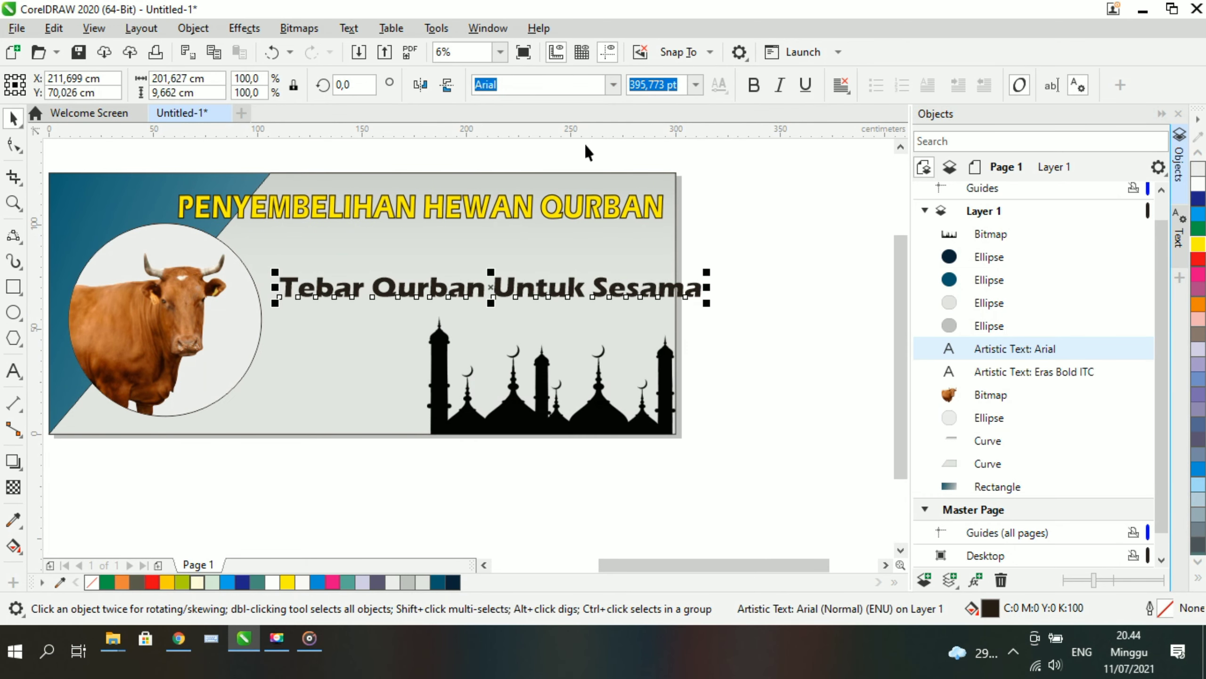
Narrow the "Tebar Qurban Untuk Sesama" text to about 180 cm and stretch its height to about 15 cm
{"action": "left_click_drag", "start_coordinate": [703, 293], "coordinate": [658, 293]}
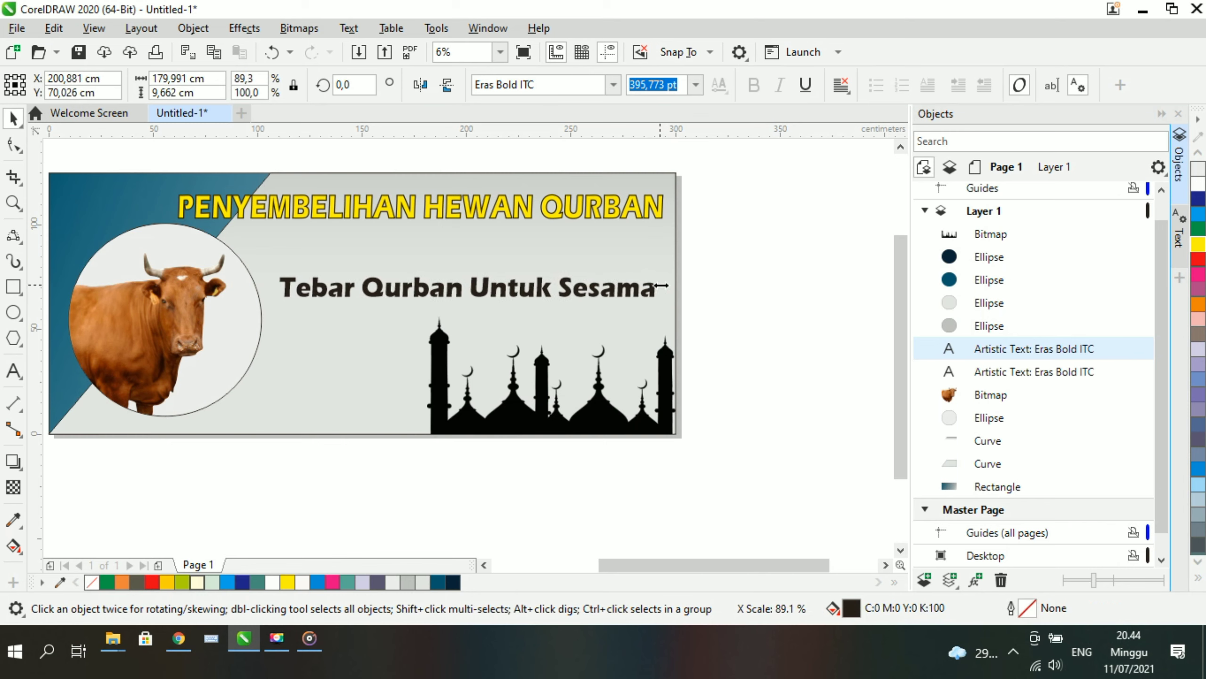
{"action": "left_click_drag", "start_coordinate": [468, 303], "coordinate": [466, 317]}
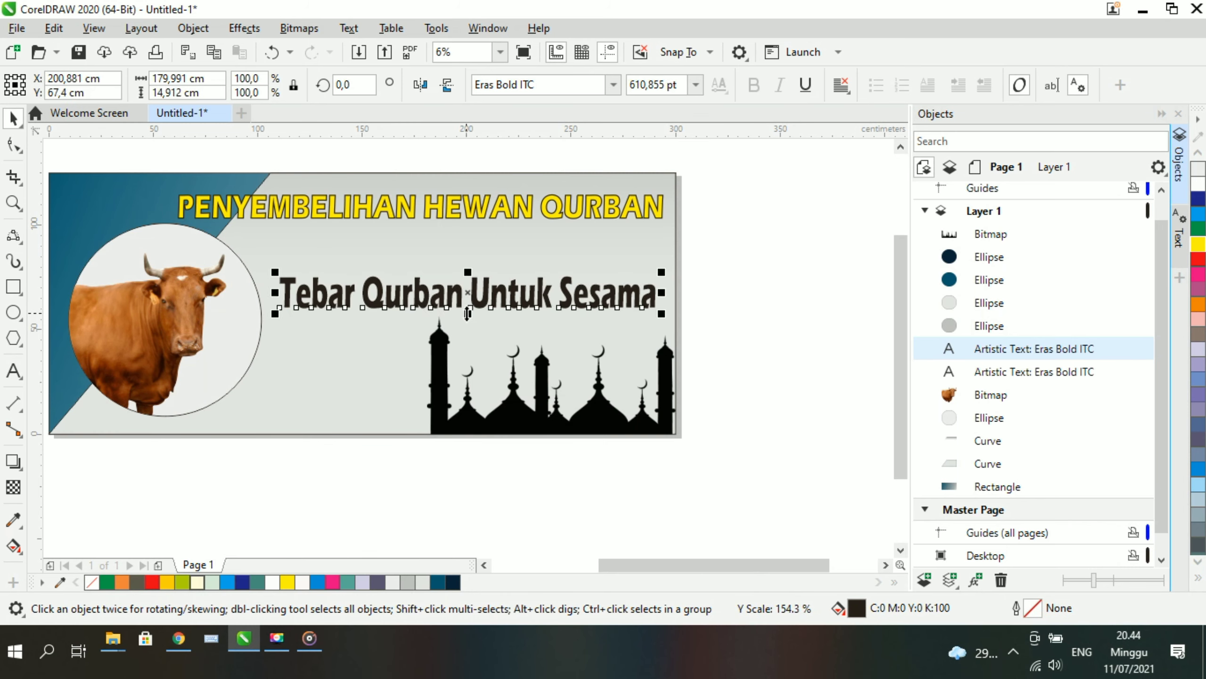
{"action": "left_click", "coordinate": [756, 259]}
Move the "PENYEMBELIHAN HEWAN QURBAN" heading slightly up and to the left and fill it with red
{"action": "left_click", "coordinate": [566, 214]}
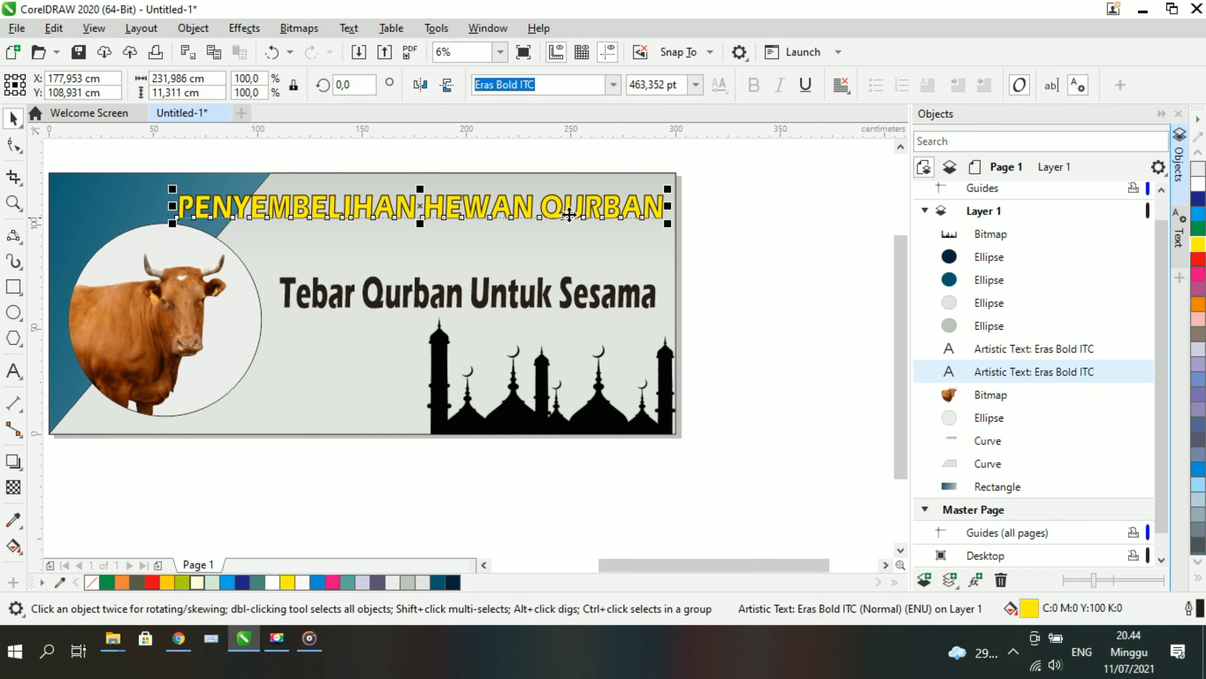
{"action": "left_click", "coordinate": [768, 256]}
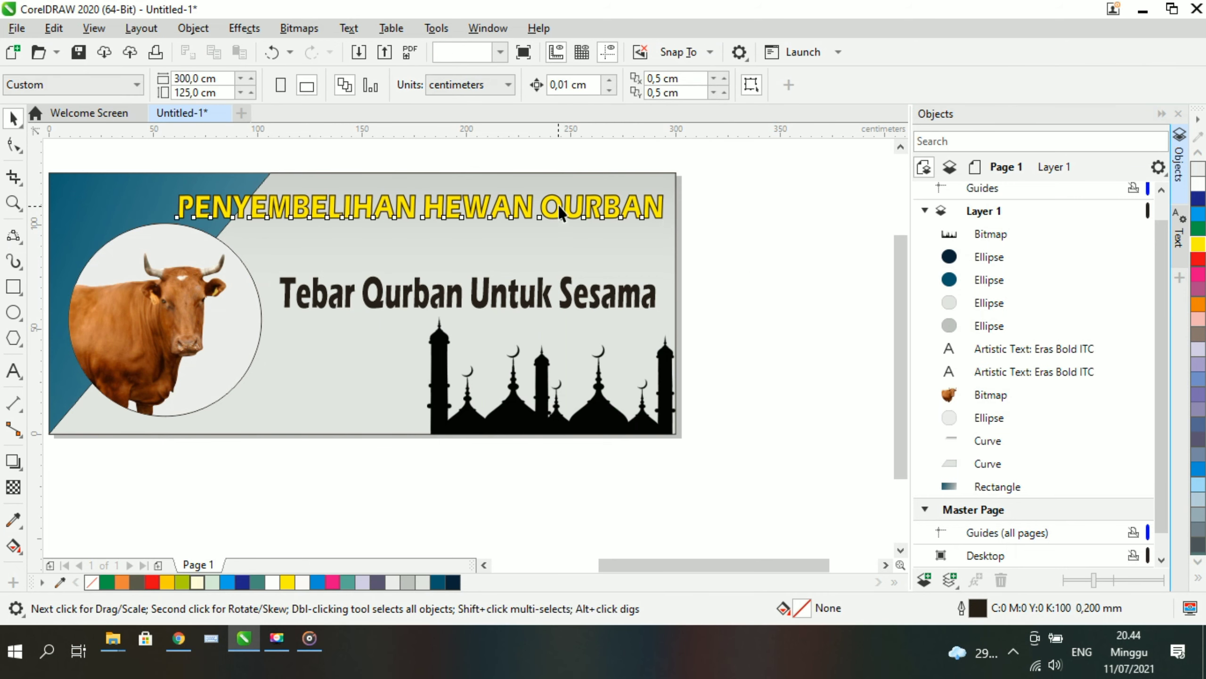
{"action": "mouse_move", "coordinate": [558, 211]}
{"action": "left_mouse_down"}
{"action": "mouse_move", "coordinate": [573, 225]}
{"action": "mouse_move", "coordinate": [559, 209]}
{"action": "left_mouse_up"}
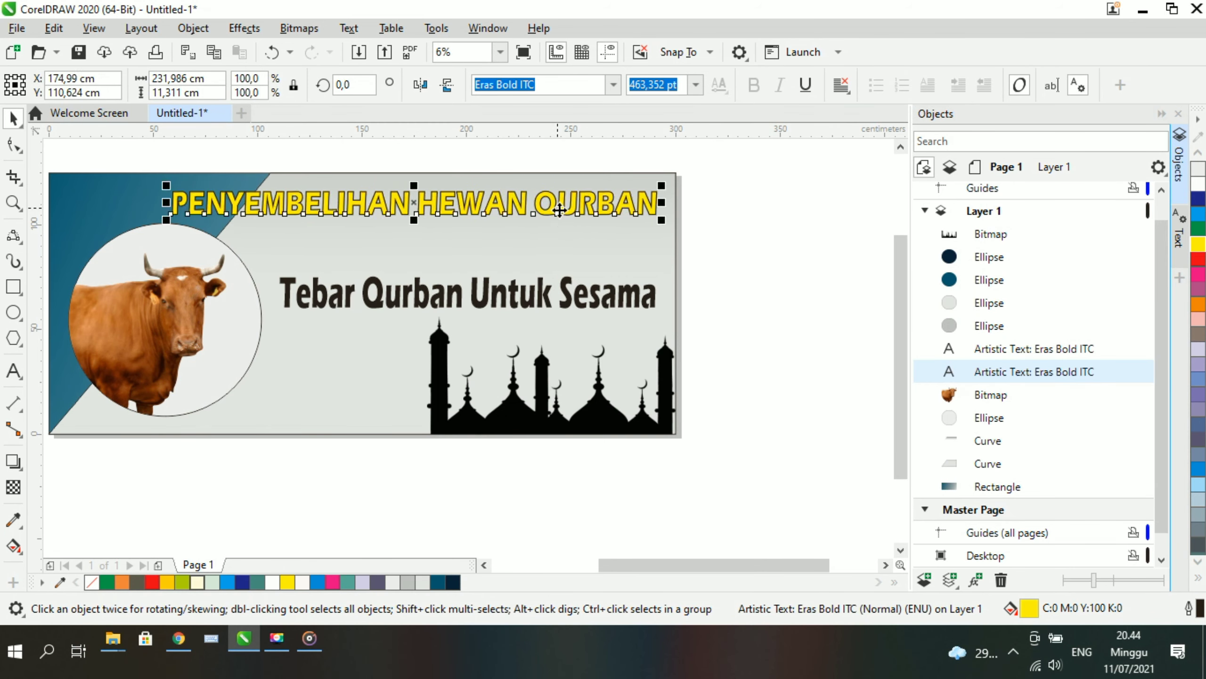
{"action": "left_click", "coordinate": [1201, 265]}
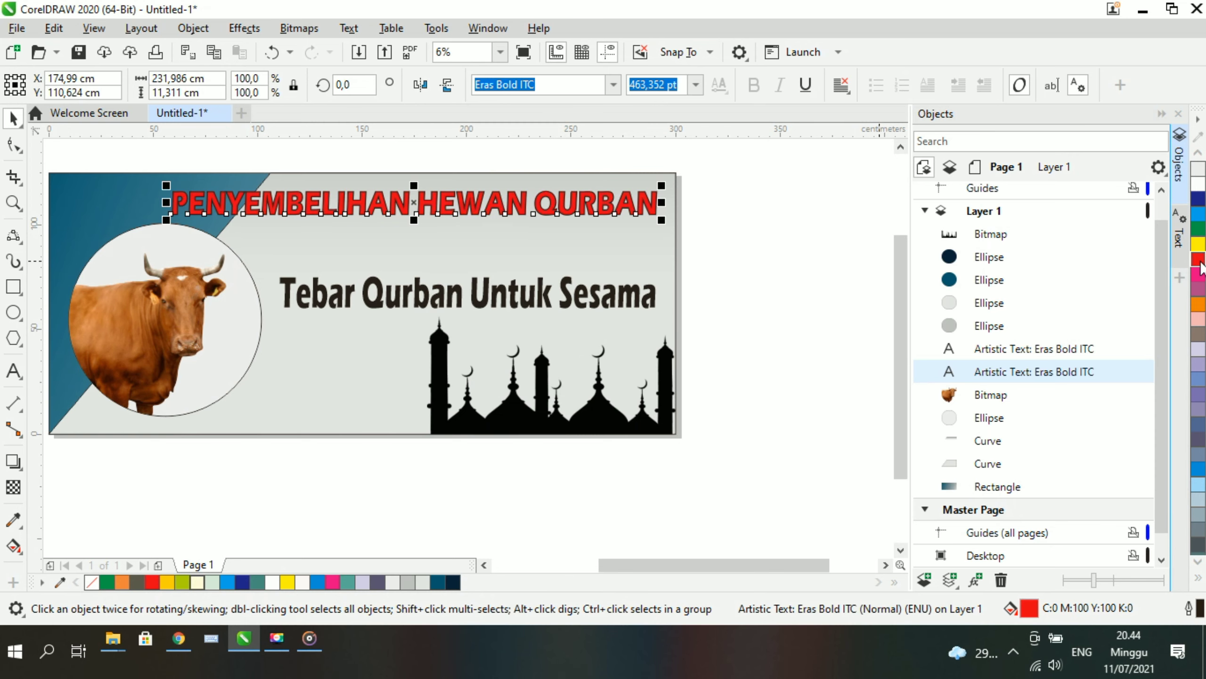
{"action": "left_click", "coordinate": [768, 272]}
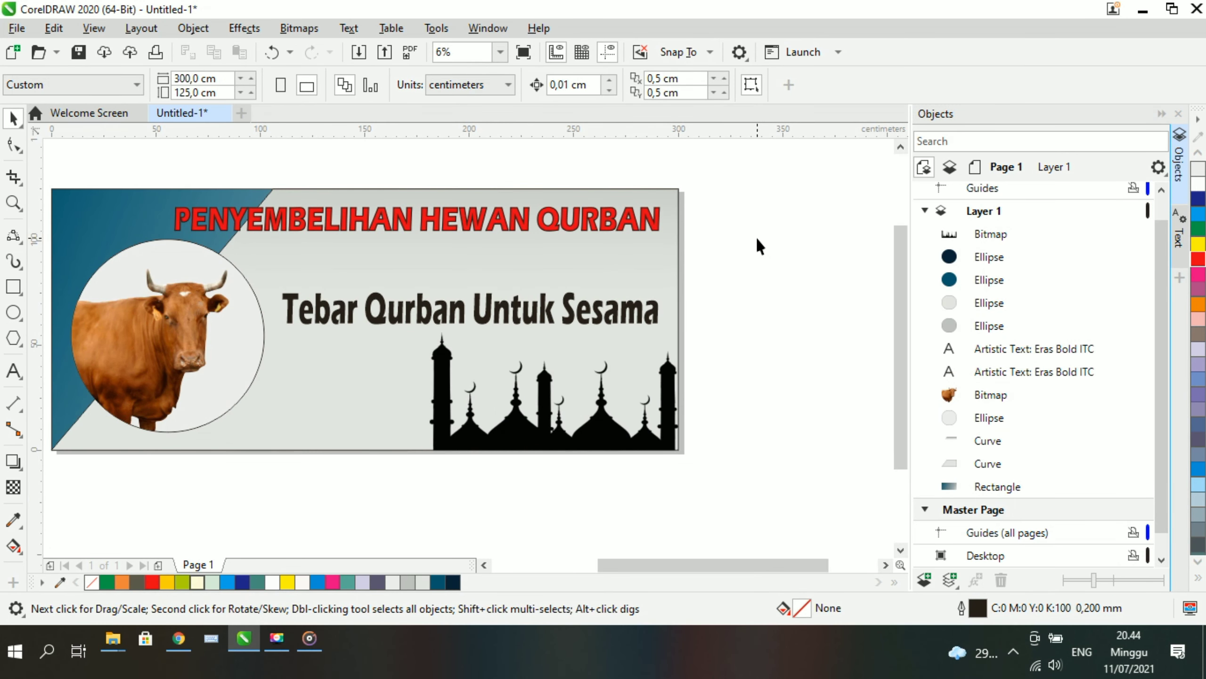
{"action": "left_click", "coordinate": [657, 227]}
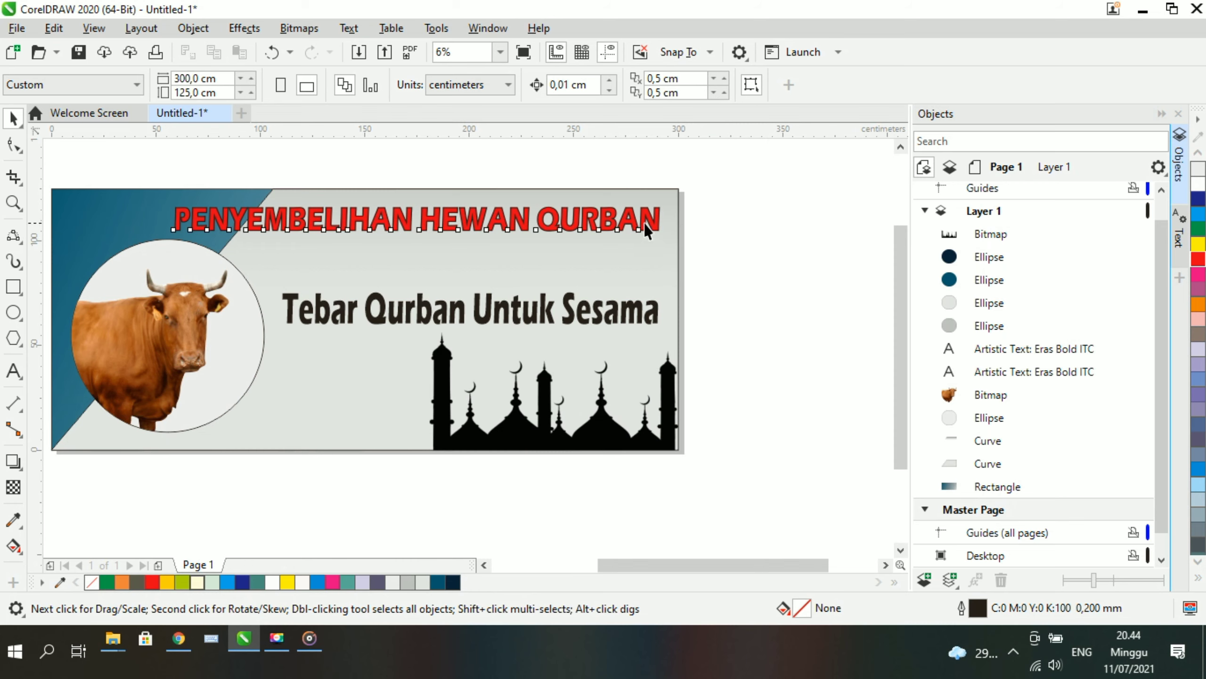
{"action": "left_click", "coordinate": [1197, 579]}
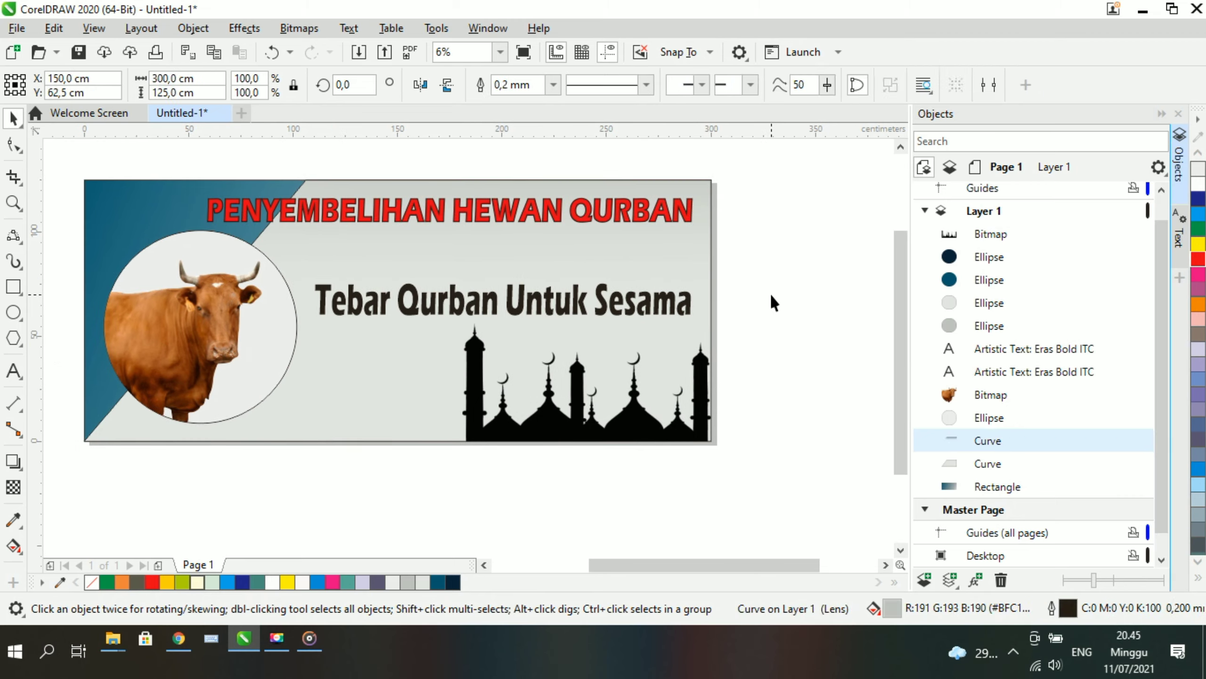
{"action": "left_click", "coordinate": [769, 291]}
Duplicate the "Tebar Qurban Untuk Sesama" text and place the copy just below the banner
{"action": "left_click", "coordinate": [672, 302]}
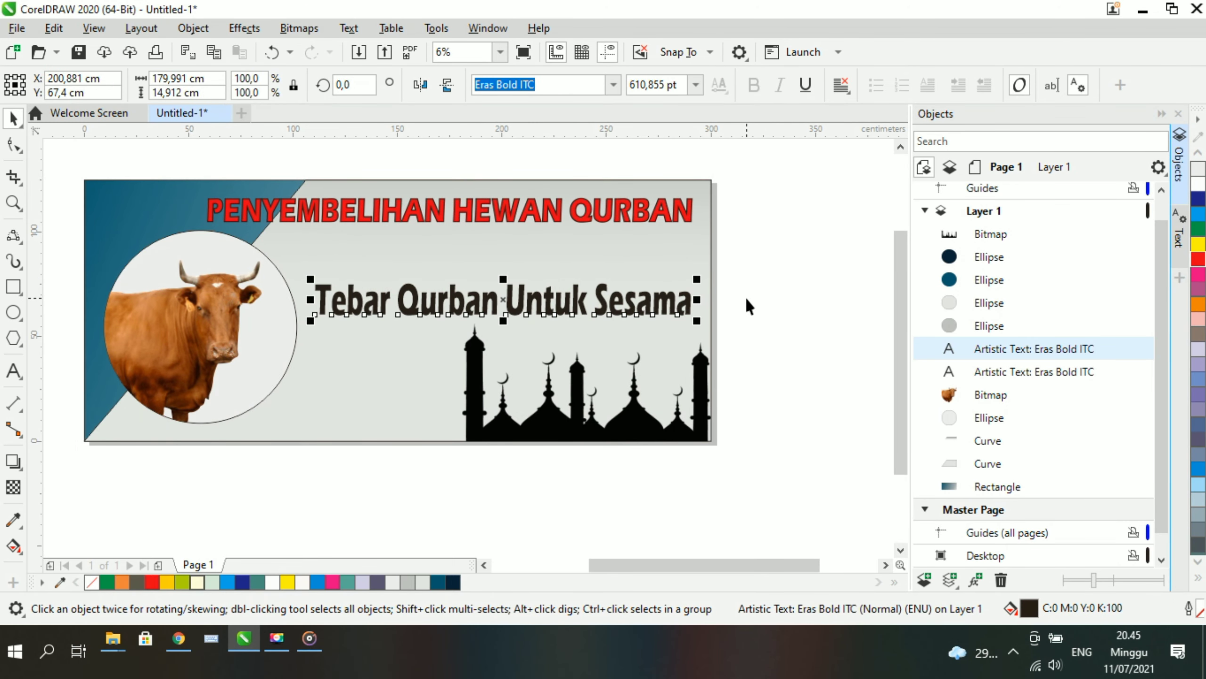
{"action": "key", "text": "ctrl+c"}
{"action": "key", "text": "ctrl+v"}
{"action": "left_click_drag", "start_coordinate": [627, 299], "coordinate": [511, 485]}
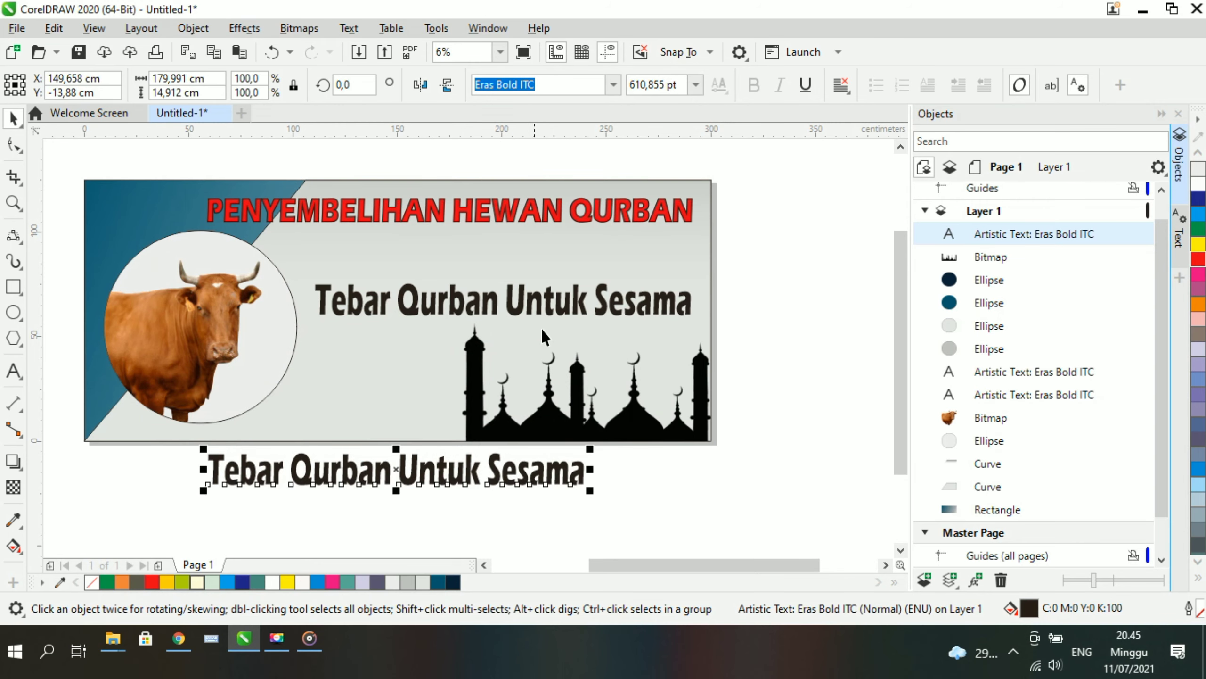
Move the red "PENYEMBELIHAN HEWAN QURBAN" heading slightly down and to the left
{"action": "left_click", "coordinate": [543, 225]}
{"action": "left_click_drag", "start_coordinate": [550, 221], "coordinate": [441, 227]}
{"action": "left_click", "coordinate": [475, 239]}
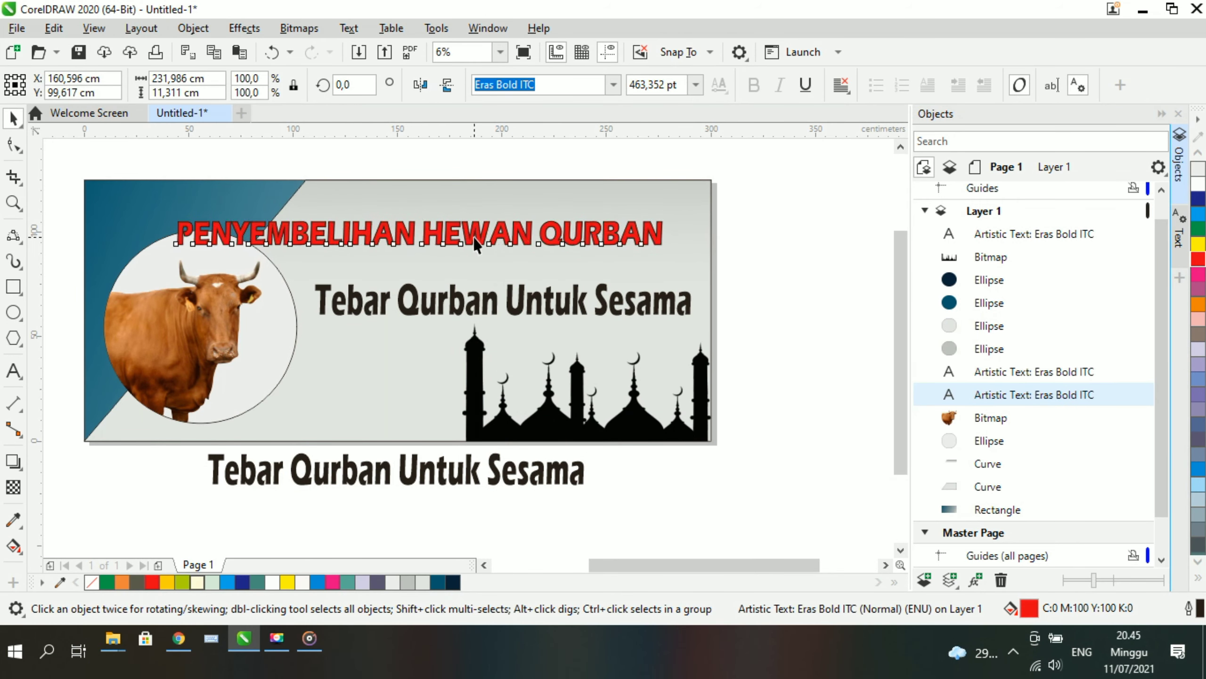
{"action": "left_click", "coordinate": [750, 257]}
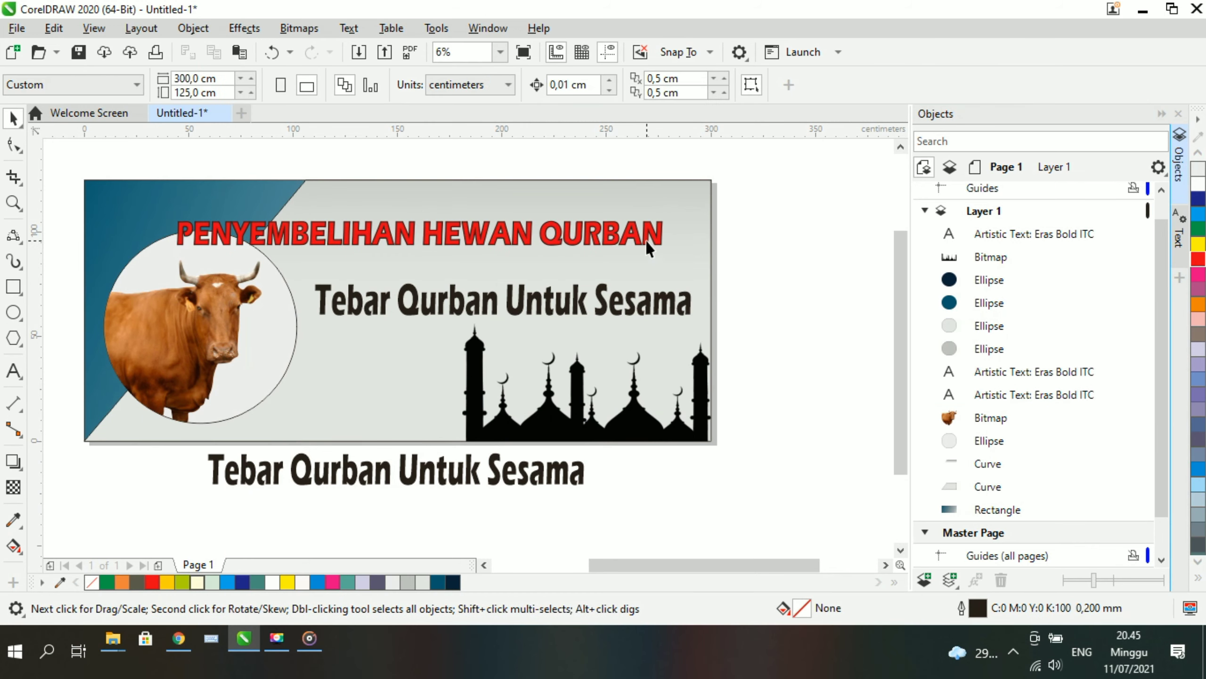
Stretch the red heading to about 18.7 cm tall and resize it to about 200 cm wide, clear of the cow circle
{"action": "left_click", "coordinate": [646, 239]}
{"action": "left_click_drag", "start_coordinate": [421, 255], "coordinate": [423, 259]}
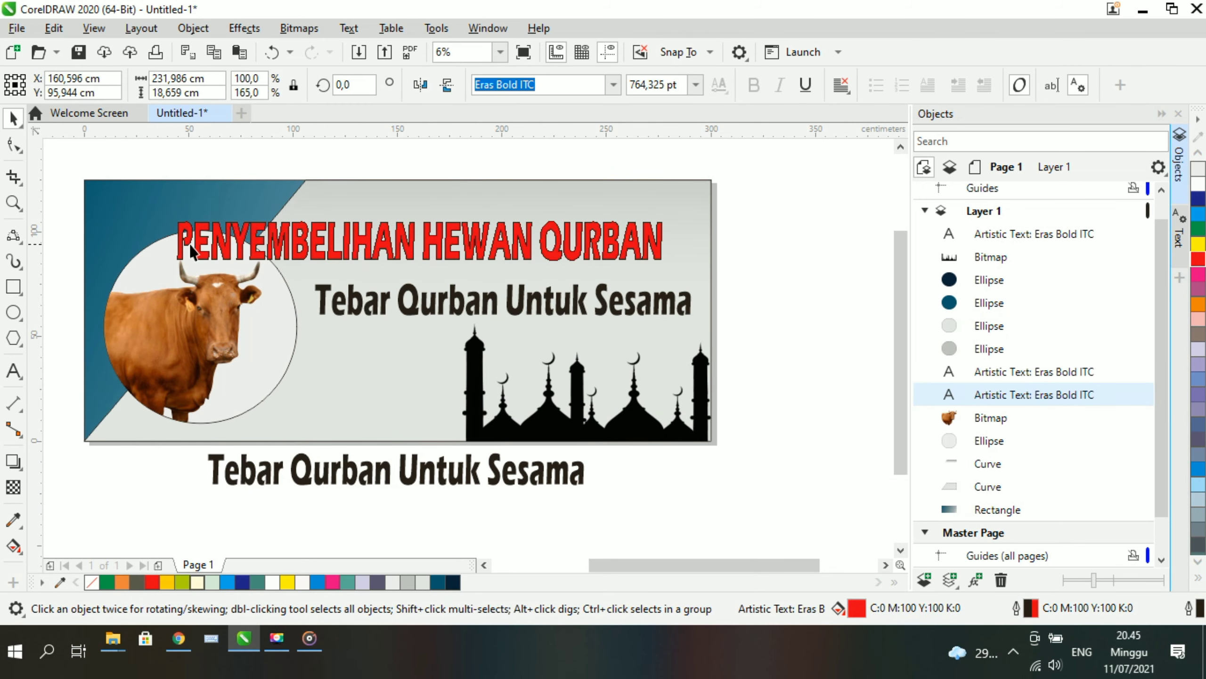
{"action": "left_click_drag", "start_coordinate": [172, 241], "coordinate": [275, 253]}
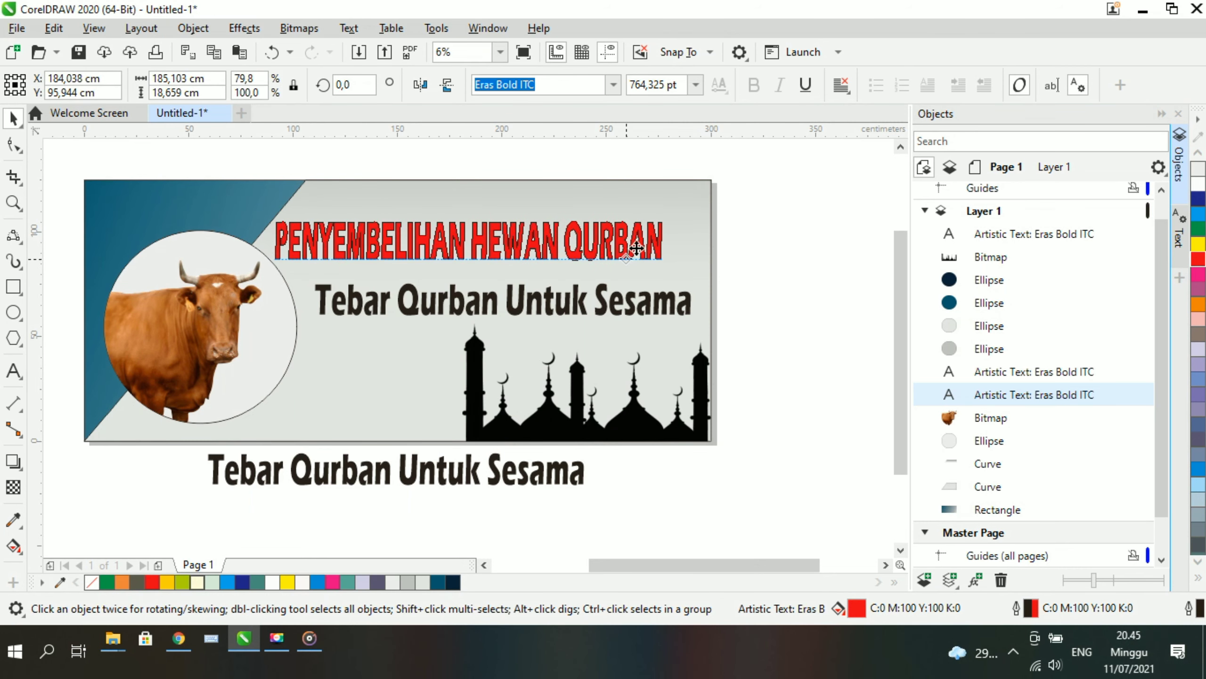
{"action": "left_click_drag", "start_coordinate": [669, 240], "coordinate": [695, 240]}
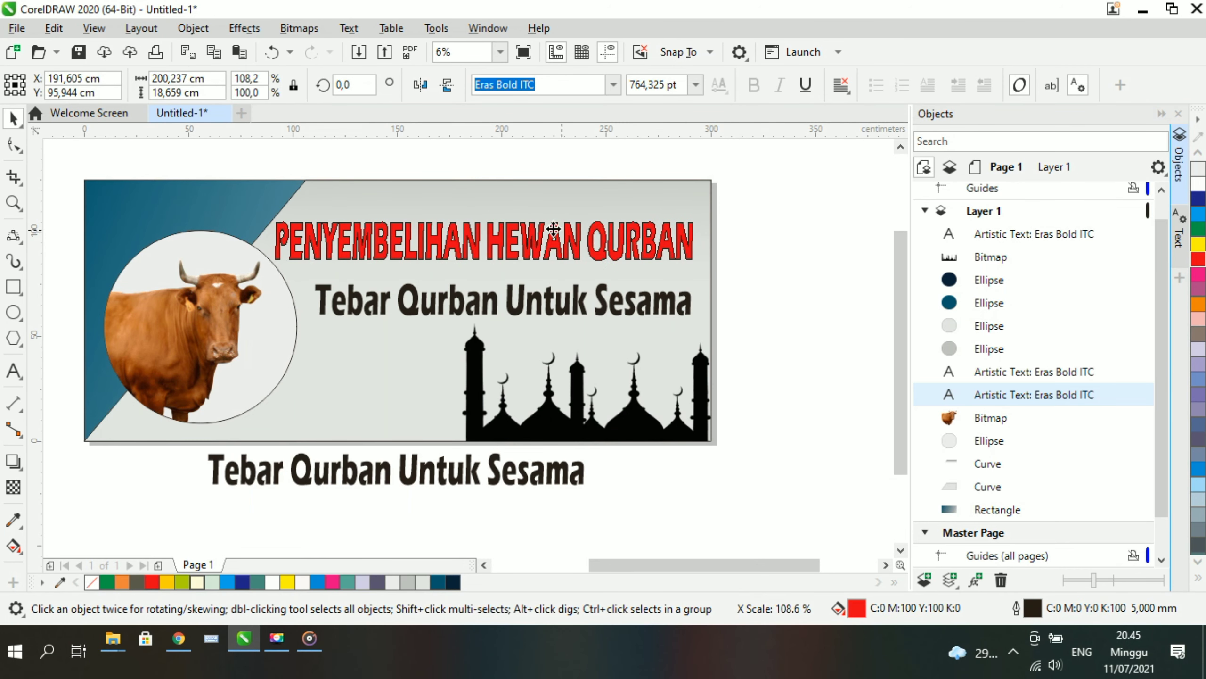
Reduce the red heading's height to about 13.5 cm and move it down just above the "Tebar Qurban Untuk Sesama" text
{"action": "left_click_drag", "start_coordinate": [486, 216], "coordinate": [486, 227]}
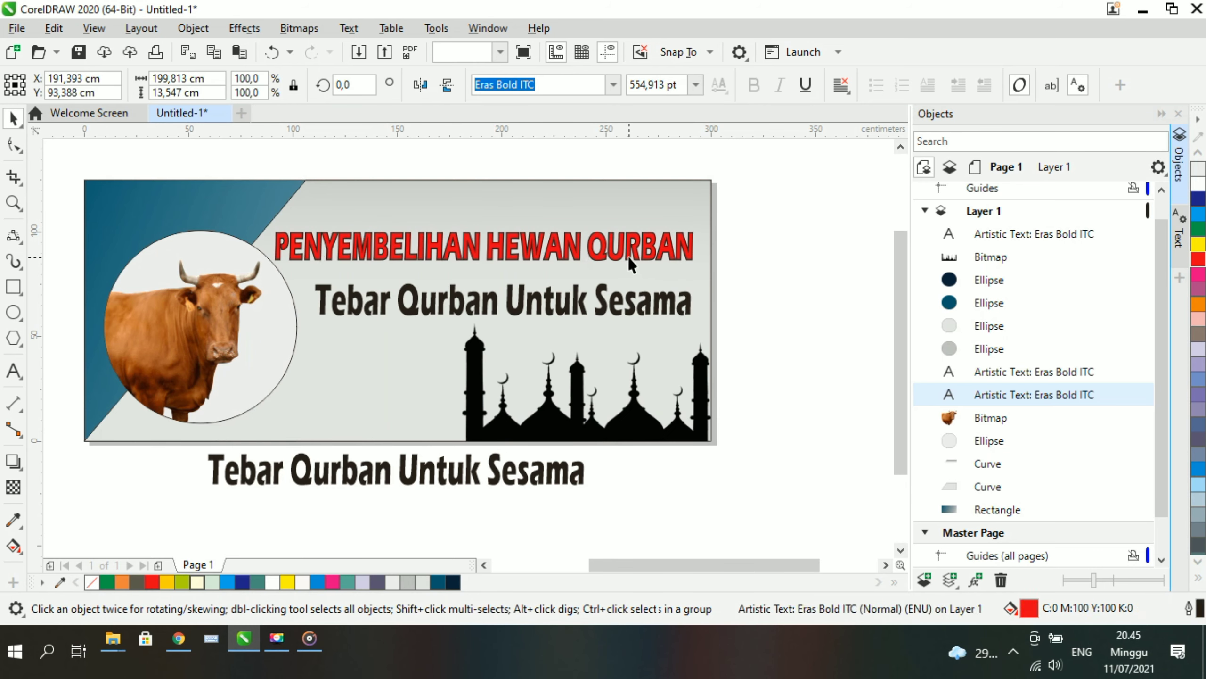
{"action": "left_click_drag", "start_coordinate": [628, 256], "coordinate": [634, 265]}
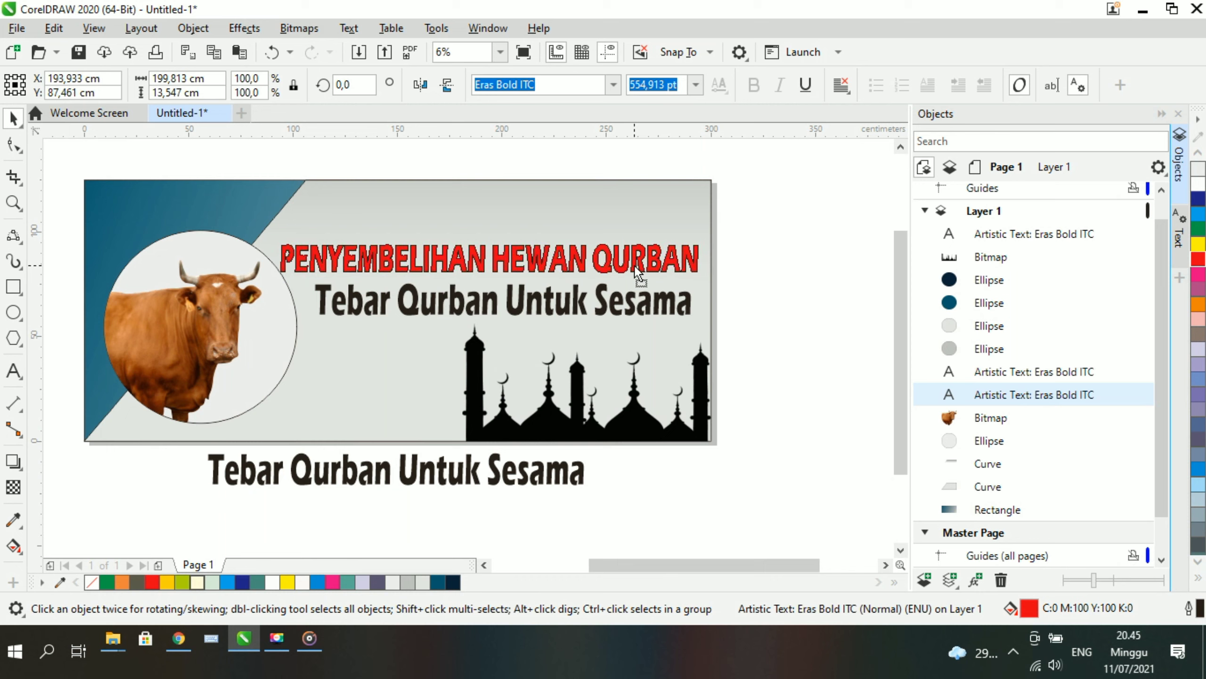
{"action": "left_click", "coordinate": [658, 308]}
{"action": "left_click", "coordinate": [717, 317]}
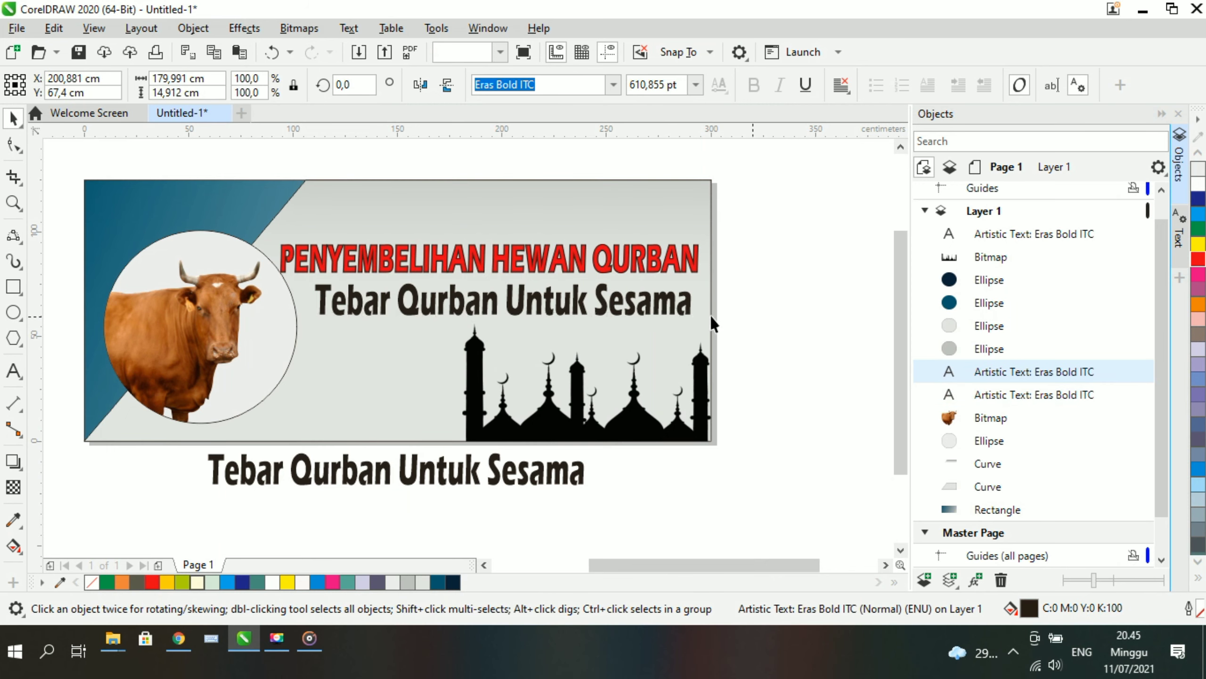
Replace the wording of the copied text below the banner with "Selamat Hari Raya I`dul Adha 1442H"
{"action": "double_click", "coordinate": [538, 472]}
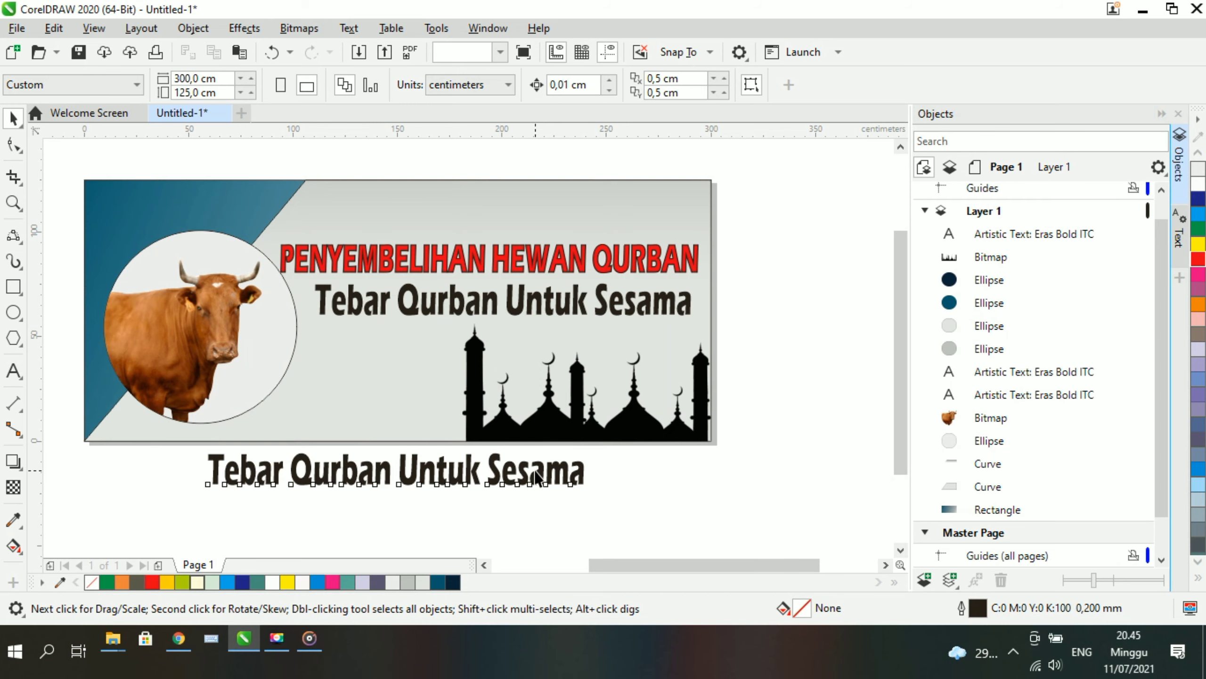
{"action": "left_click_drag", "start_coordinate": [584, 472], "coordinate": [276, 466]}
{"action": "key", "text": "BackSpace"}
{"action": "key", "text": "BackSpace"}
{"action": "key", "text": "BackSpace"}
{"action": "key", "text": "BackSpace"}
{"action": "key", "text": "BackSpace"}
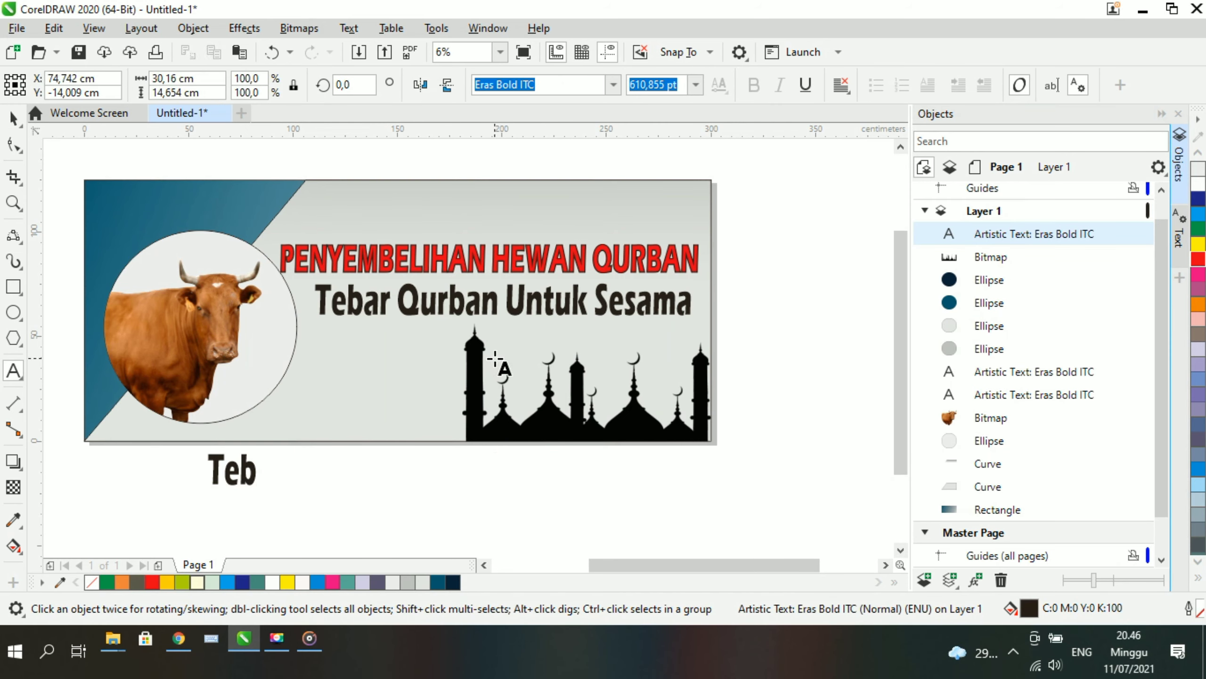
{"action": "type", "text": "sE"}
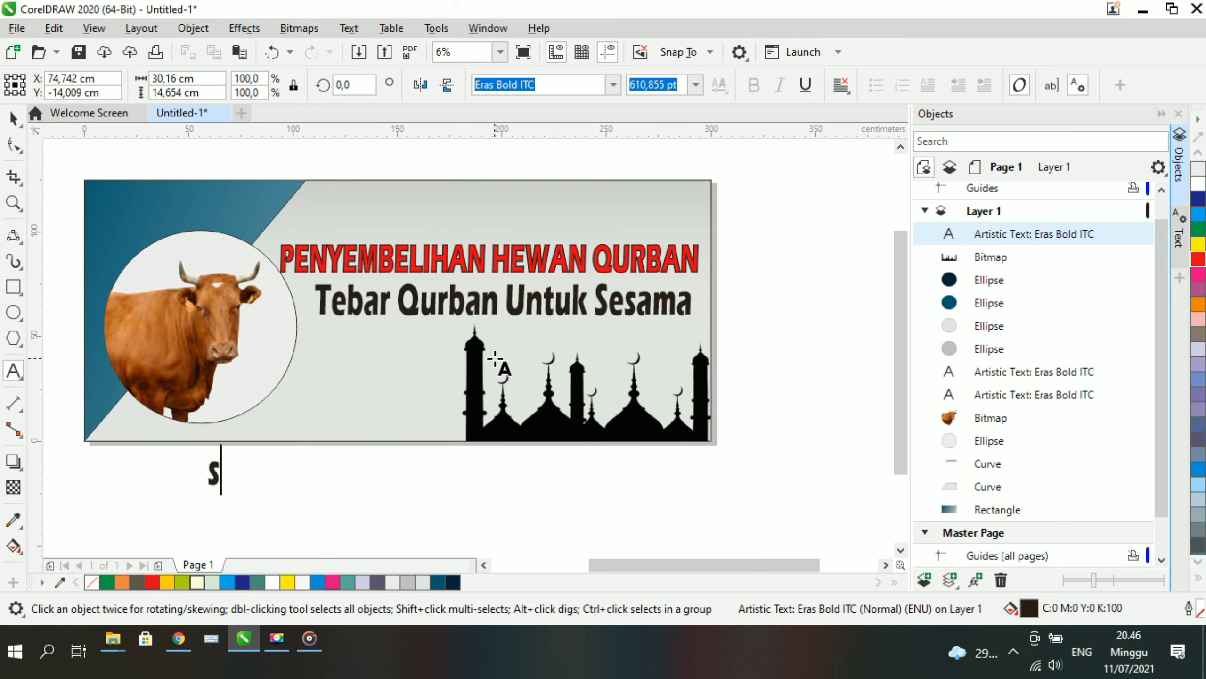
{"action": "key", "text": "BackSpace"}
{"action": "key", "text": "BackSpace"}
{"action": "type", "text": "Selaa"}
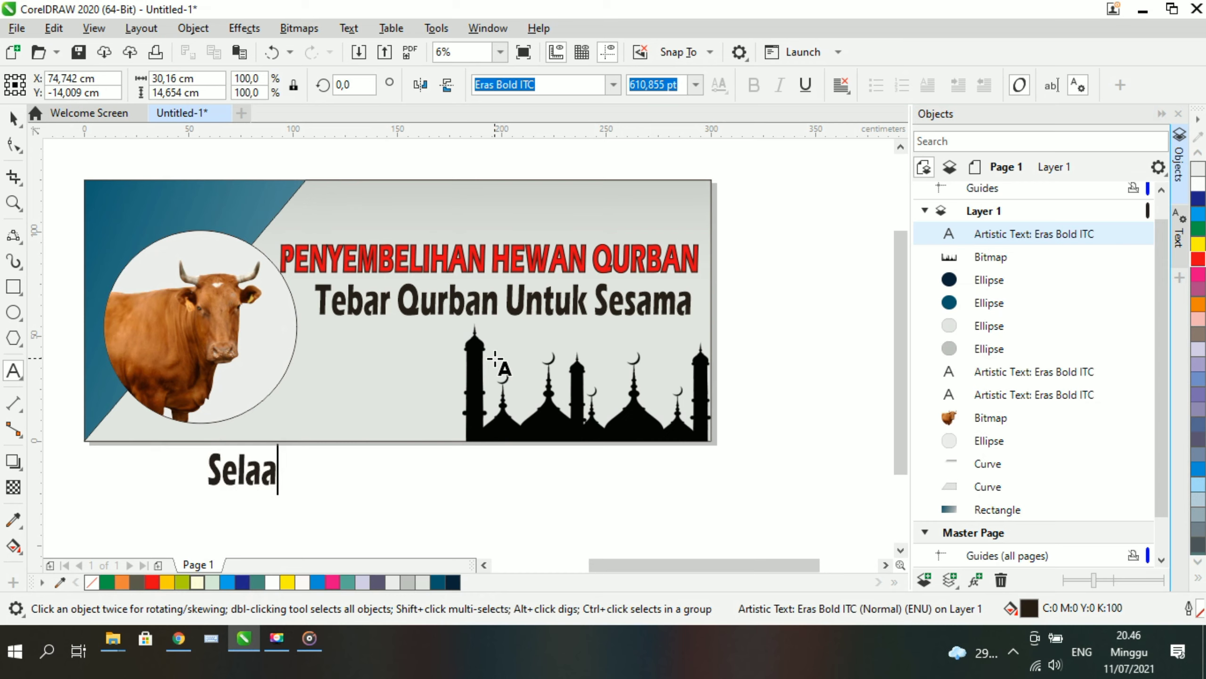
{"action": "key", "text": "BackSpace"}
{"action": "type", "text": "mat "}
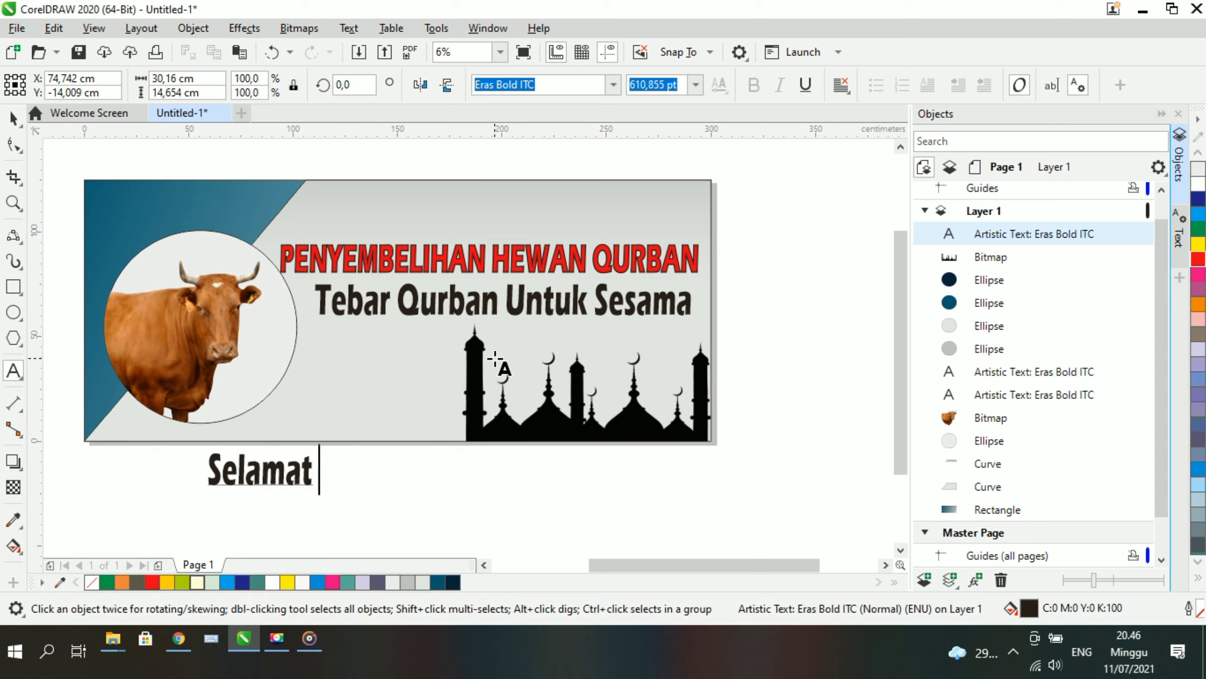
{"action": "type", "text": "Haru"}
{"action": "key", "text": "BackSpace"}
{"action": "type", "text": "i"}
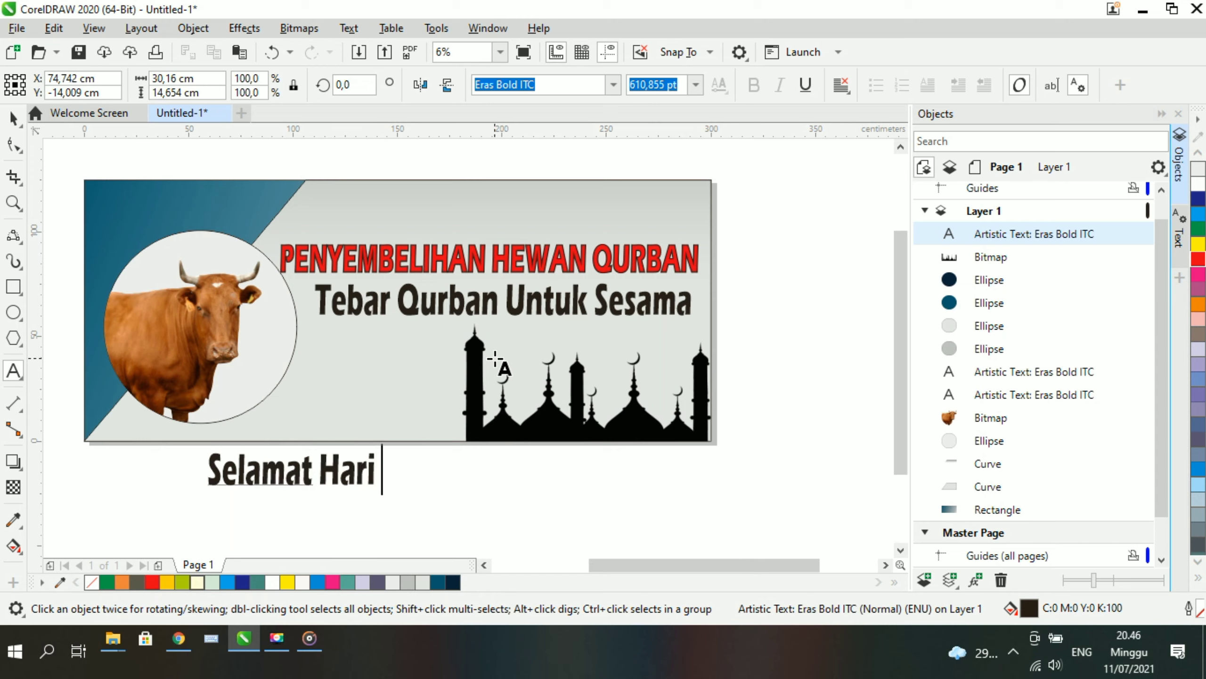
{"action": "key", "text": "Escape"}
{"action": "type", "text": "Raya Idul"}
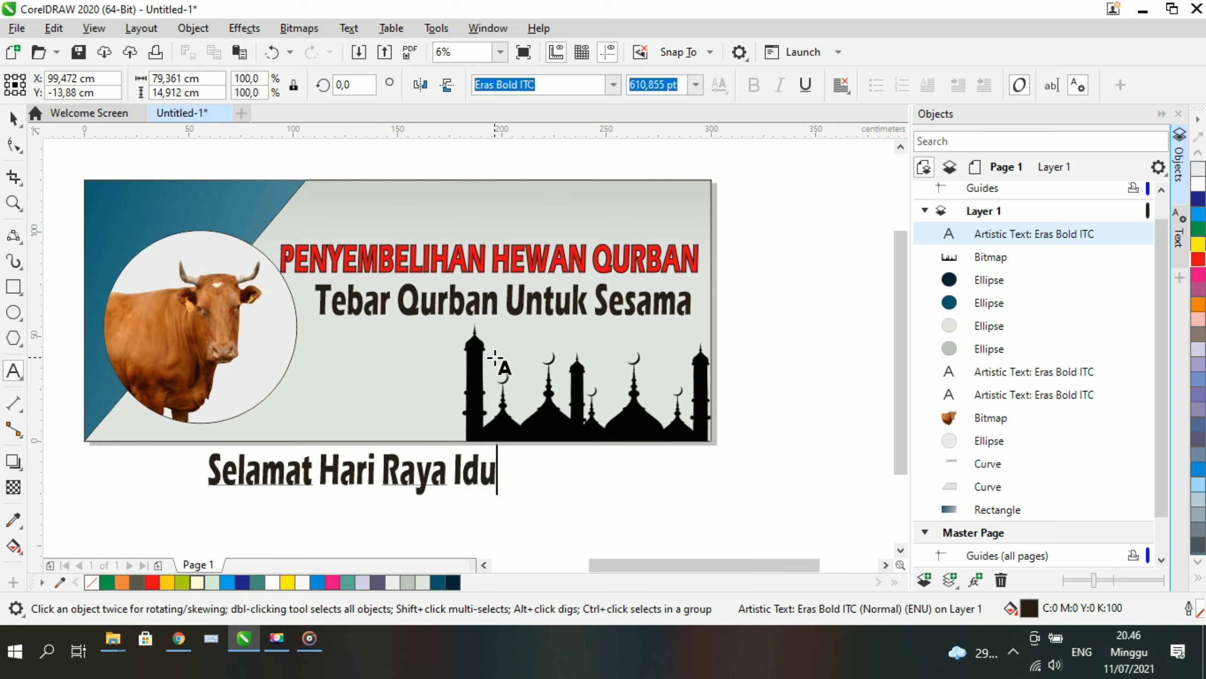
{"action": "key", "text": "BackSpace"}
{"action": "key", "text": "BackSpace"}
{"action": "key", "text": "BackSpace"}
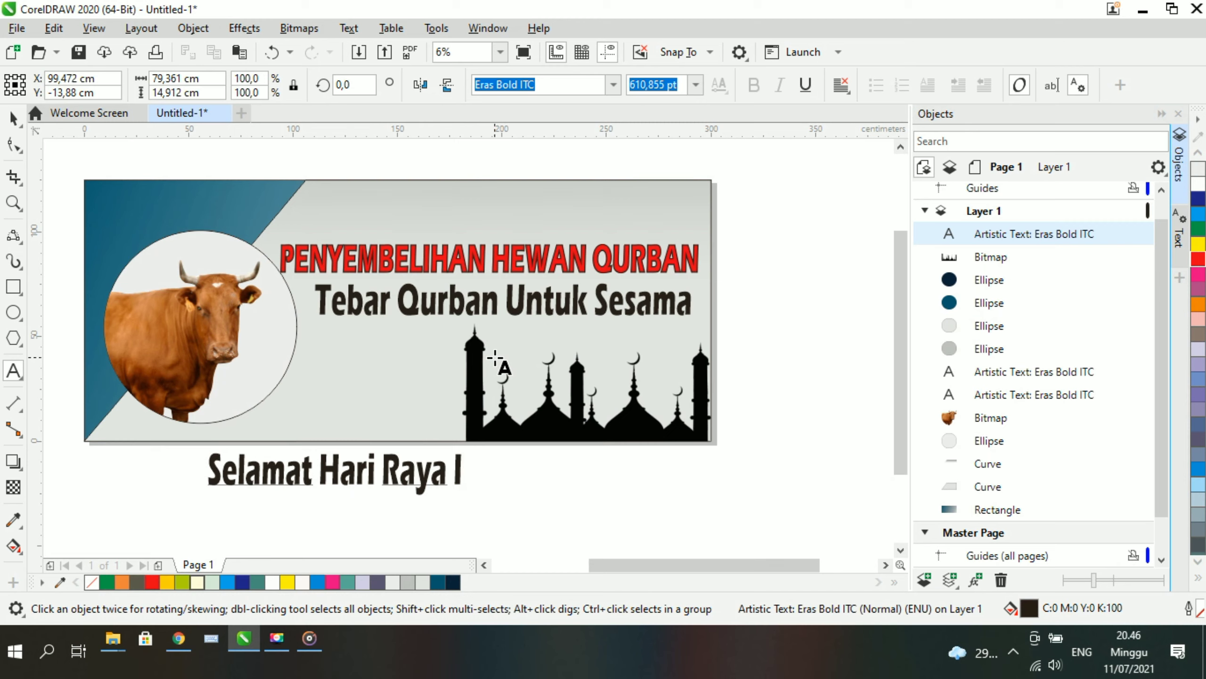
{"action": "type", "text": "`du"}
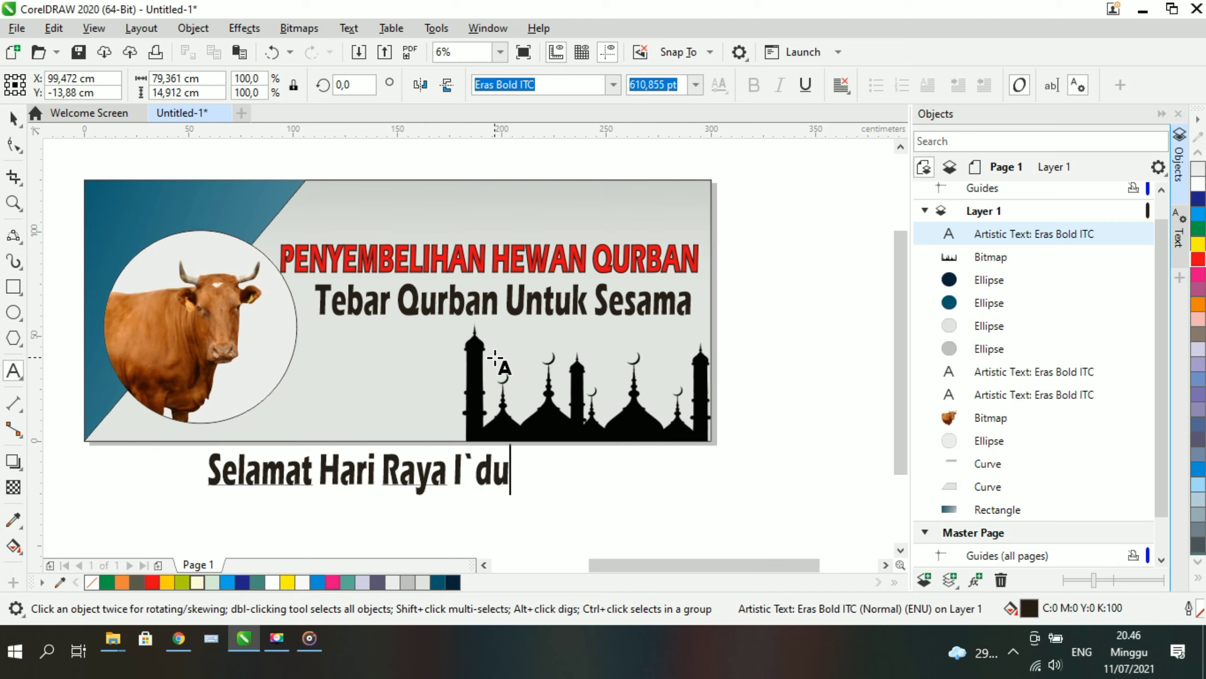
{"action": "type", "text": "l Adha "}
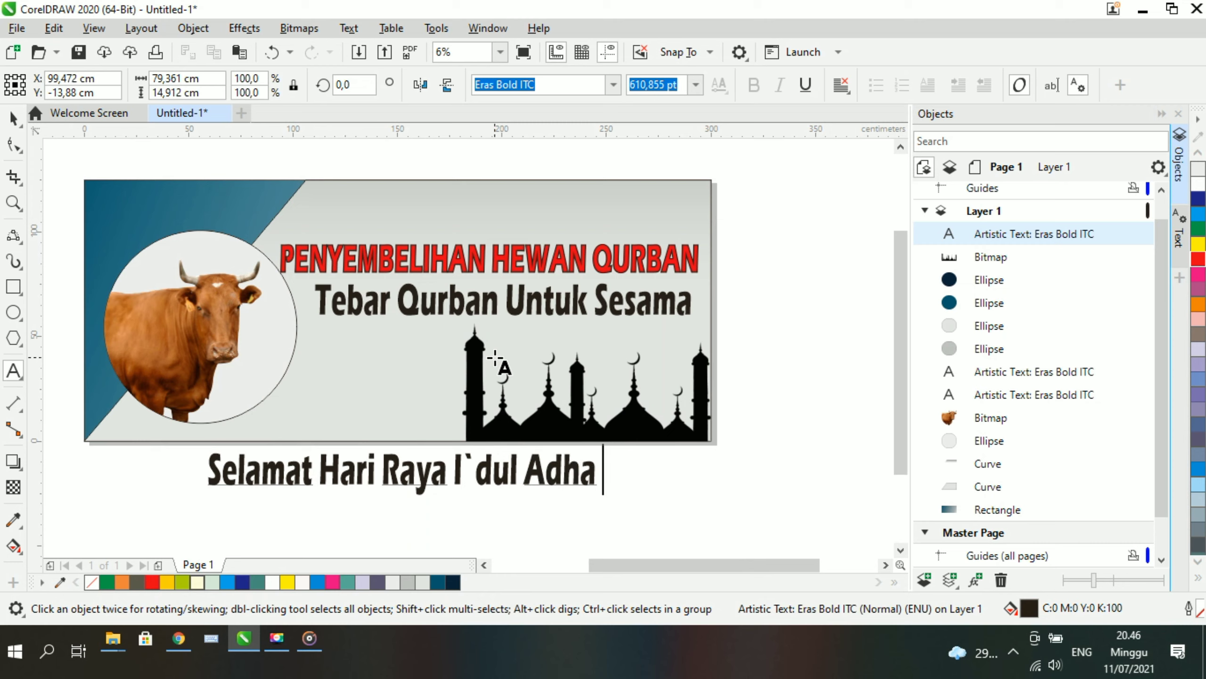
{"action": "type", "text": "1442H"}
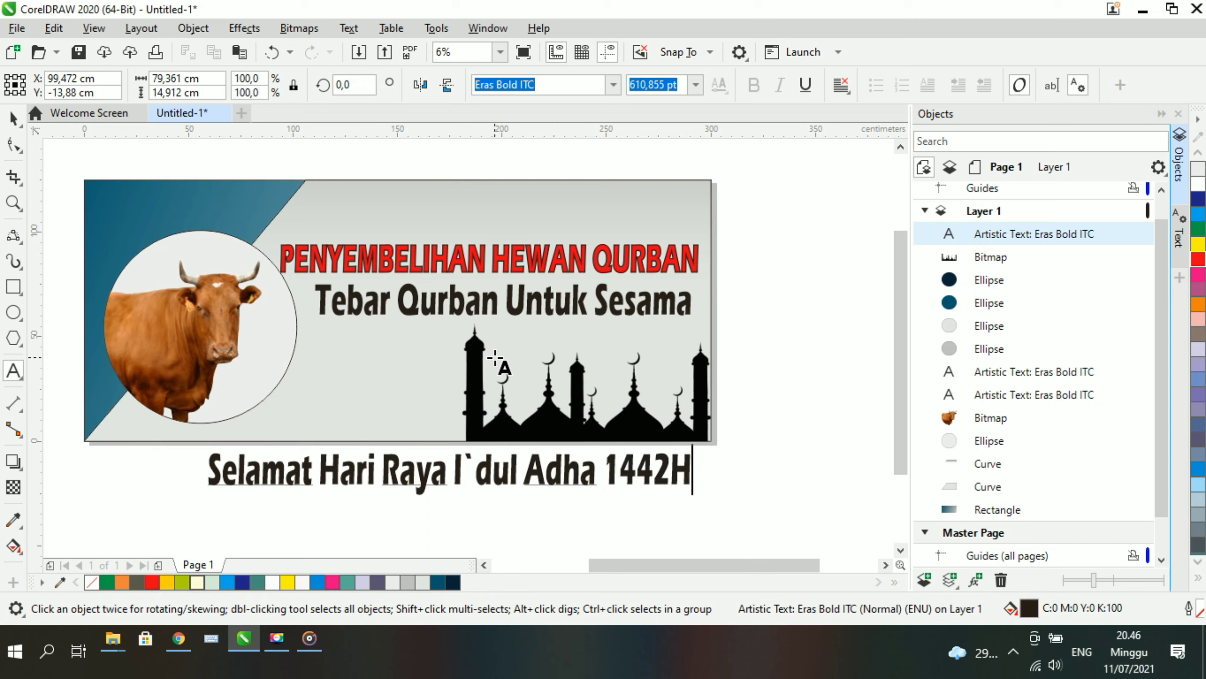
{"action": "left_click", "coordinate": [14, 119]}
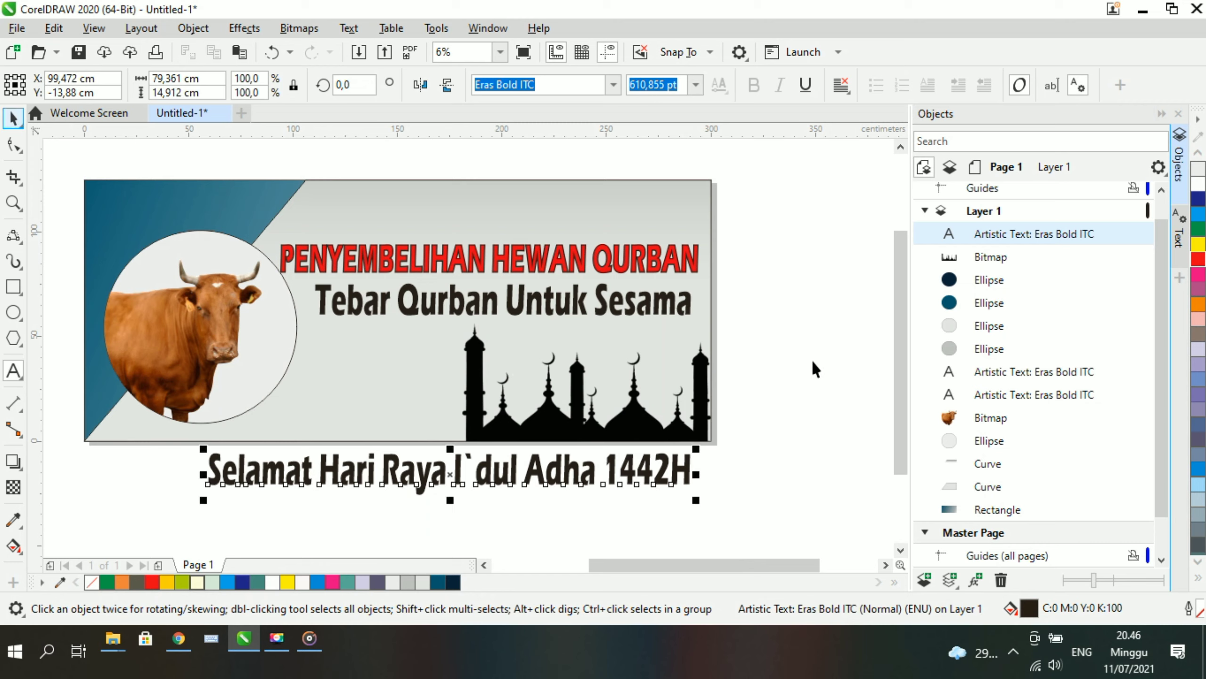
Move the "Selamat Hari Raya I`dul Adha 1442H" text above the red heading and scale it down to about 170.5 × 10.8 cm
{"action": "left_click_drag", "start_coordinate": [674, 471], "coordinate": [672, 206]}
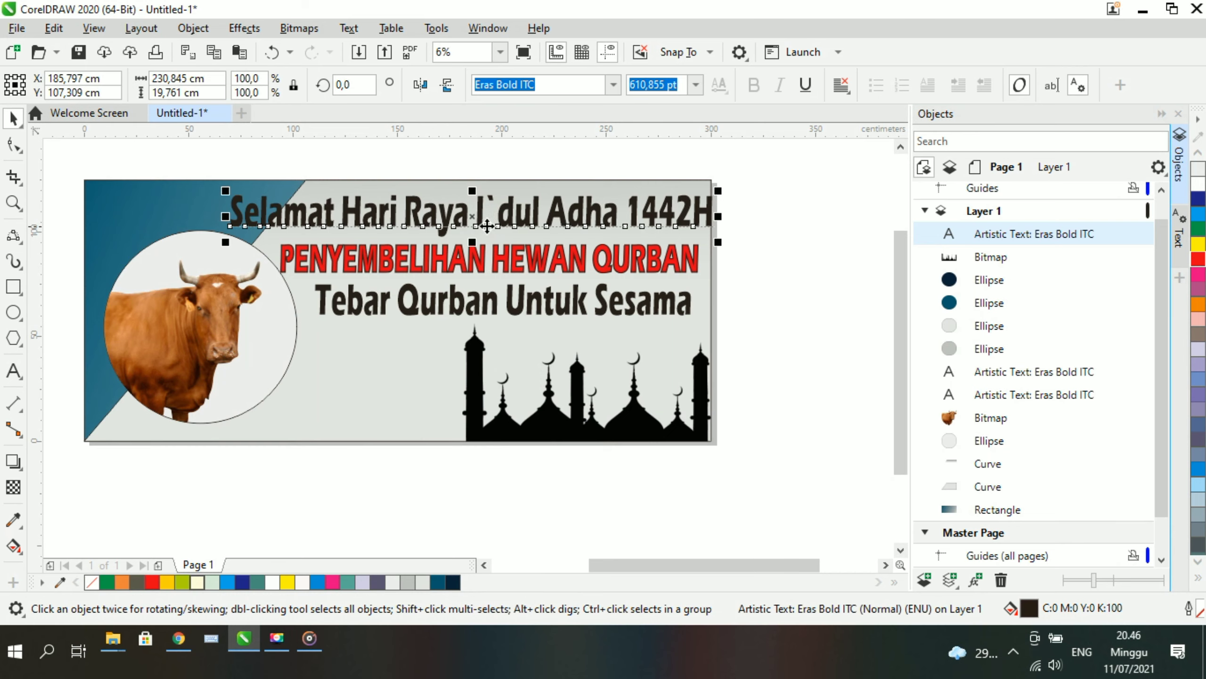
{"action": "left_click_drag", "start_coordinate": [471, 190], "coordinate": [487, 206]}
{"action": "left_click_drag", "start_coordinate": [213, 187], "coordinate": [272, 192]}
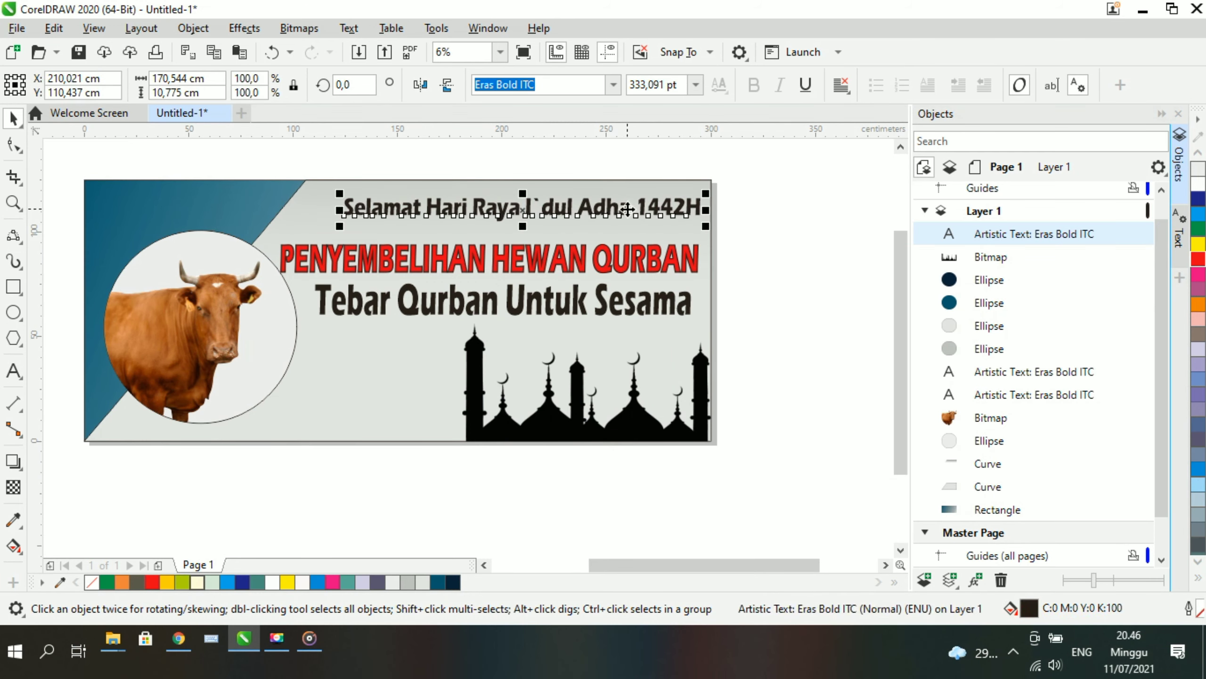
{"action": "left_click_drag", "start_coordinate": [626, 209], "coordinate": [599, 210]}
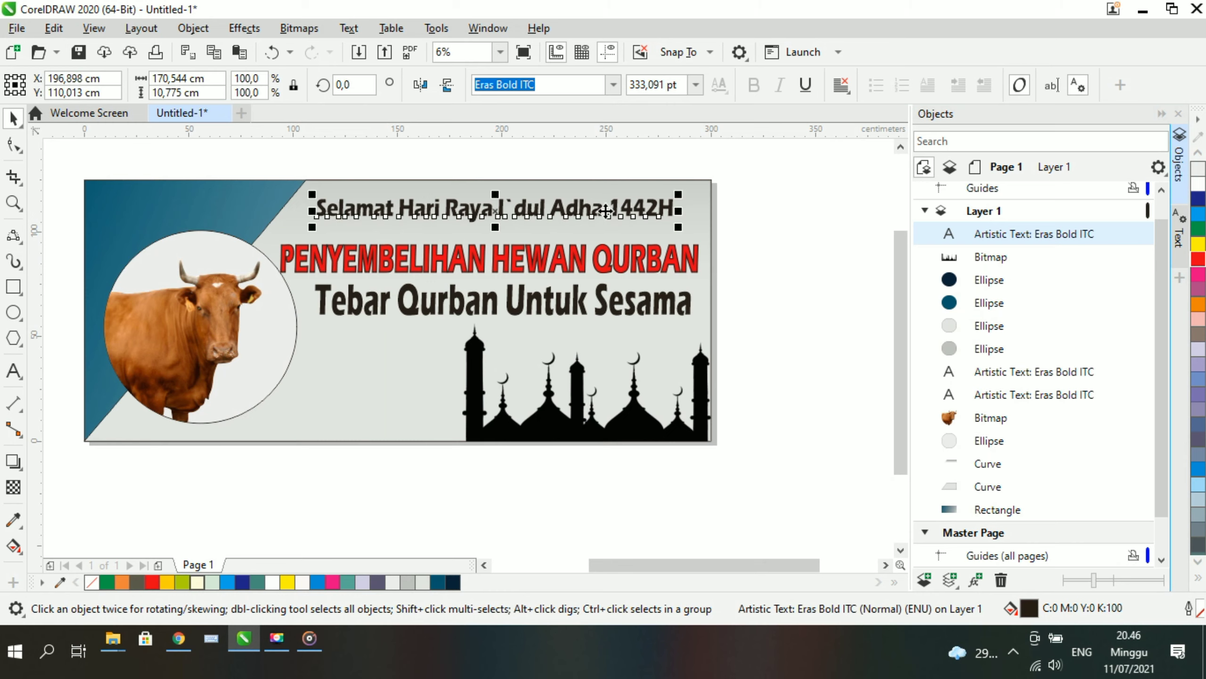
{"action": "left_click", "coordinate": [794, 246]}
Fill the "Selamat Hari Raya I`dul Adha 1442H" text with green (C100 M0 Y100 K0)
{"action": "left_click", "coordinate": [665, 212]}
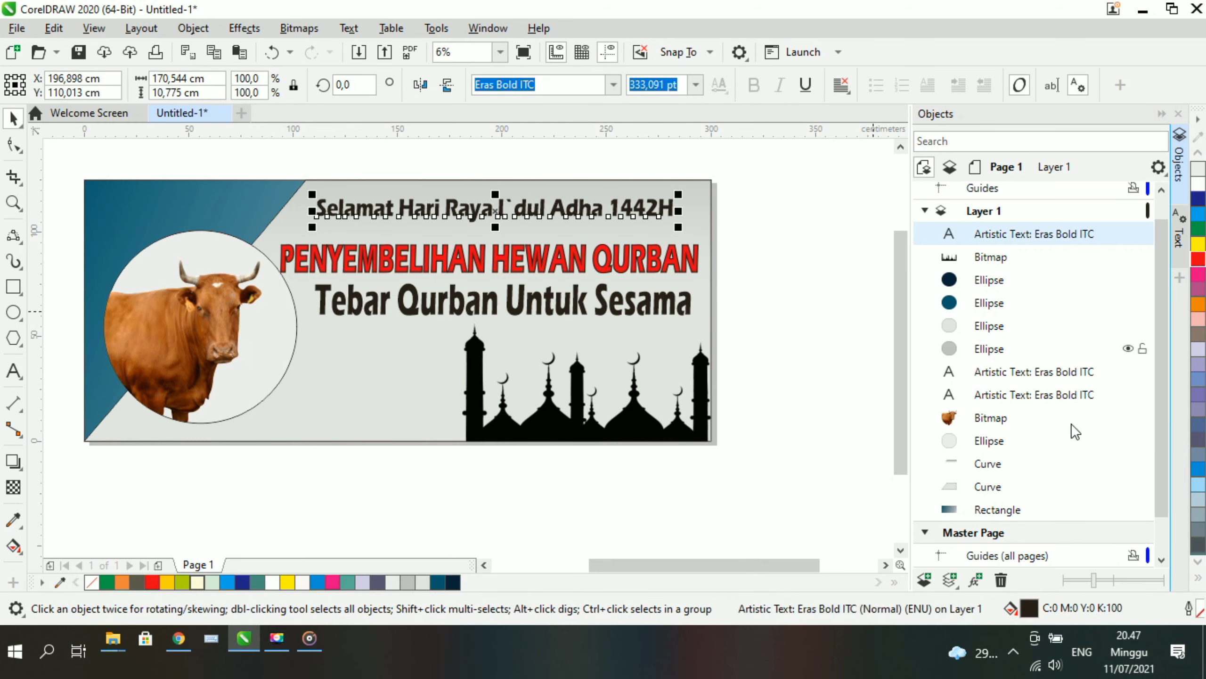
{"action": "left_click", "coordinate": [1197, 579]}
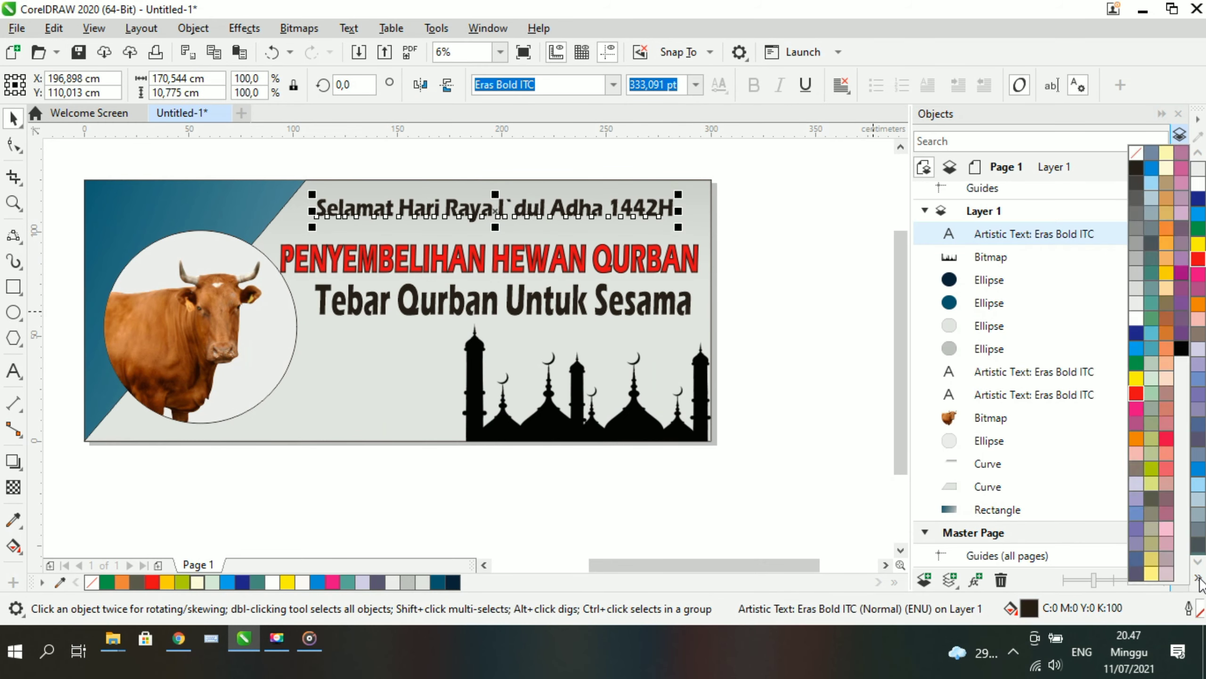
{"action": "left_click", "coordinate": [1136, 362]}
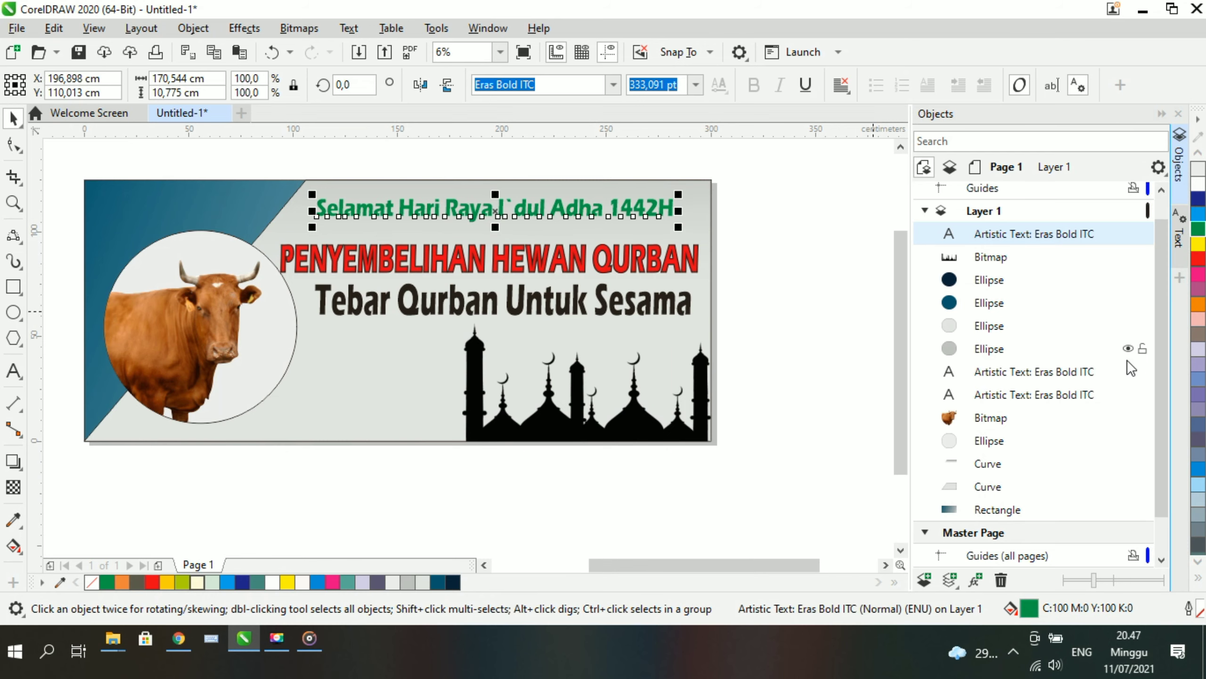
{"action": "left_click", "coordinate": [821, 257]}
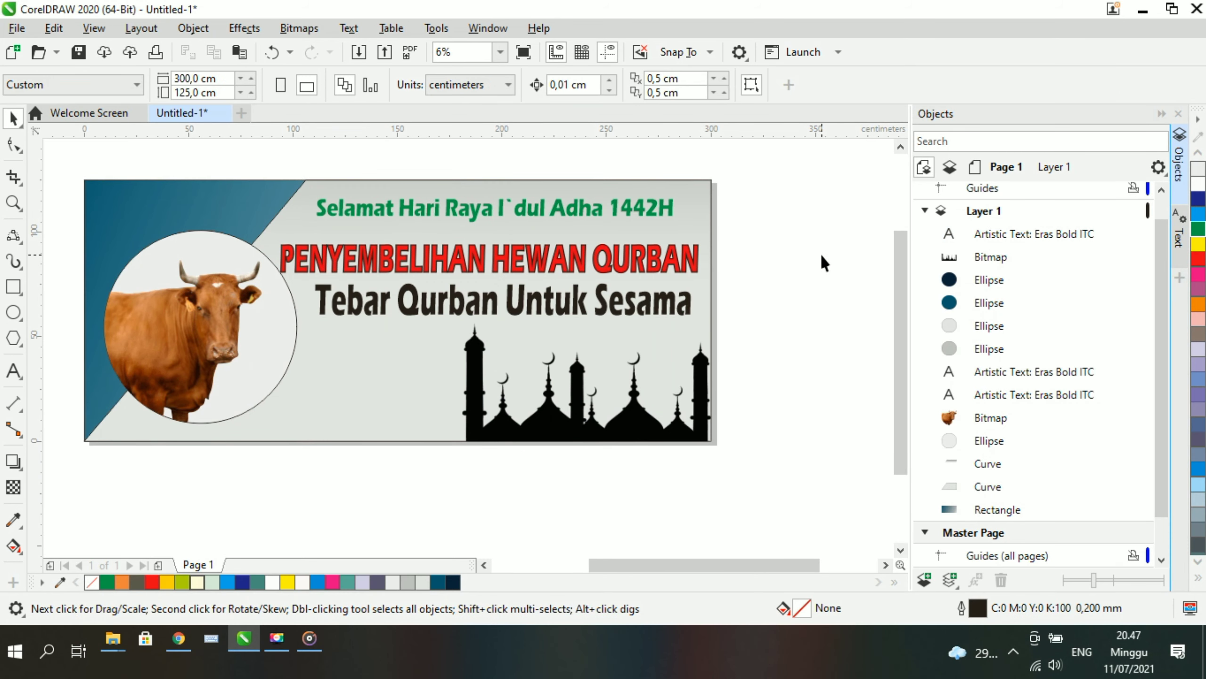
Duplicate the green greeting text and place the copy below the banner
{"action": "left_click", "coordinate": [556, 212]}
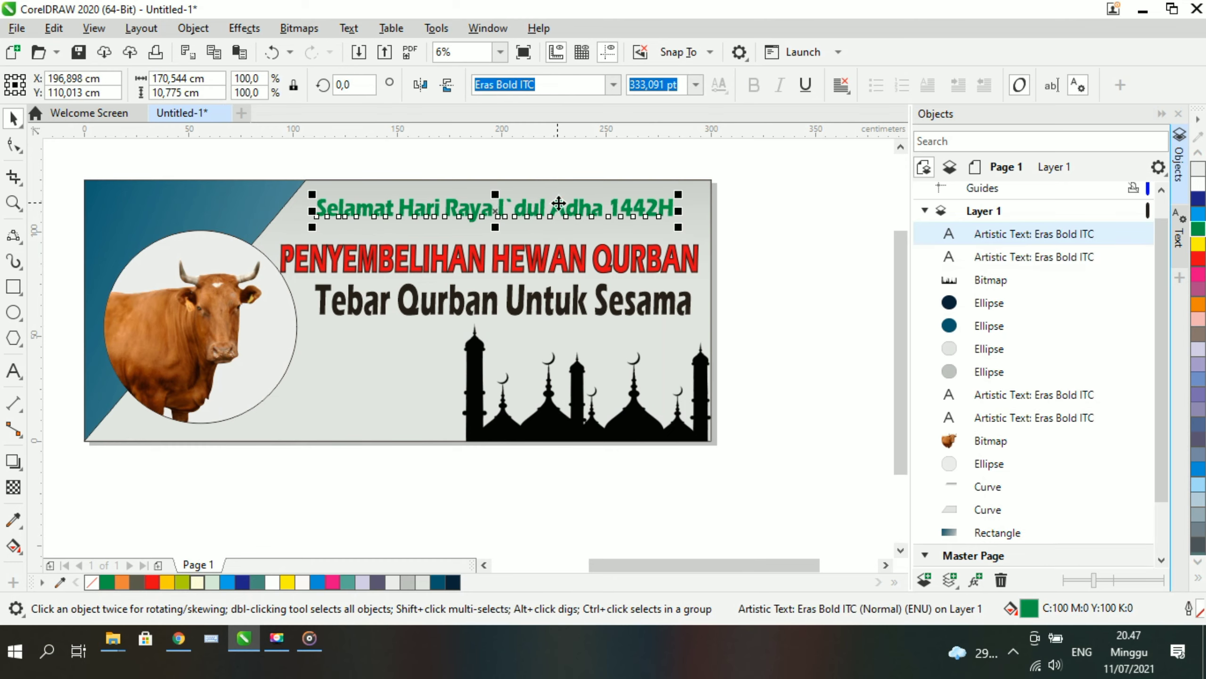
{"action": "key", "text": "KP_Add"}
{"action": "left_click_drag", "start_coordinate": [557, 209], "coordinate": [371, 208]}
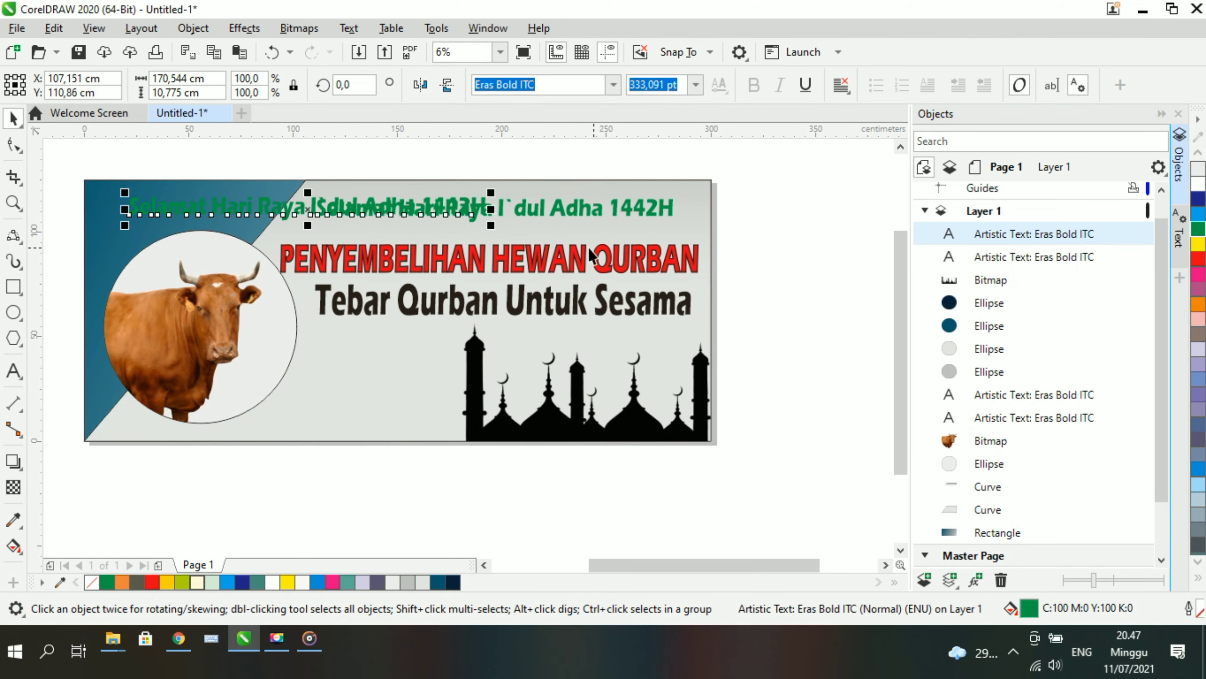
{"action": "left_click_drag", "start_coordinate": [443, 220], "coordinate": [477, 485]}
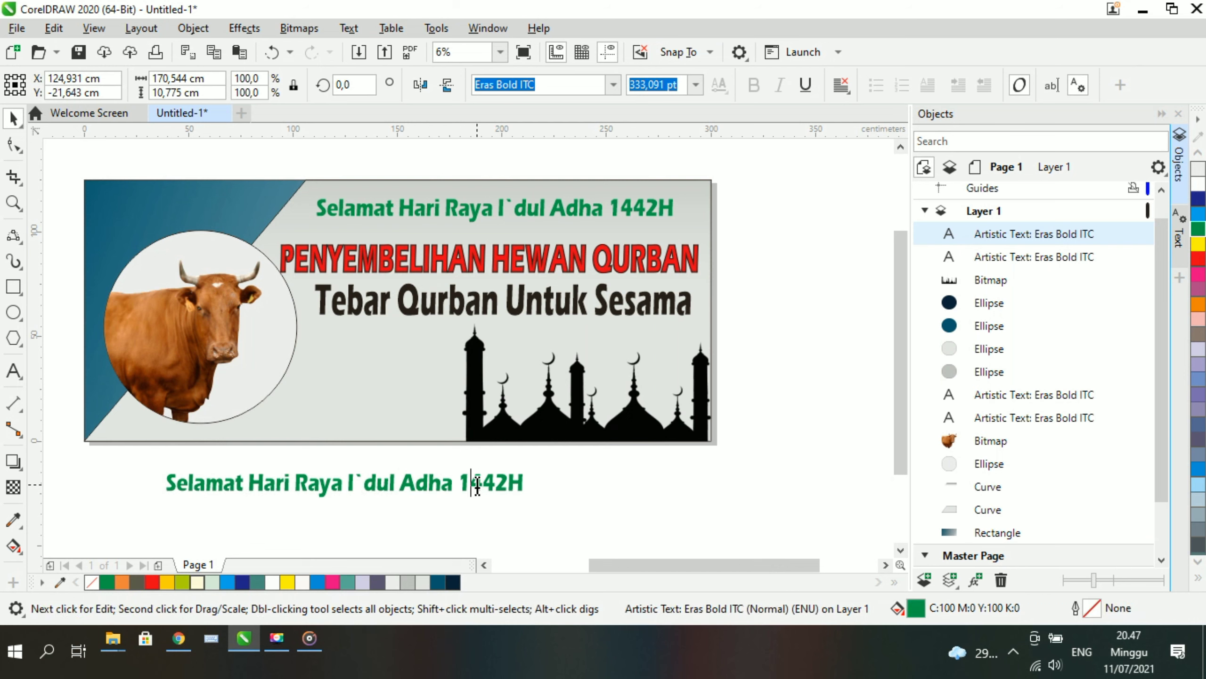
Clear the wording of the green greeting copy below the banner
{"action": "left_click", "coordinate": [518, 485]}
{"action": "key", "text": "BackSpace"}
{"action": "key", "text": "BackSpace"}
{"action": "key", "text": "BackSpace"}
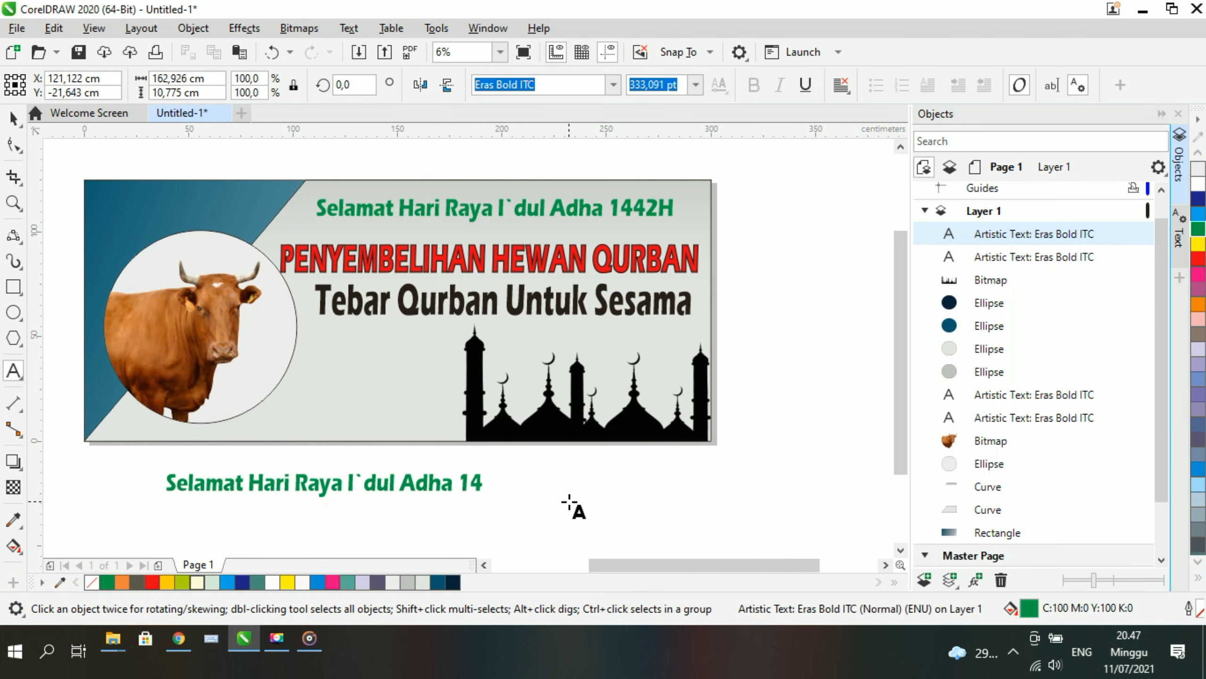
{"action": "key", "text": "BackSpace"}
{"action": "key", "text": "BackSpace"}
{"action": "key", "text": "BackSpace"}
{"action": "key", "text": "BackSpace"}
{"action": "key", "text": "BackSpace"}
{"action": "key", "text": "BackSpace"}
{"action": "key", "text": "BackSpace"}
{"action": "key", "text": "BackSpace"}
{"action": "key", "text": "BackSpace"}
{"action": "key", "text": "BackSpace"}
{"action": "key", "text": "BackSpace"}
{"action": "key", "text": "BackSpace"}
{"action": "key", "text": "BackSpace"}
{"action": "key", "text": "BackSpace"}
{"action": "key", "text": "BackSpace"}
{"action": "key", "text": "BackSpace"}
{"action": "key", "text": "BackSpace"}
{"action": "key", "text": "BackSpace"}
{"action": "key", "text": "BackSpace"}
{"action": "key", "text": "BackSpace"}
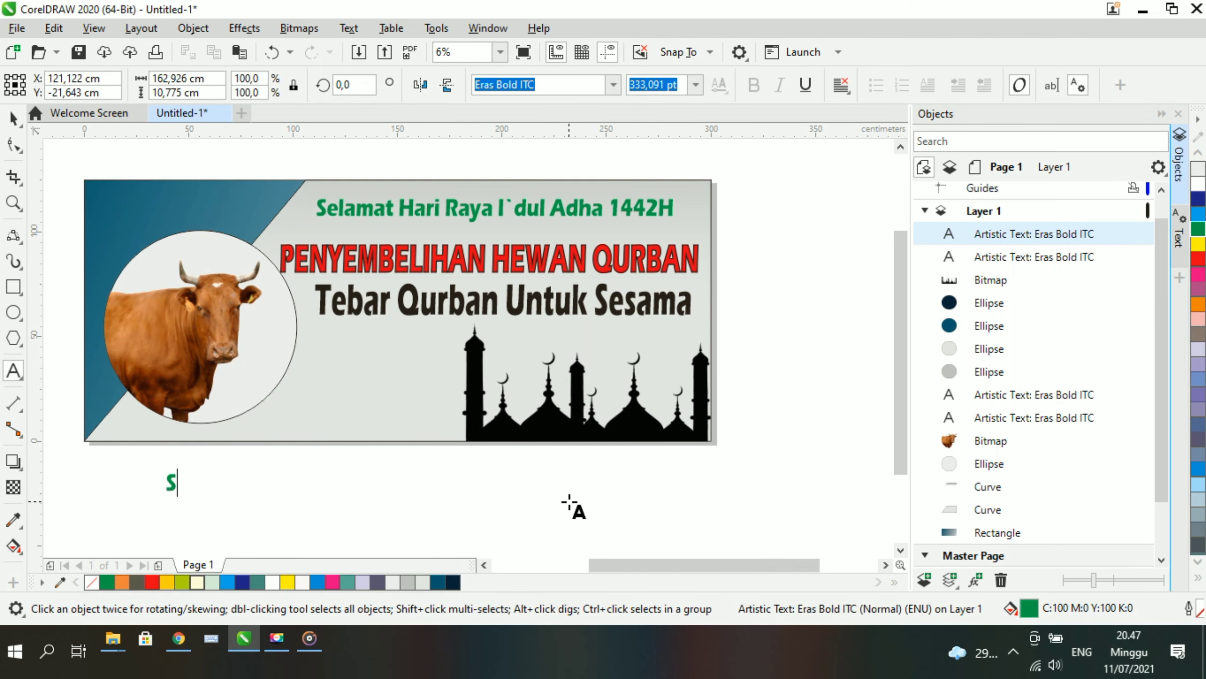
{"action": "type", "text": "Panitia"}
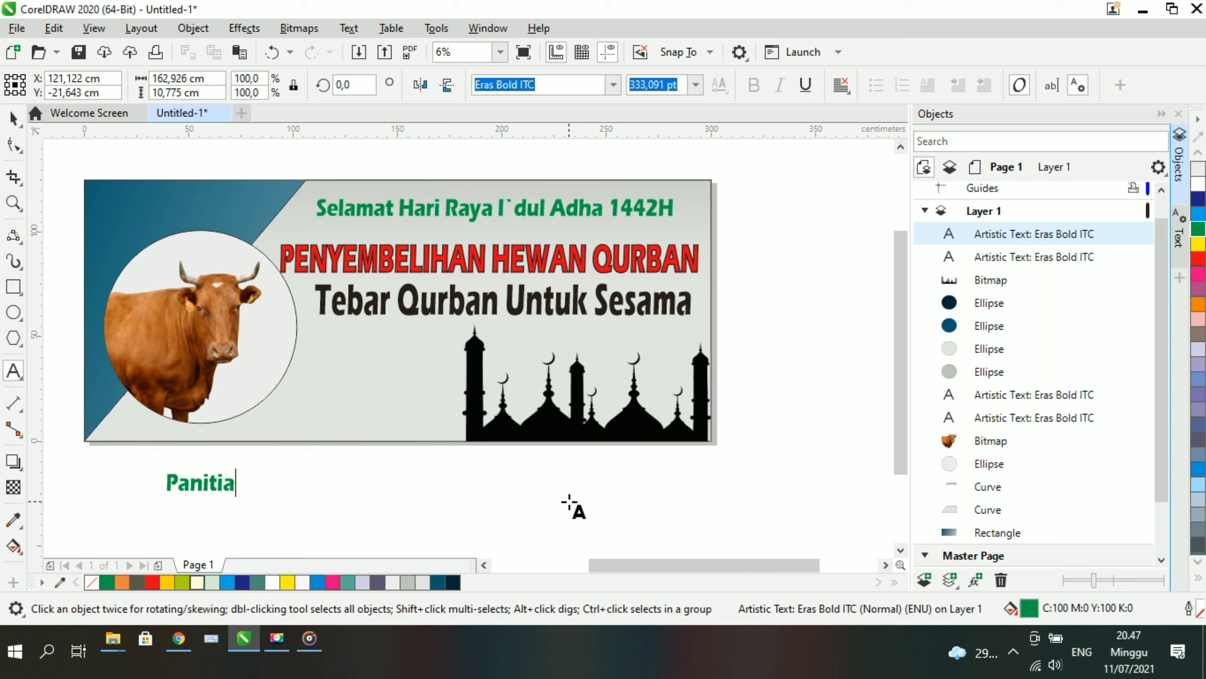
{"action": "key", "text": "BackSpace"}
{"action": "key", "text": "BackSpace"}
{"action": "key", "text": "BackSpace"}
{"action": "key", "text": "BackSpace"}
{"action": "key", "text": "BackSpace"}
{"action": "key", "text": "BackSpace"}
{"action": "key", "text": "BackSpace"}
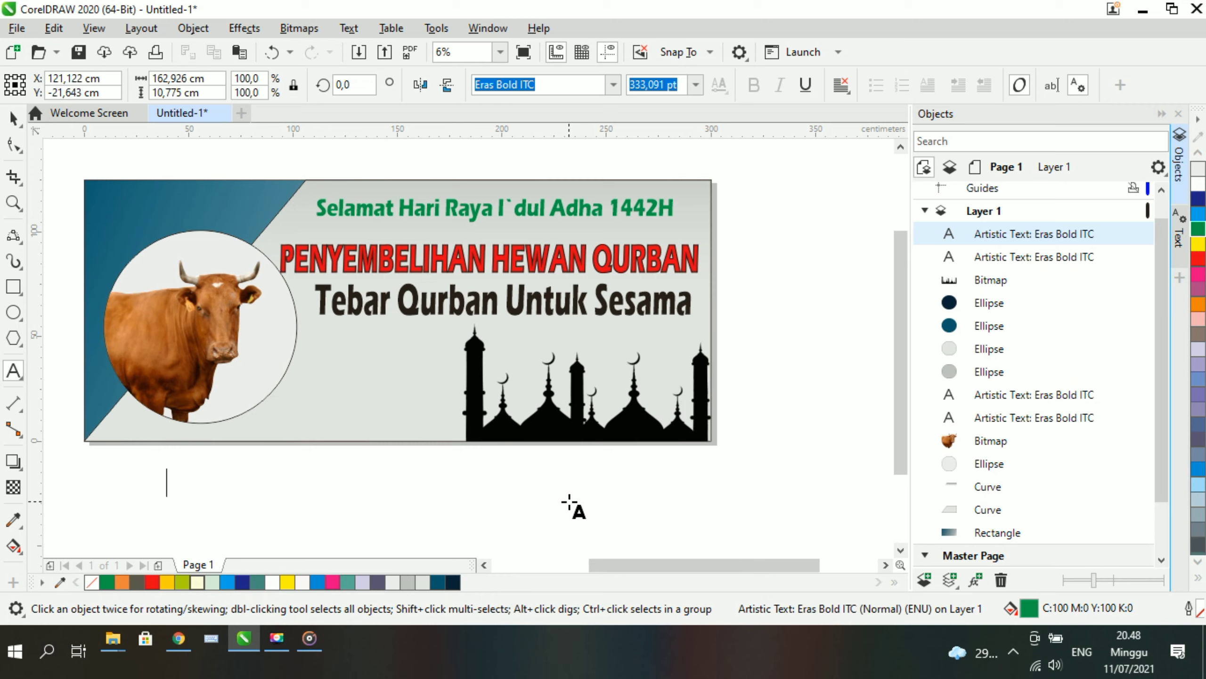
Enter "DKM Masjid Ataqwa" as the new wording of the green text below the banner
{"action": "type", "text": "DKM Masj"}
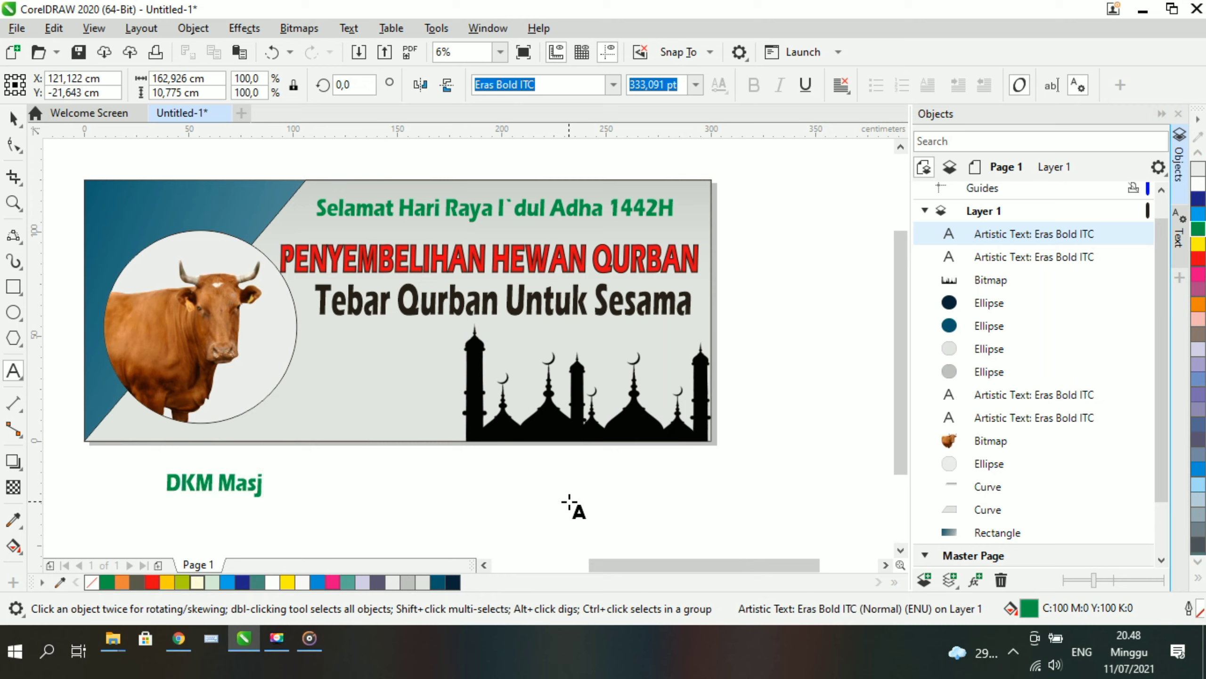
{"action": "type", "text": "id Ataq"}
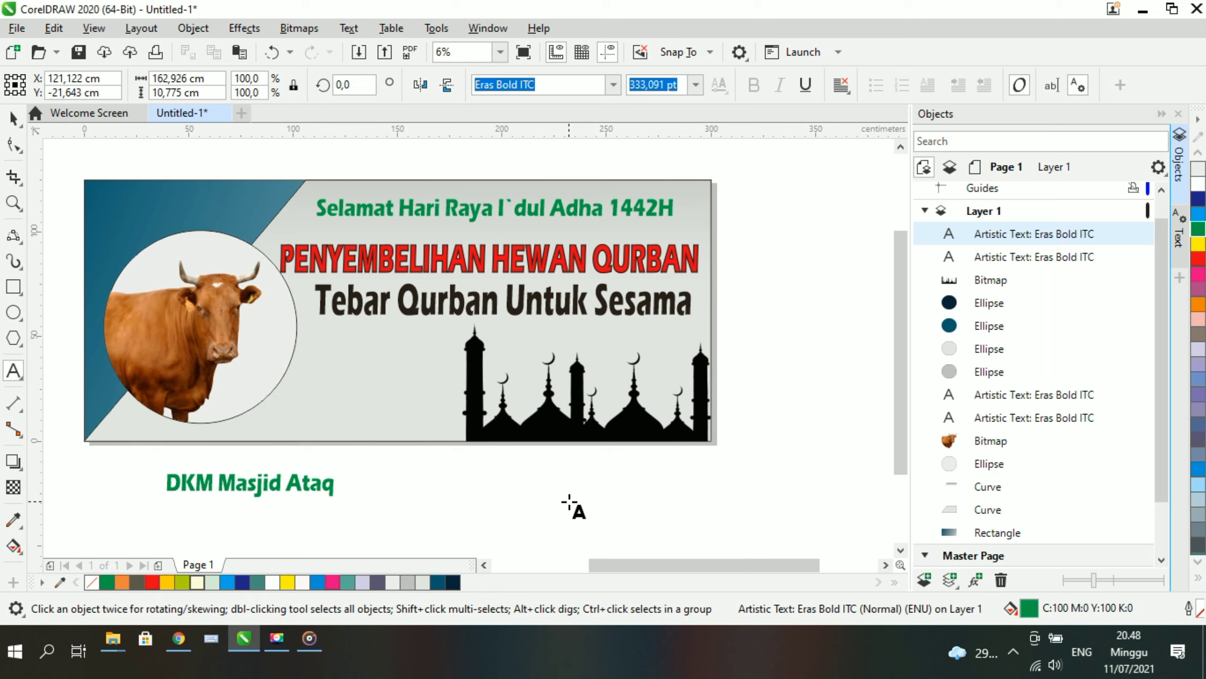
{"action": "type", "text": "wa"}
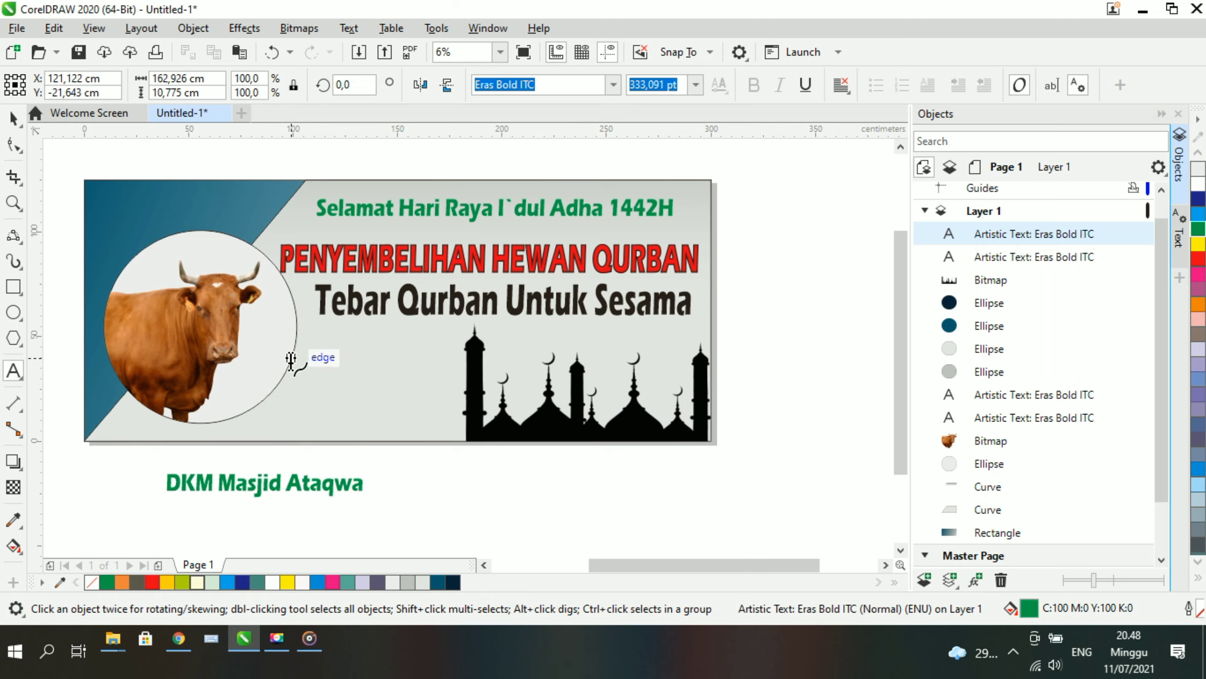
{"action": "left_click", "coordinate": [14, 119]}
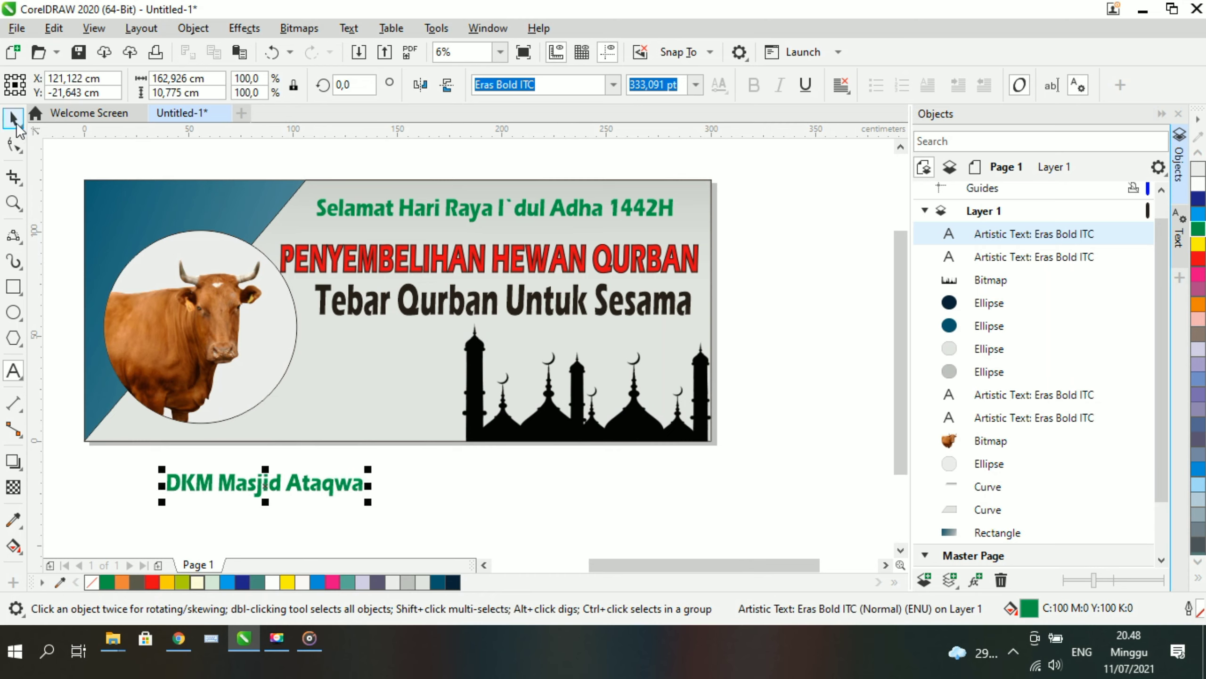
Fit the "DKM Masjid Ataqwa" text into the banner's blue corner at about 80.4 × 9.2 cm and fill it white
{"action": "left_click_drag", "start_coordinate": [326, 482], "coordinate": [267, 212]}
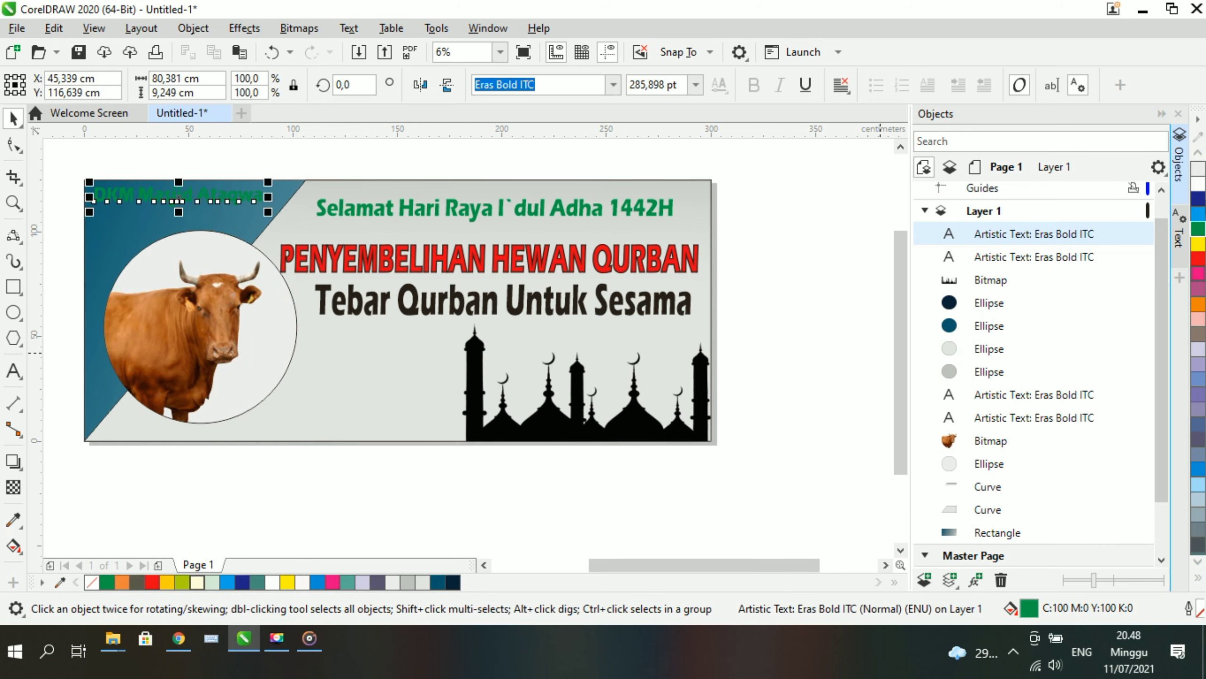
{"action": "left_click", "coordinate": [1198, 186]}
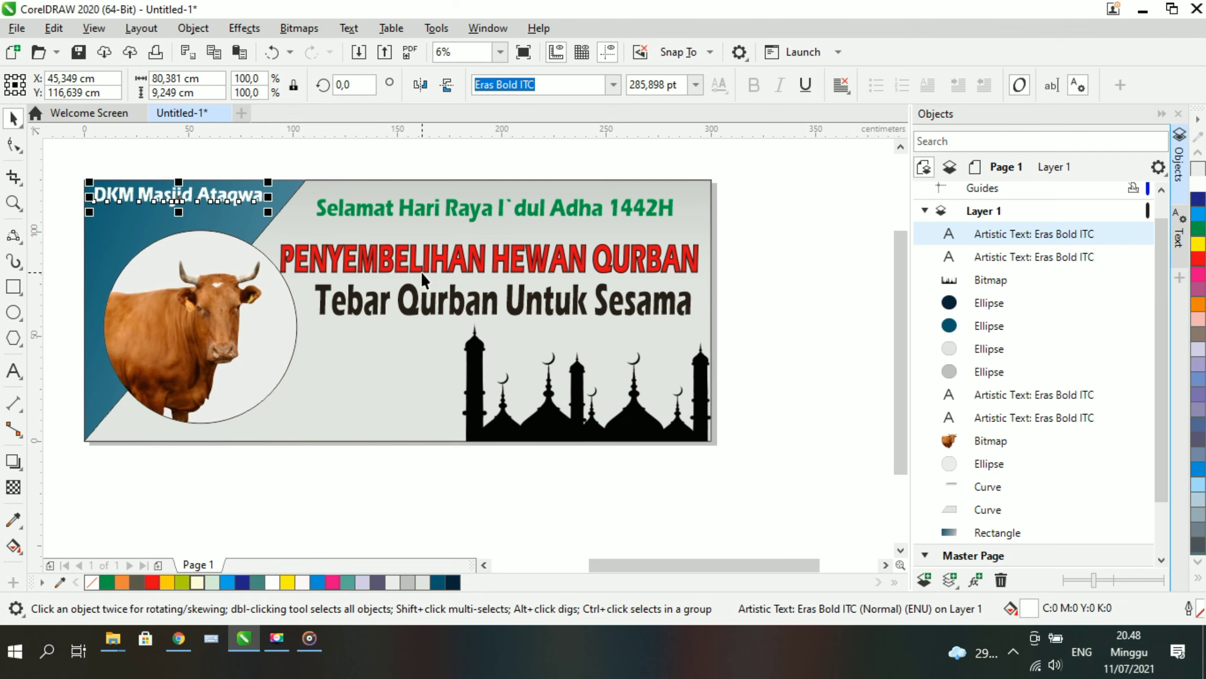
{"action": "left_click", "coordinate": [317, 455]}
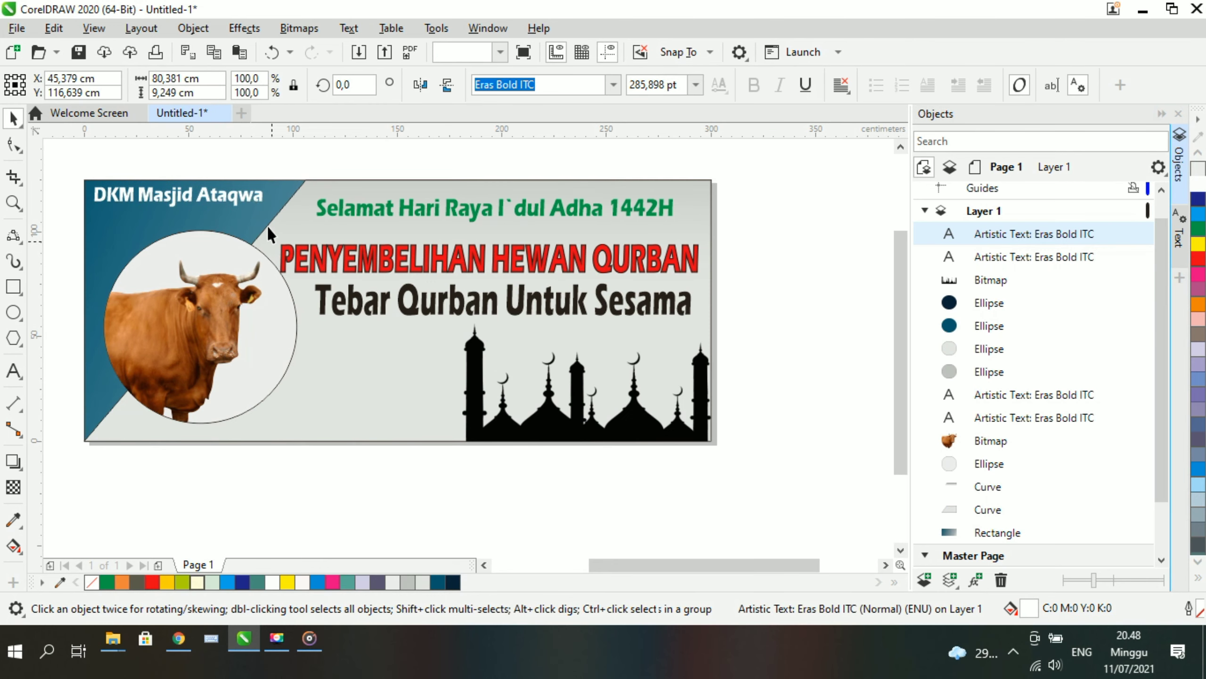
Lower the white "DKM Masjid Ataqwa" text within the blue corner, just above the cow circle, to about X 46.2, Y 110.7 cm
{"action": "left_click", "coordinate": [248, 198]}
{"action": "left_click_drag", "start_coordinate": [239, 196], "coordinate": [243, 204]}
{"action": "left_click", "coordinate": [332, 489]}
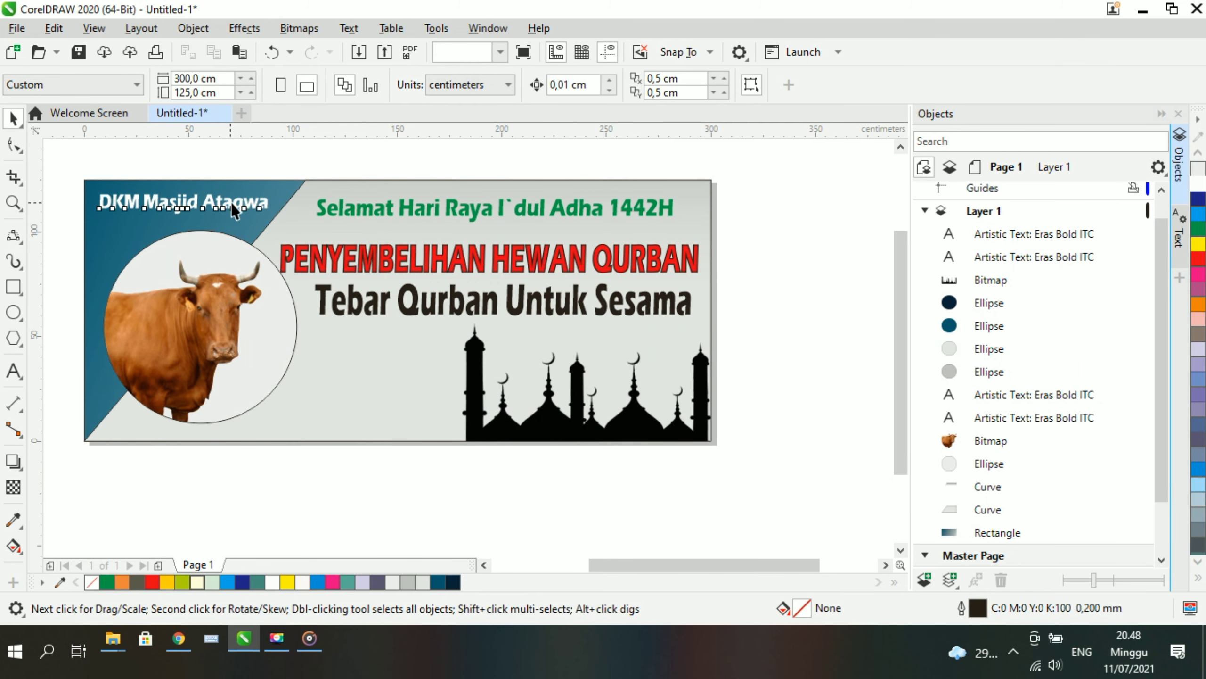
{"action": "mouse_move", "coordinate": [232, 209]}
{"action": "left_mouse_down"}
{"action": "mouse_move", "coordinate": [217, 206]}
{"action": "mouse_move", "coordinate": [251, 213]}
{"action": "left_mouse_up"}
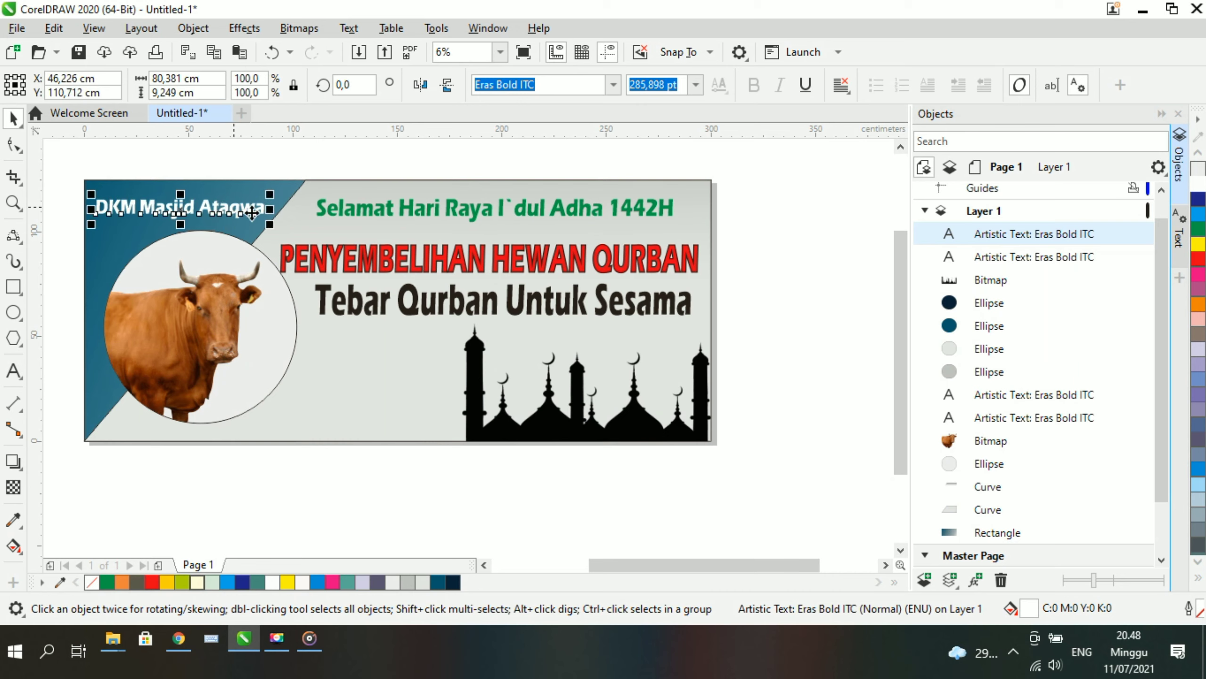
{"action": "left_click", "coordinate": [354, 496]}
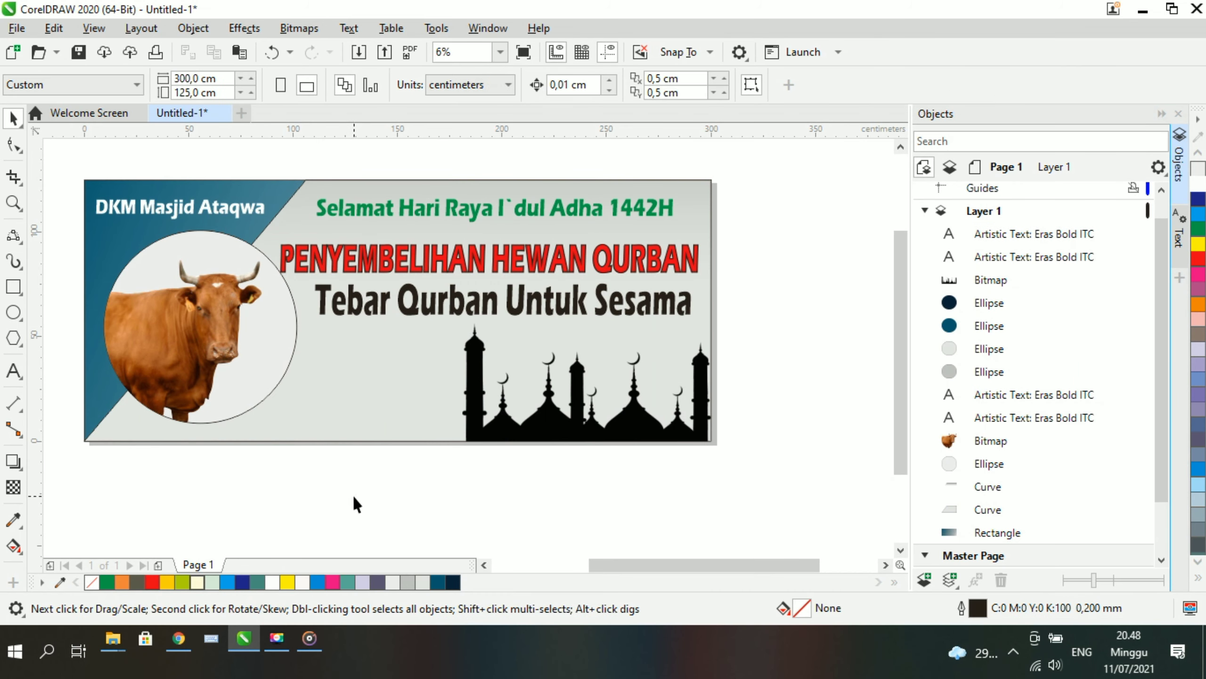
Even out the spacing between the green greeting, the red heading and the "Tebar Qurban Untuk Sesama" line by shifting them slightly
{"action": "left_click", "coordinate": [431, 208]}
{"action": "left_click_drag", "start_coordinate": [495, 209], "coordinate": [497, 210]}
{"action": "left_click", "coordinate": [762, 316]}
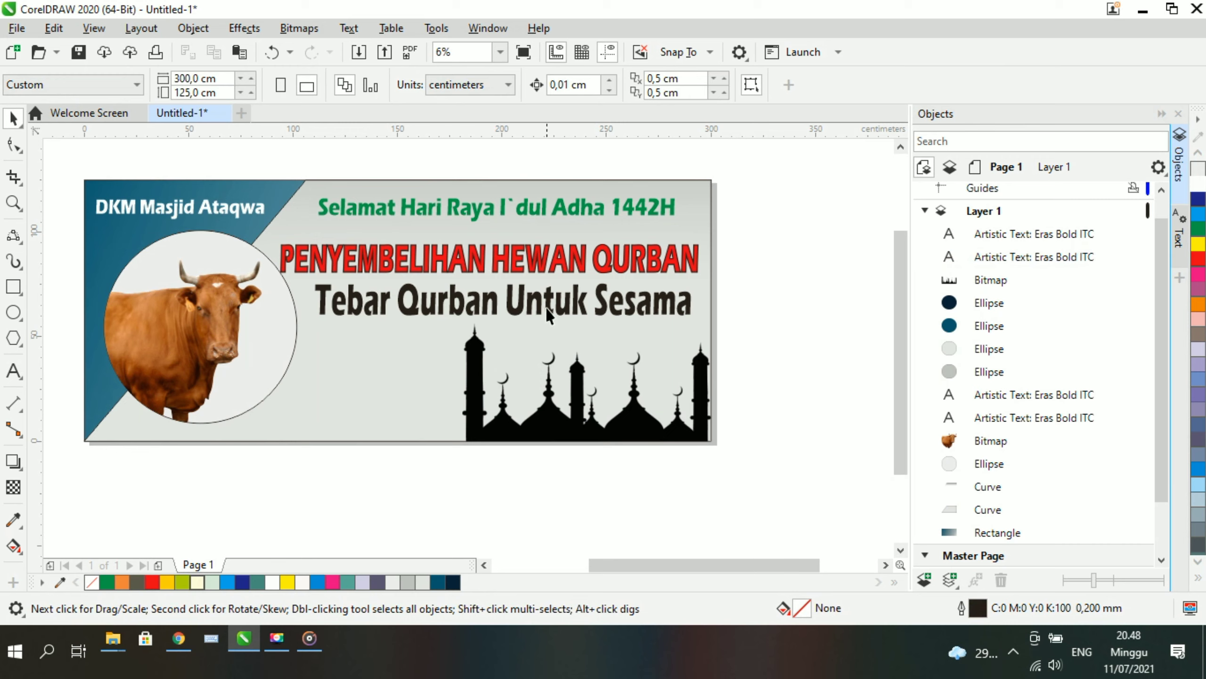
{"action": "left_click_drag", "start_coordinate": [545, 270], "coordinate": [540, 253]}
{"action": "left_click", "coordinate": [589, 306]}
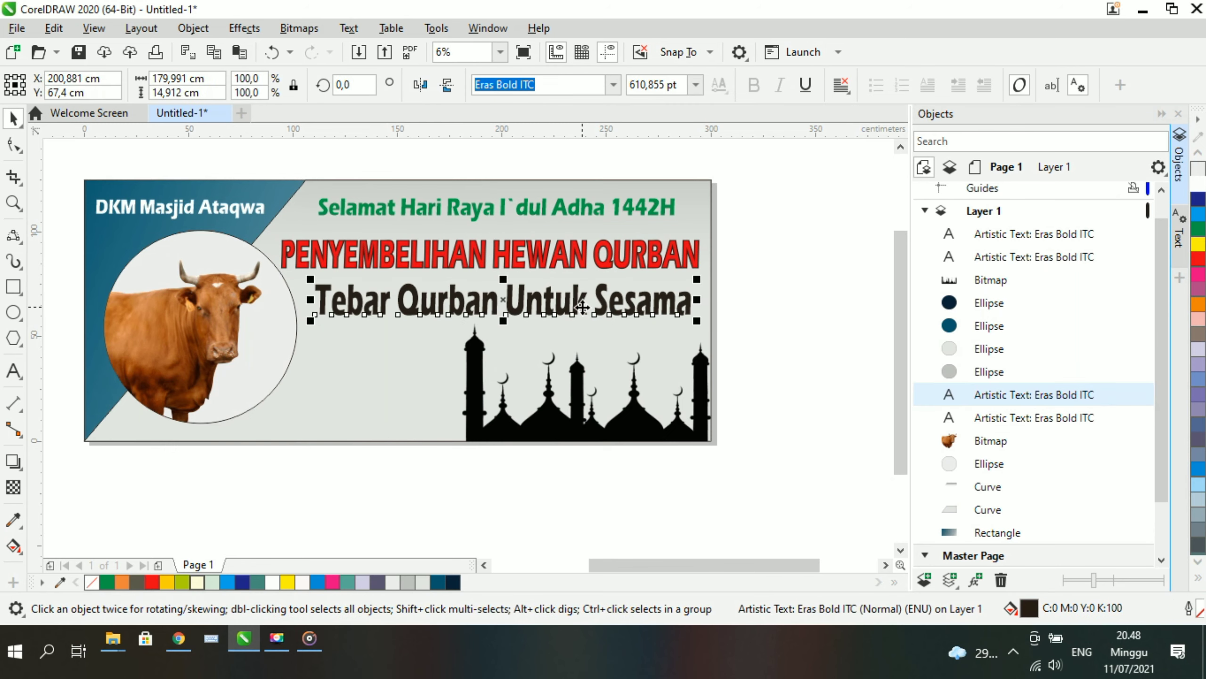
{"action": "left_click_drag", "start_coordinate": [586, 308], "coordinate": [582, 303]}
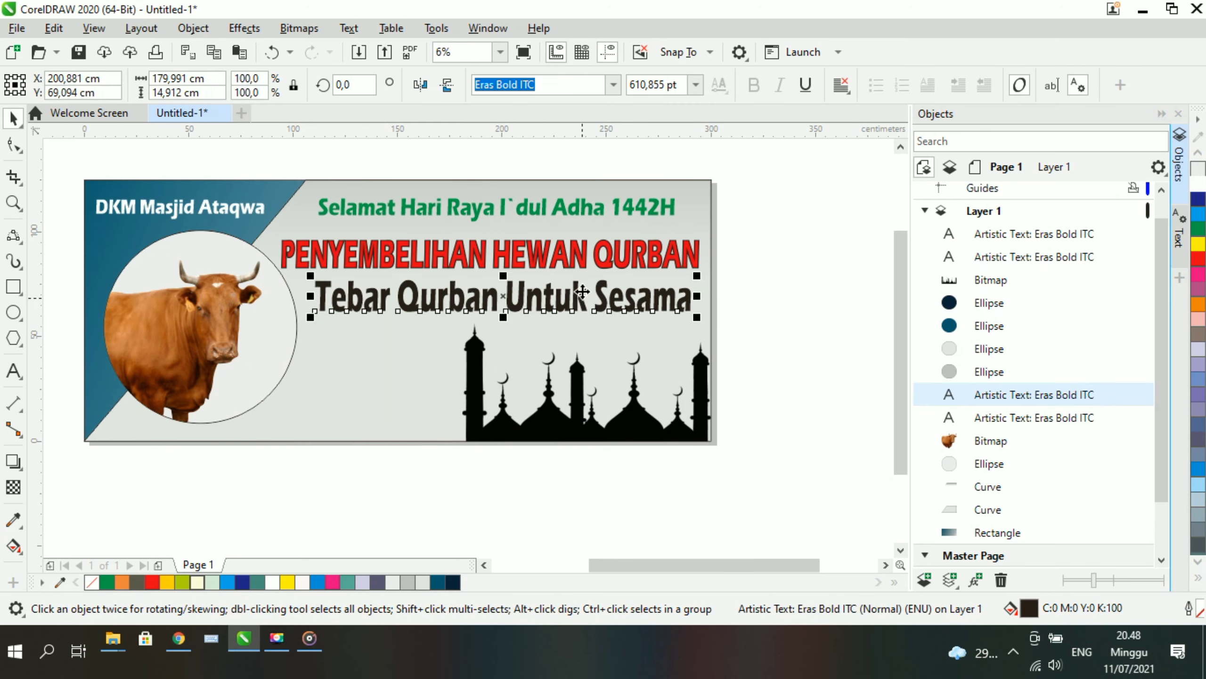
{"action": "left_click", "coordinate": [579, 262]}
{"action": "left_click_drag", "start_coordinate": [580, 262], "coordinate": [581, 259]}
{"action": "left_click", "coordinate": [829, 318]}
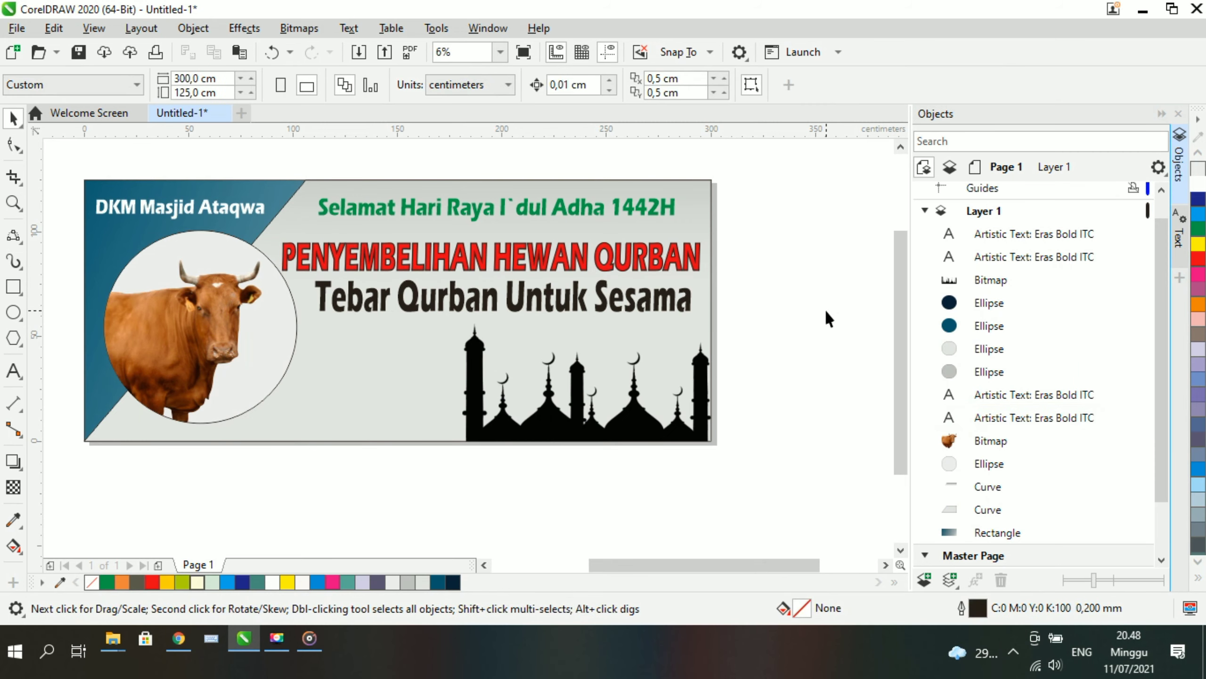
Shift the mosque silhouette against the banner's right edge and duplicate it in place, stacking the copy directly beneath the original
{"action": "left_click_drag", "start_coordinate": [623, 430], "coordinate": [626, 431]}
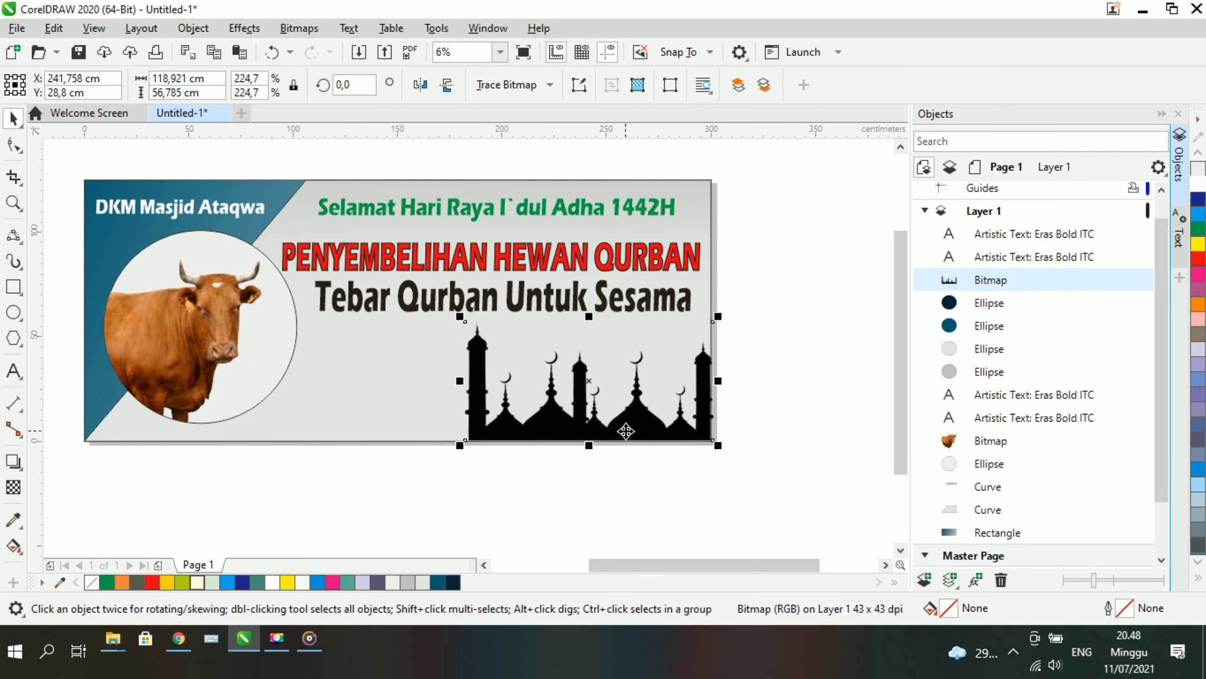
{"action": "left_click", "coordinate": [796, 461]}
{"action": "left_click", "coordinate": [660, 427]}
{"action": "key", "text": "shift+Page_Up"}
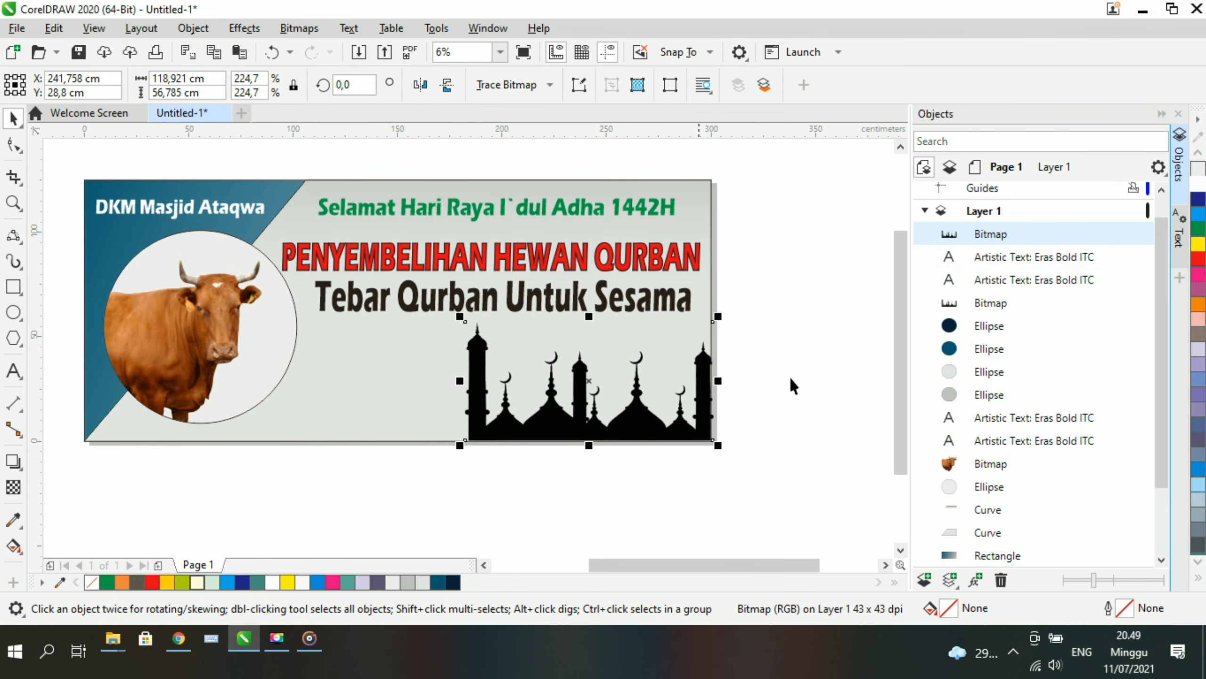
{"action": "left_click_drag", "start_coordinate": [1005, 240], "coordinate": [991, 326]}
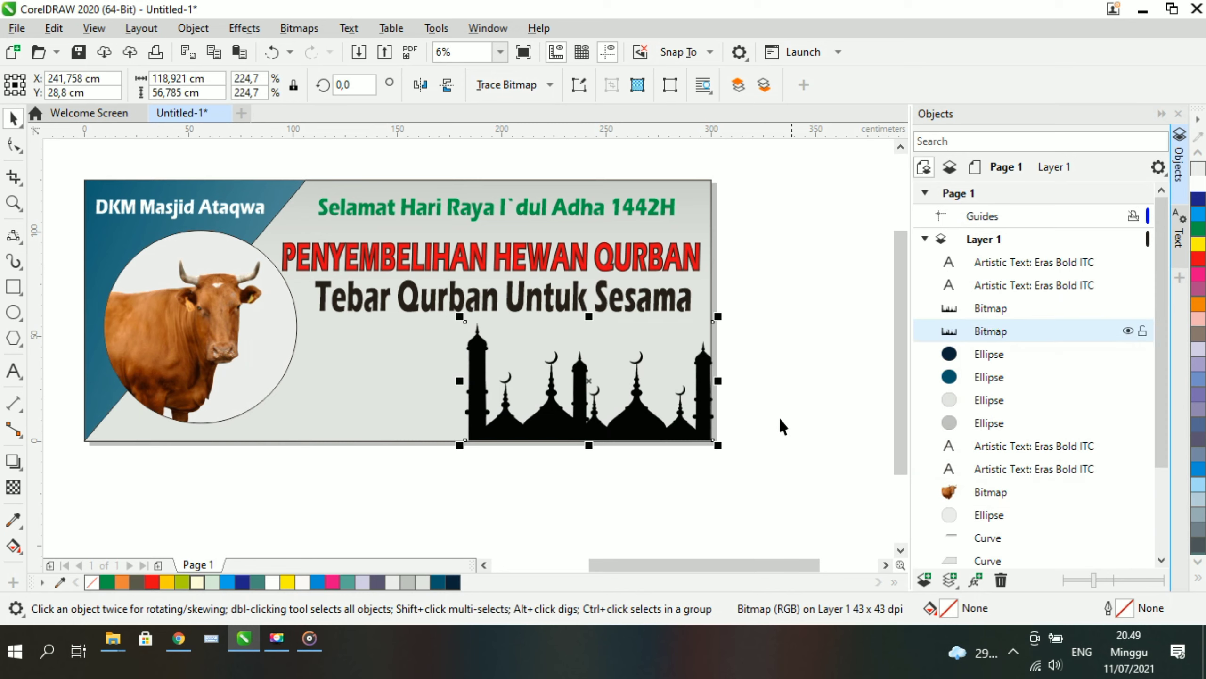
{"action": "left_click", "coordinate": [730, 428]}
Enlarge the lower mosque copy to about 151.7 × 72.5 cm and move it left beside the cow circle, along the banner's bottom edge
{"action": "left_click", "coordinate": [1003, 332]}
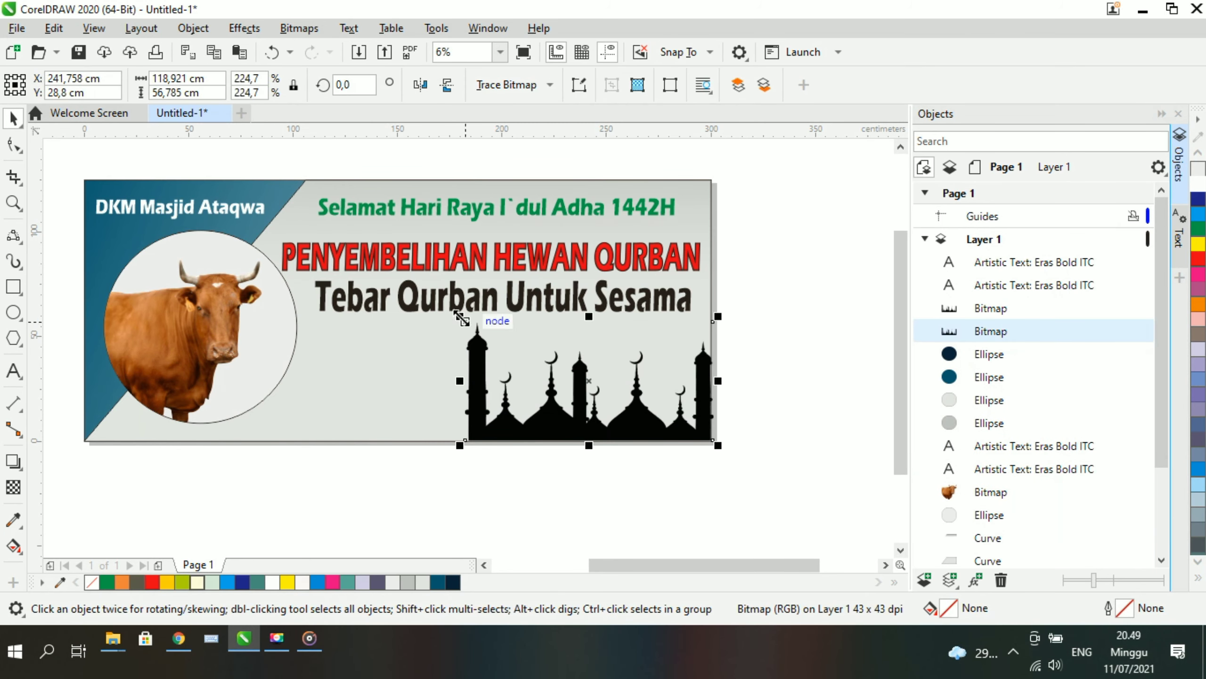
{"action": "left_click_drag", "start_coordinate": [460, 316], "coordinate": [388, 283]}
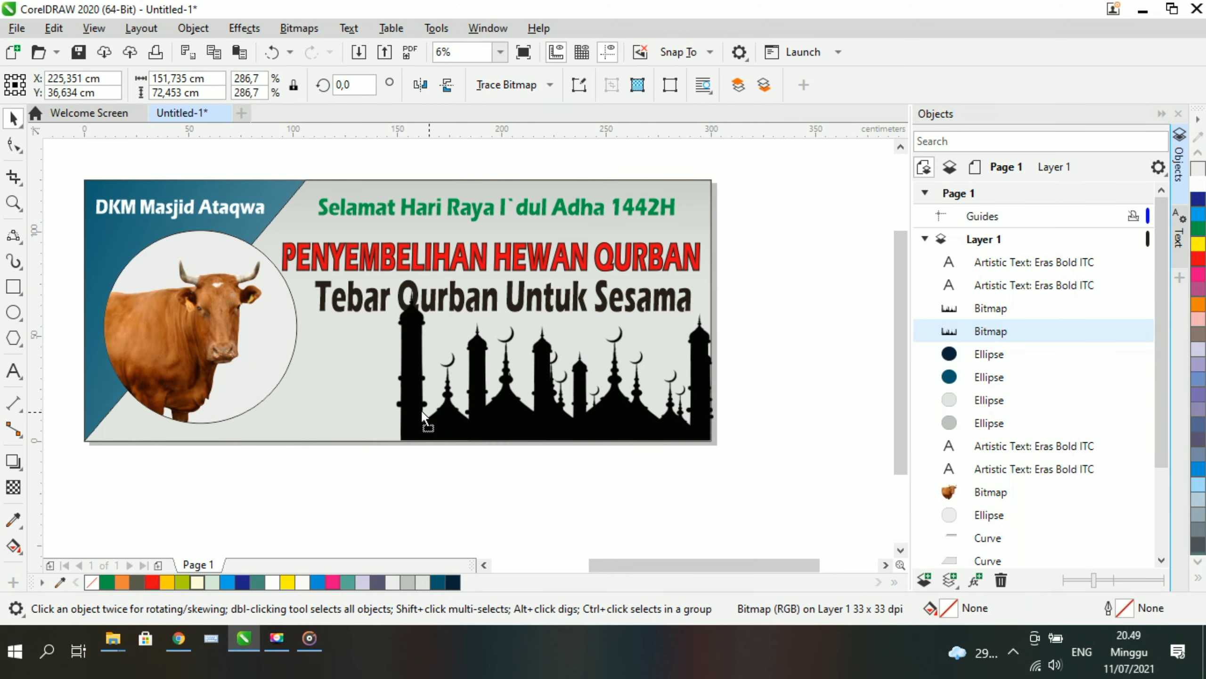
{"action": "left_click_drag", "start_coordinate": [420, 409], "coordinate": [326, 416]}
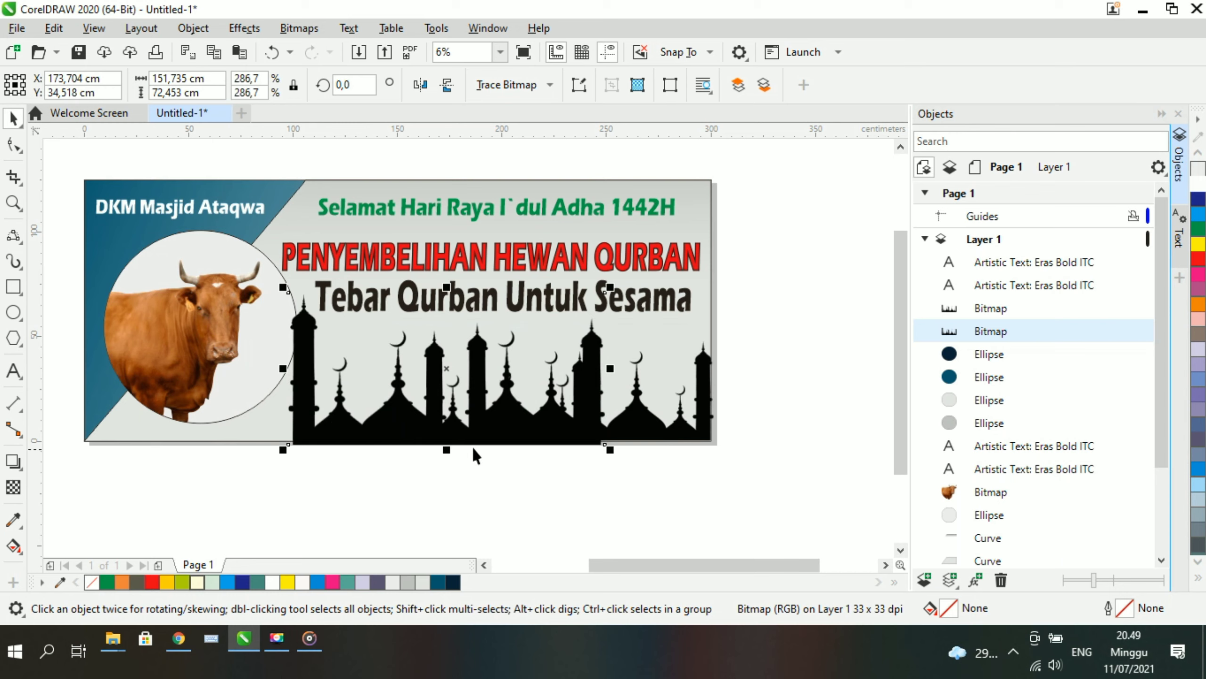
{"action": "left_click_drag", "start_coordinate": [361, 429], "coordinate": [344, 419]}
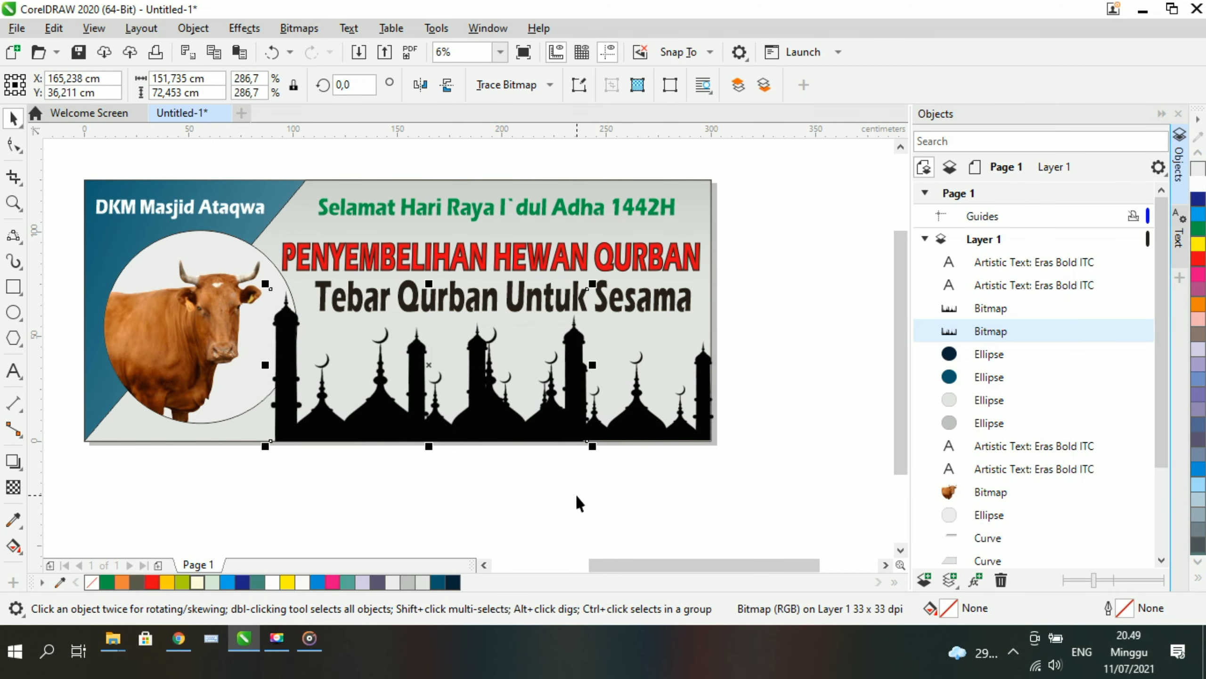
Align the base of the smaller mosque silhouette precisely with the banner's bottom edge
{"action": "scroll", "coordinate": [608, 454], "scroll_direction": "up", "scroll_amount": 5}
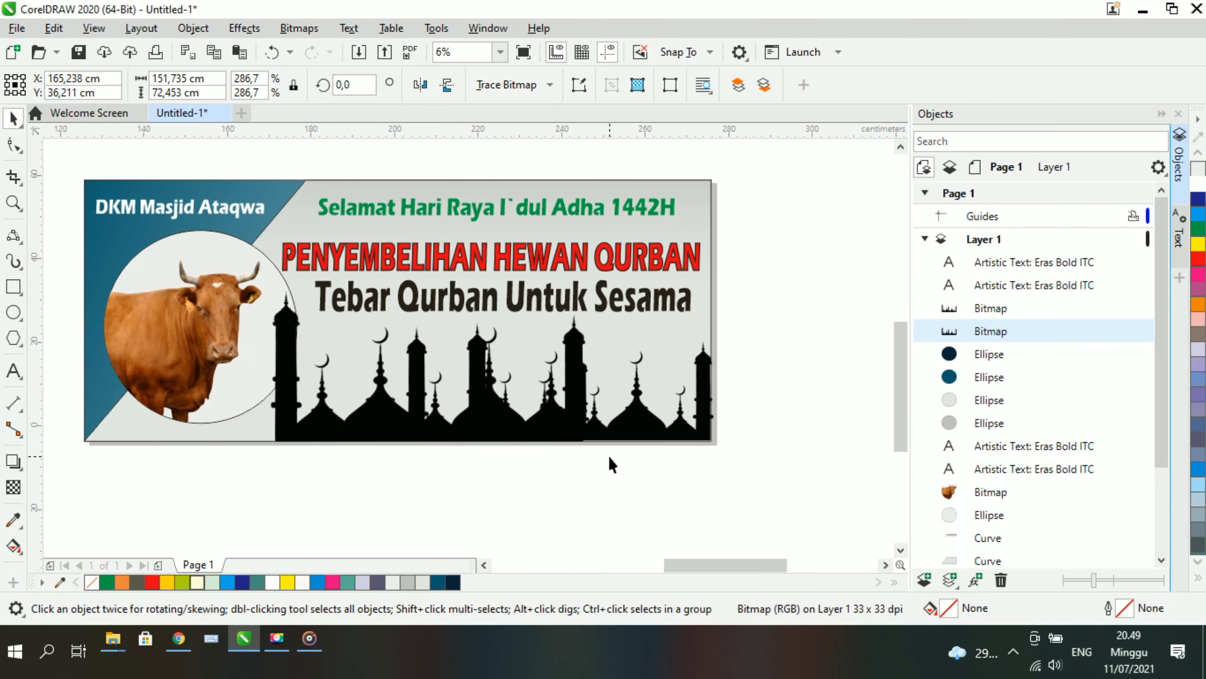
{"action": "left_click", "coordinate": [344, 307]}
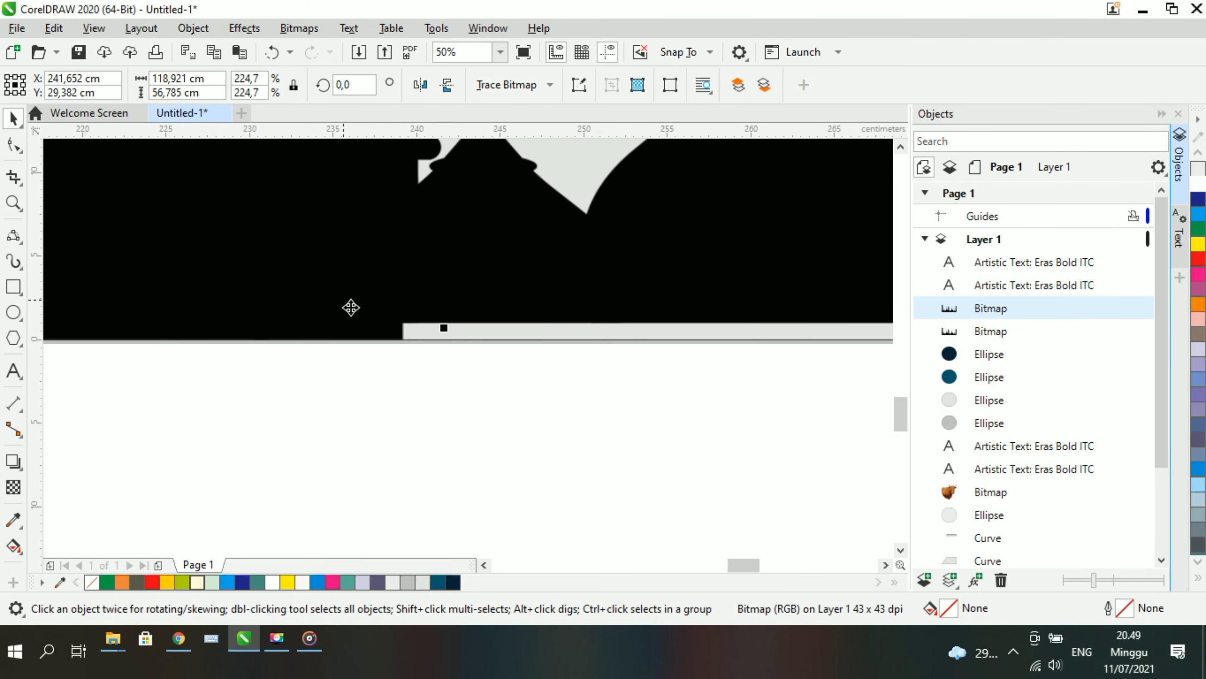
{"action": "left_click_drag", "start_coordinate": [497, 414], "coordinate": [644, 301]}
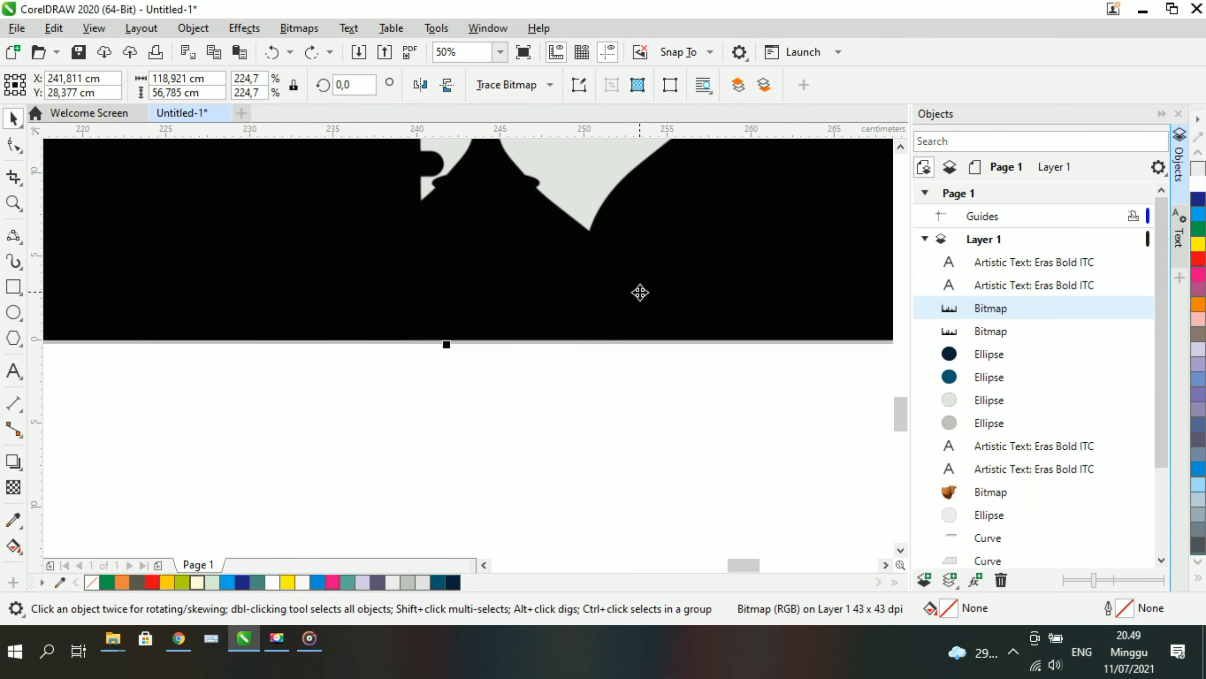
{"action": "left_click", "coordinate": [646, 354]}
{"action": "scroll", "coordinate": [646, 354], "scroll_direction": "down", "scroll_amount": 3}
{"action": "left_click", "coordinate": [649, 355]}
{"action": "scroll", "coordinate": [632, 361], "scroll_direction": "down", "scroll_amount": 2}
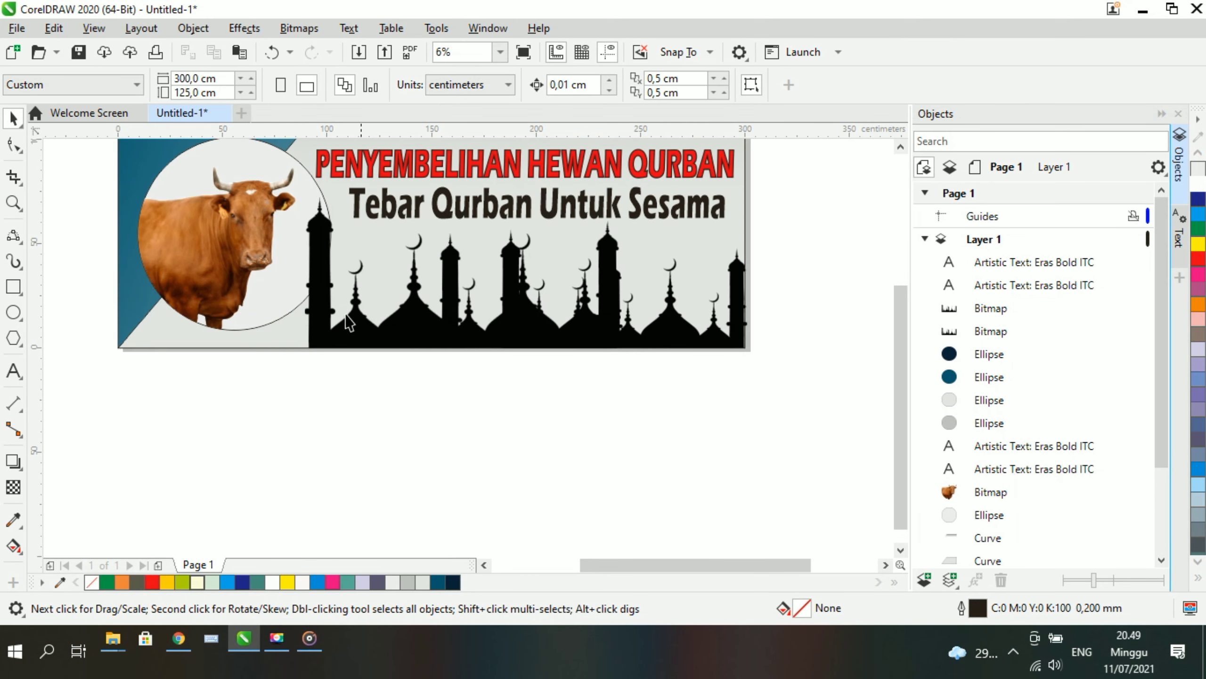
Apply a linear fountain transparency to the larger mosque copy so that it fades out toward the cow circle
{"action": "left_click", "coordinate": [319, 252]}
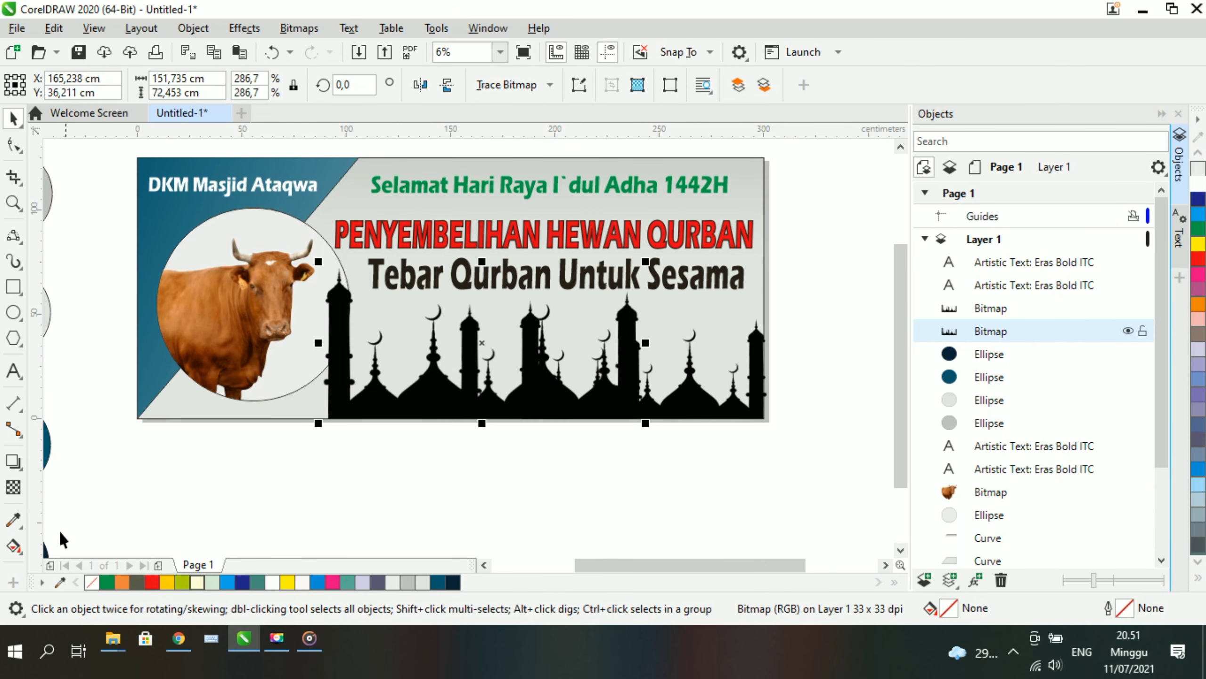
{"action": "left_click", "coordinate": [13, 487]}
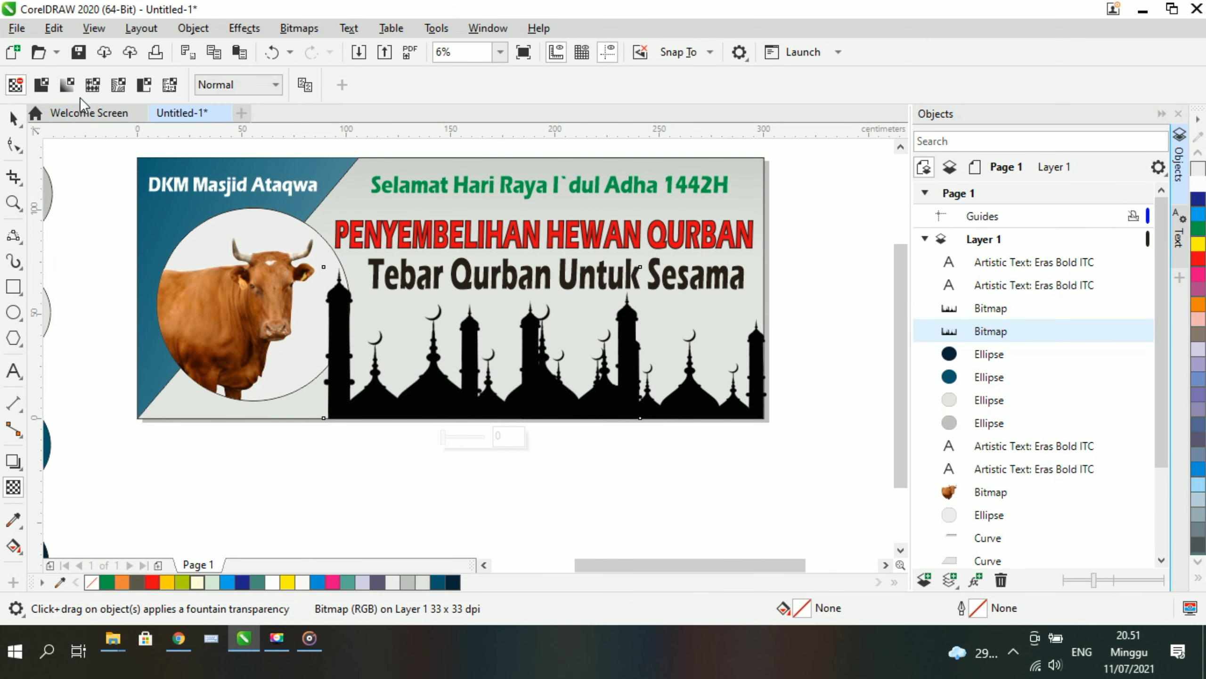
{"action": "left_click", "coordinate": [67, 84]}
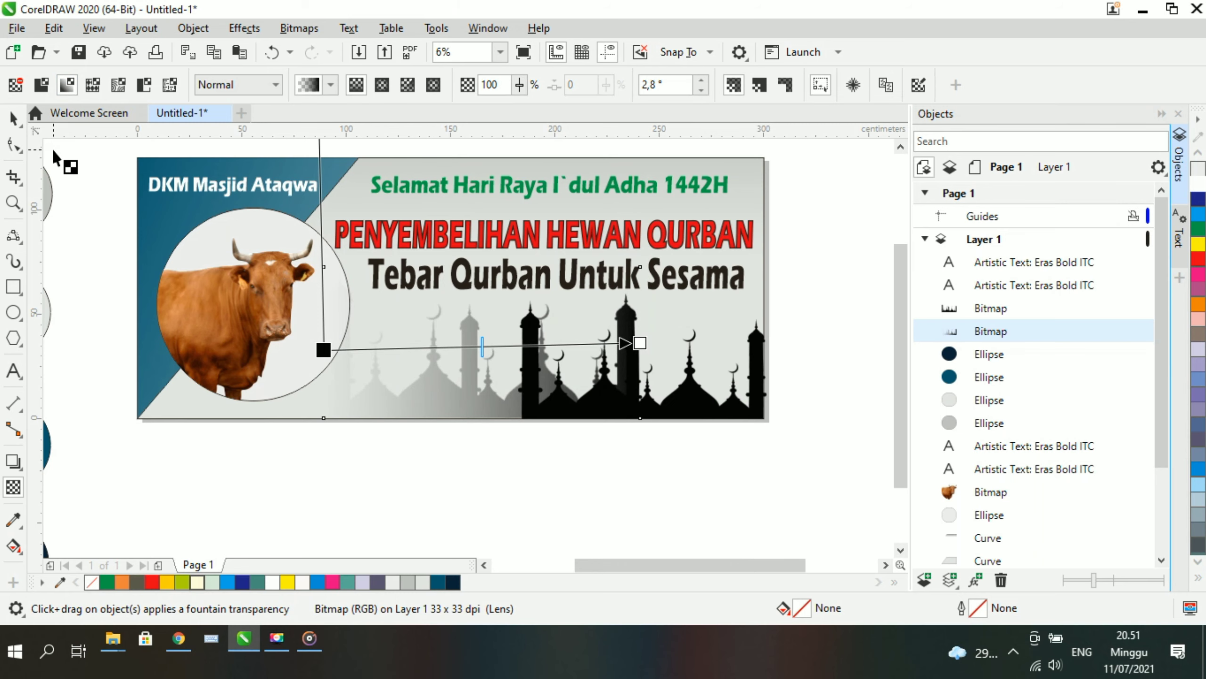
{"action": "left_click", "coordinate": [14, 118]}
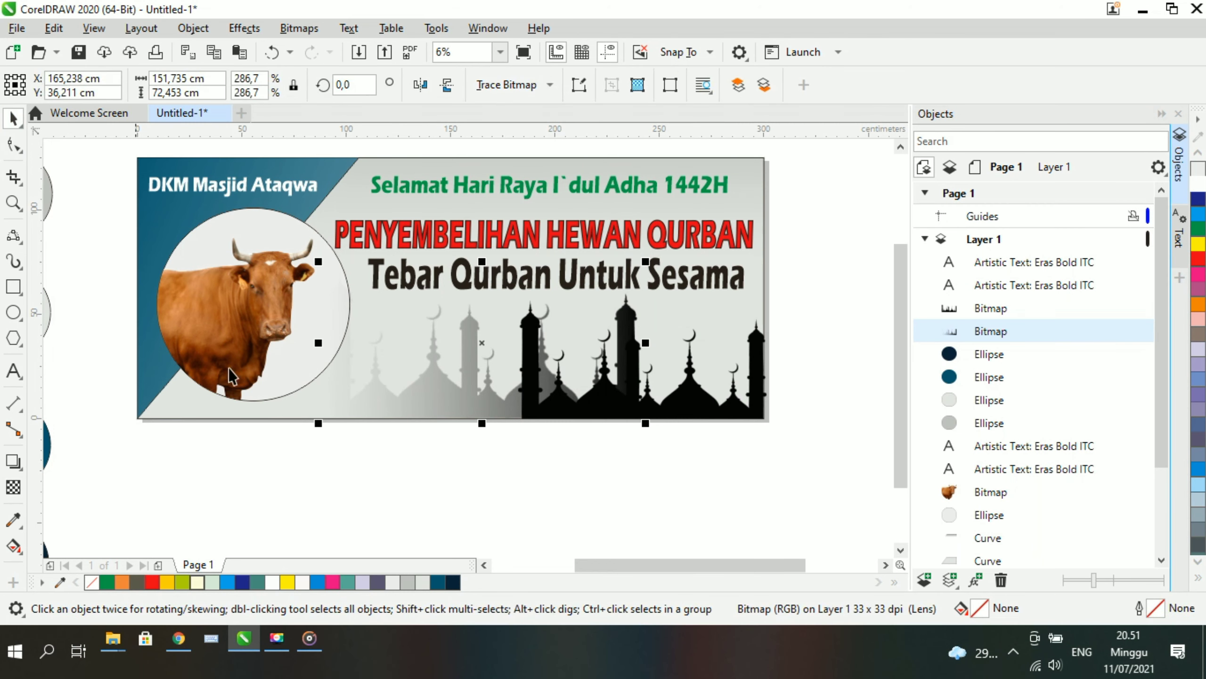
{"action": "left_click", "coordinate": [447, 479]}
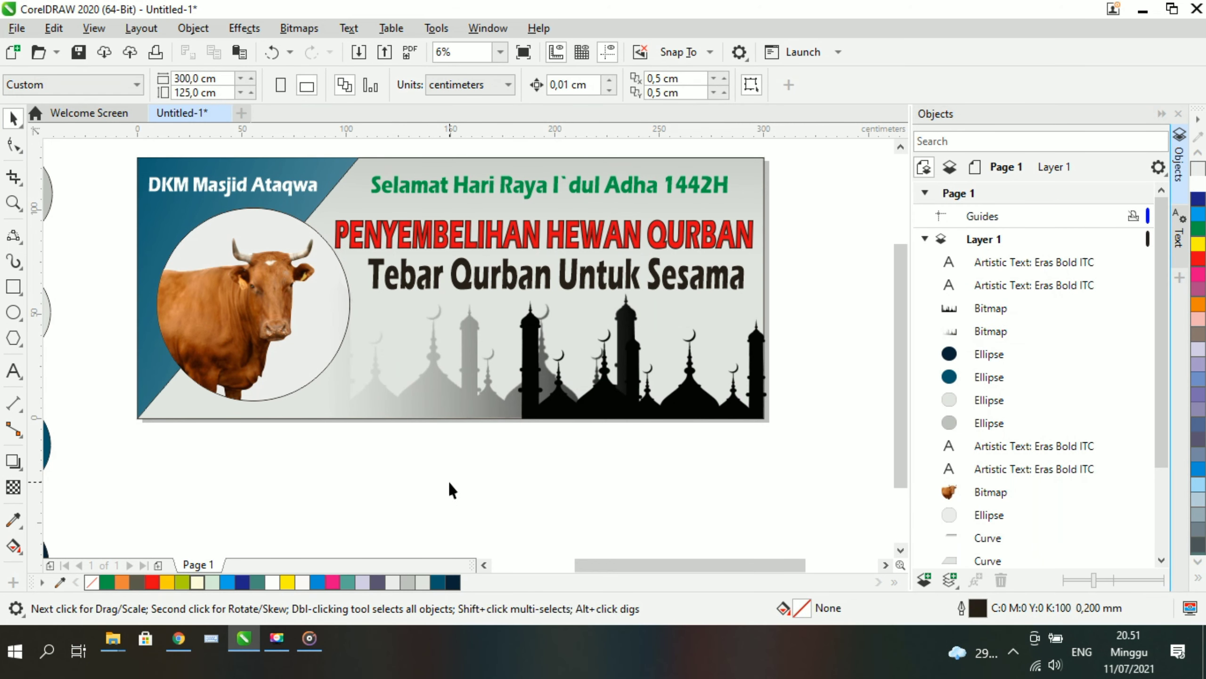
Remove the outlines from all objects on the banner
{"action": "left_click_drag", "start_coordinate": [831, 475], "coordinate": [202, 167]}
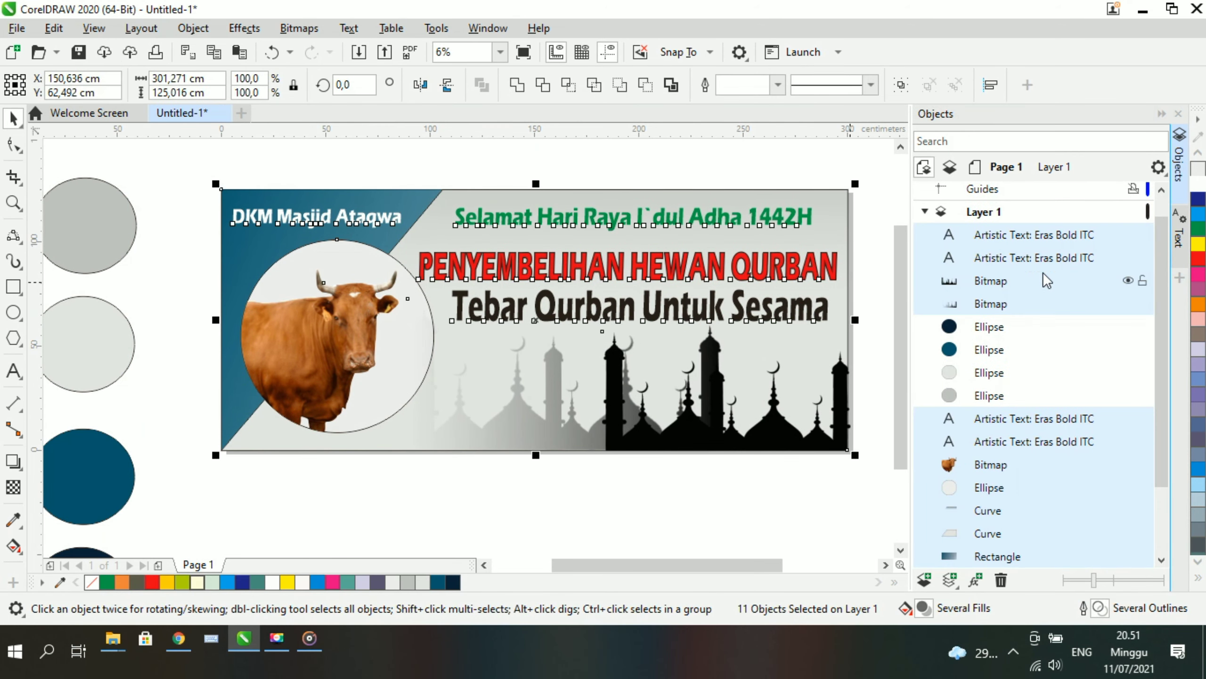
{"action": "left_click", "coordinate": [1198, 577]}
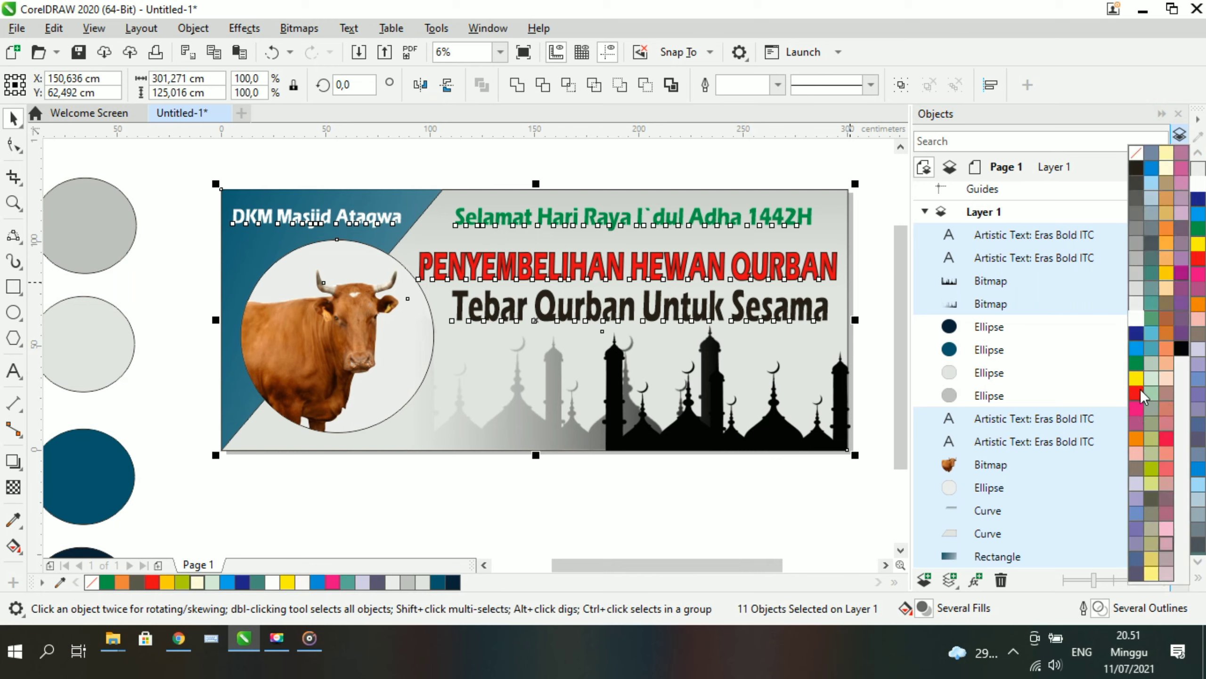
{"action": "right_click", "coordinate": [1137, 152]}
{"action": "left_click", "coordinate": [677, 521]}
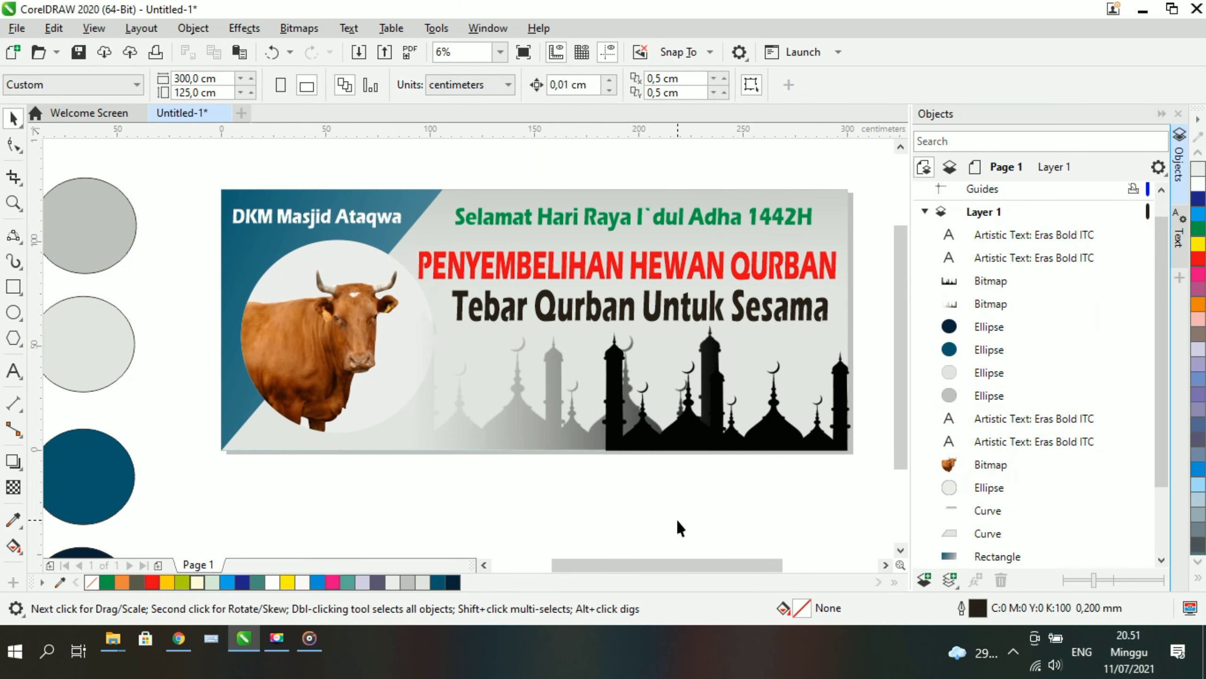